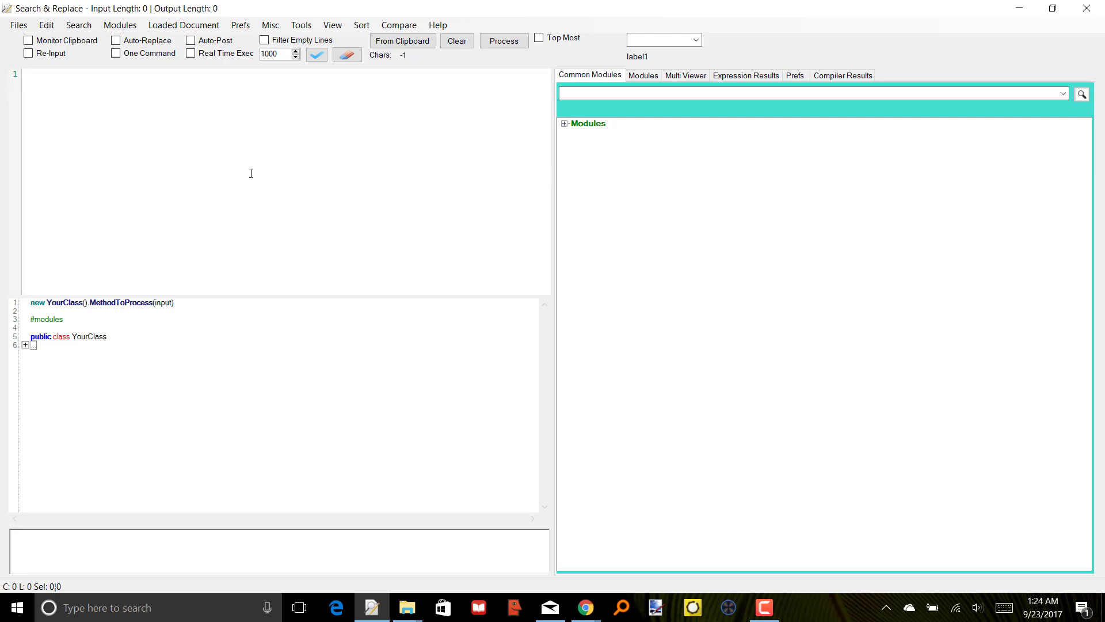
type("erererporereier")
key("ctrl+a")
key("Delete")
- Delete all the sample code in the filter editor and enlarge the output pane
scroll(239, 340, "up", 8)
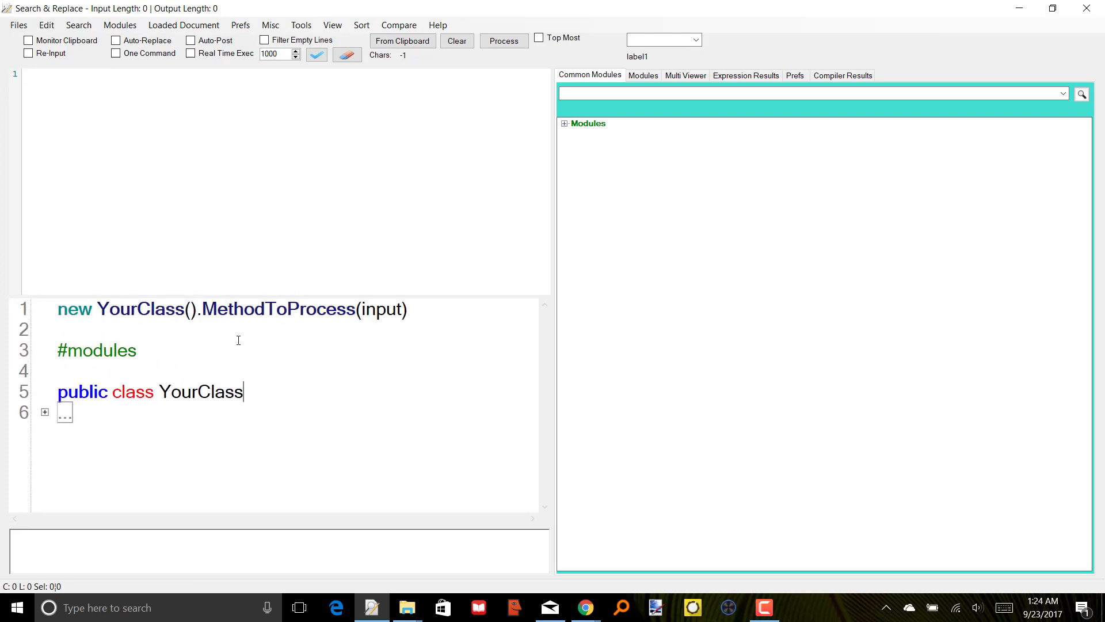
scroll(238, 340, "down", 5)
key("ctrl+a")
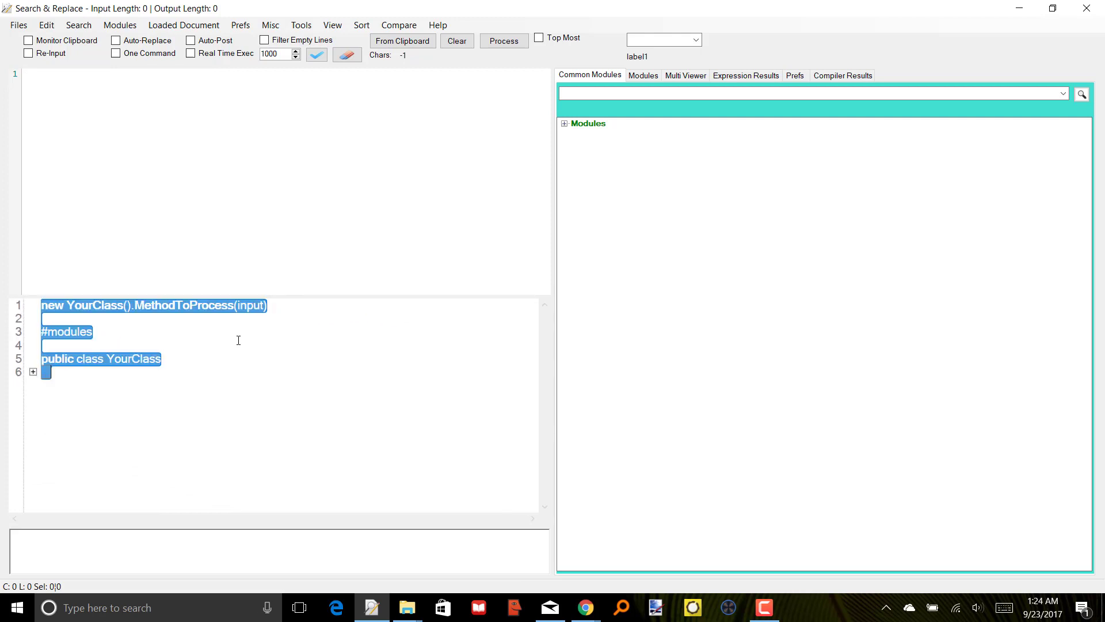
key("Delete")
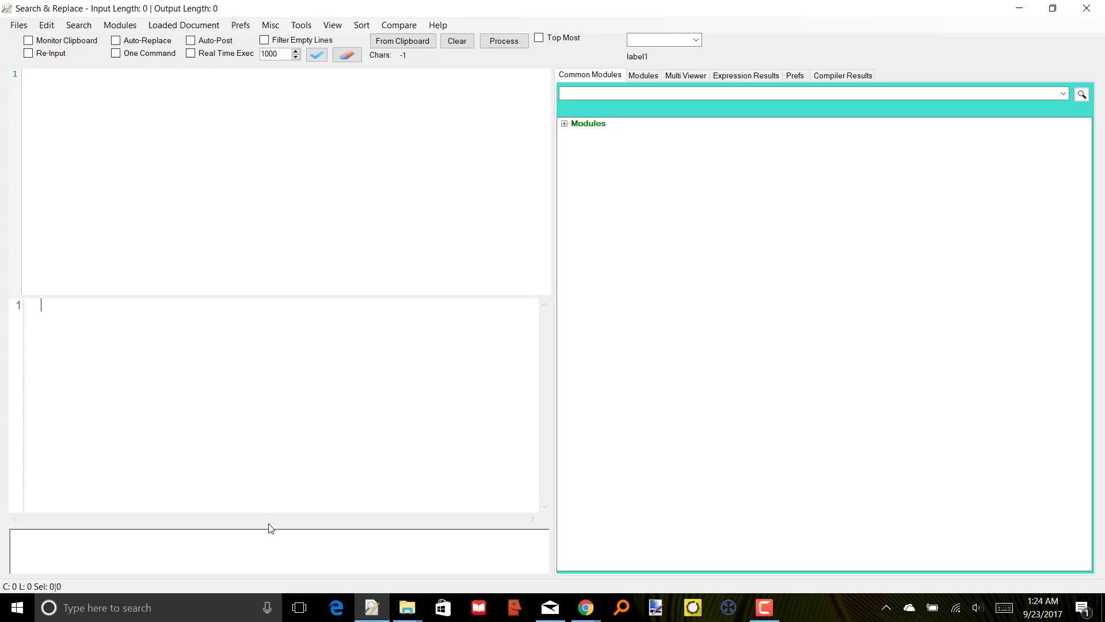
left_click_drag(271, 526, 305, 353)
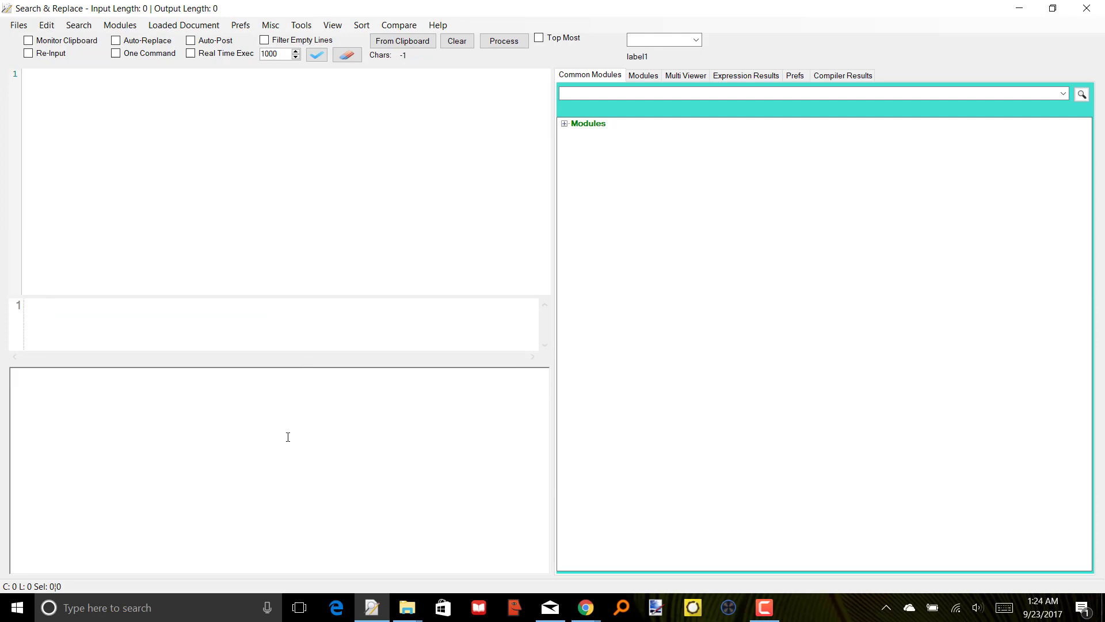
- Label the three panes by entering "The output.", "The Filter" and "The input." in their respective text areas
type("The output.")
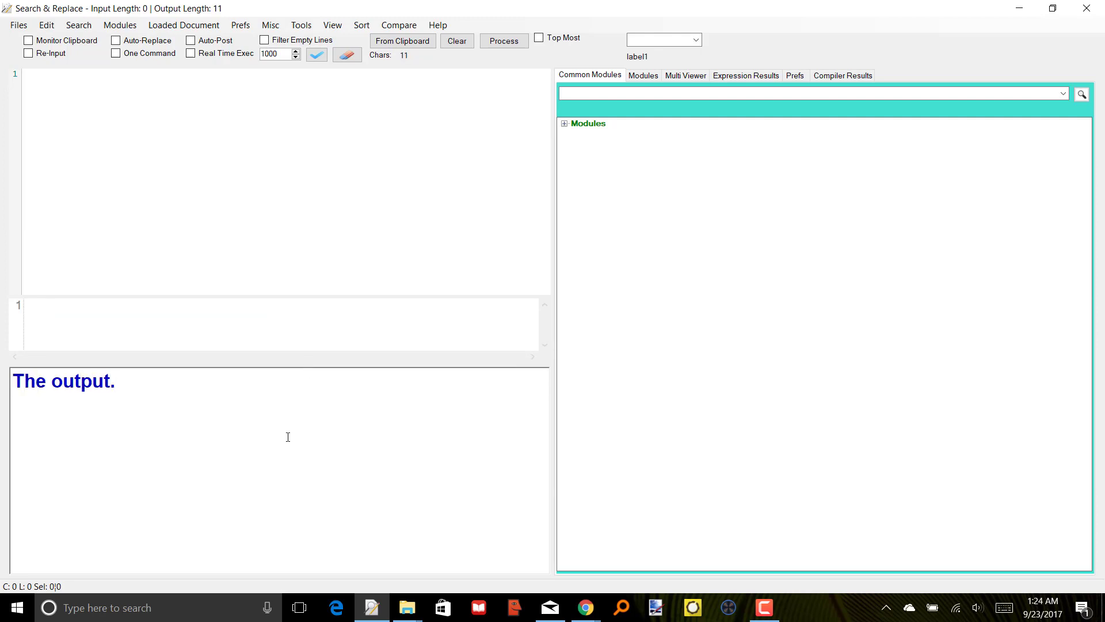
left_click(224, 324)
type("Filter")
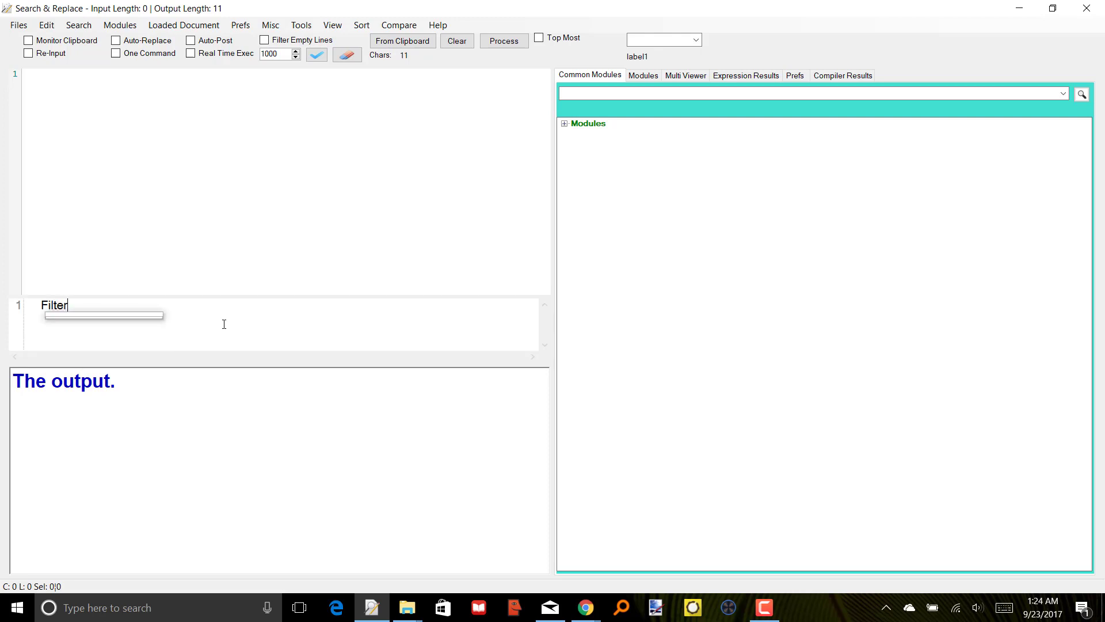
key("Home")
type("The")
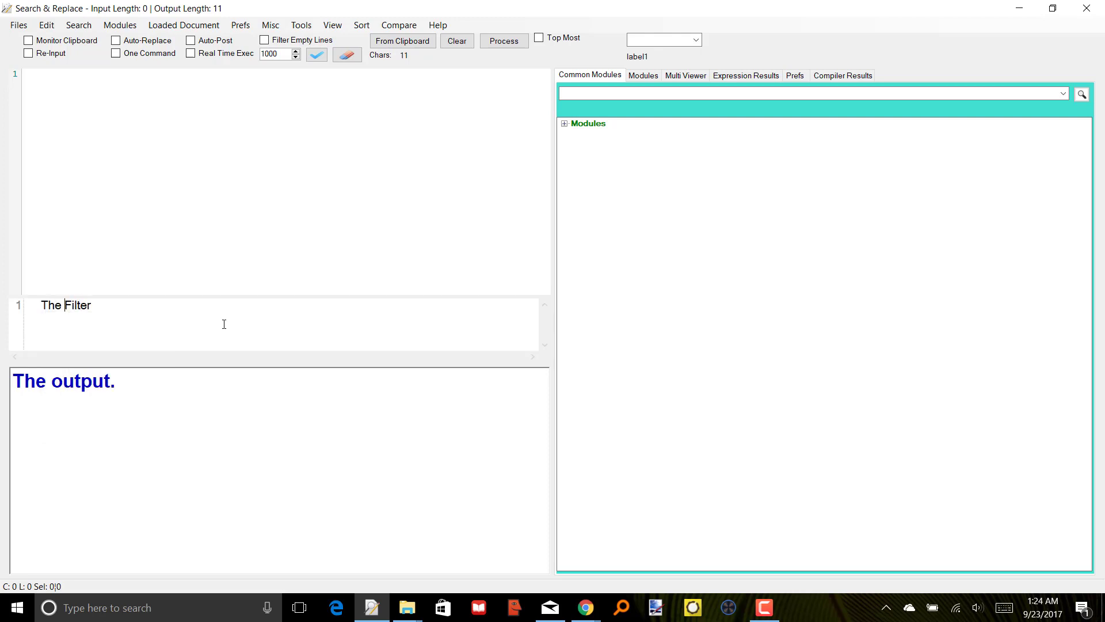
left_click(182, 134)
type("The input.")
mouse_move(583, 617)
mouse_move(407, 607)
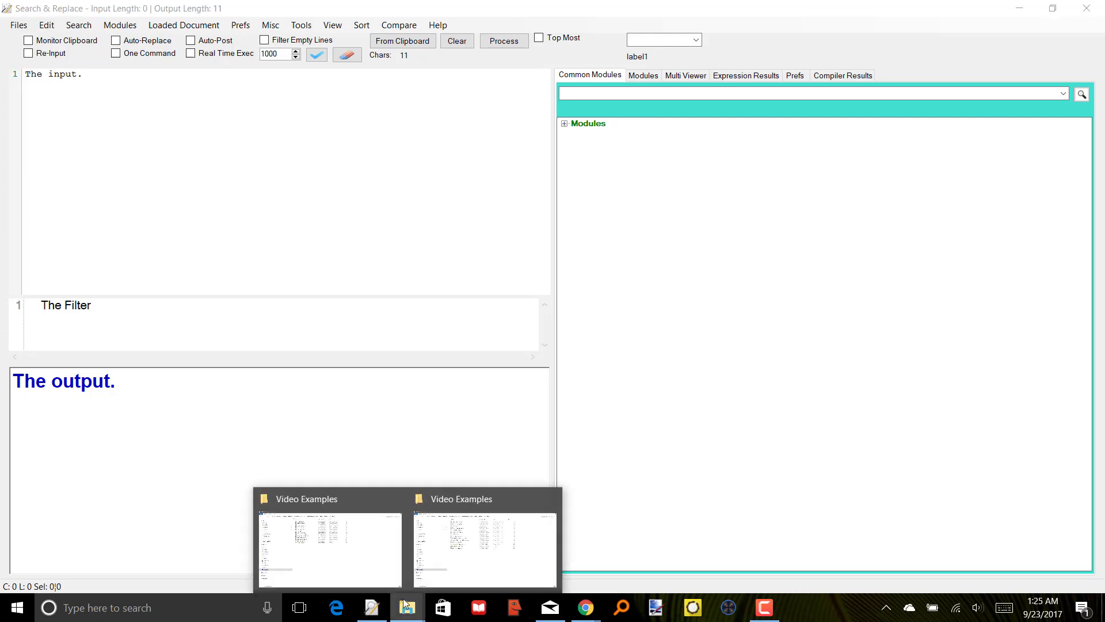
left_click(395, 494)
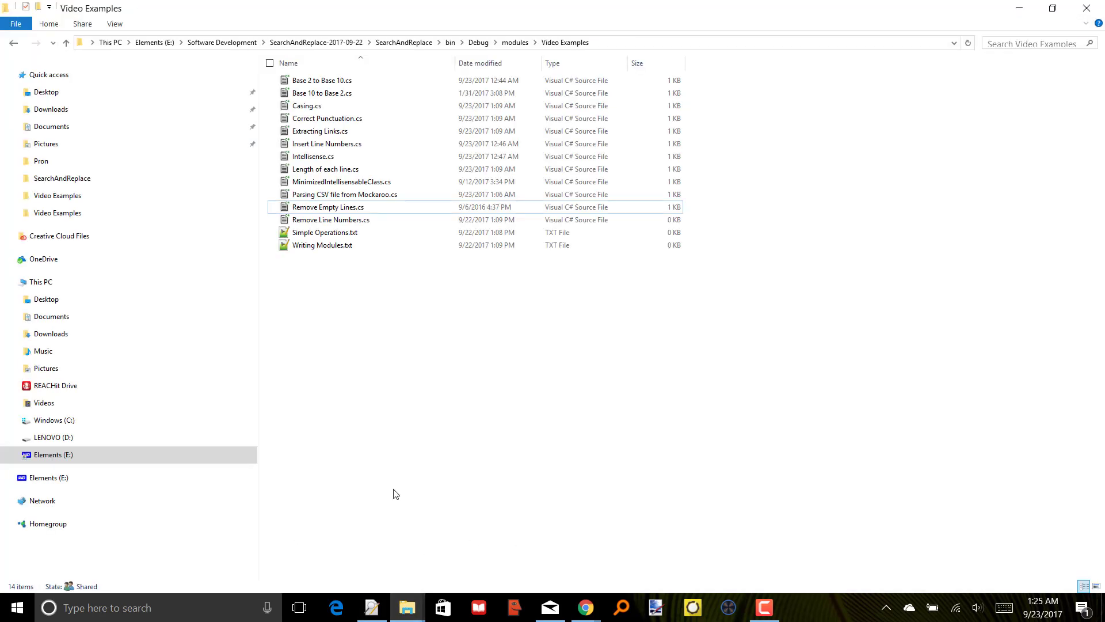
left_click(385, 612)
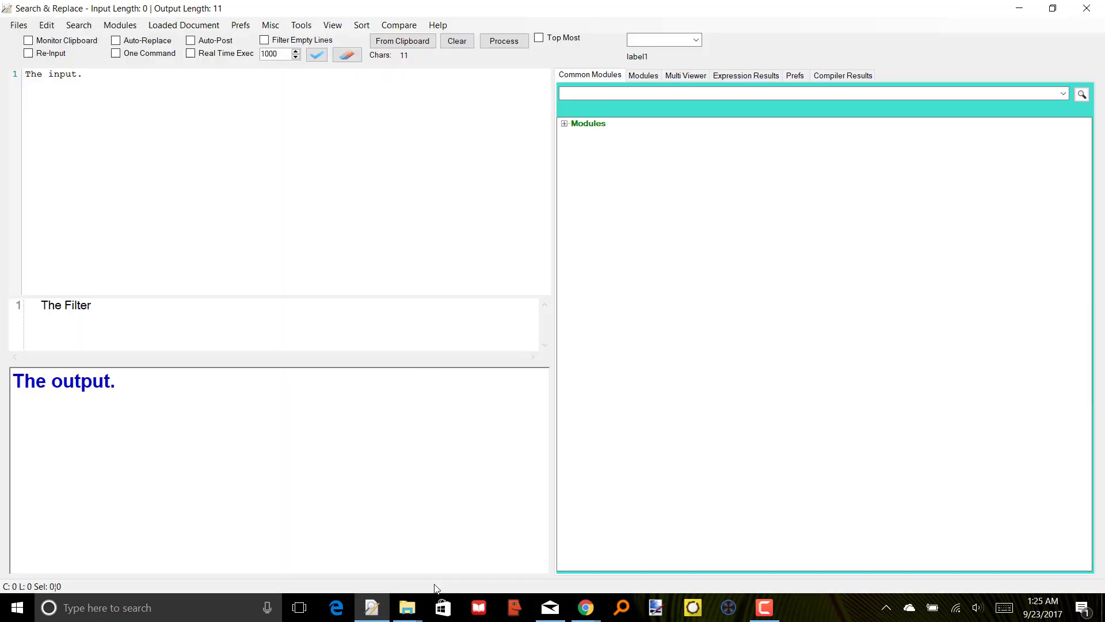
- Switch to the Chrome window showing holbizmetrics.de and close the other Chrome window
mouse_move(595, 615)
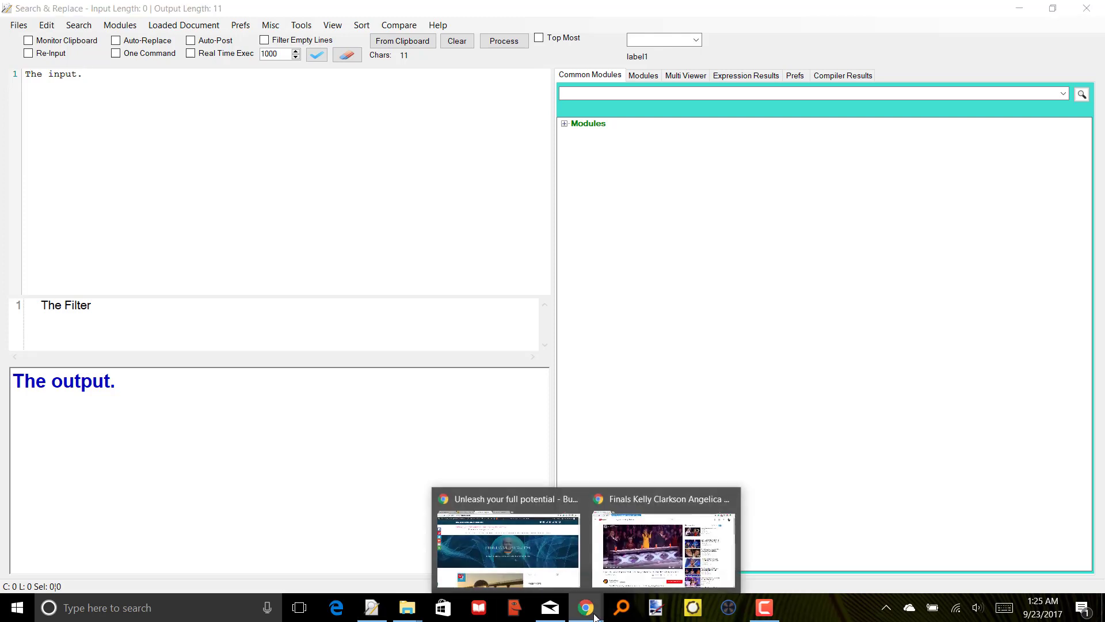
left_click(527, 565)
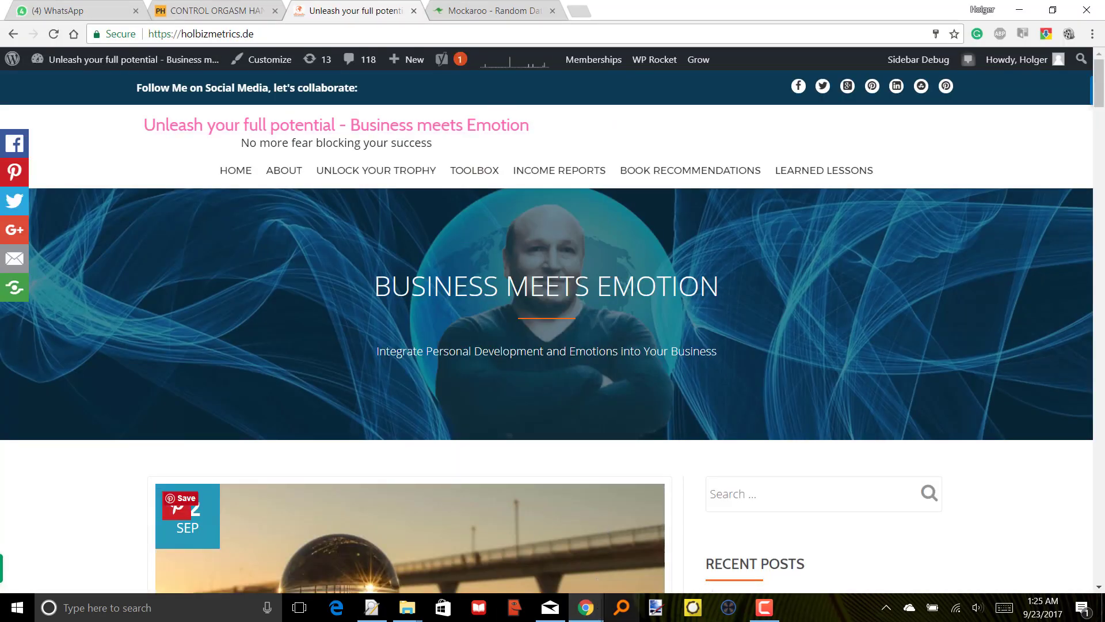
mouse_move(599, 616)
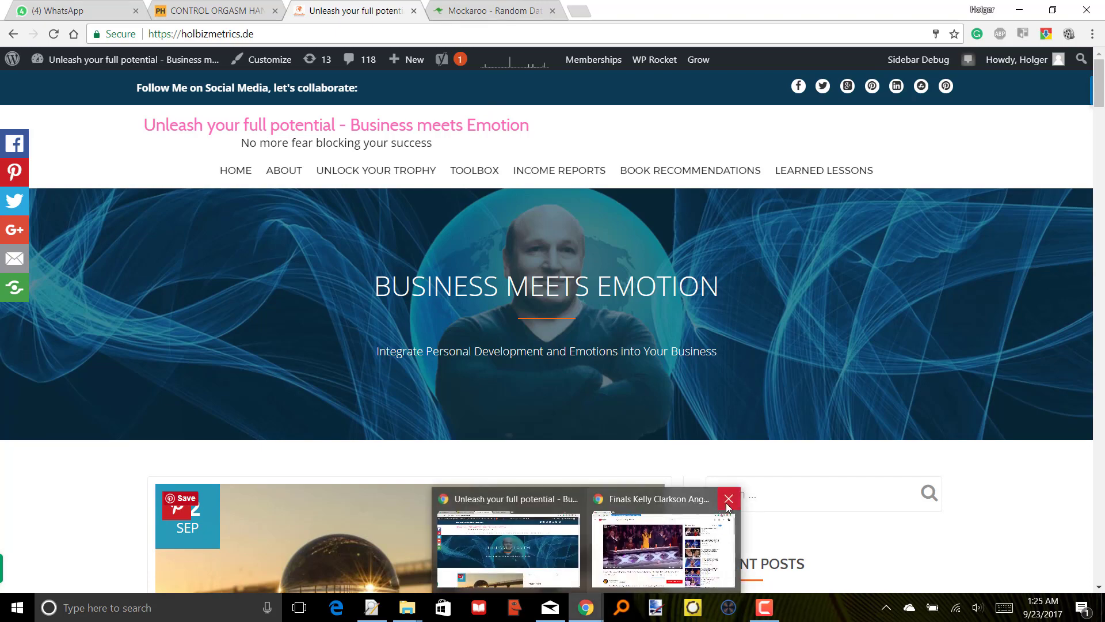
left_click(729, 502)
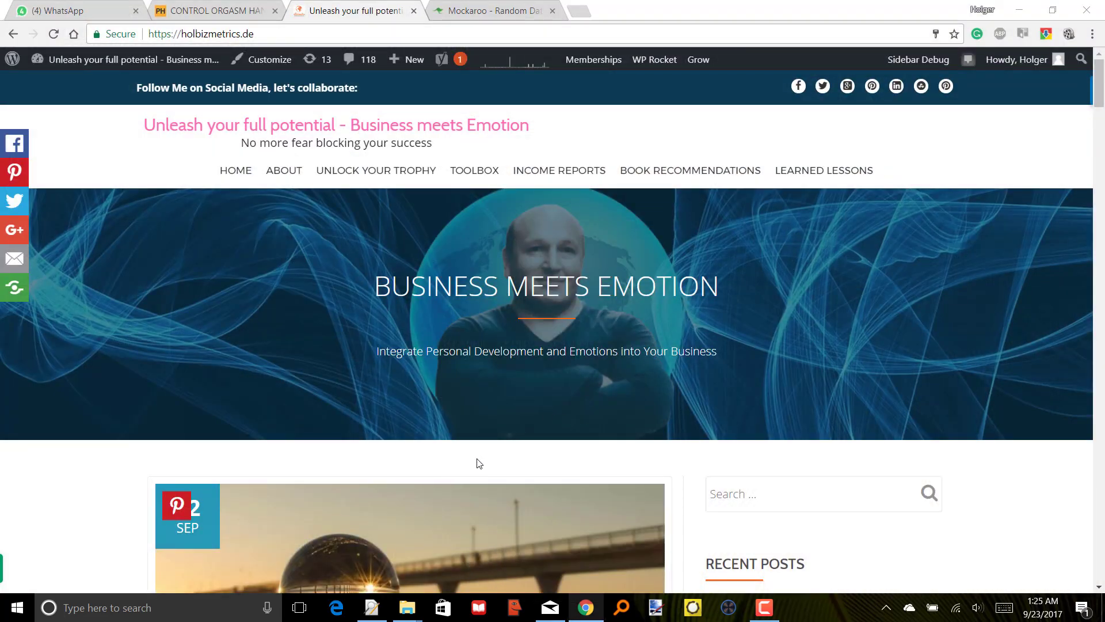
- View the HTML source of the holbizmetrics.de home page
scroll(479, 463, "down", 8)
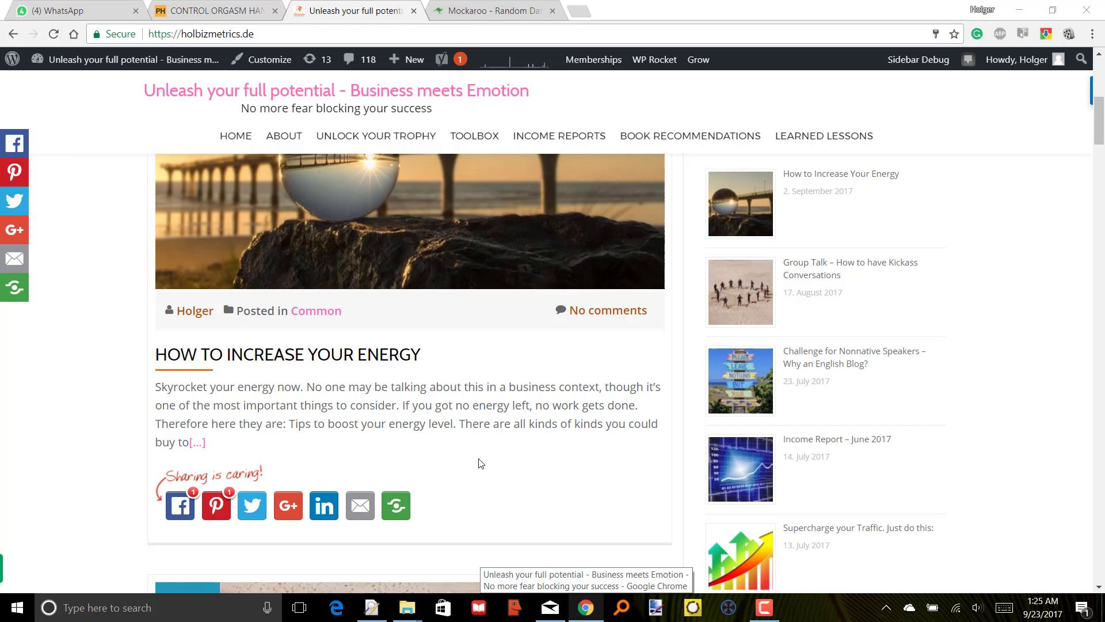
right_click(472, 353)
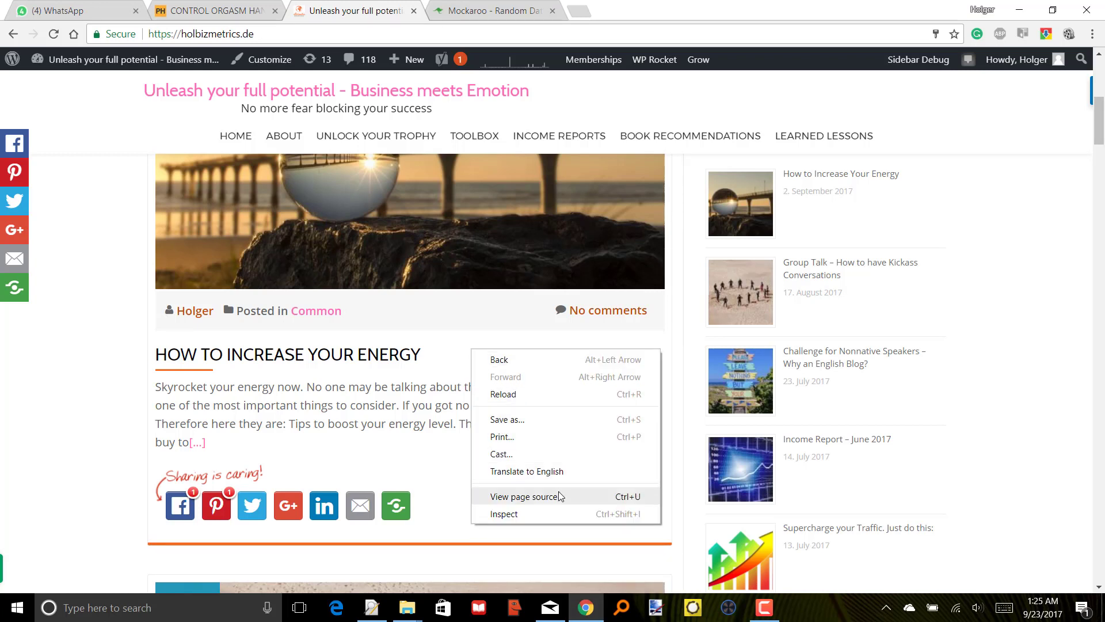
left_click(454, 459)
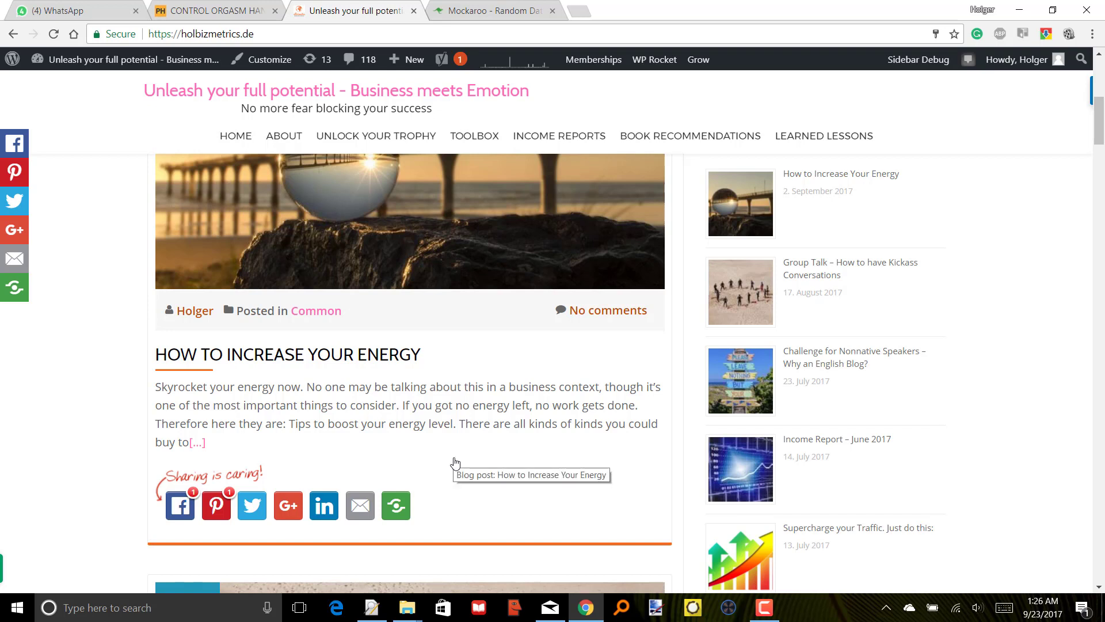
right_click(454, 462)
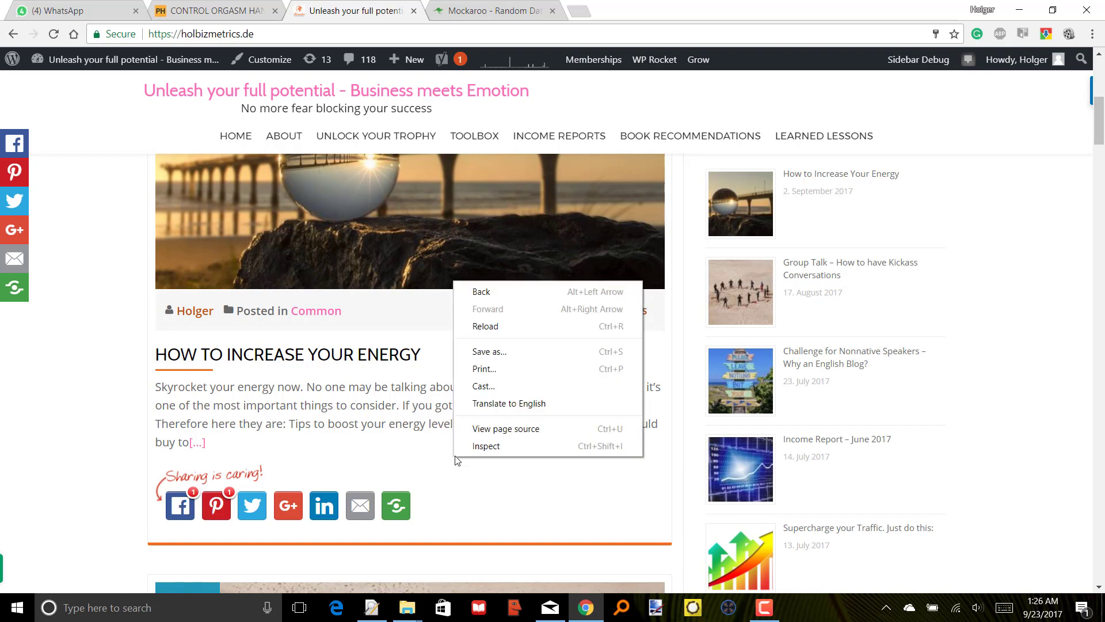
left_click(495, 427)
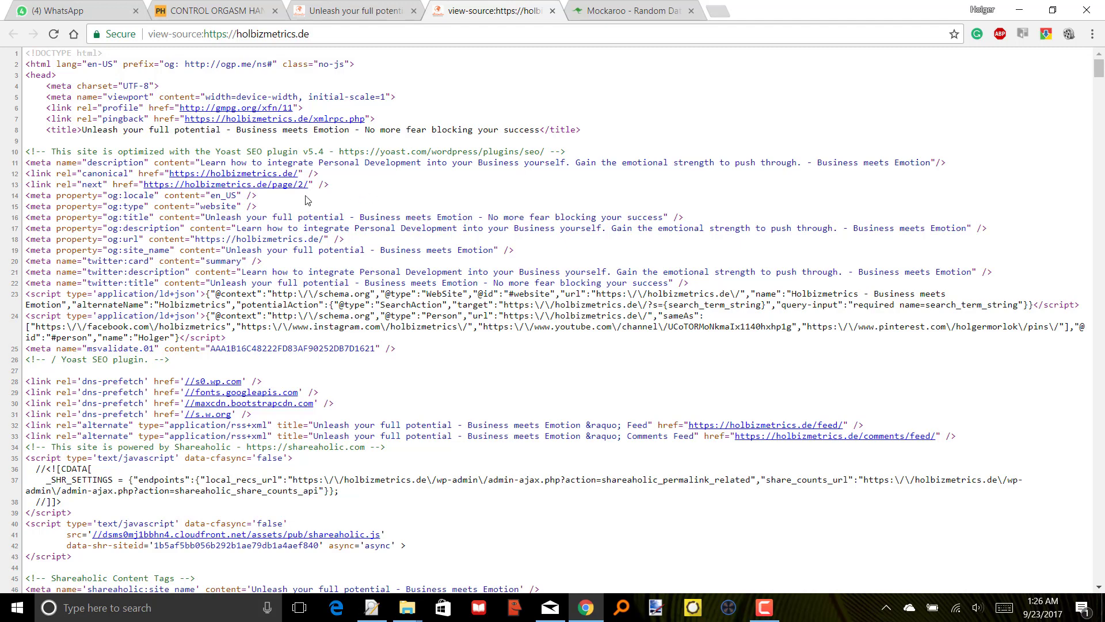
- Return to the holbizmetrics.de page, look through its posts, and open the page source again from the Group Talk post
left_click(376, 7)
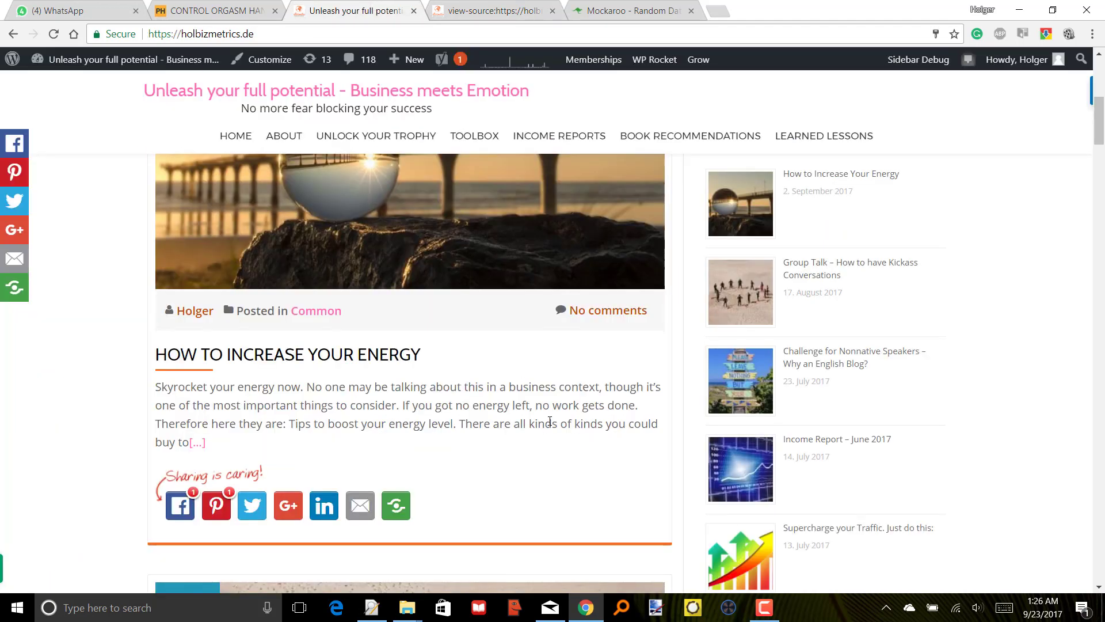
scroll(546, 421, "down", 10)
scroll(550, 421, "down", 4)
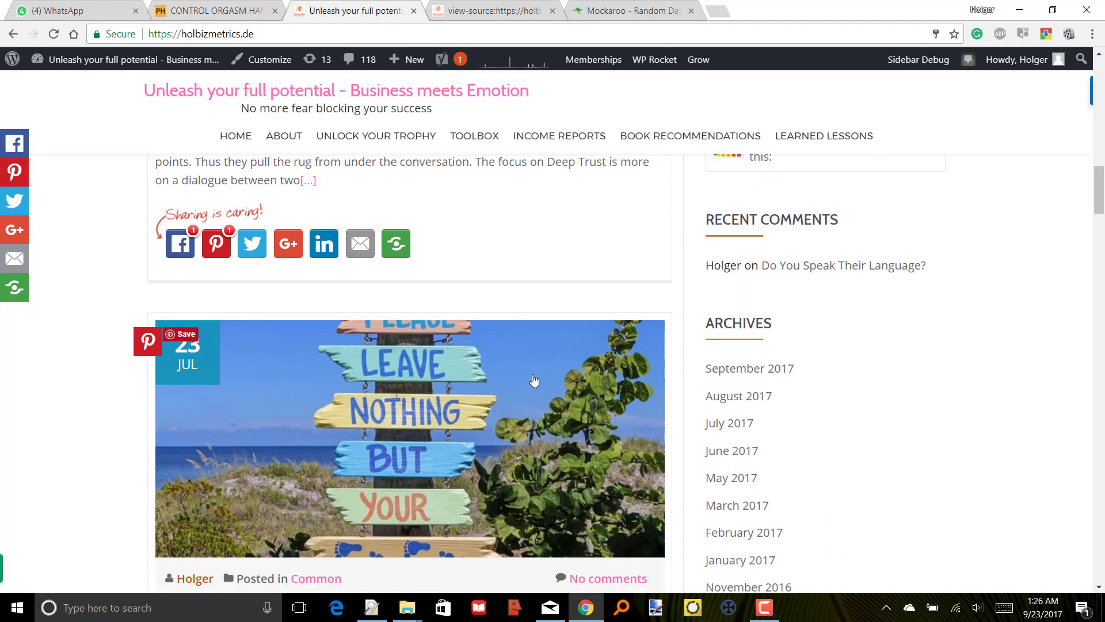
right_click(177, 234)
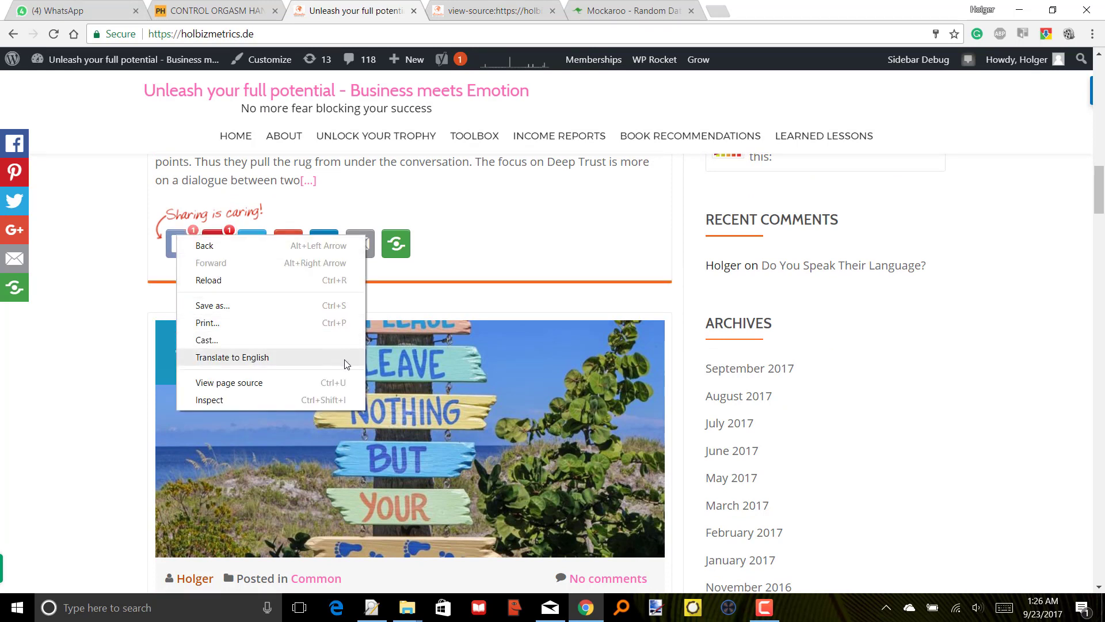
left_click(489, 287)
scroll(488, 287, "up", 13)
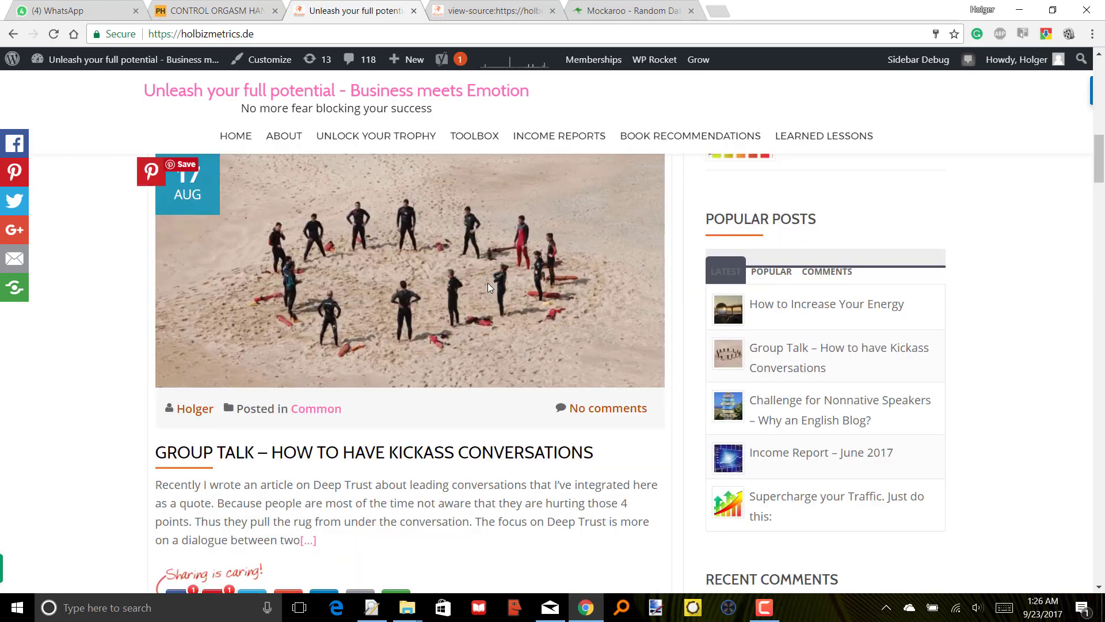
scroll(488, 287, "up", 6)
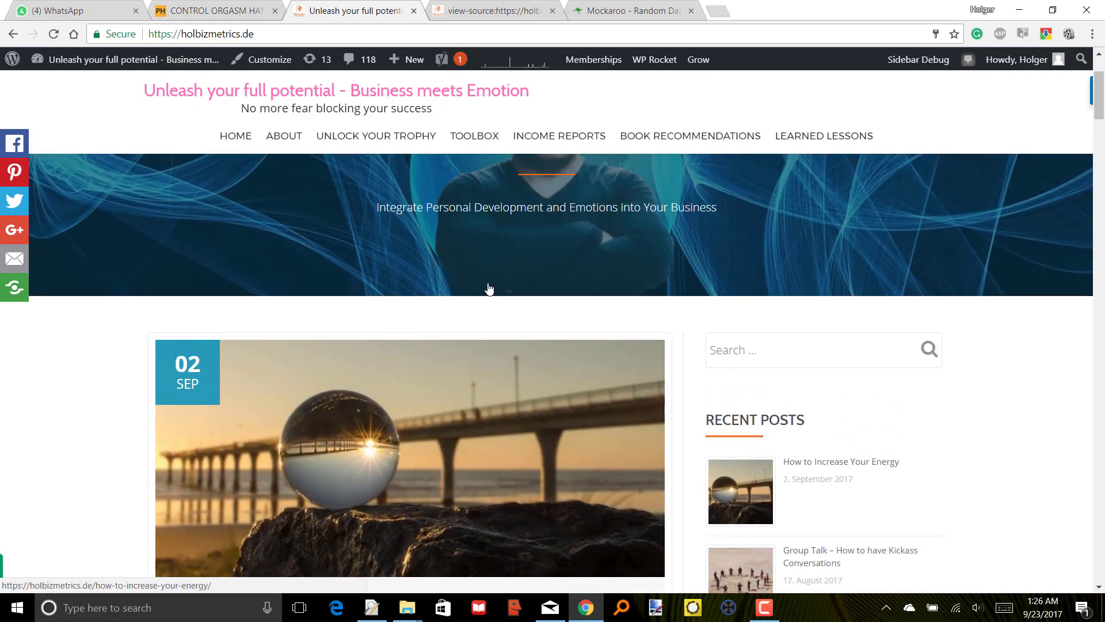
scroll(523, 253, "down", 8)
scroll(522, 258, "down", 11)
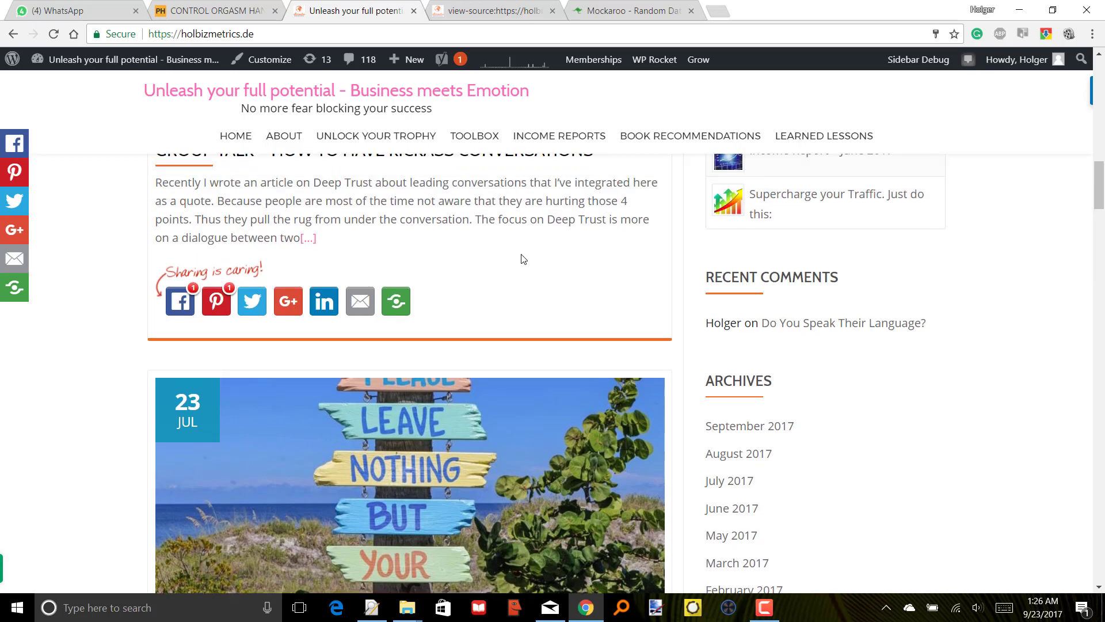
scroll(522, 258, "up", 2)
right_click(452, 291)
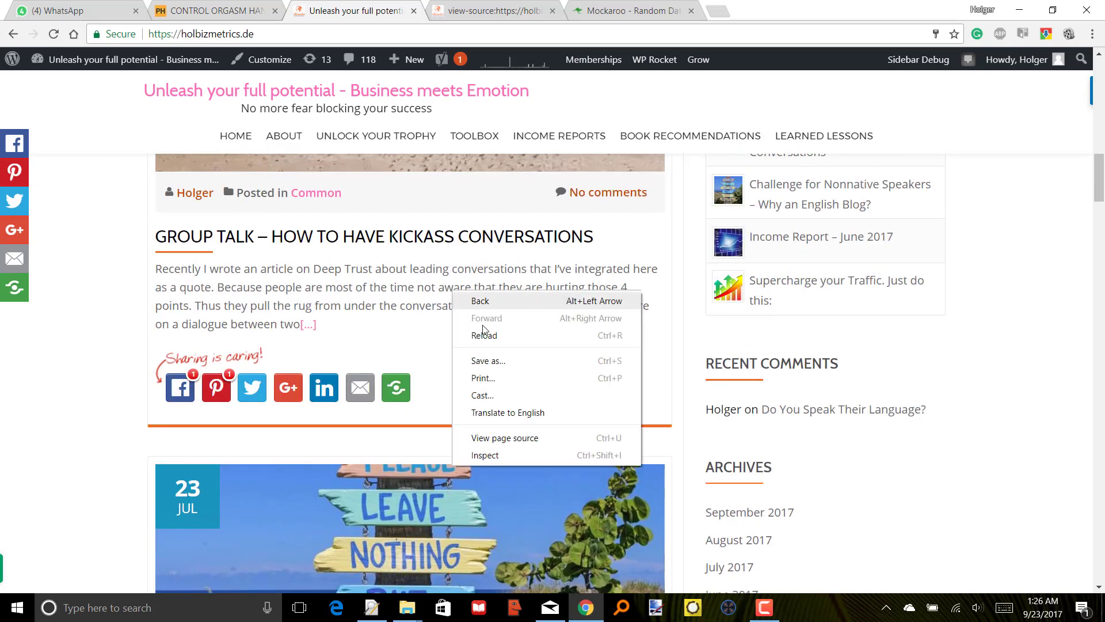
left_click(531, 439)
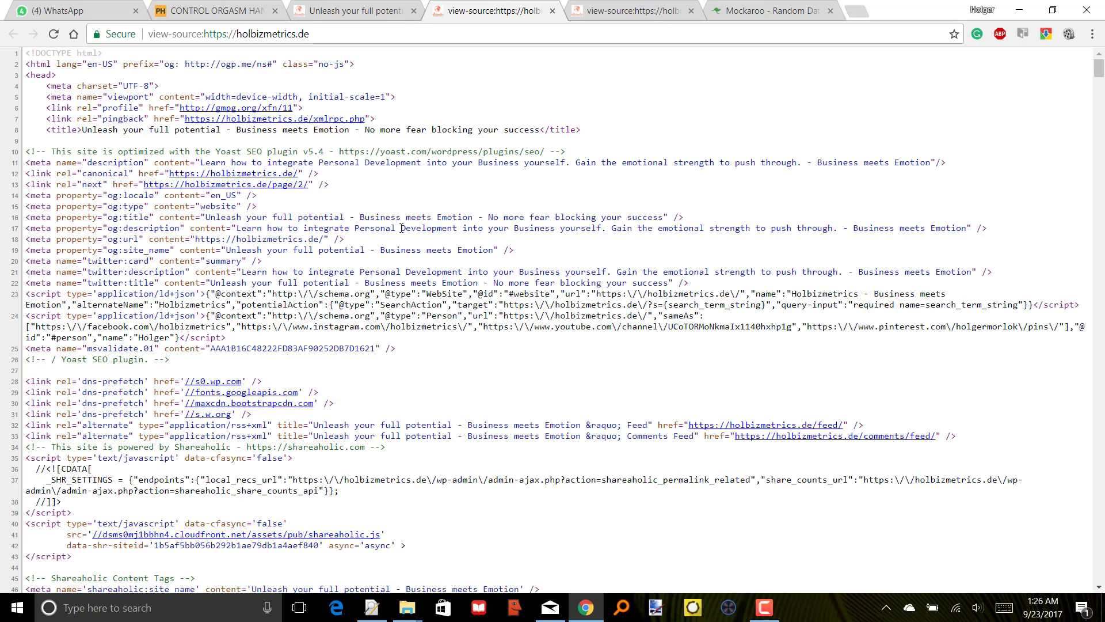
- Copy the entire page source and paste it into the input pane of Search & Replace, replacing the existing text
key("ctrl+a")
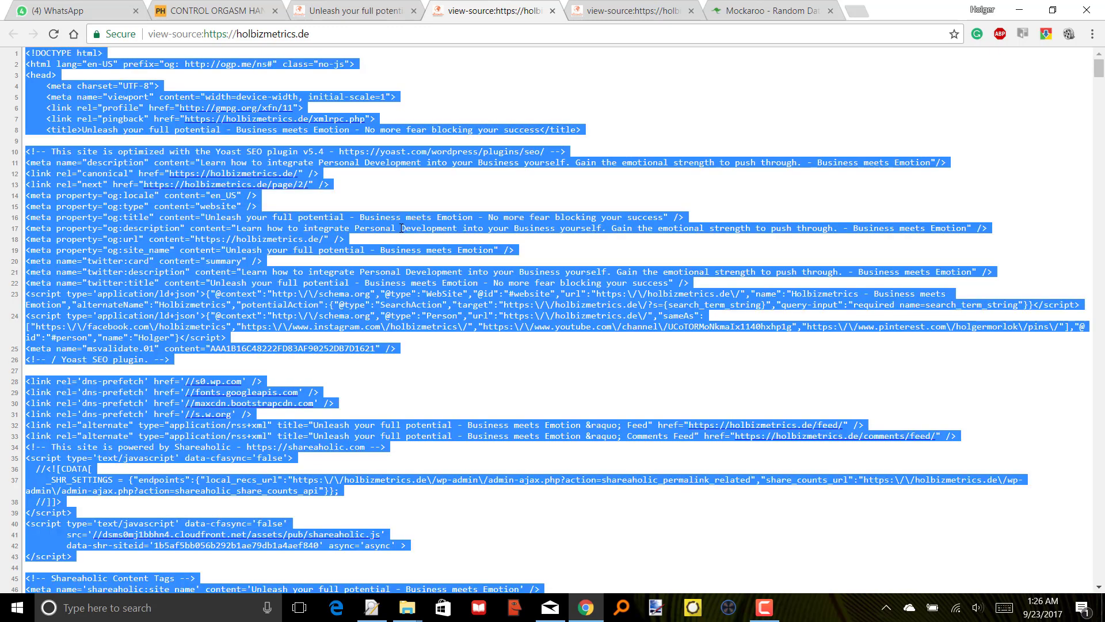
left_click(375, 611)
key("ctrl+a")
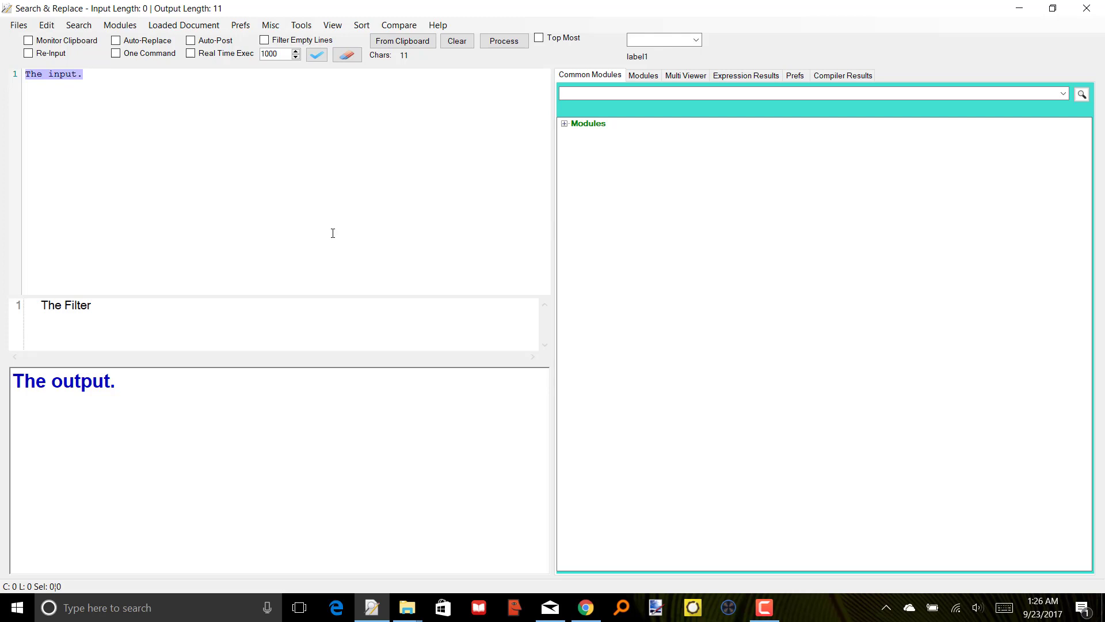
key("ctrl+v")
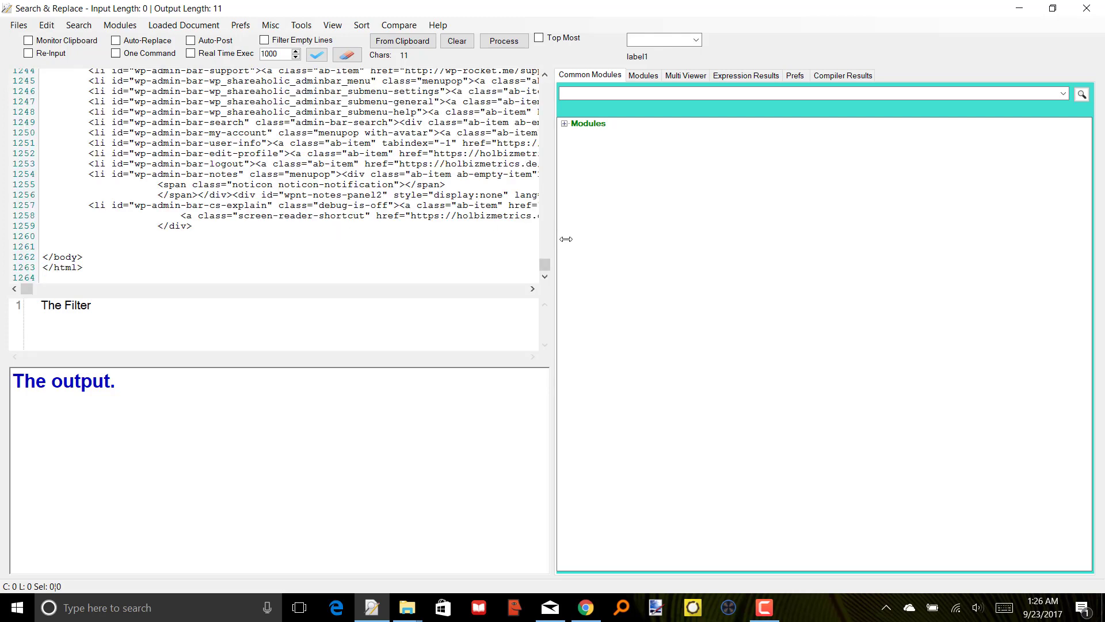
- Widen the input, filter and output panes, and expand the Video Examples folder in the Modules tree
left_click_drag(560, 238, 845, 242)
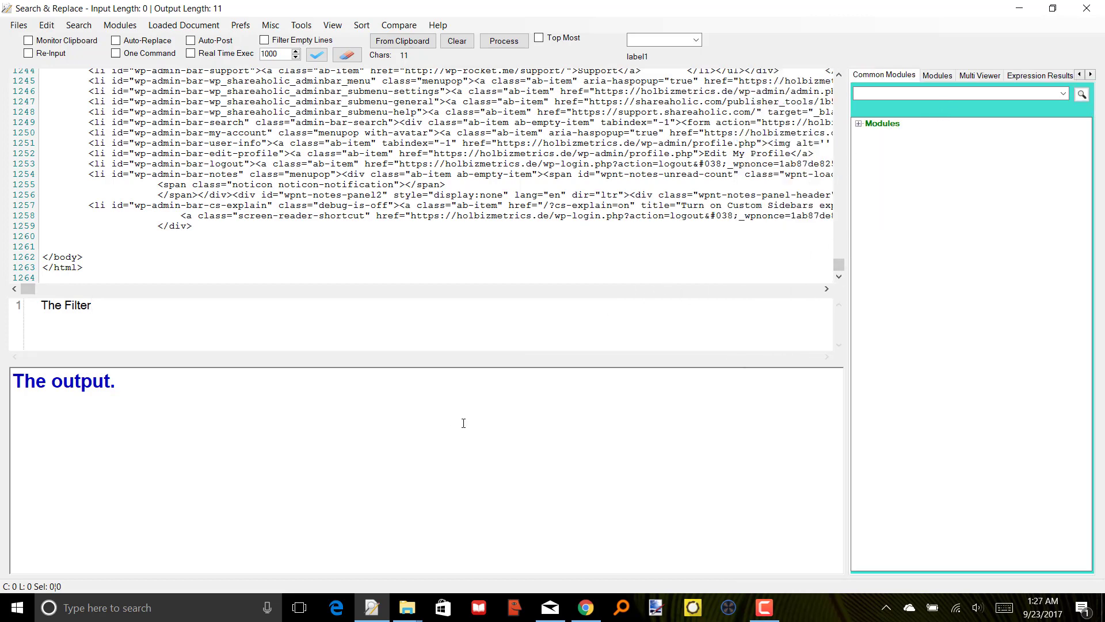
left_click(945, 75)
left_click(895, 77)
left_click(859, 123)
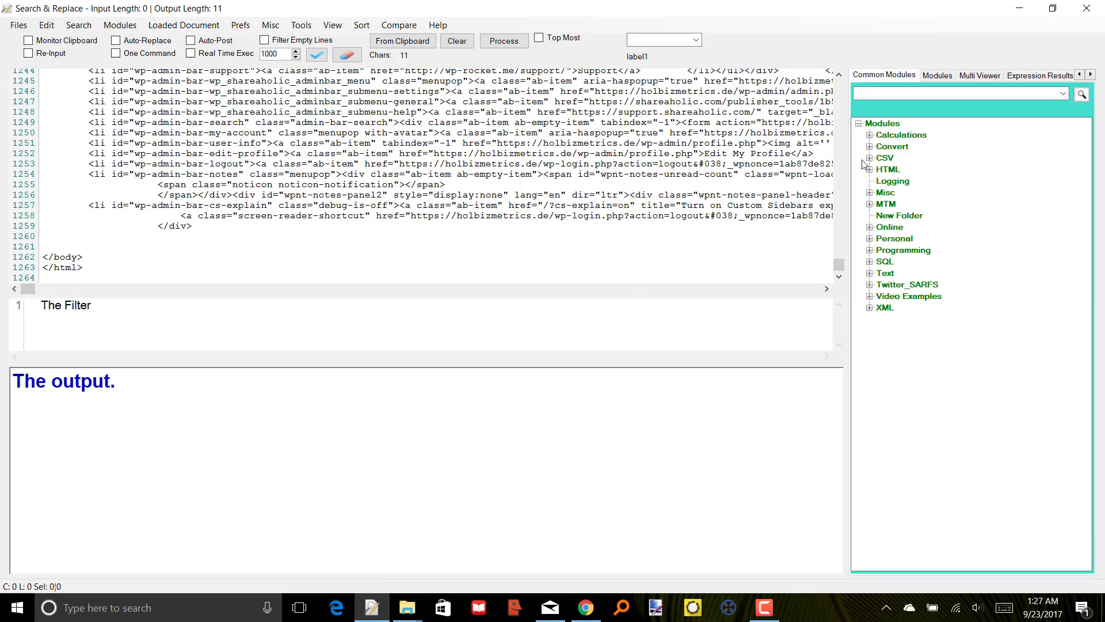
left_click(870, 297)
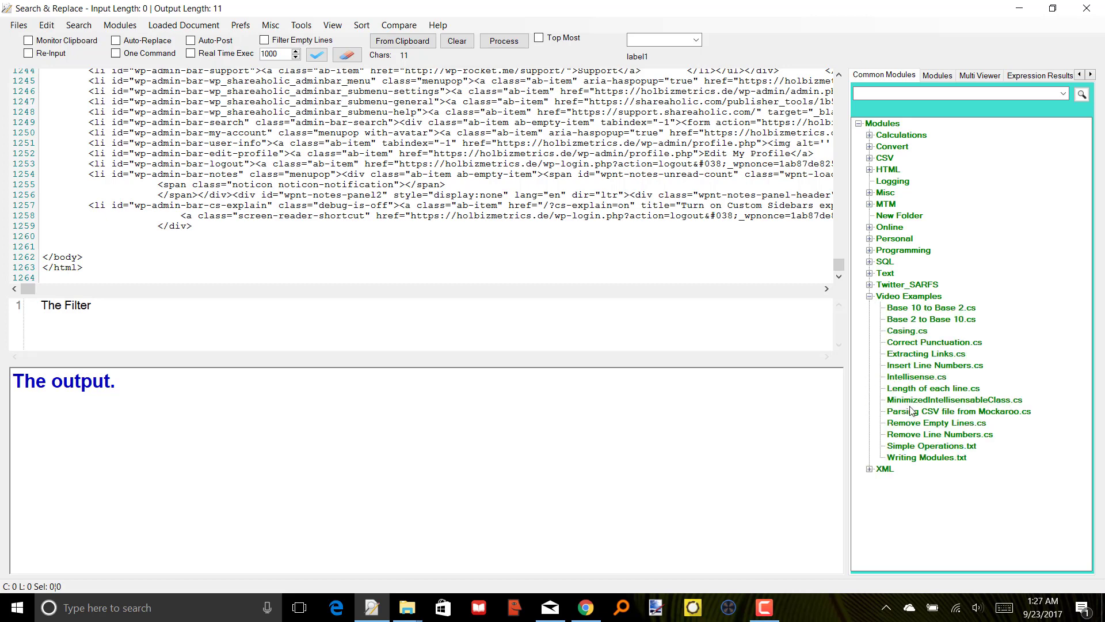
- Load the Extracting Links.cs example module into the filter pane in place of the placeholder text
left_click(926, 389)
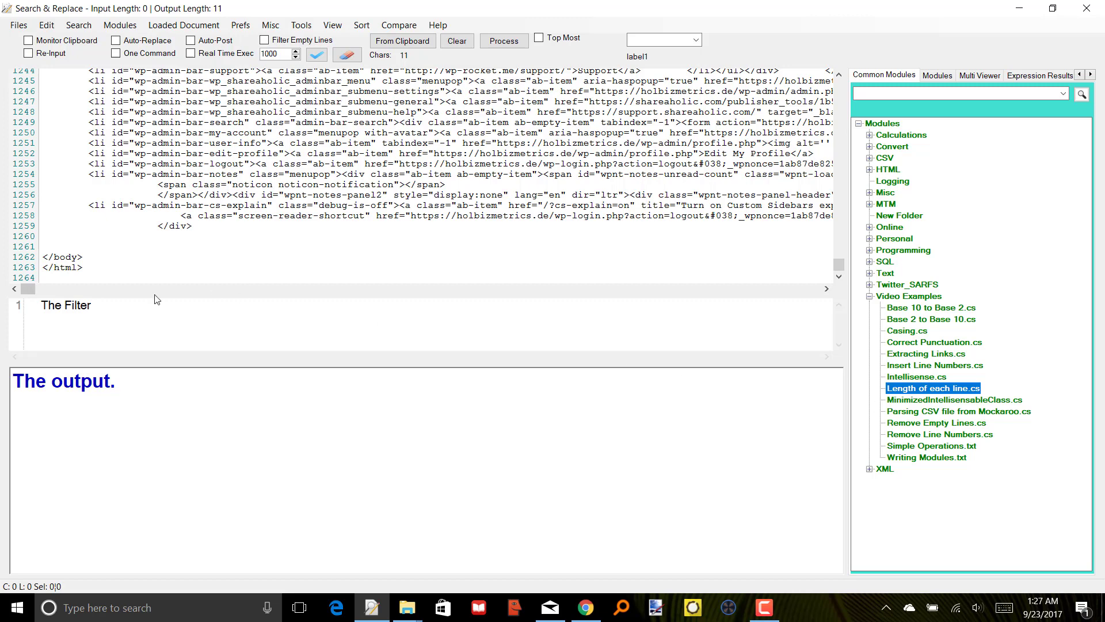
left_click_drag(157, 302, 34, 302)
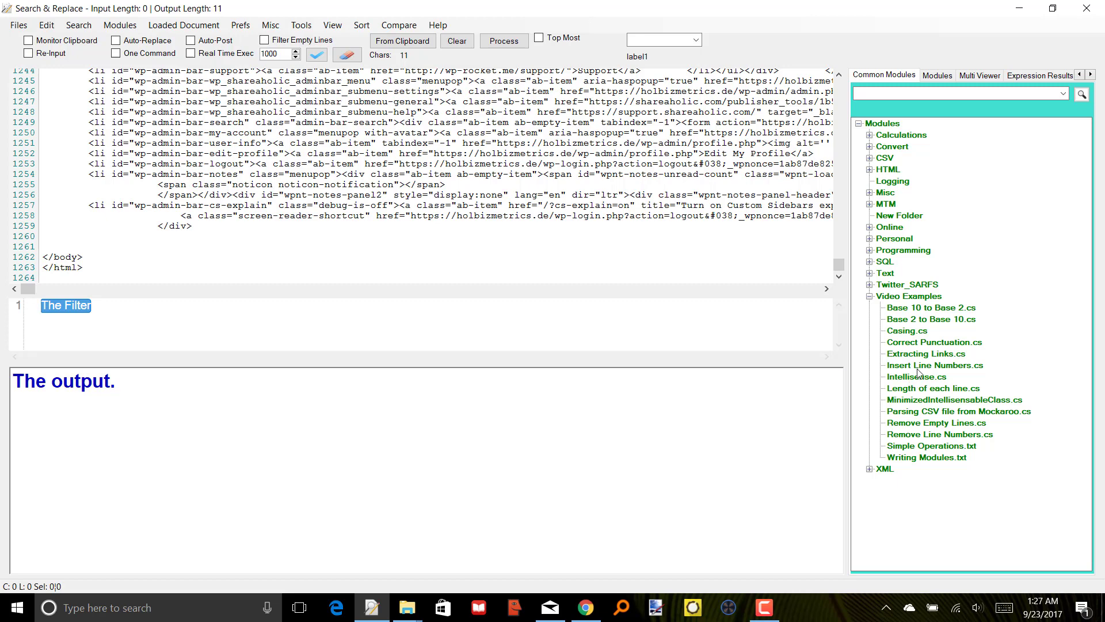
double_click(927, 353)
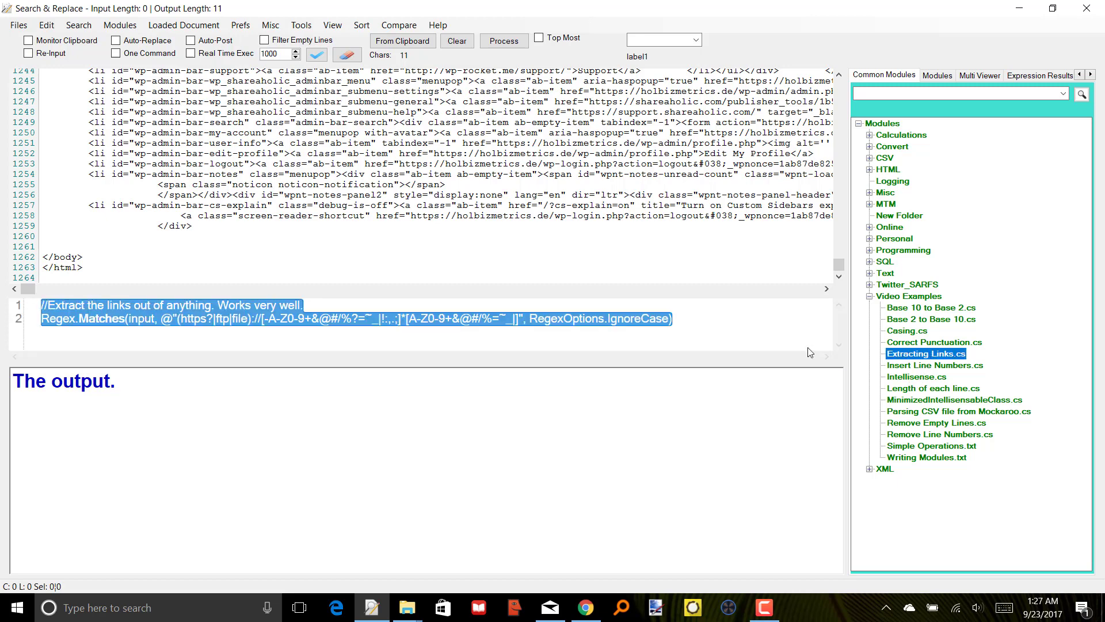
left_click(695, 324)
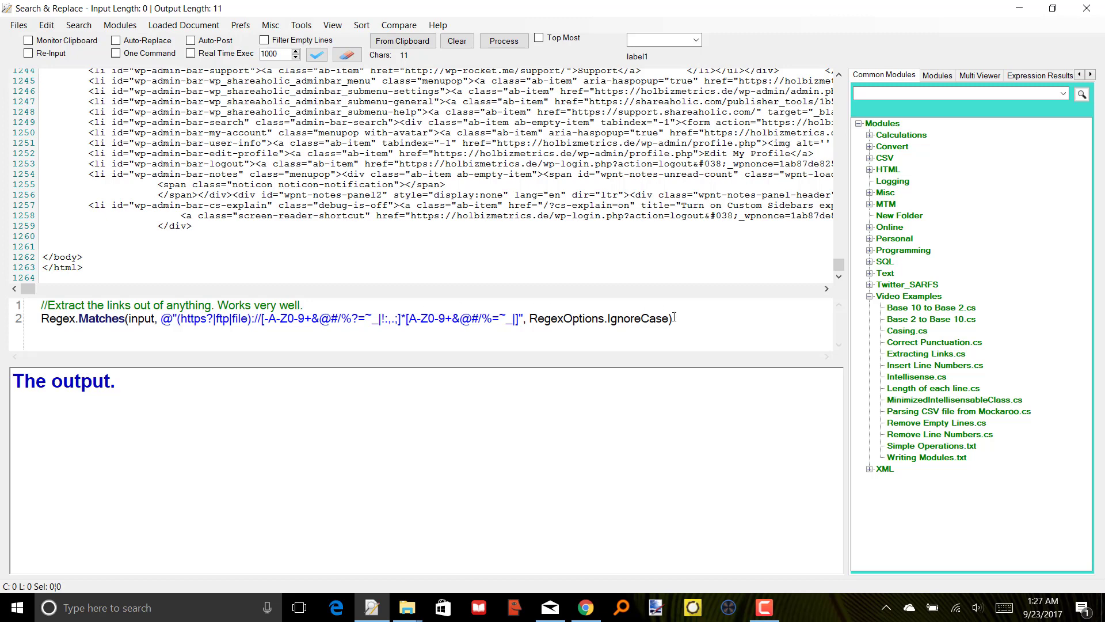
mouse_move(675, 317)
left_mouse_down()
mouse_move(50, 319)
mouse_move(41, 306)
mouse_move(420, 320)
mouse_move(674, 314)
left_mouse_up()
- Switch the preferences to Easy User Mode and back to Developer Mode
left_click(279, 27)
mouse_move(310, 27)
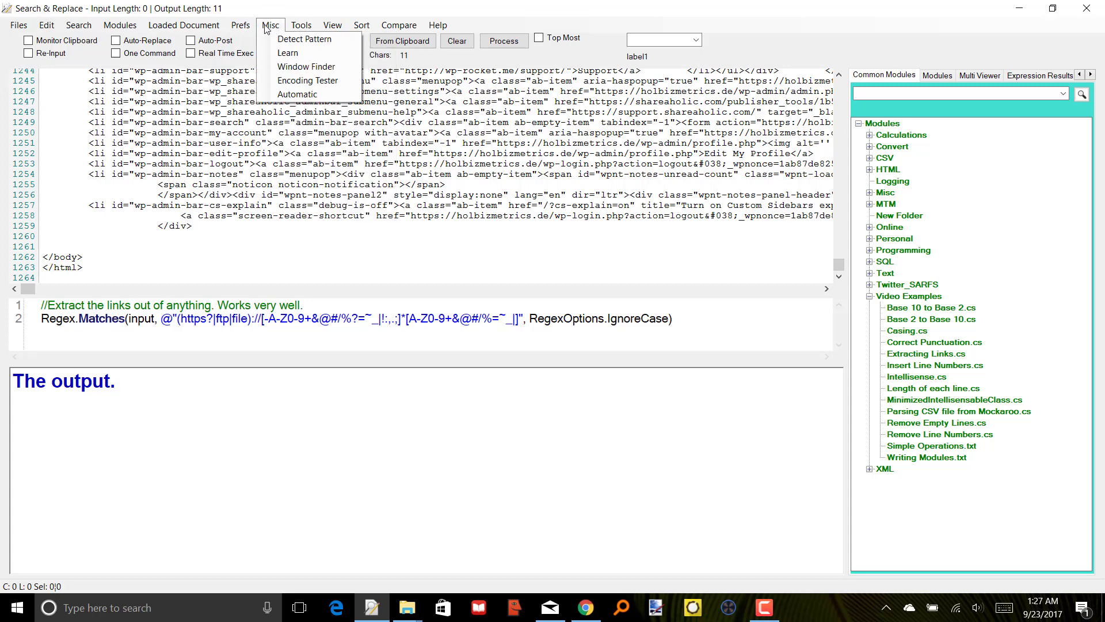
mouse_move(247, 27)
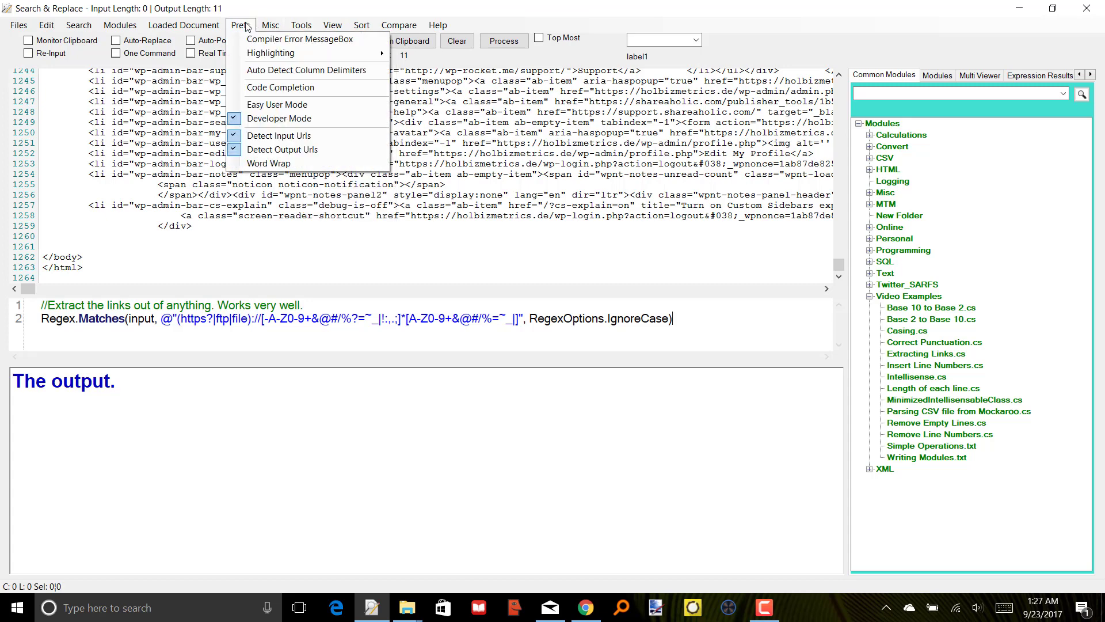
left_click(280, 104)
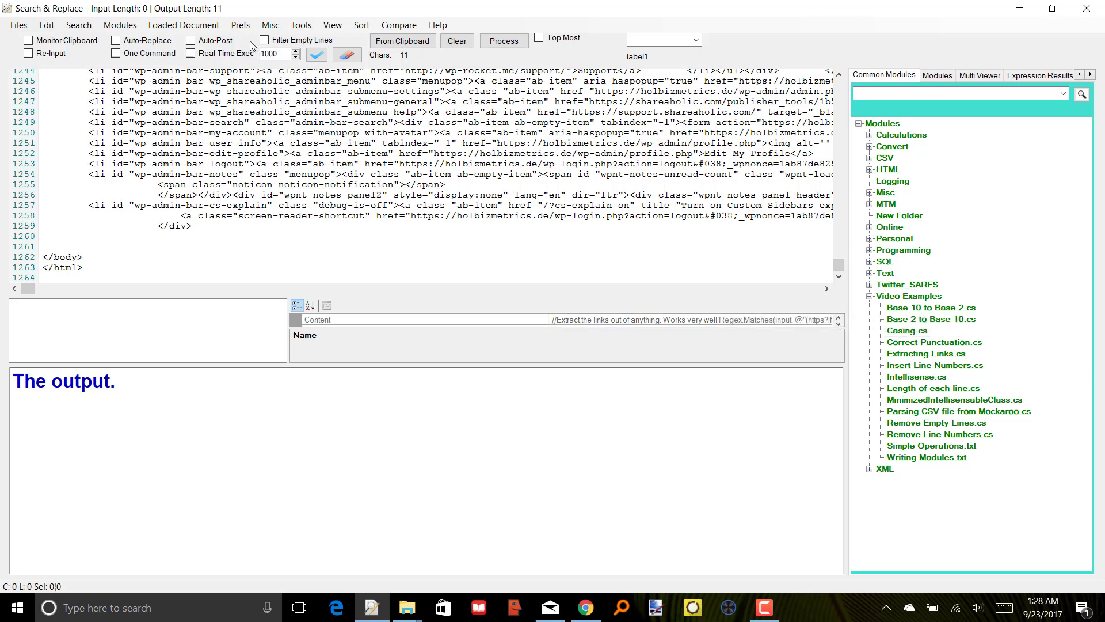
left_click(270, 25)
mouse_move(298, 29)
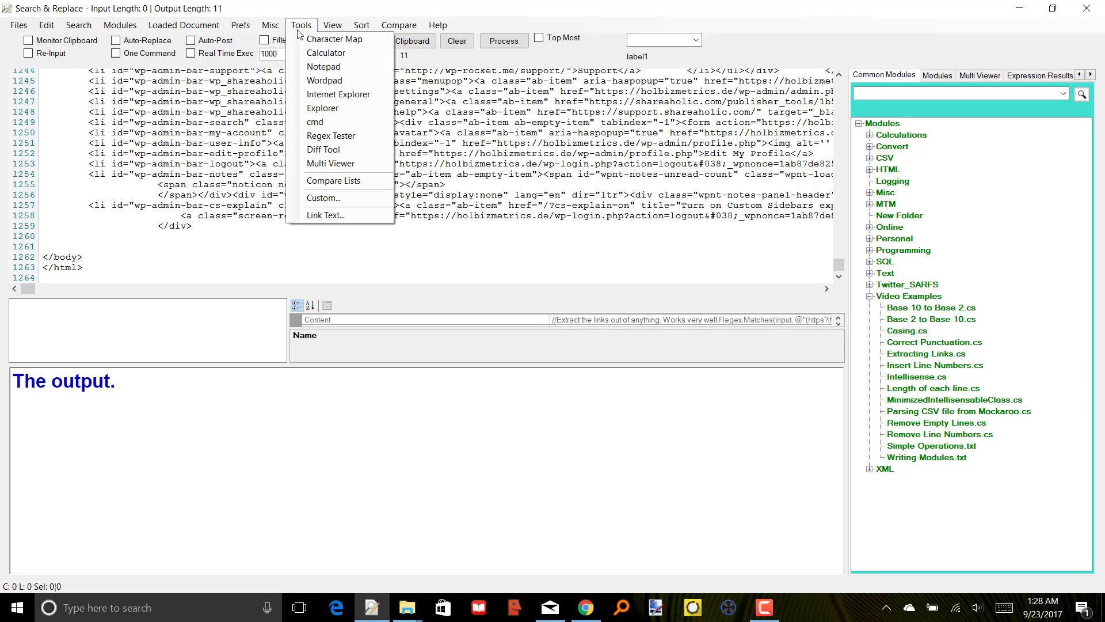
mouse_move(240, 26)
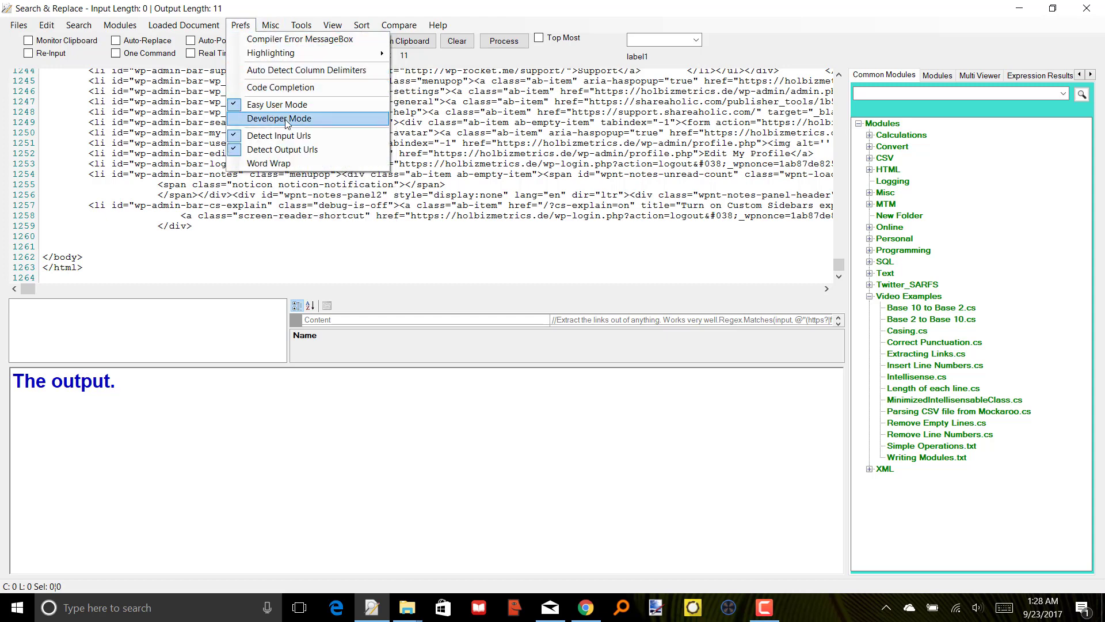
left_click(286, 120)
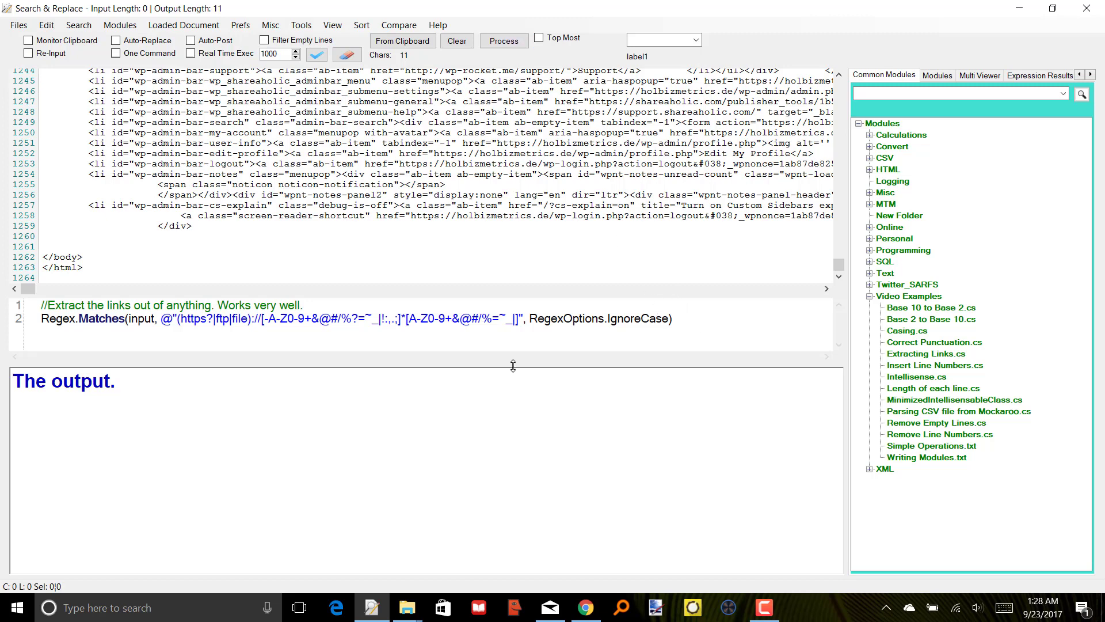
- Process the page source with the link-extraction filter and look through the extracted links in the output
left_click(504, 41)
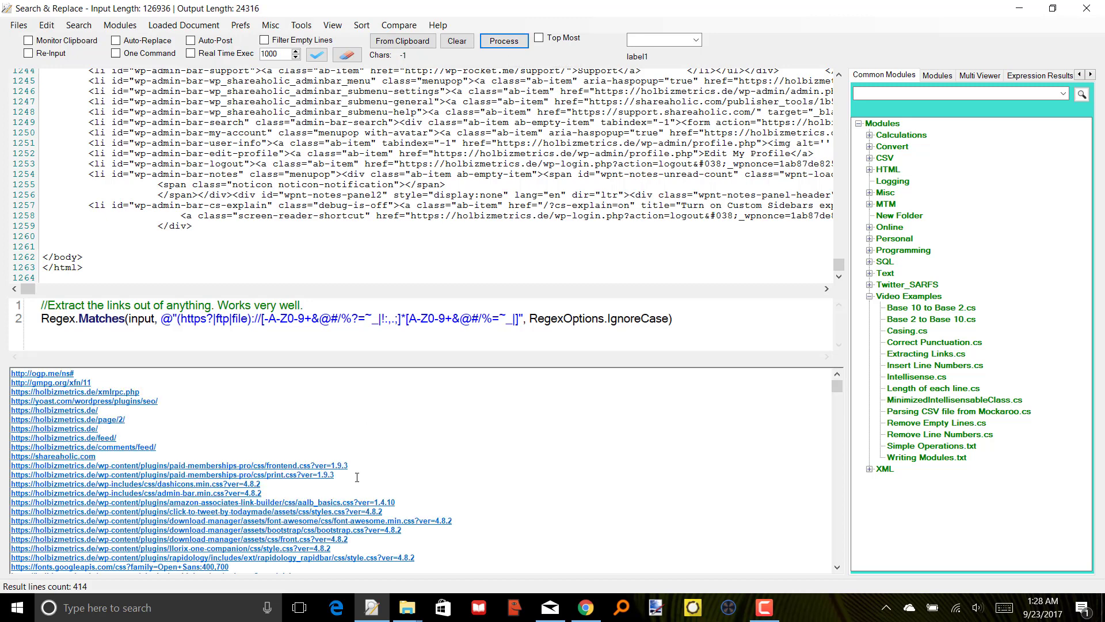
left_click(451, 465)
scroll(451, 465, "down", 20)
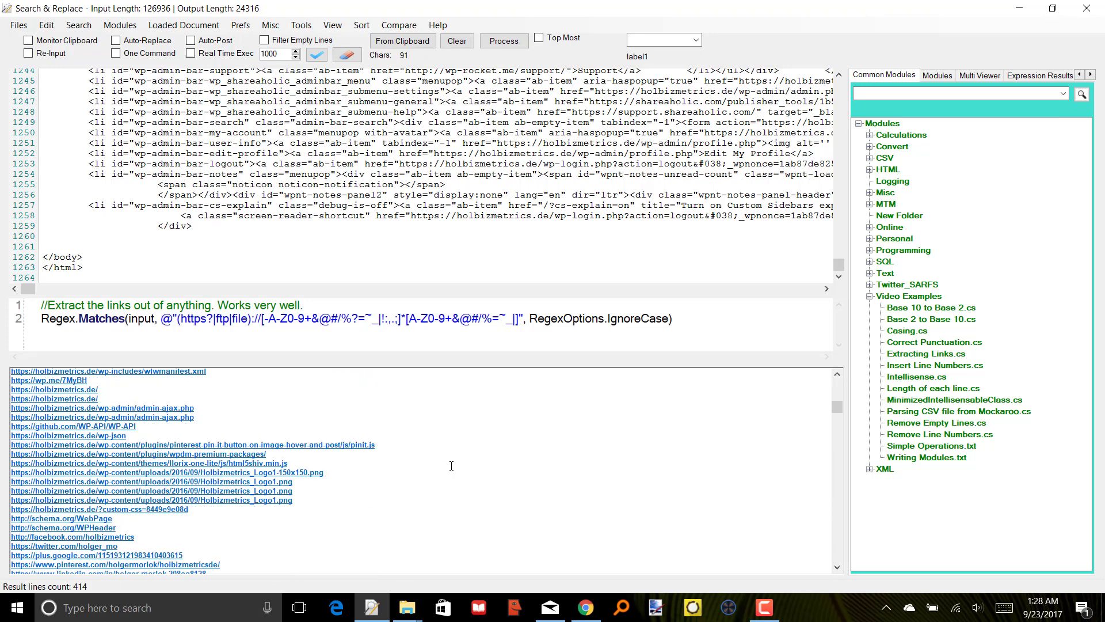
scroll(451, 465, "down", 20)
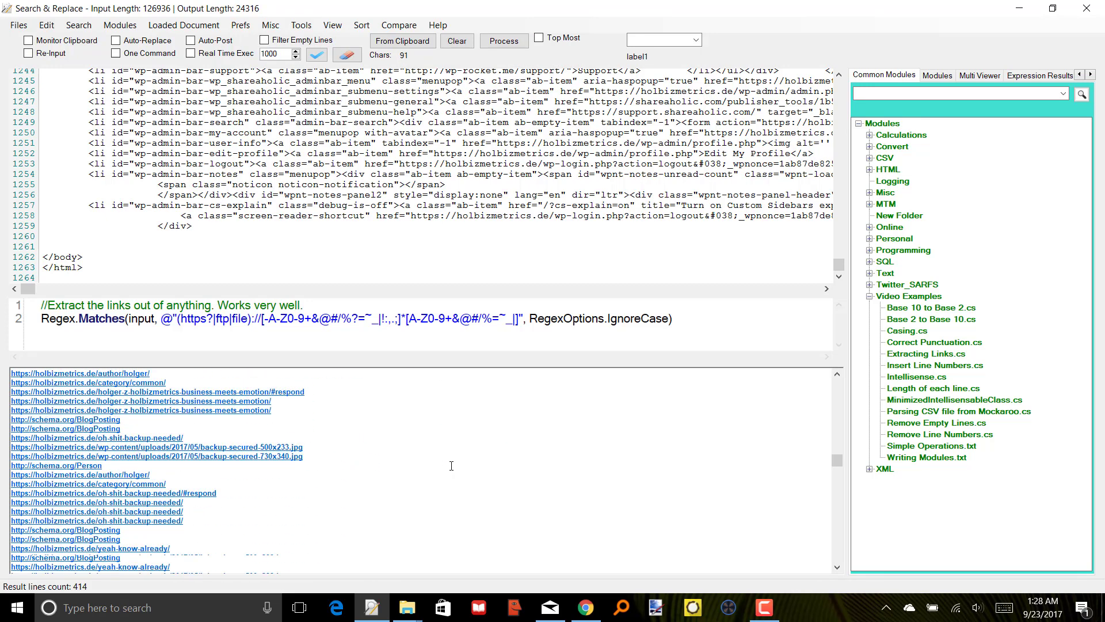
scroll(451, 465, "down", 20)
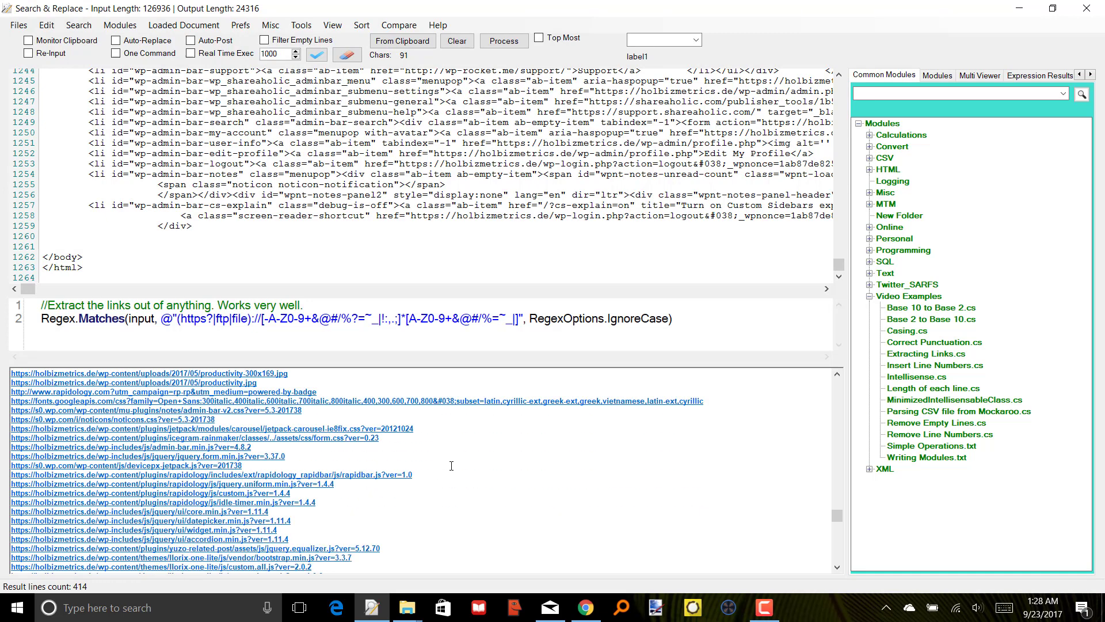
scroll(452, 466, "down", 10)
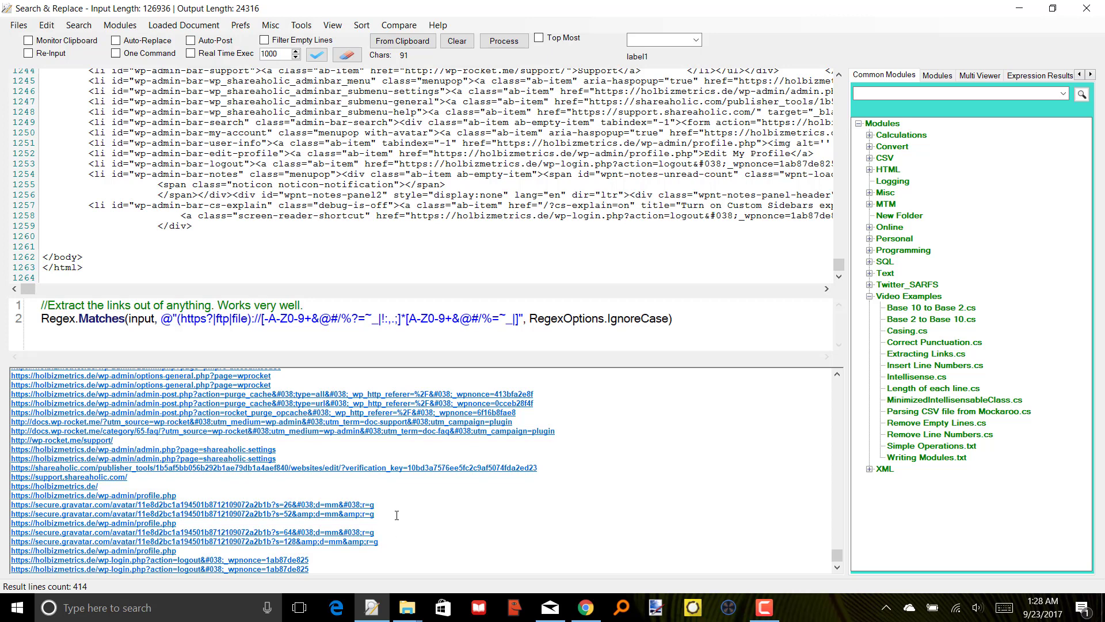
- Open the extracted pmpro-emailsettings link in the browser and close the browser again
scroll(397, 514, "up", 5)
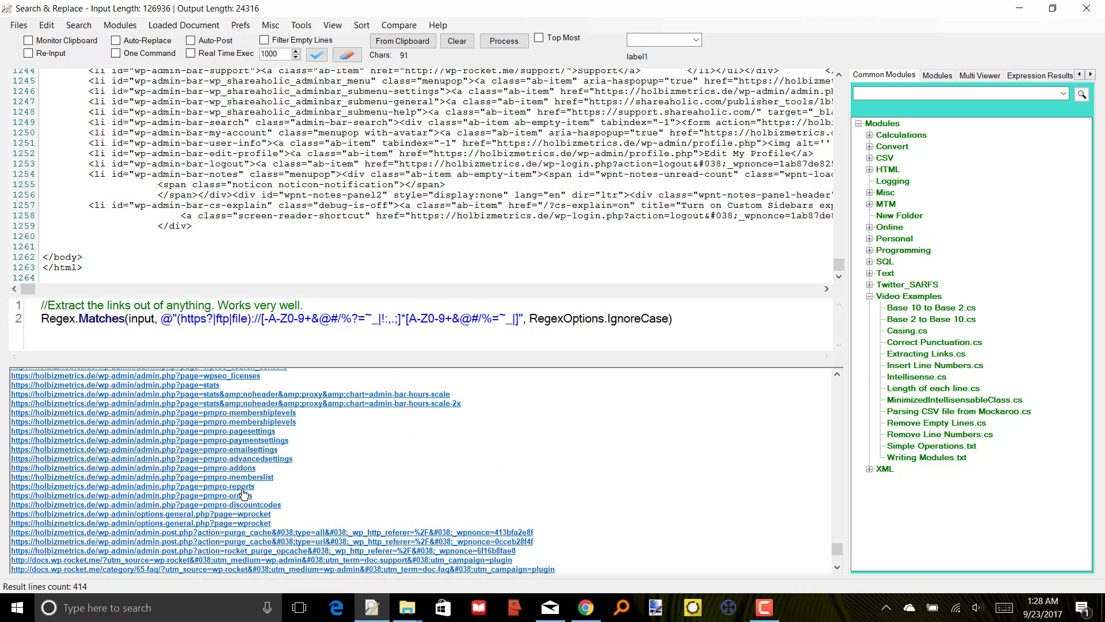
left_click(213, 450)
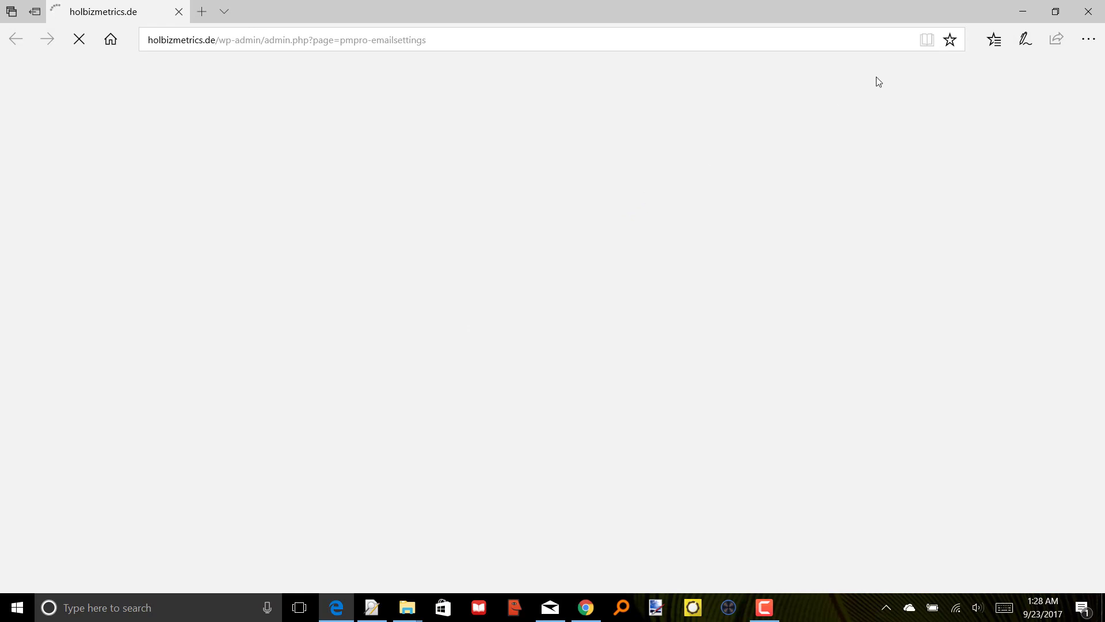
left_click(1085, 15)
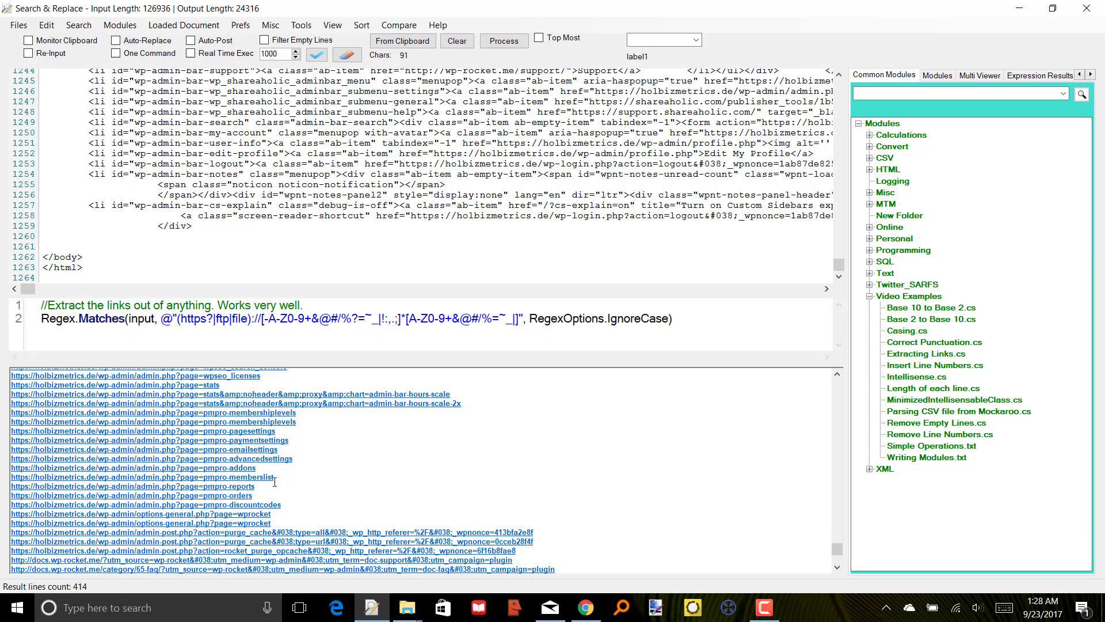
- Look through the remaining extracted links, open the how-to-increase-your-energy link, and close the browser again
scroll(368, 511, "down", 3)
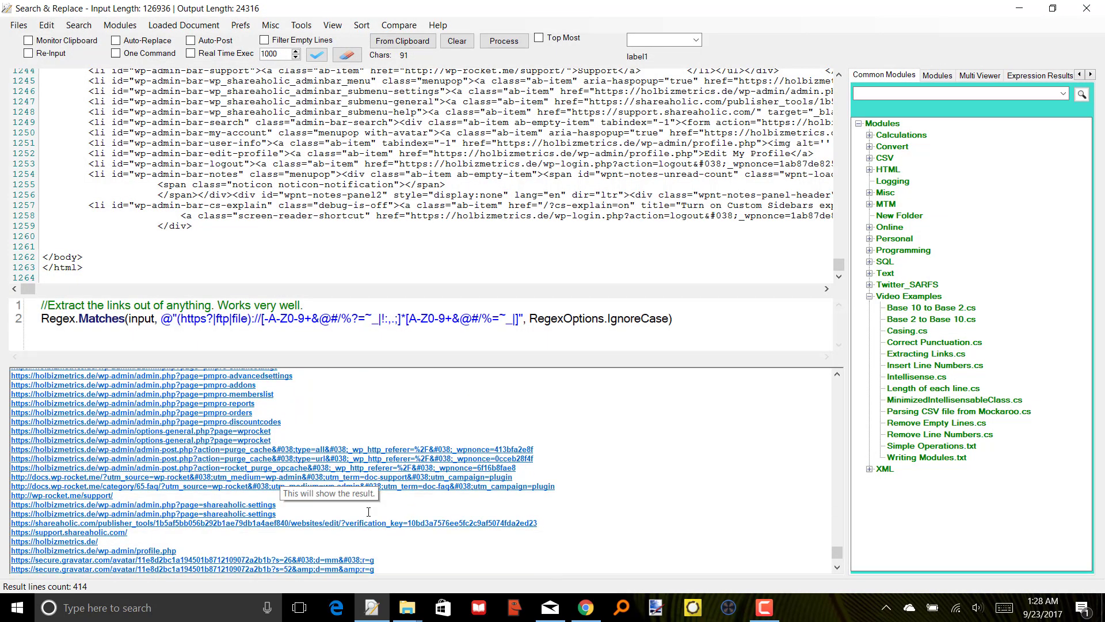
scroll(369, 512, "down", 2)
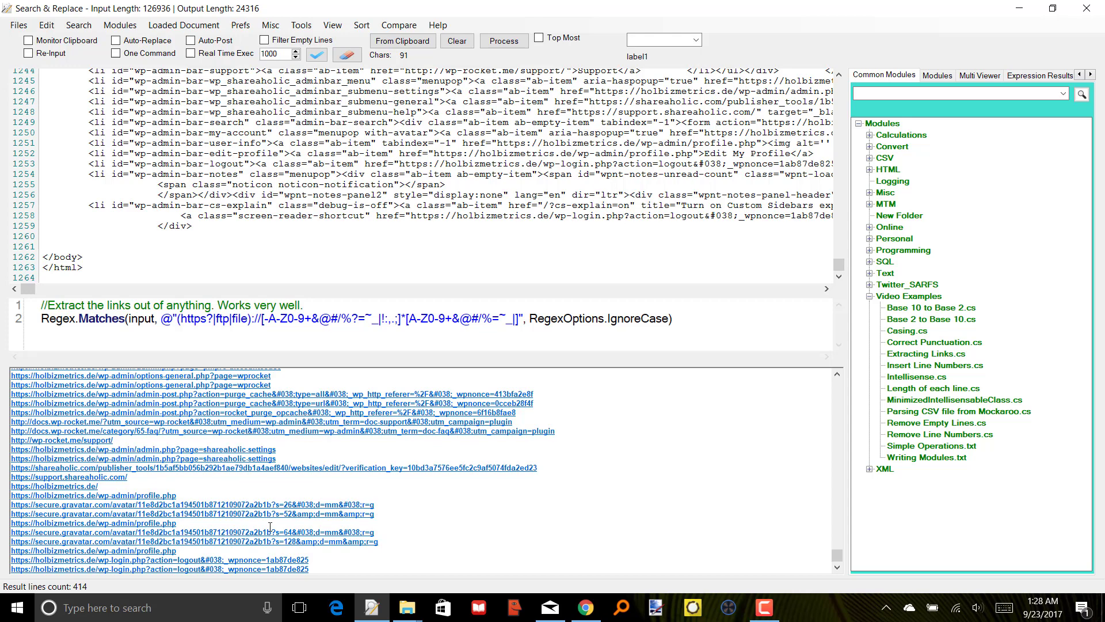
scroll(270, 526, "up", 5)
scroll(270, 525, "up", 10)
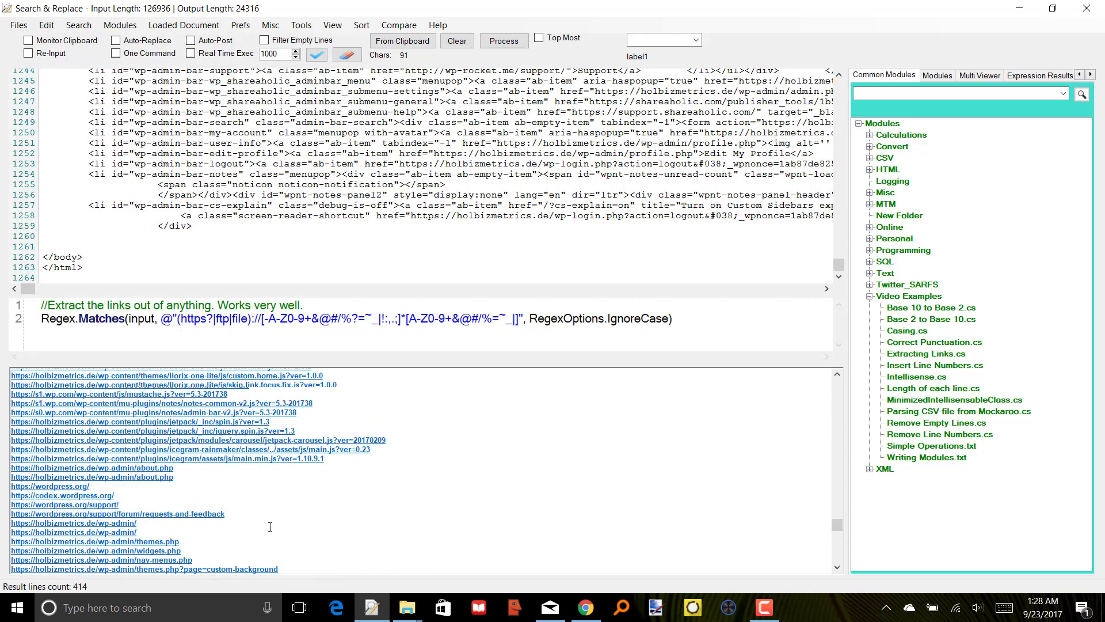
scroll(270, 525, "up", 20)
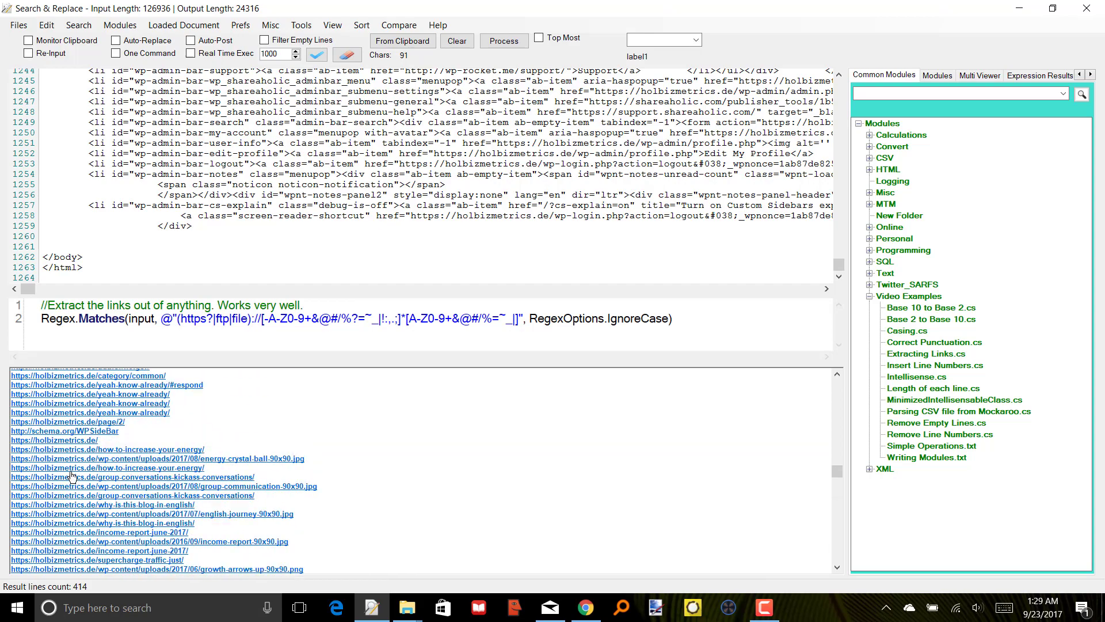
left_click(118, 468)
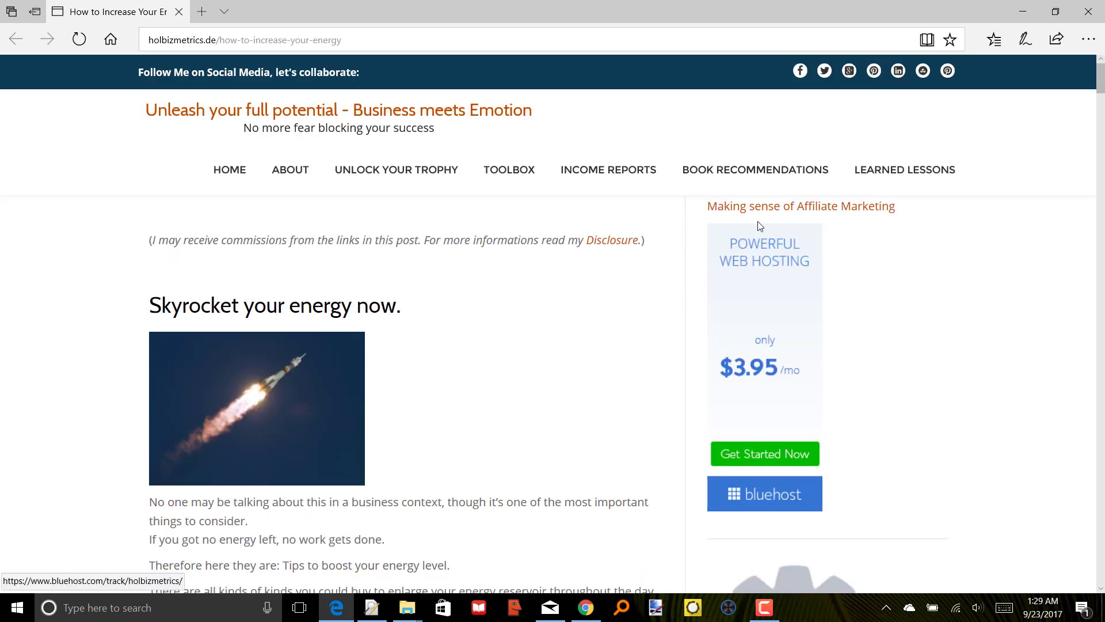
left_click(1082, 20)
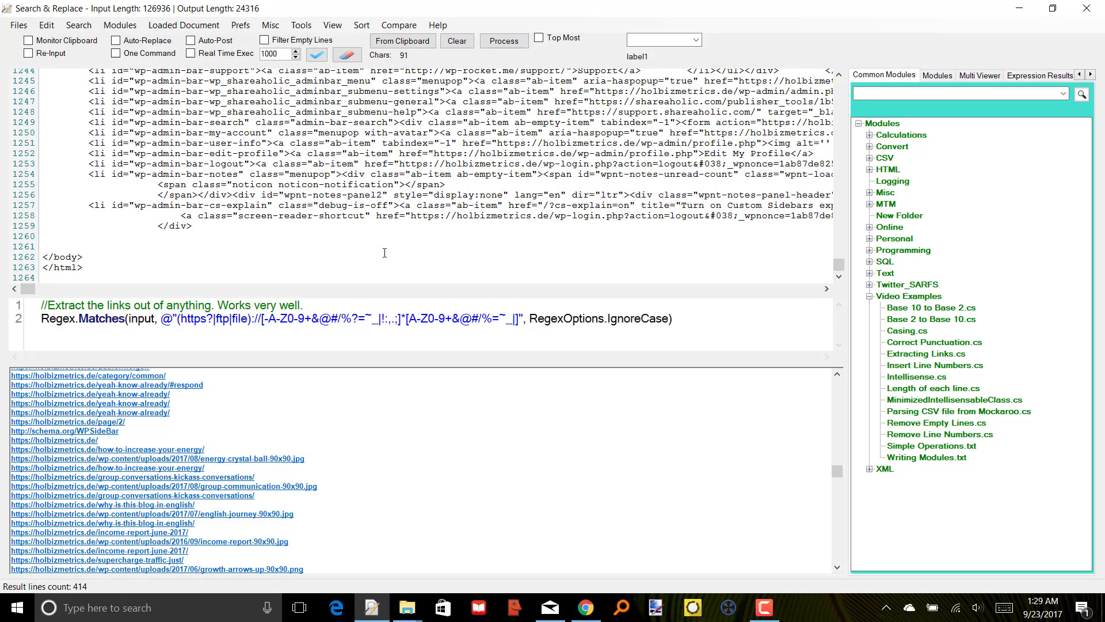
- Replace the entire input with "Like this , and then we forget to move it to the right place .", leaving extra spaces around the punctuation
key("ctrl+a")
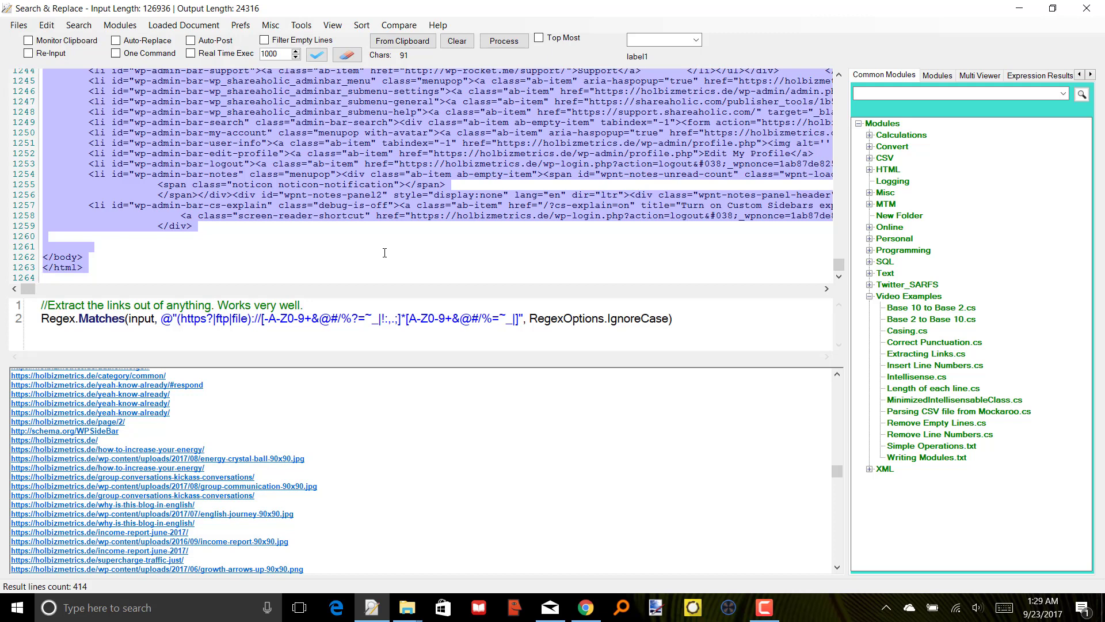
type("Like this ,")
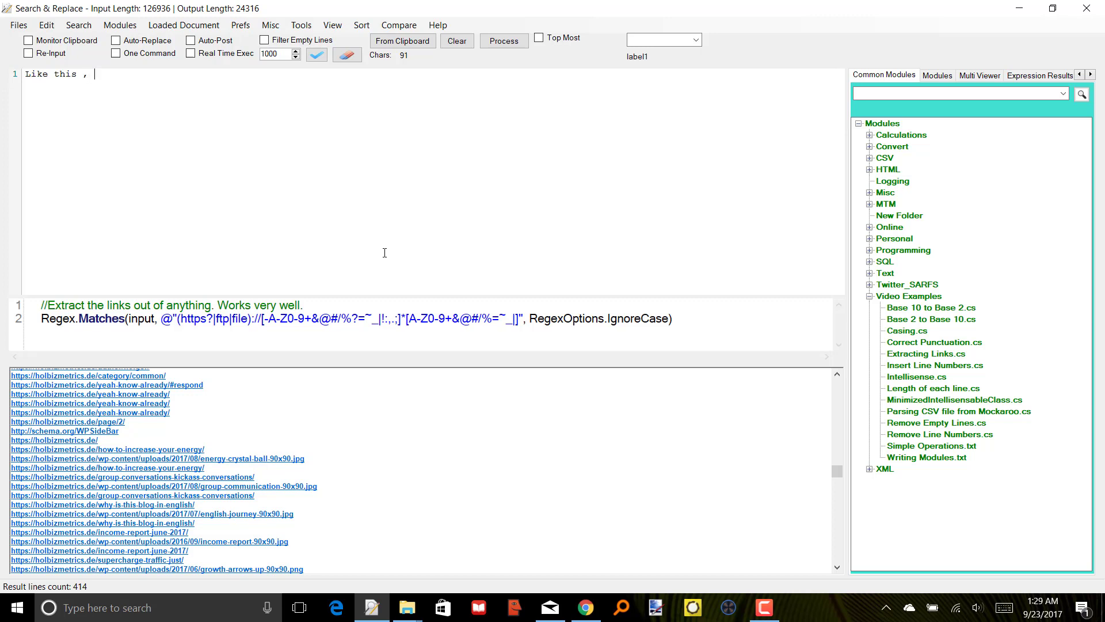
type("and then we forget to move it to the righ")
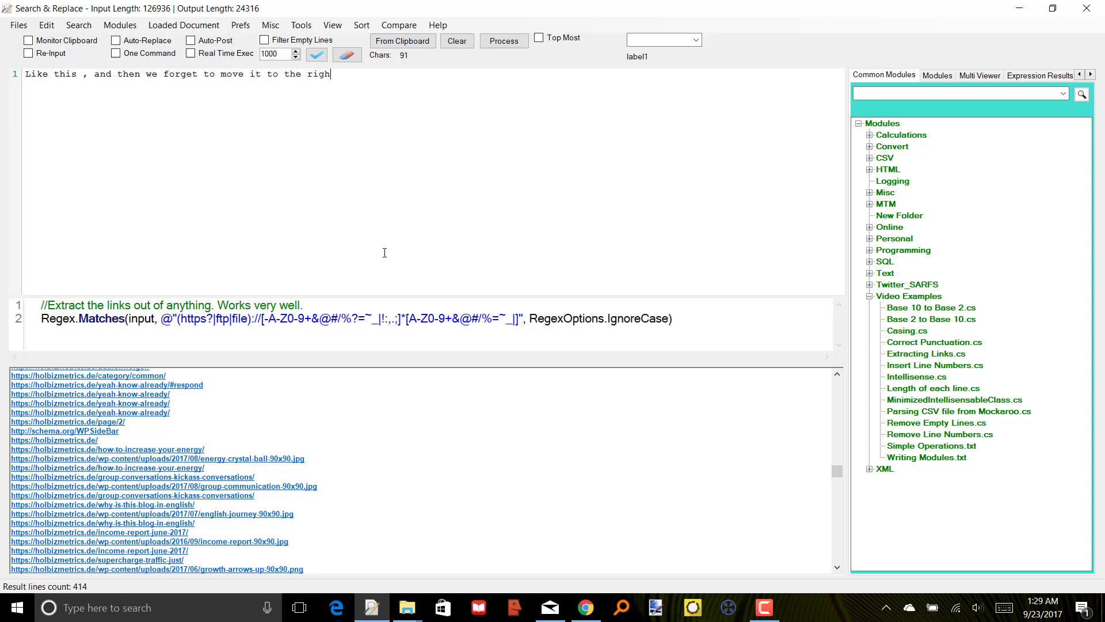
type("t place.")
left_click(93, 82)
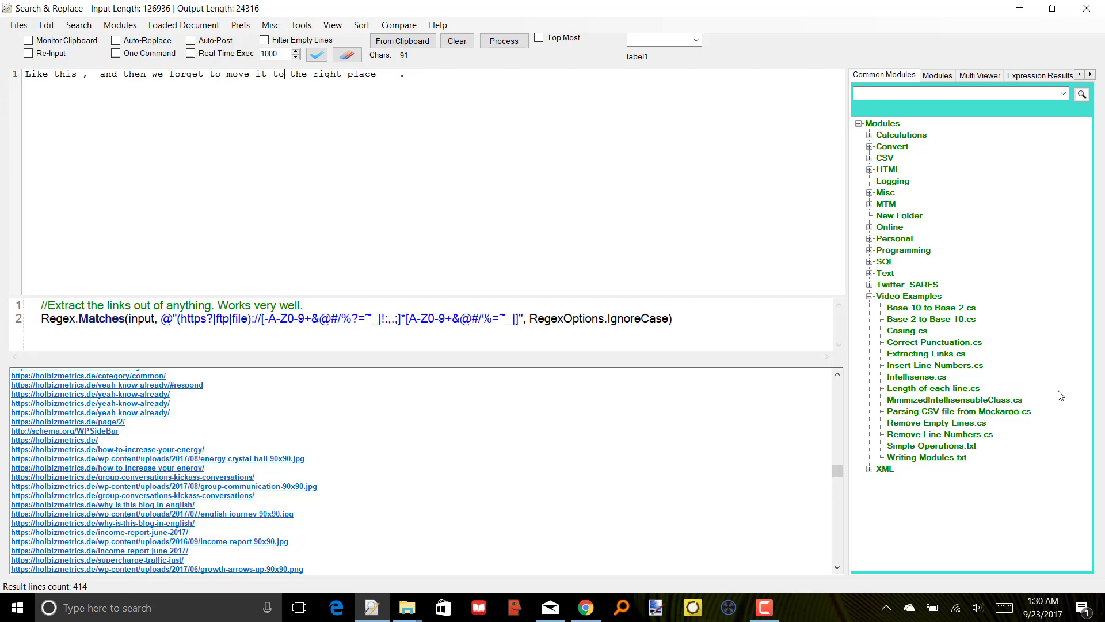
- Process the sentence with the Correct Punctuation.cs example module as filter and enlarge the output text
left_click(918, 344)
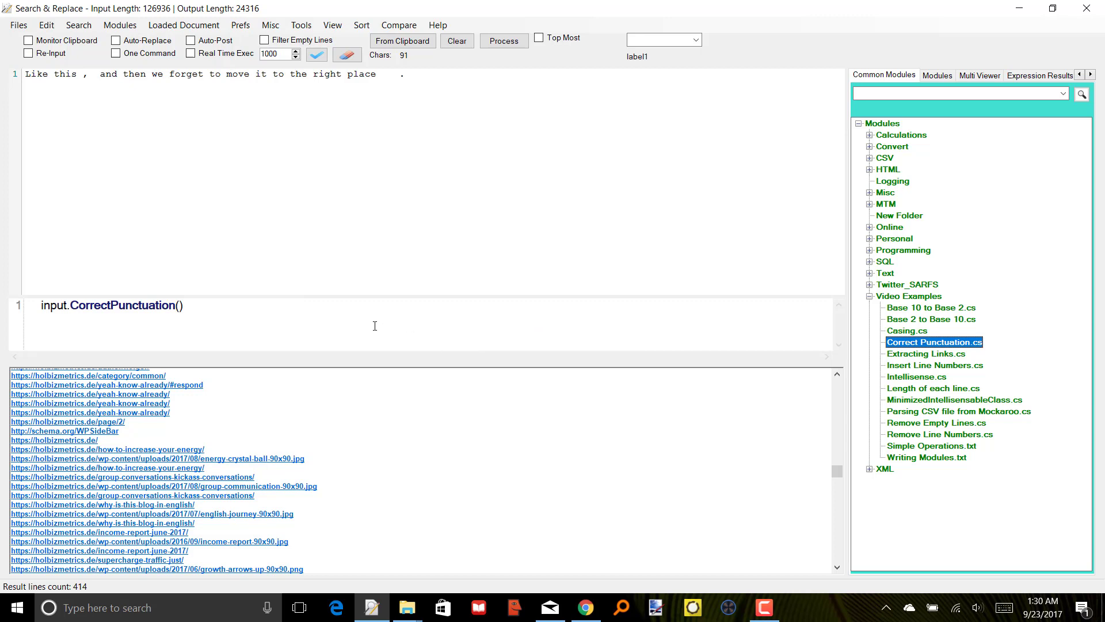
left_click(492, 46)
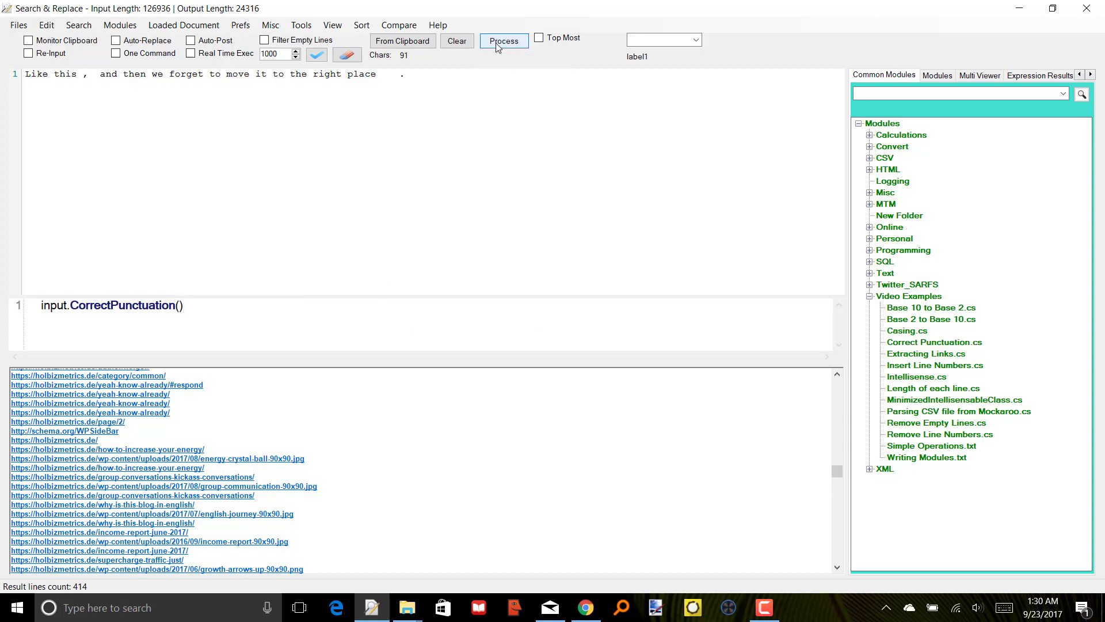
left_click(285, 419)
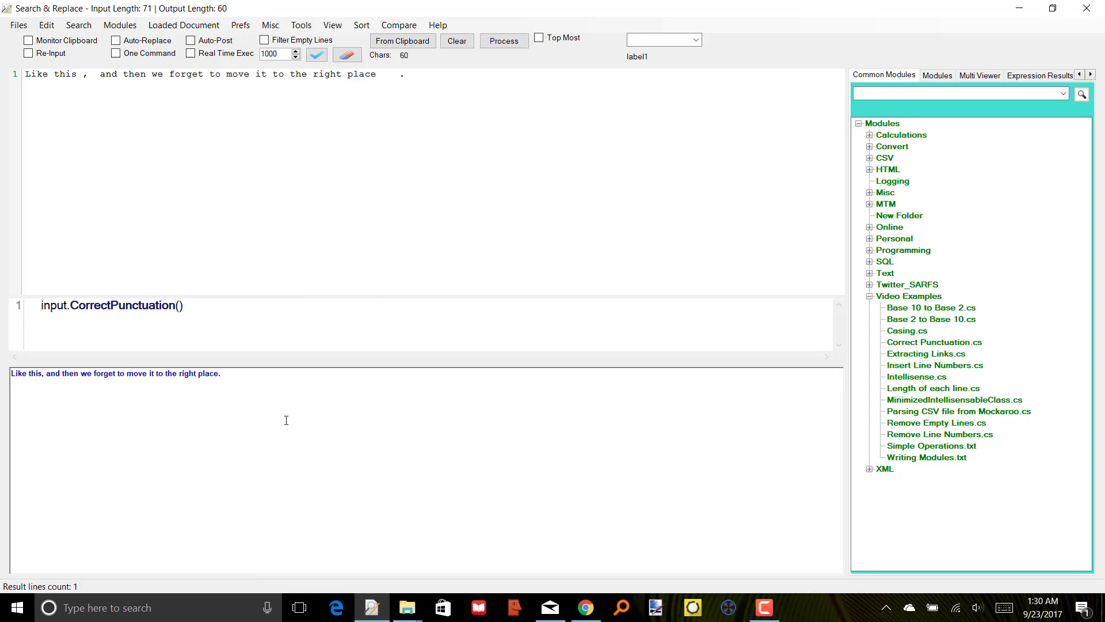
scroll(286, 420, "up", 6, "ctrl")
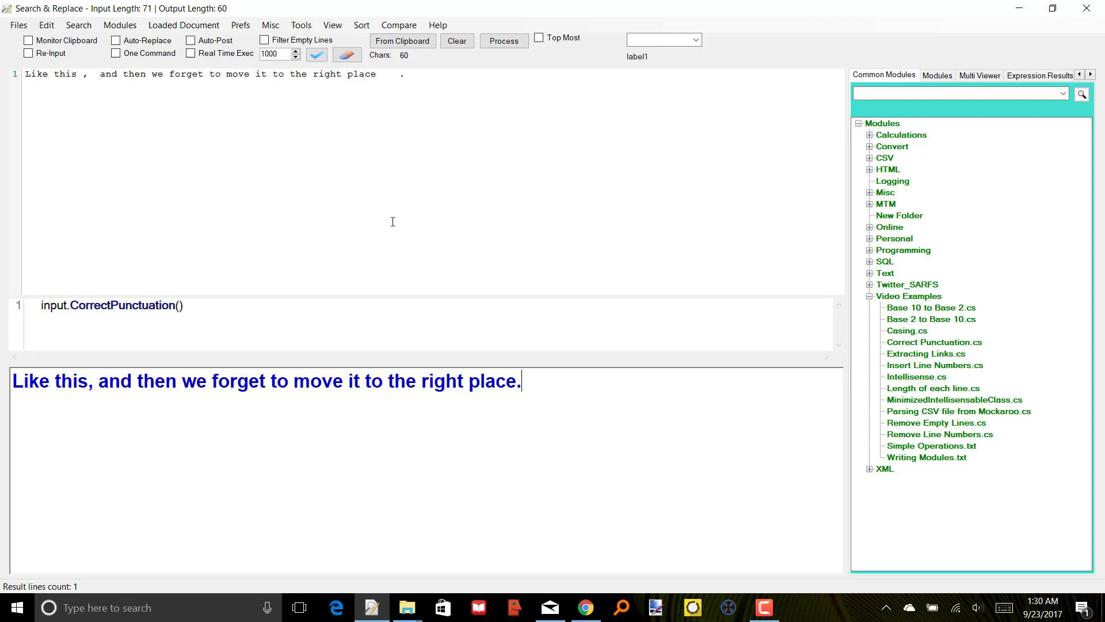
- Copy the corrected sentence from the output and paste it over the entire input text
left_click(368, 208)
triple_click(405, 374)
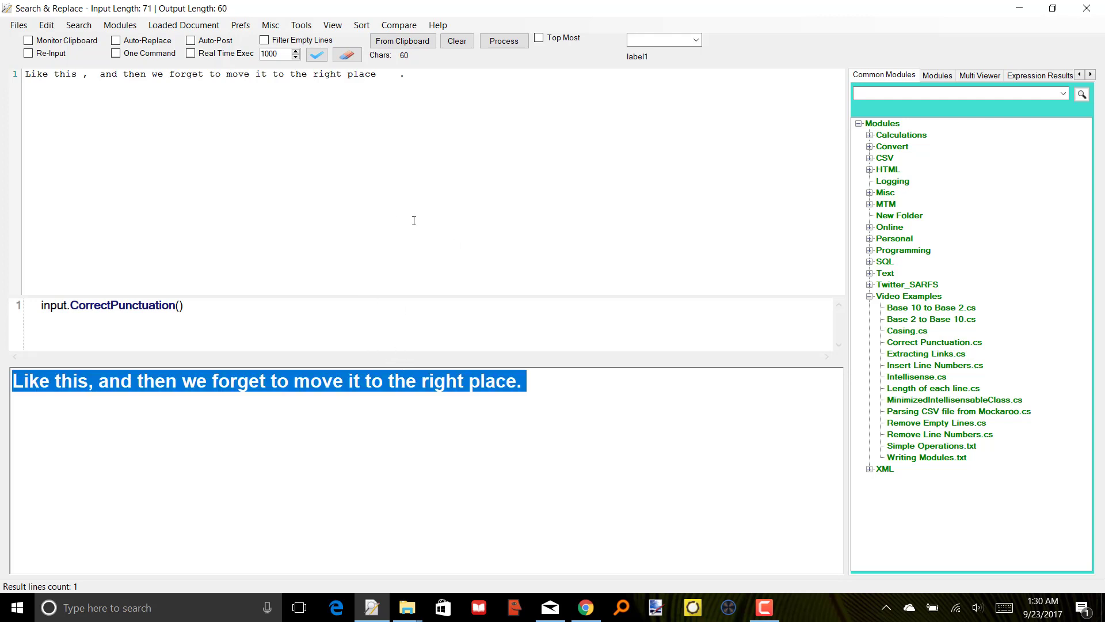
key("ctrl+c")
left_click(444, 168)
key("ctrl+a")
key("ctrl+v")
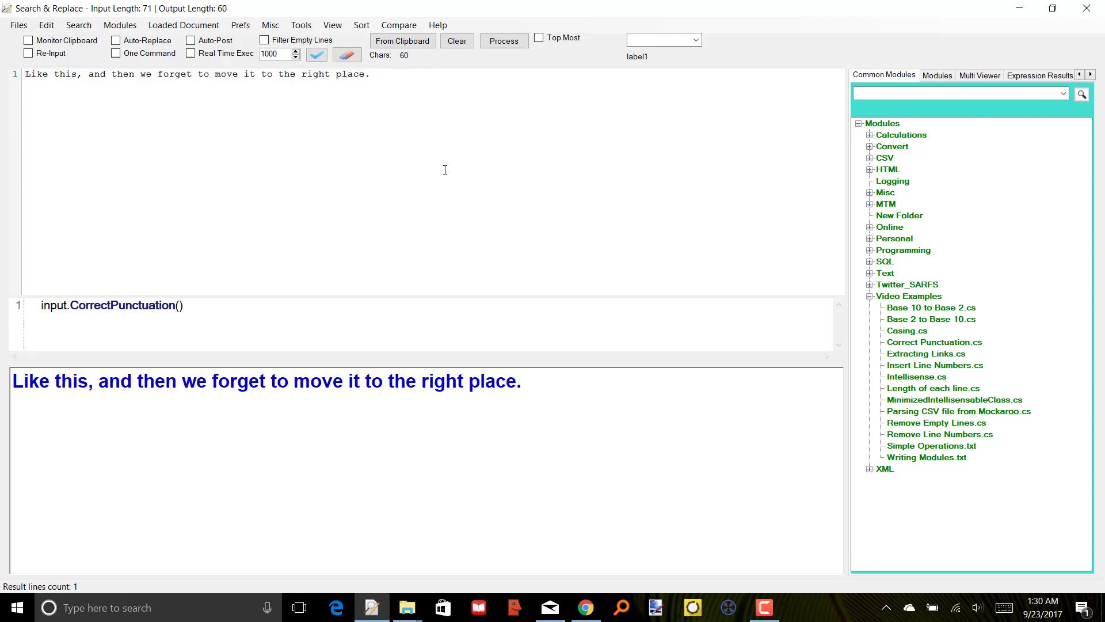
- Add the input lines "Another thing we might do is , if we have already correcte the text..." and "maybe add some line numbers.", plus an empty line
type("Another thing we might do is")
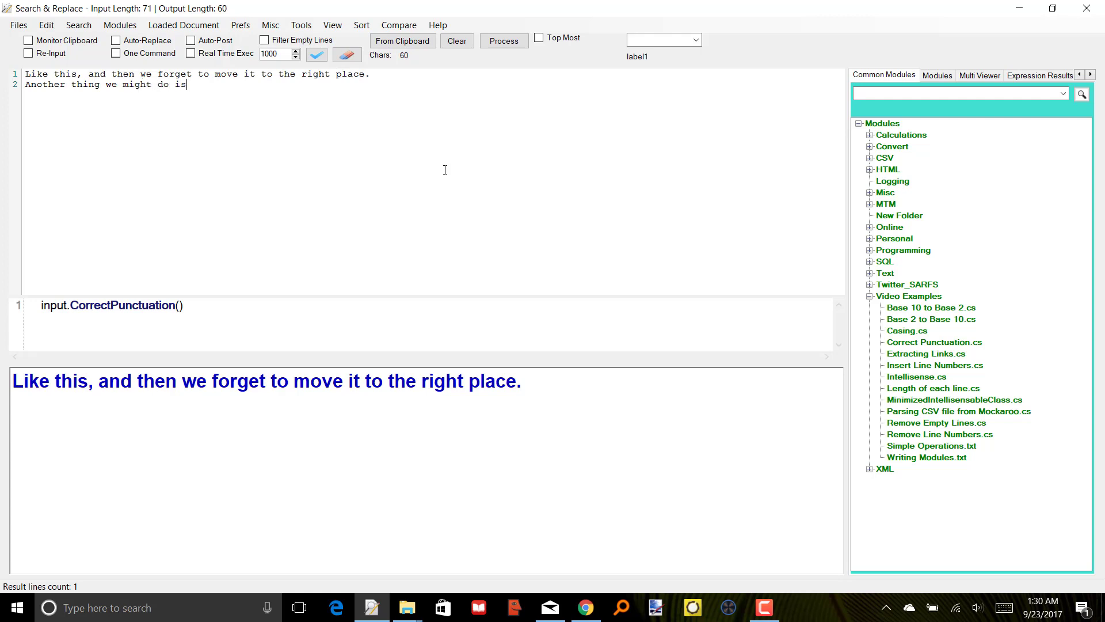
type(" , if we have already correcte dt")
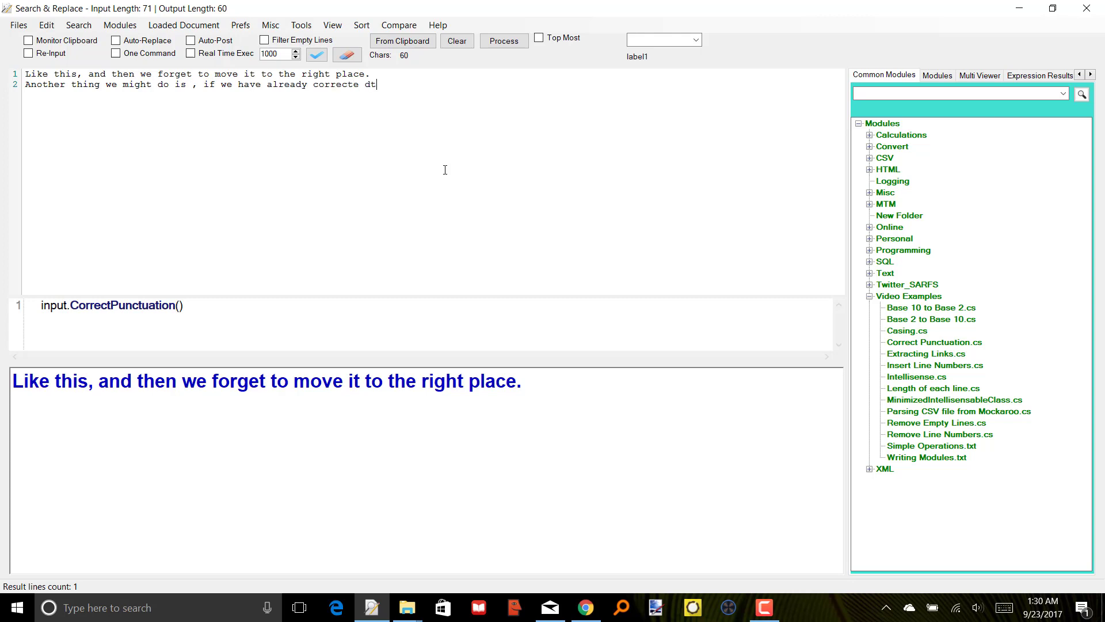
type("he text")
key("BackSpace")
key("Right")
type("maybe add som e line numbers.")
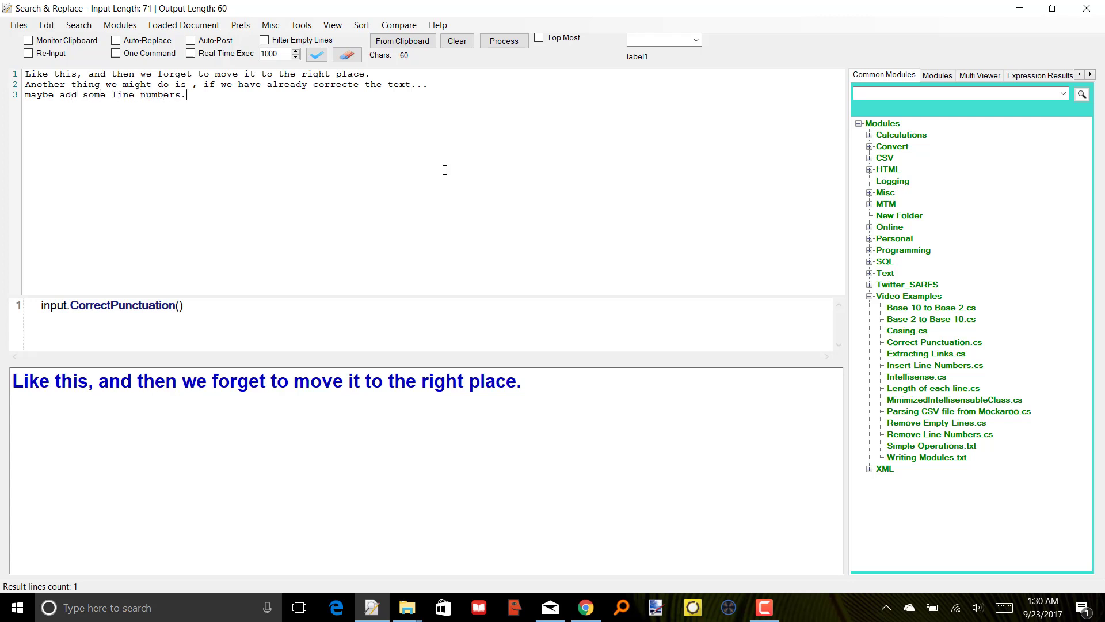
key("Return")
- Process the input with the Insert Line Numbers.cs example module, remove the trailing empty input line, and process it again
left_click(942, 368)
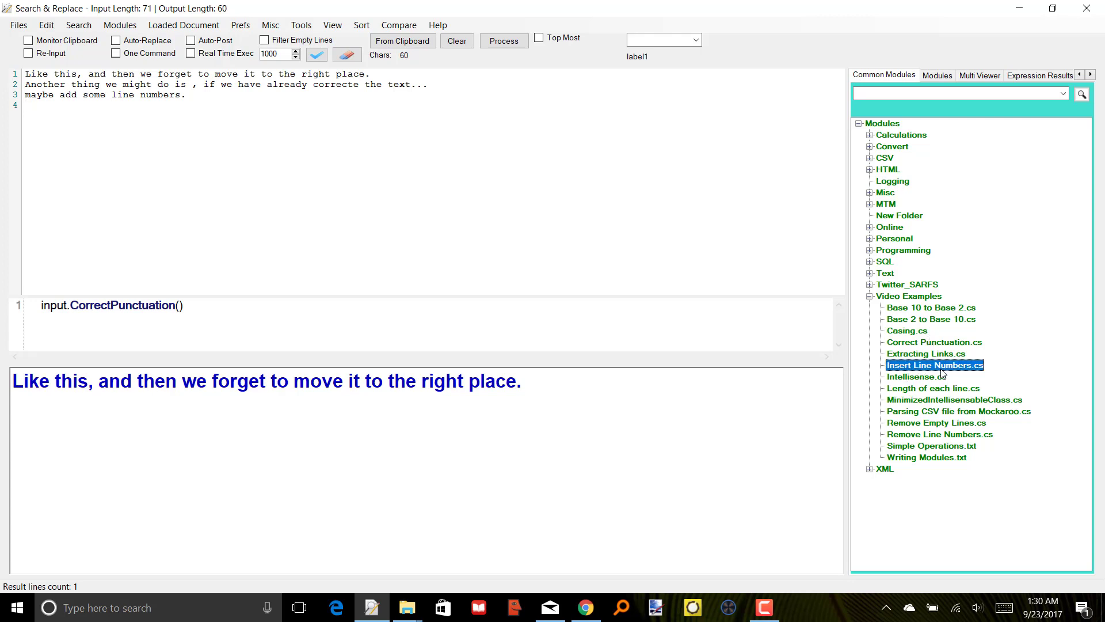
left_click(503, 41)
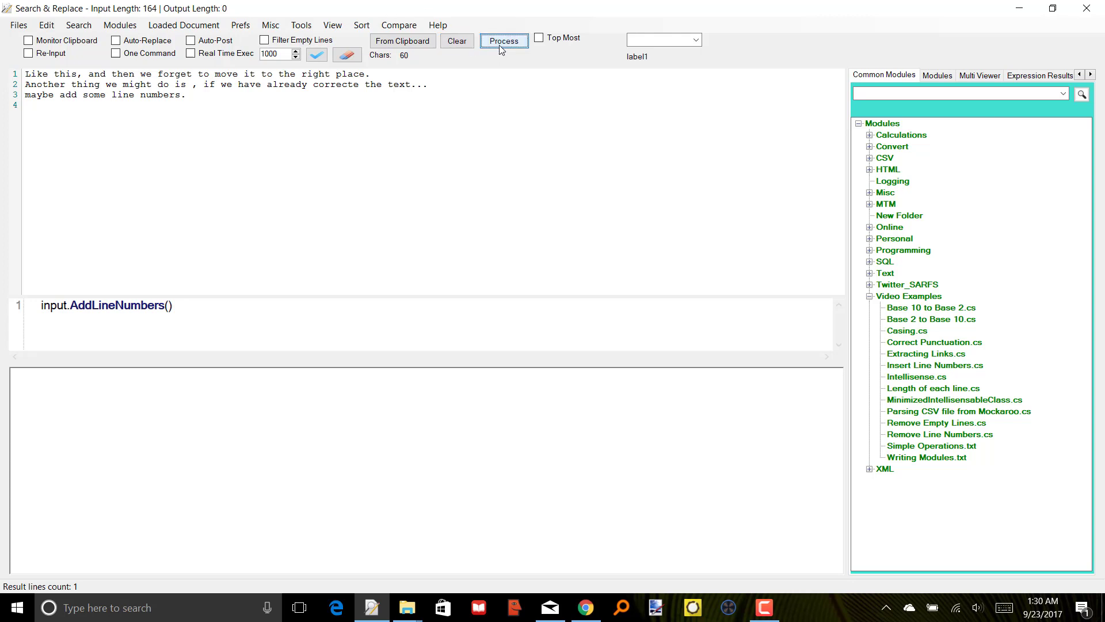
left_click(257, 426)
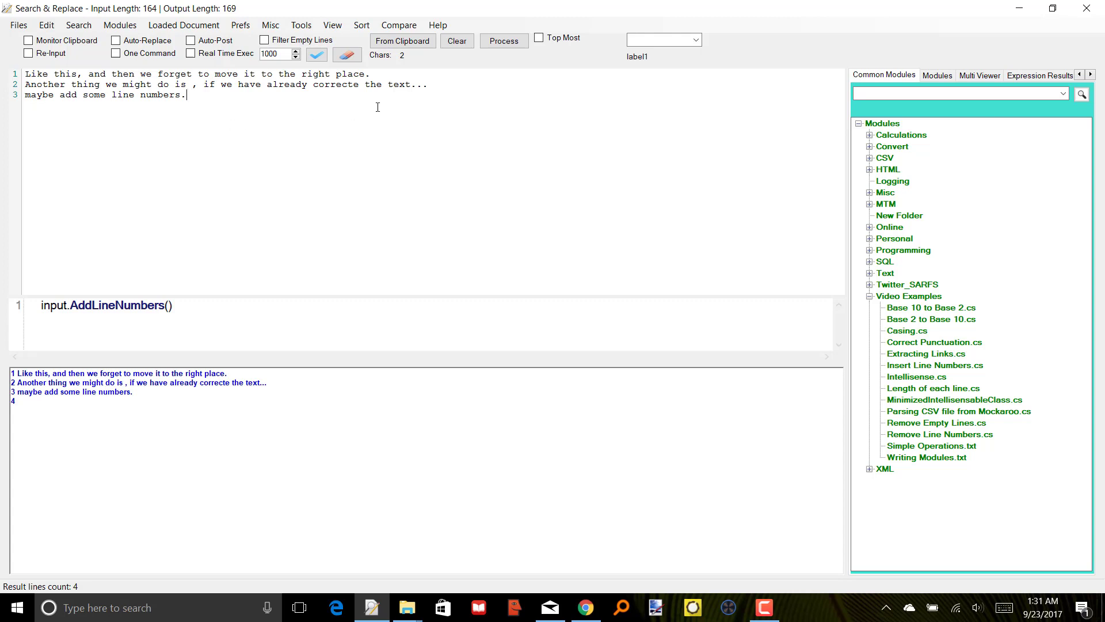
left_click(493, 47)
left_click(260, 438)
- Change "correcte" to "correct" in the second input line
left_click_drag(188, 88, 216, 85)
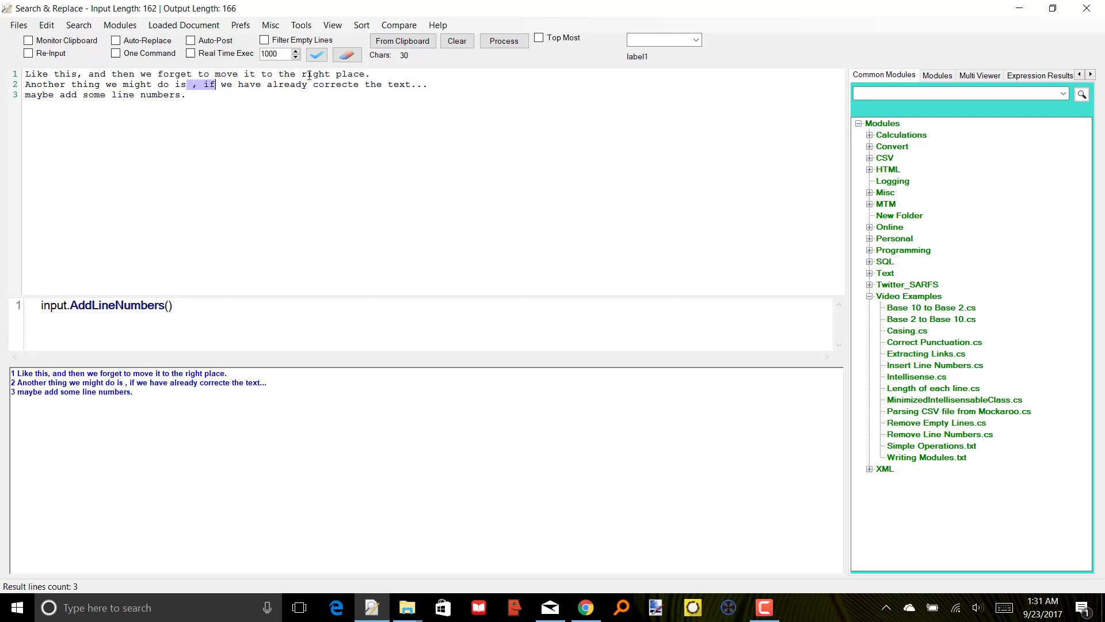
left_click(362, 84)
key("ctrl+shift+Left")
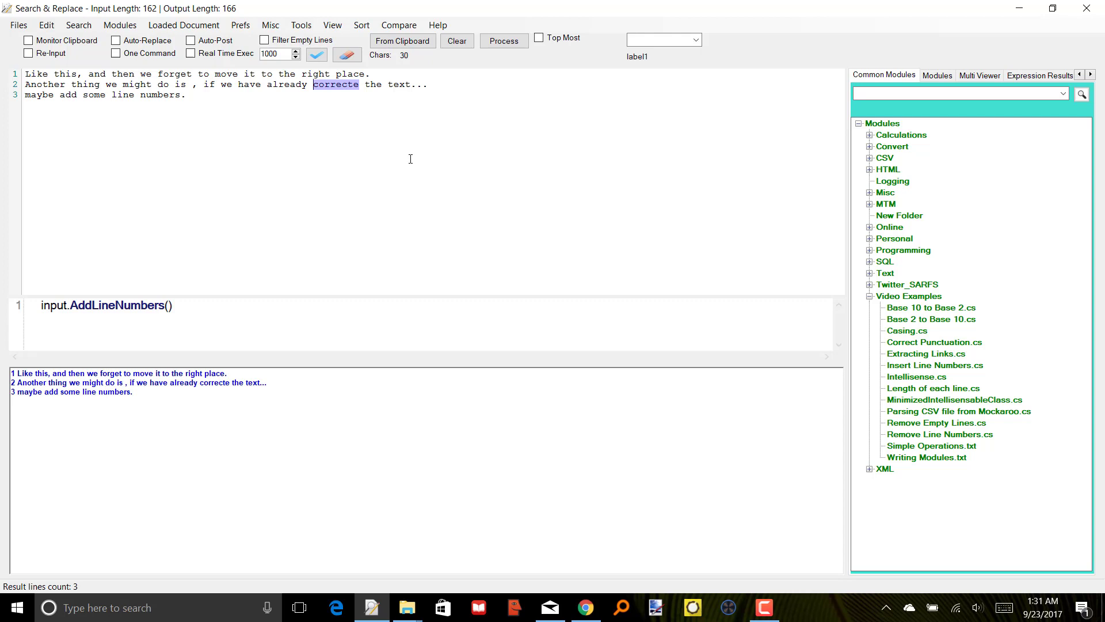
key("Right")
key("BackSpace")
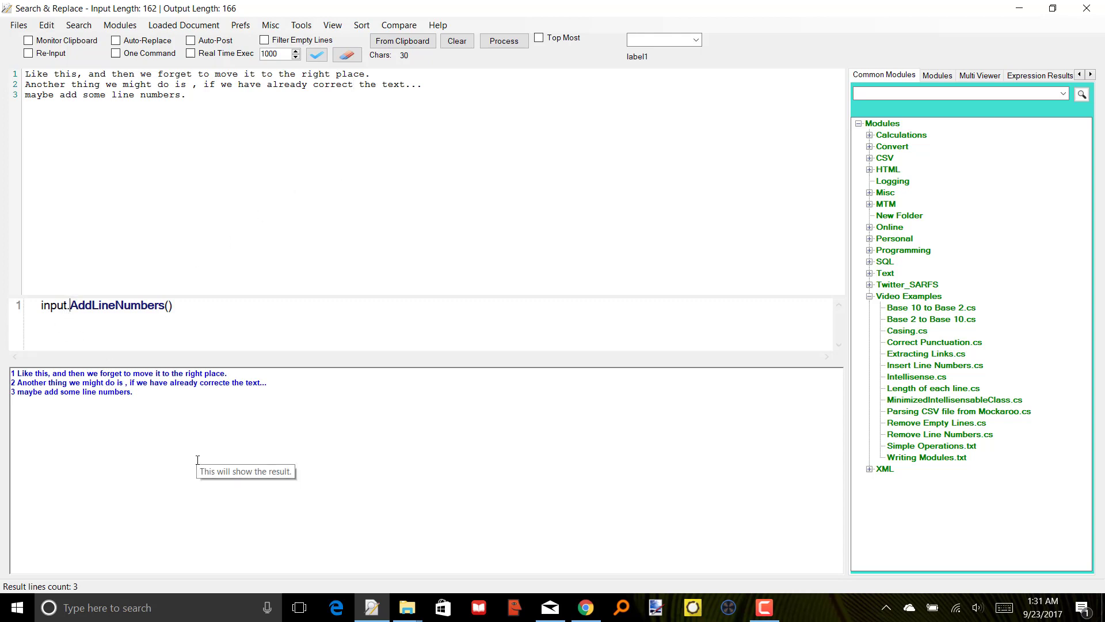
- Insert CorrectPunctuation(). before AddLineNumbers() in the filter expression, process the input, and enlarge the output text
type("CorrectPunc")
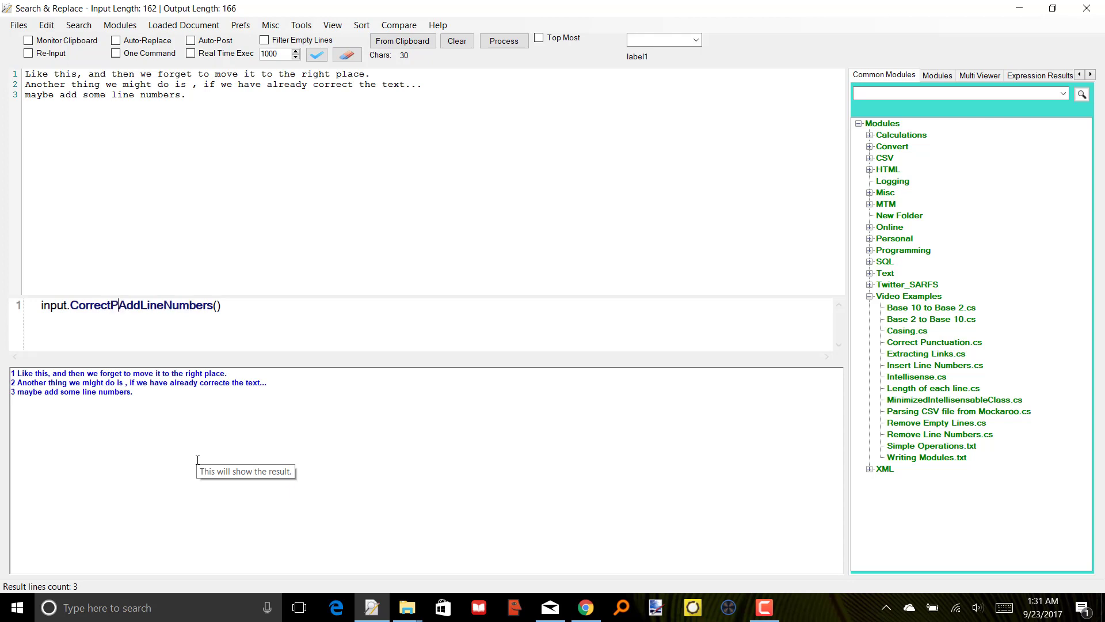
type("tuation.")
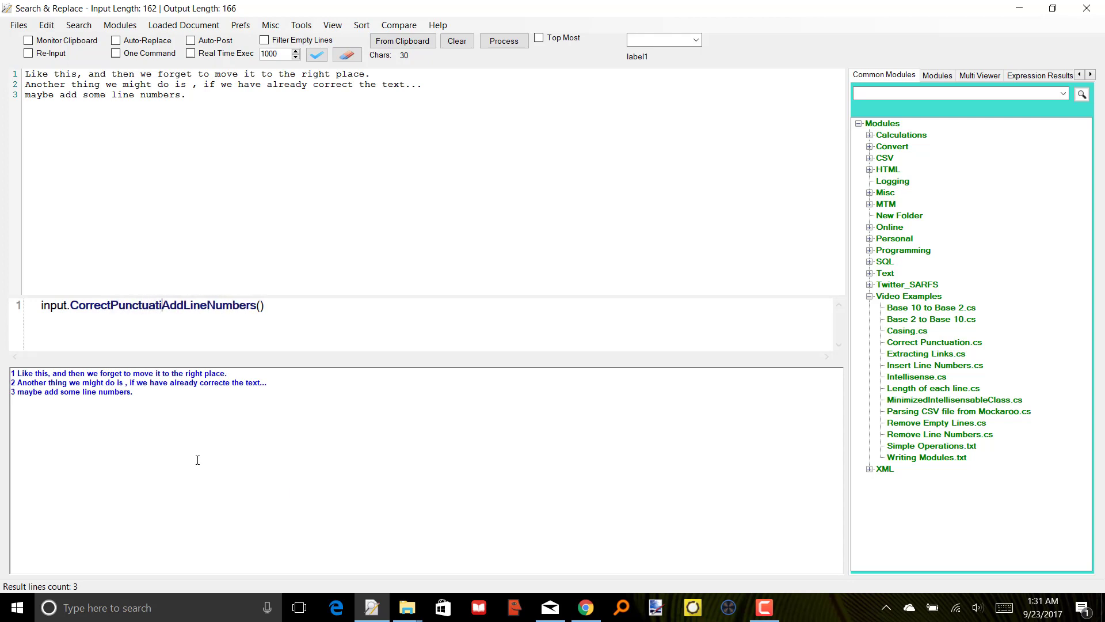
key("BackSpace")
type("().")
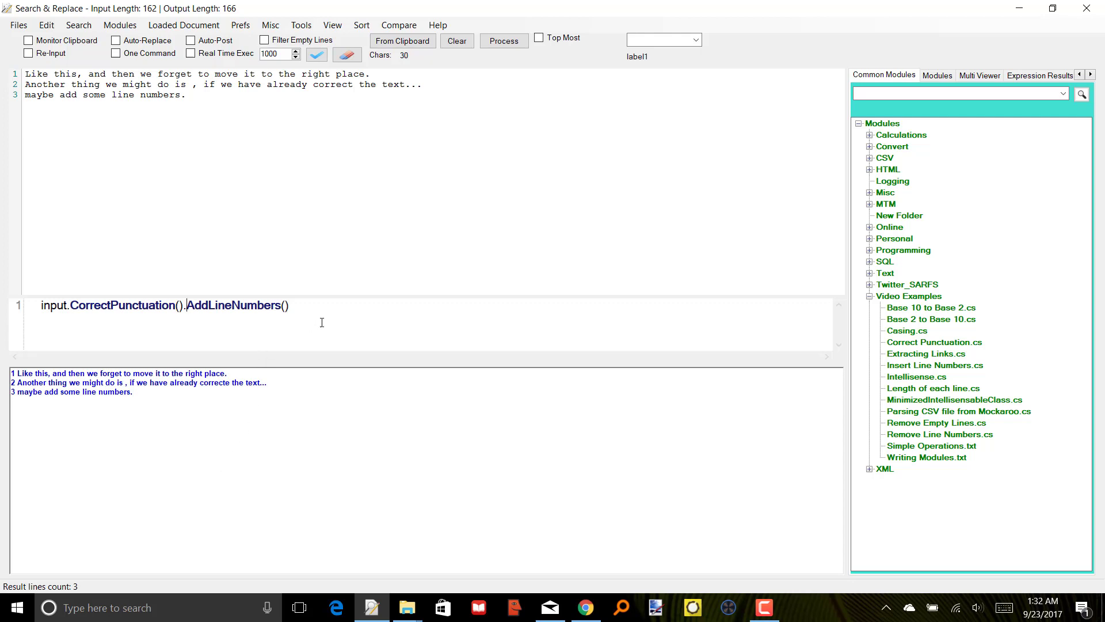
left_click(505, 40)
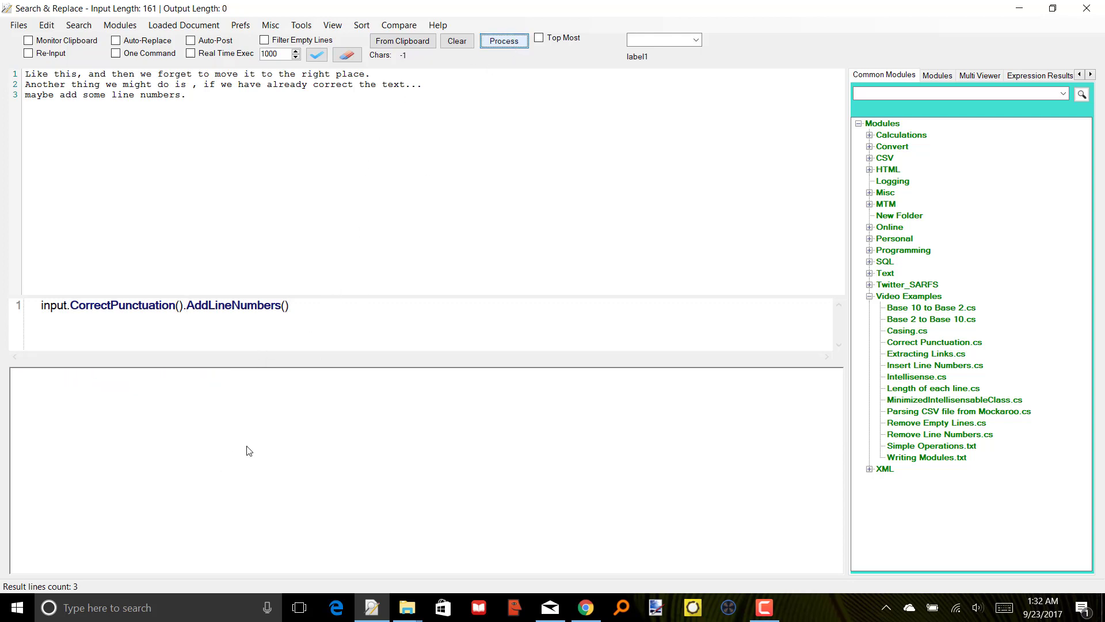
scroll(234, 462, "up", 4, "ctrl")
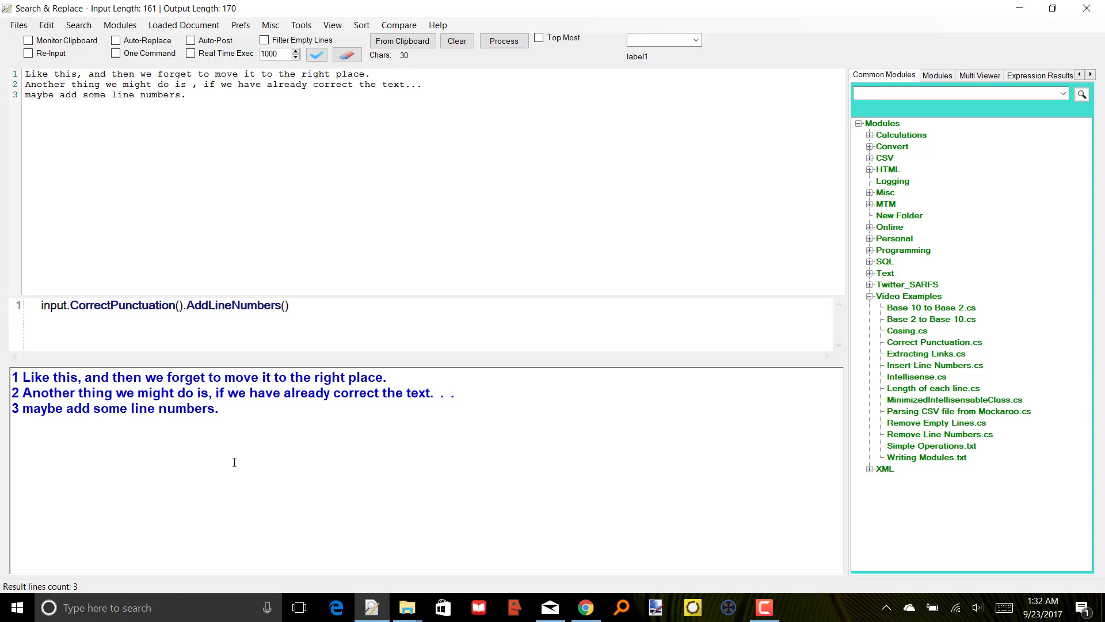
scroll(234, 462, "down", 1, "ctrl")
- Examine the spacing between the dots at the end of the second output line
left_click(398, 390)
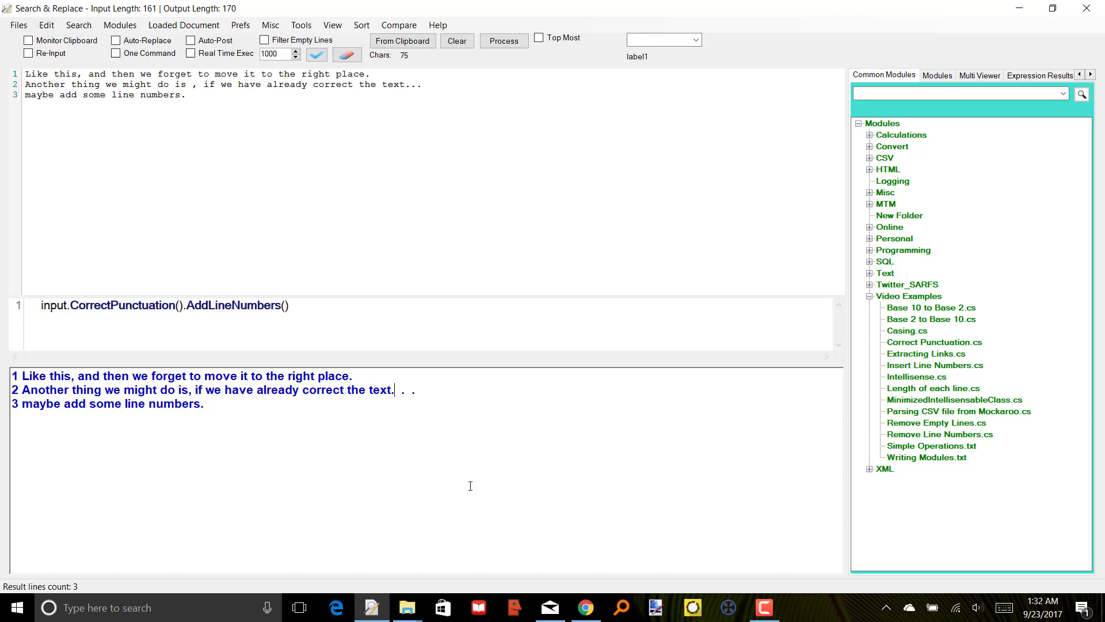
key("shift+Right")
key("Right")
key("shift+Right")
left_click(417, 338)
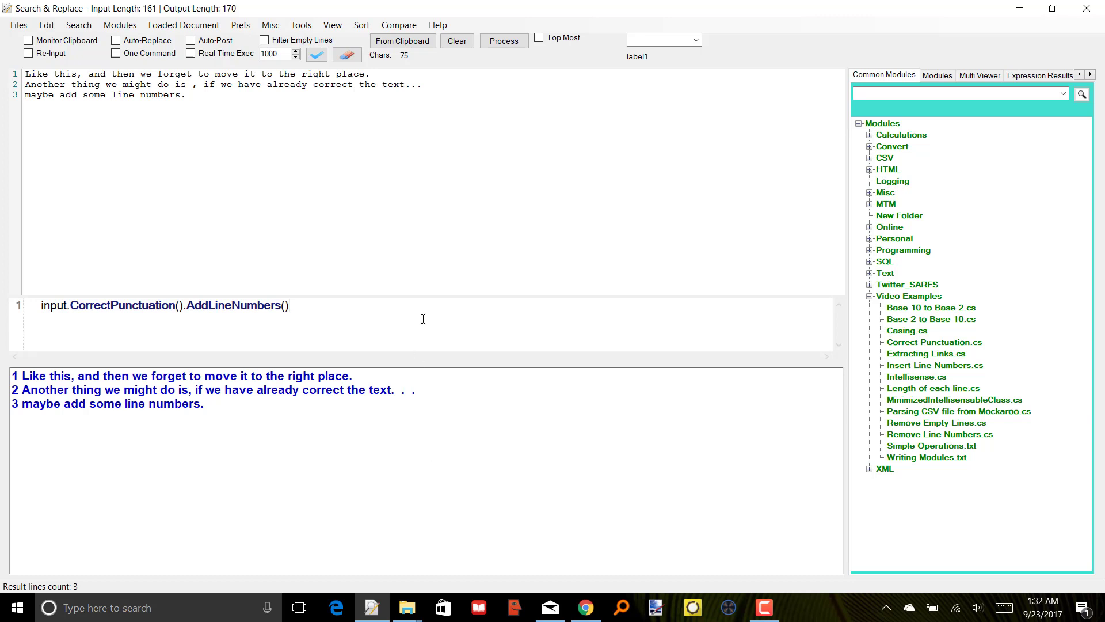
- Load the Intellisense.cs example module, enlarge the code editor, and expand the YourClass and MethodToProcess code blocks
left_click(929, 378)
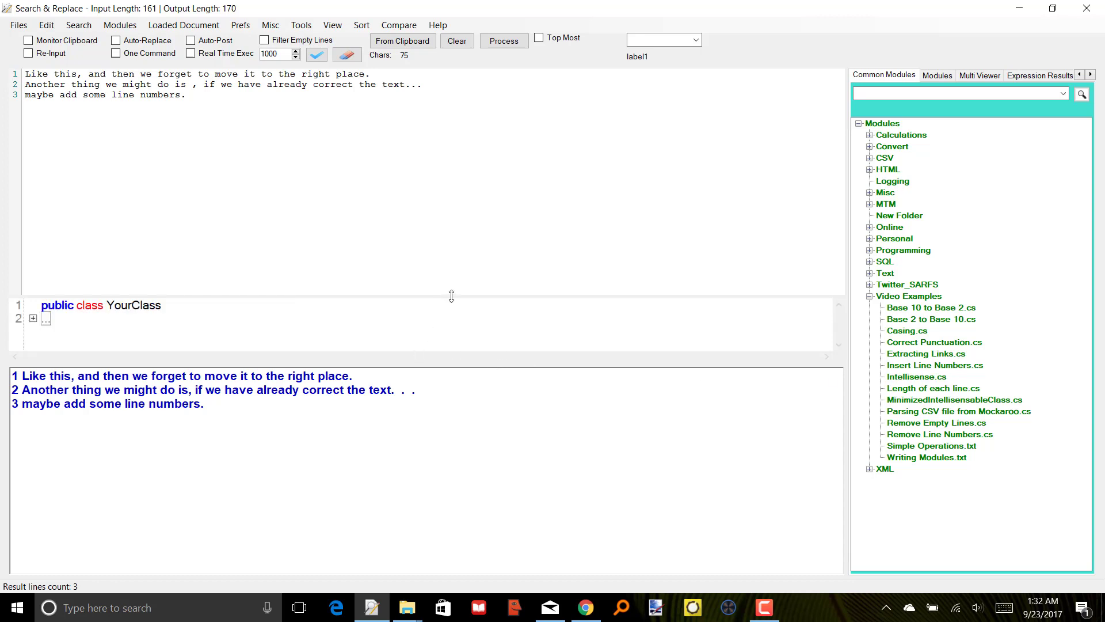
left_click_drag(451, 296, 482, 178)
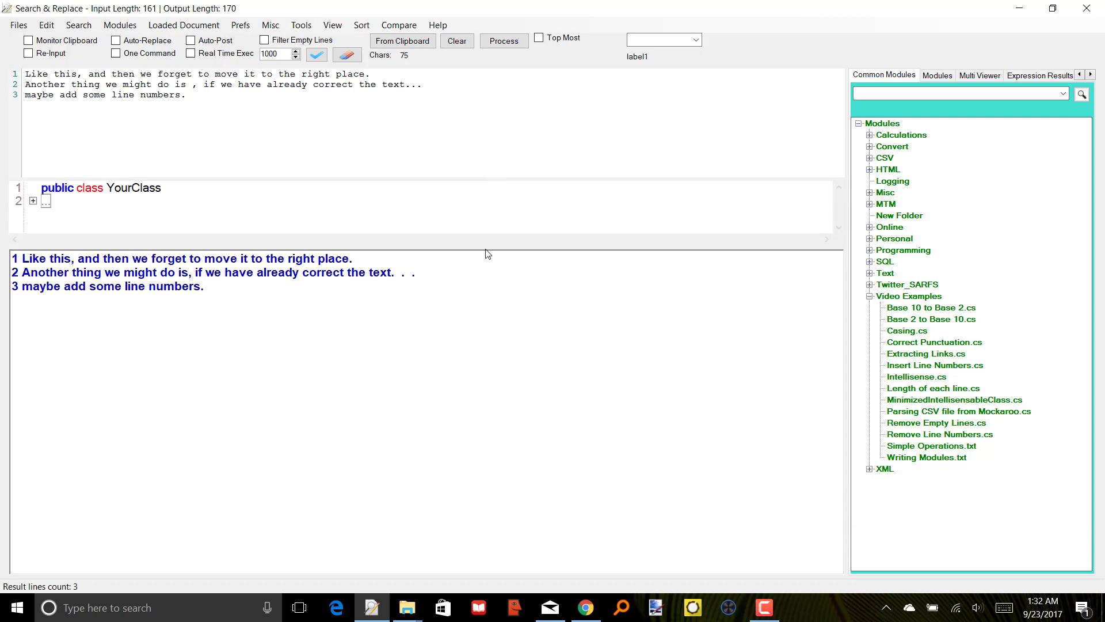
left_click_drag(486, 249, 486, 397)
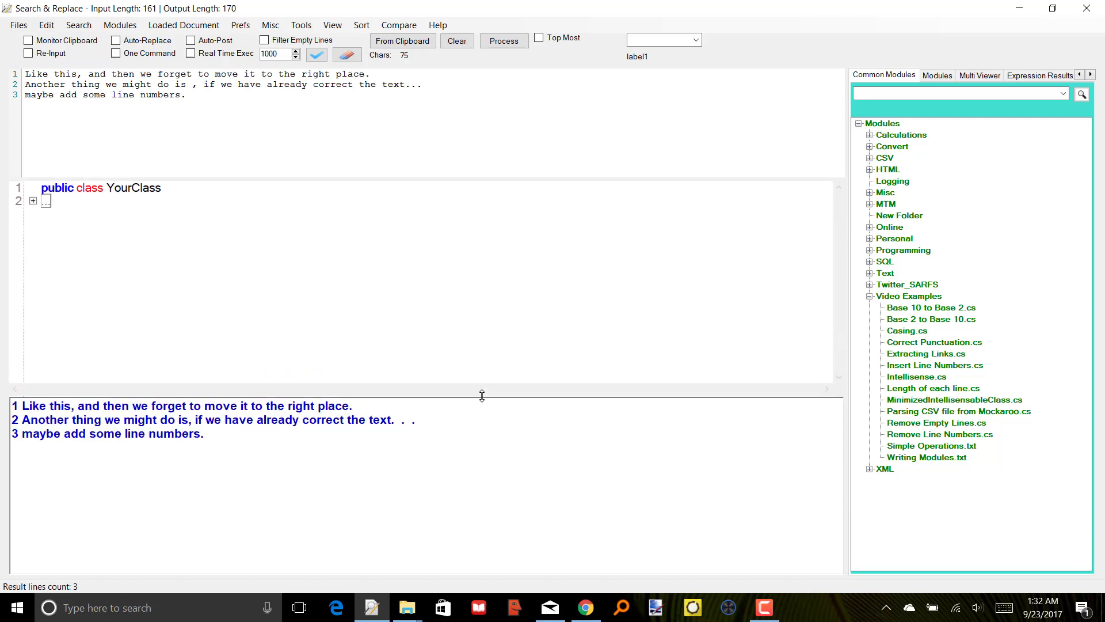
left_click(32, 201)
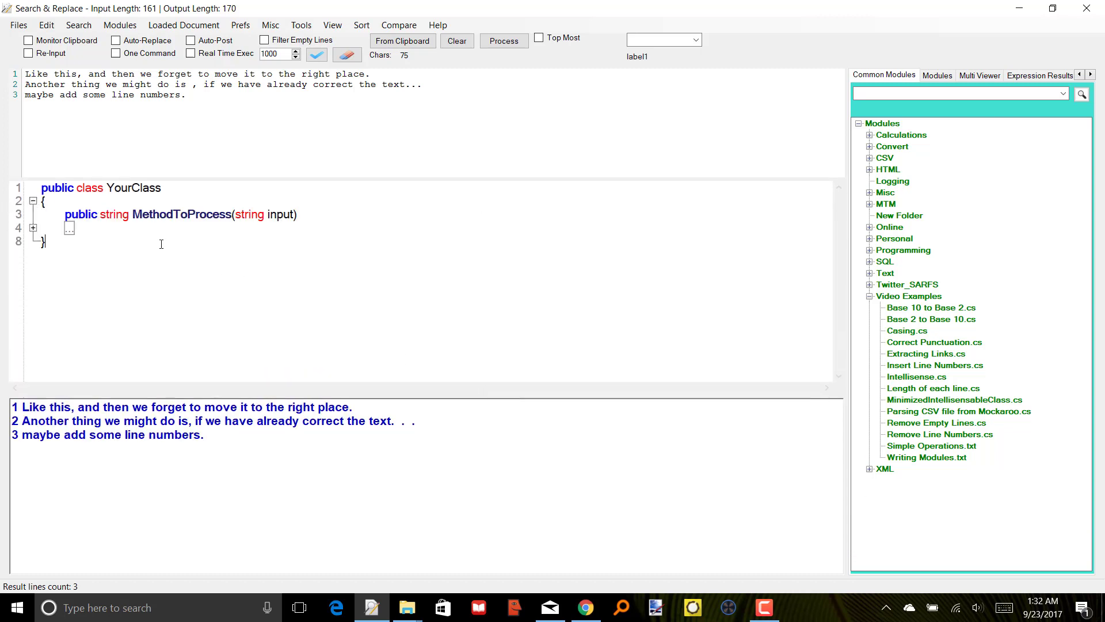
left_click(33, 228)
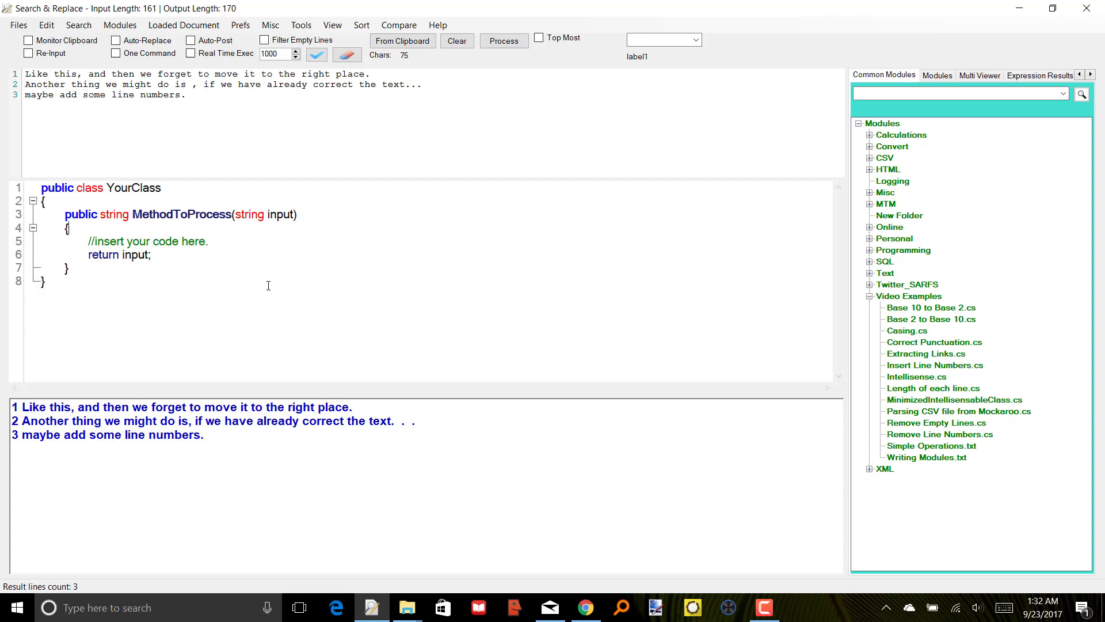
- Start a statement input.ToString("Hallo").Clone().; on a new line above the comment in MethodToProcess
key("Return")
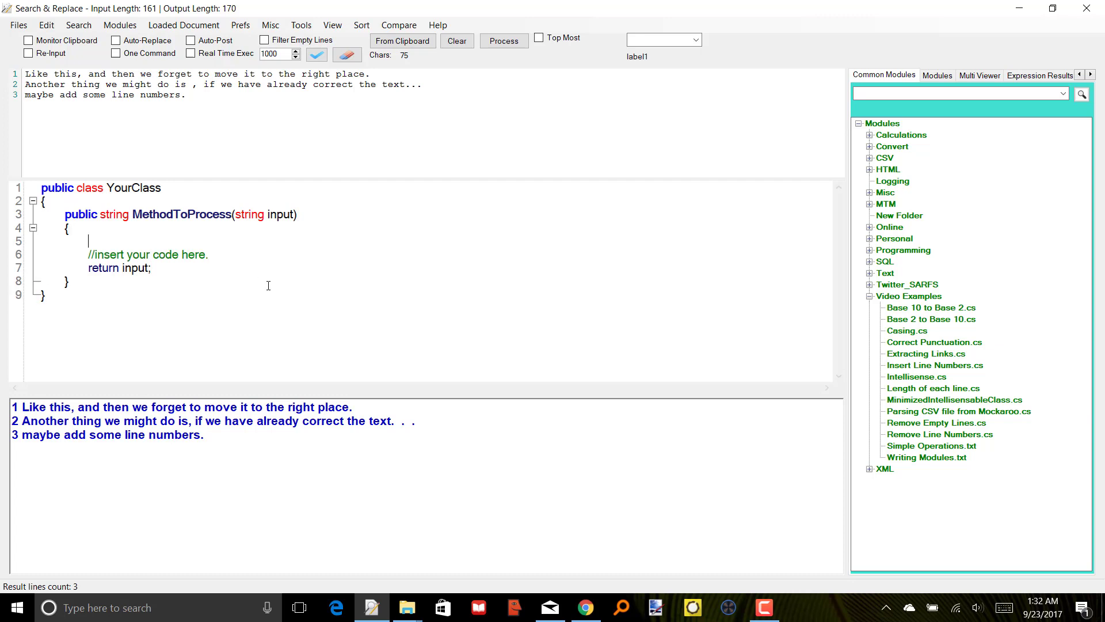
type("input.T")
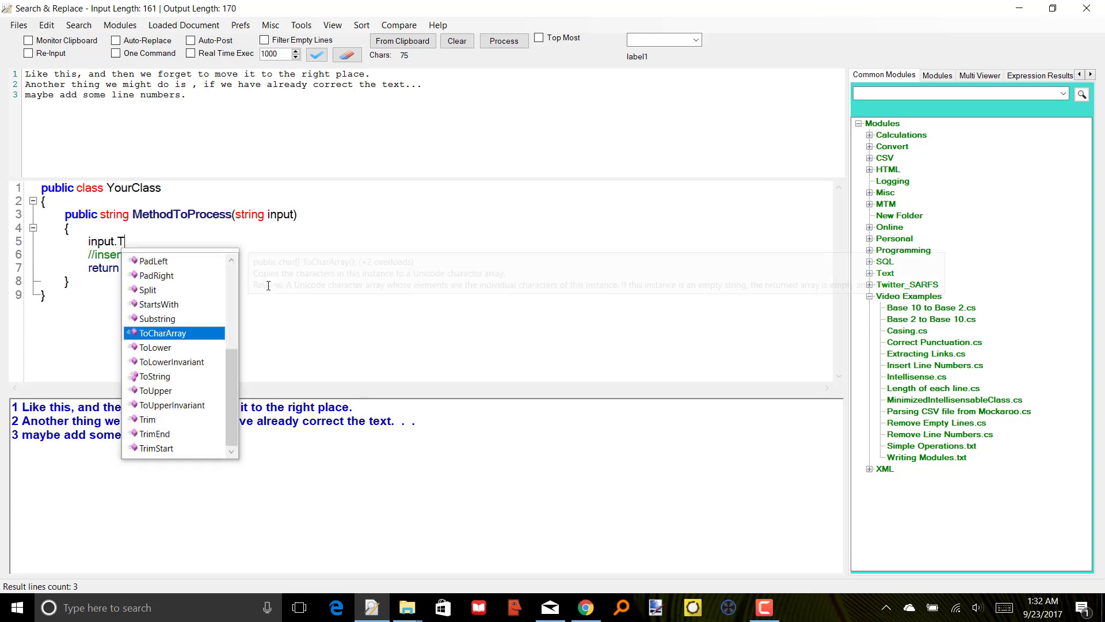
type("oString")
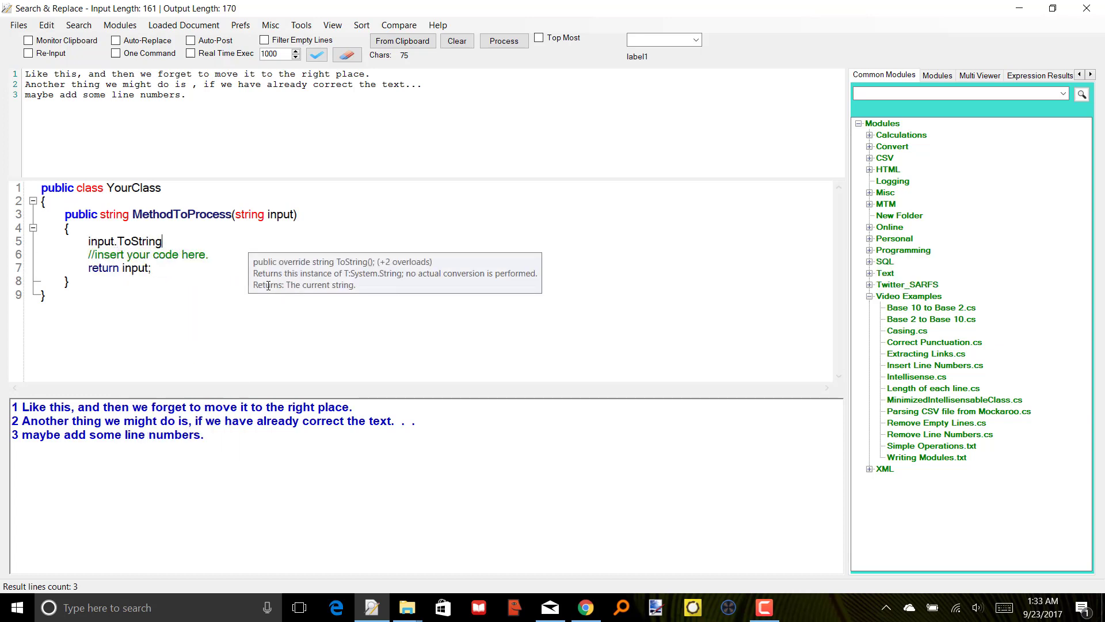
type("(\"Hallo\");")
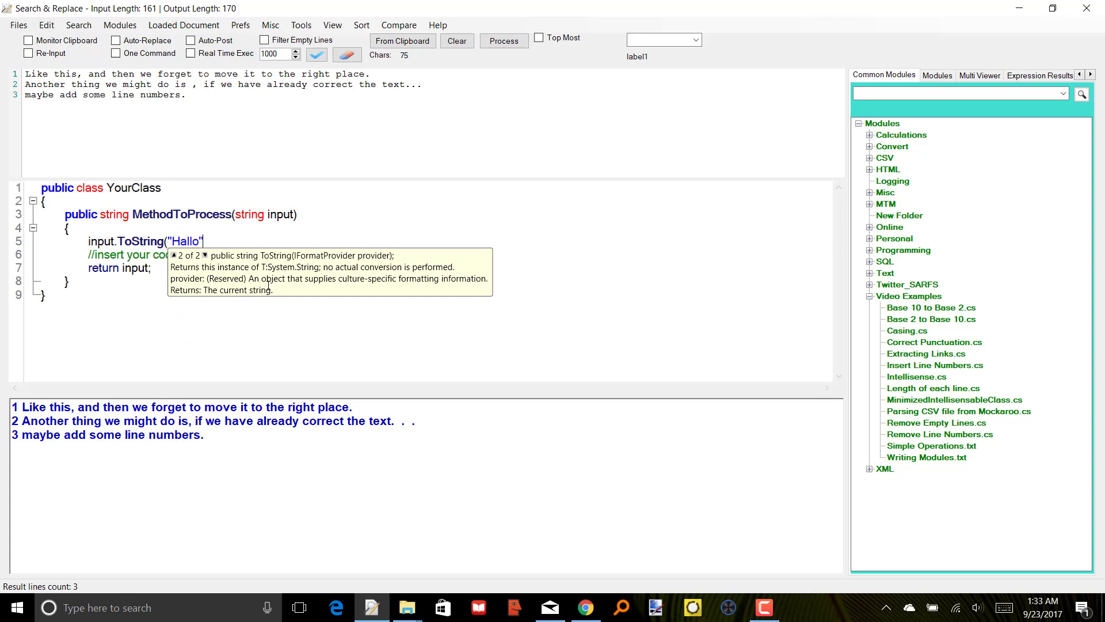
type(".;")
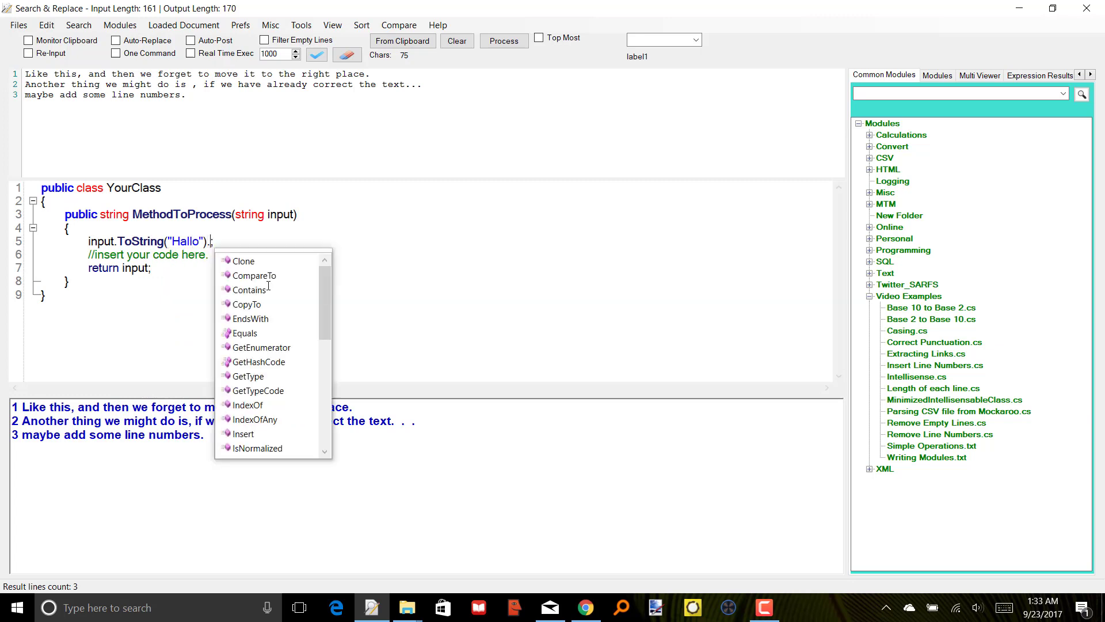
key("Down")
type("(")
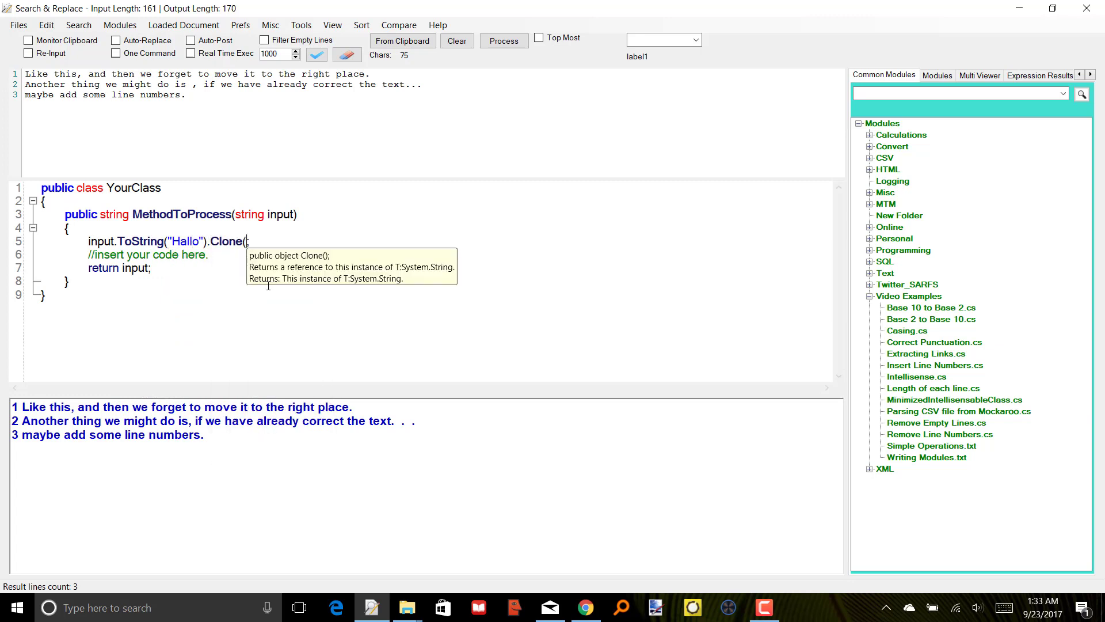
type(").")
- Extend the statement after Clone() with GetType().Assembly.CodeBase, choosing the members from the code completion suggestions
key("Down")
key("Down")
key("Return")
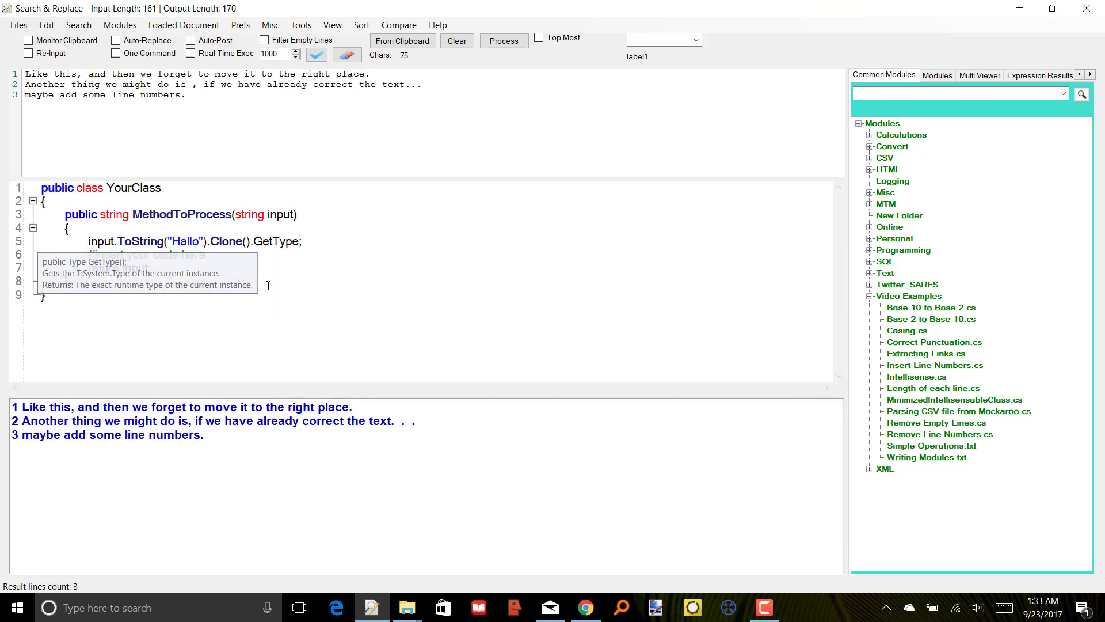
type("().")
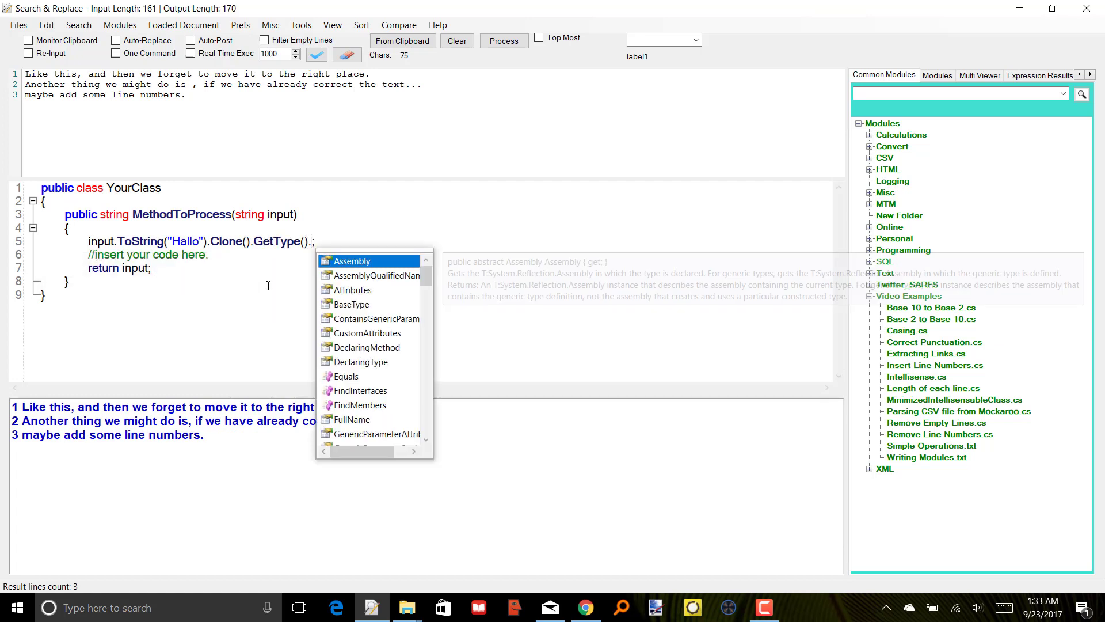
key("Return")
type(".")
key("Return")
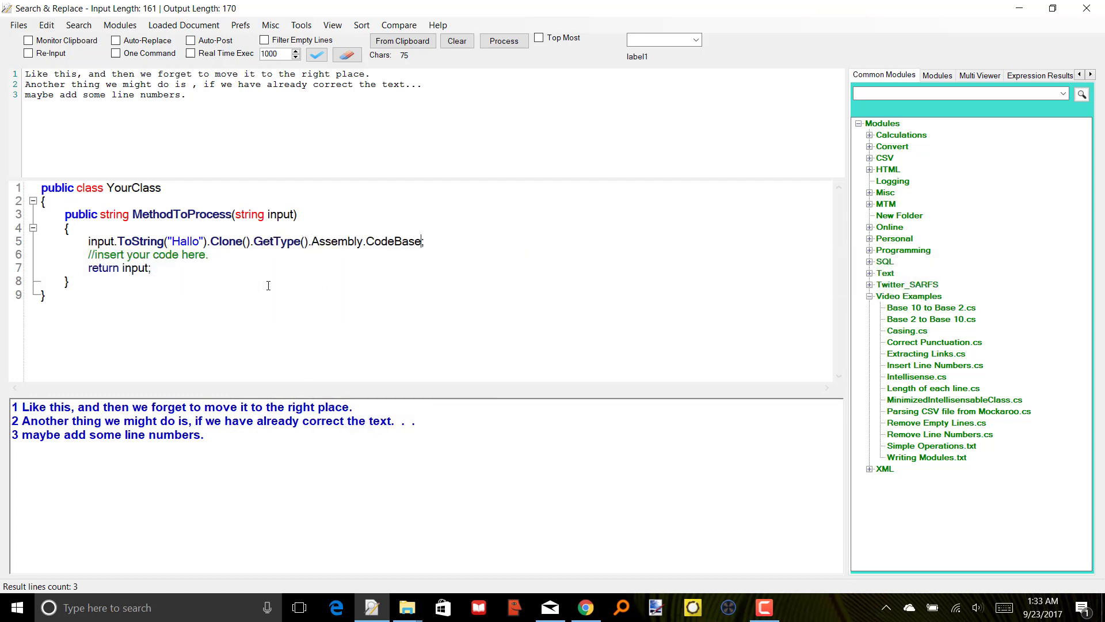
- Complete the chained statement with .EndsWith("t") after CodeBase
type(".")
key("Down")
key("Down")
key("Down")
key("Down")
key("Down")
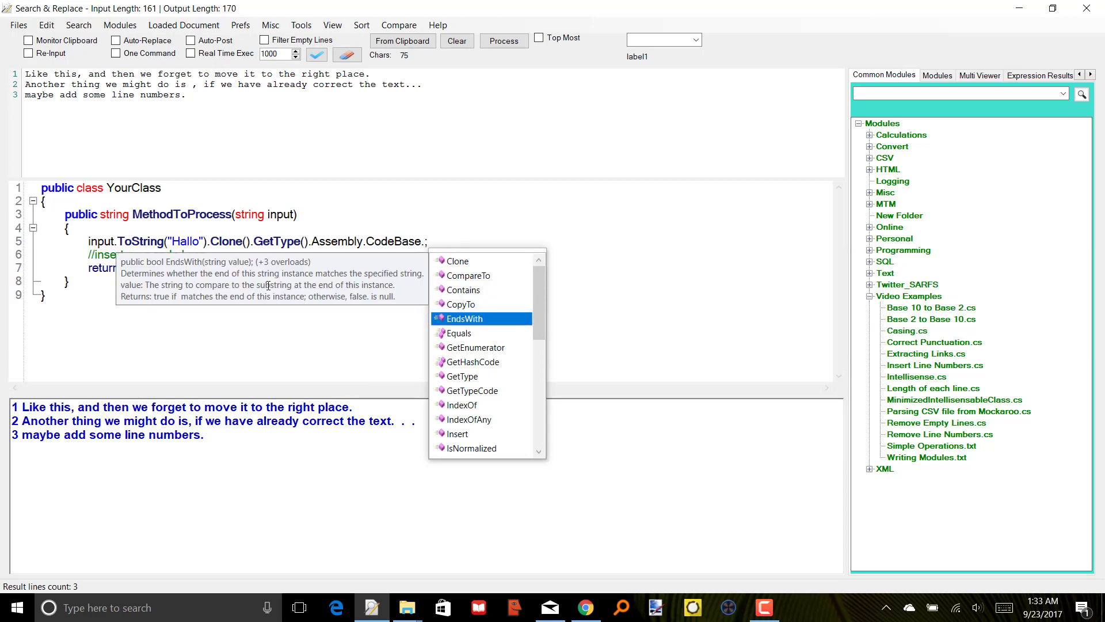
key("Return")
type("(\"")
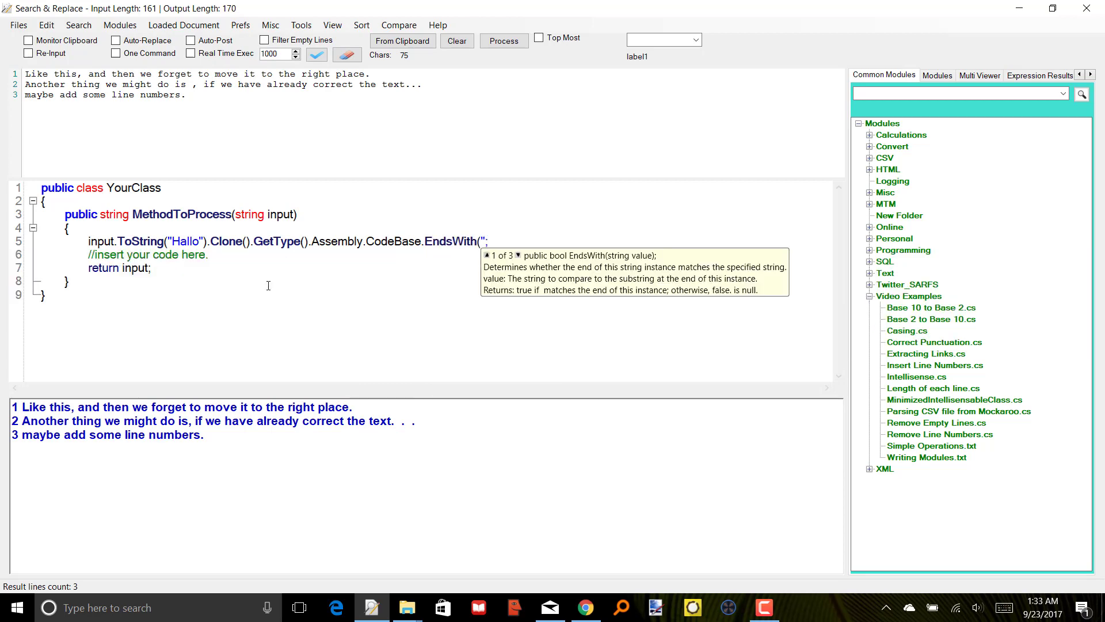
type("t\")")
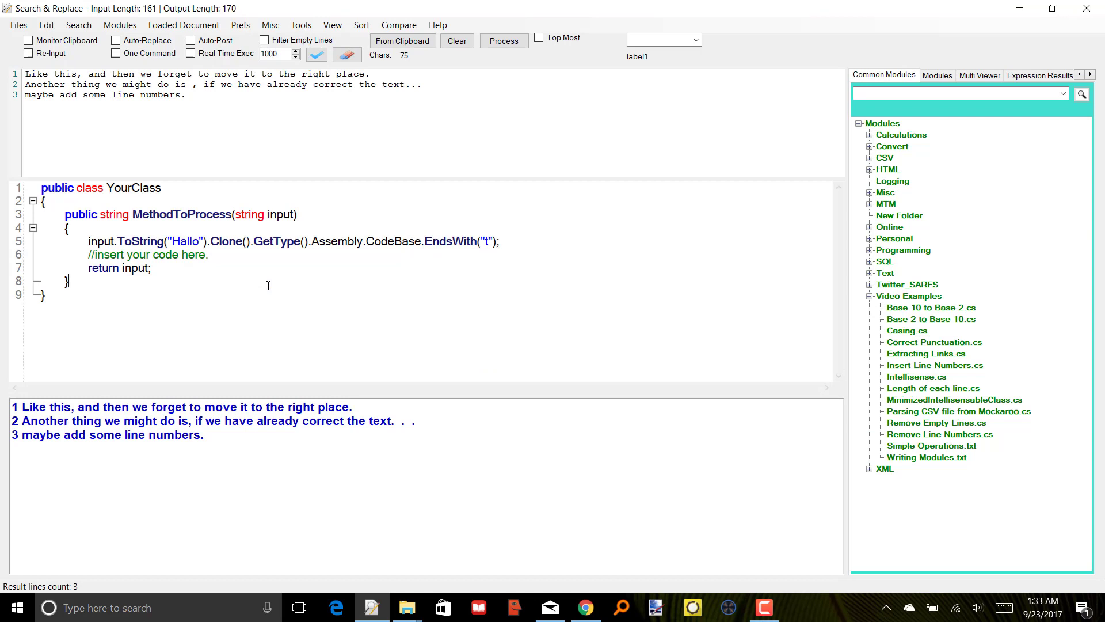
key("ctrl+a")
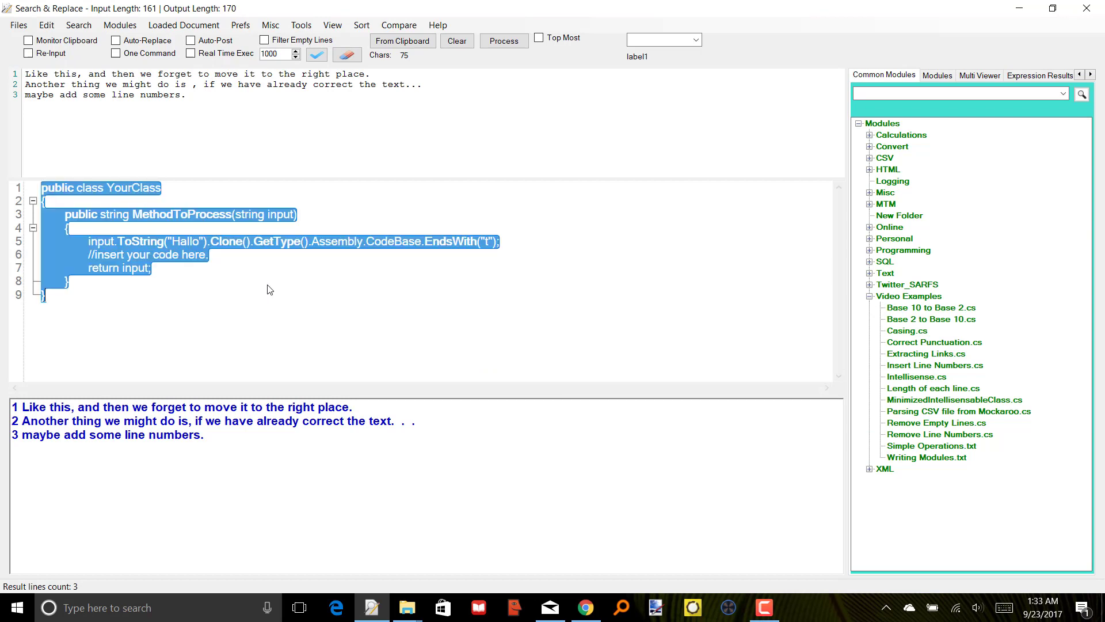
left_click(362, 280)
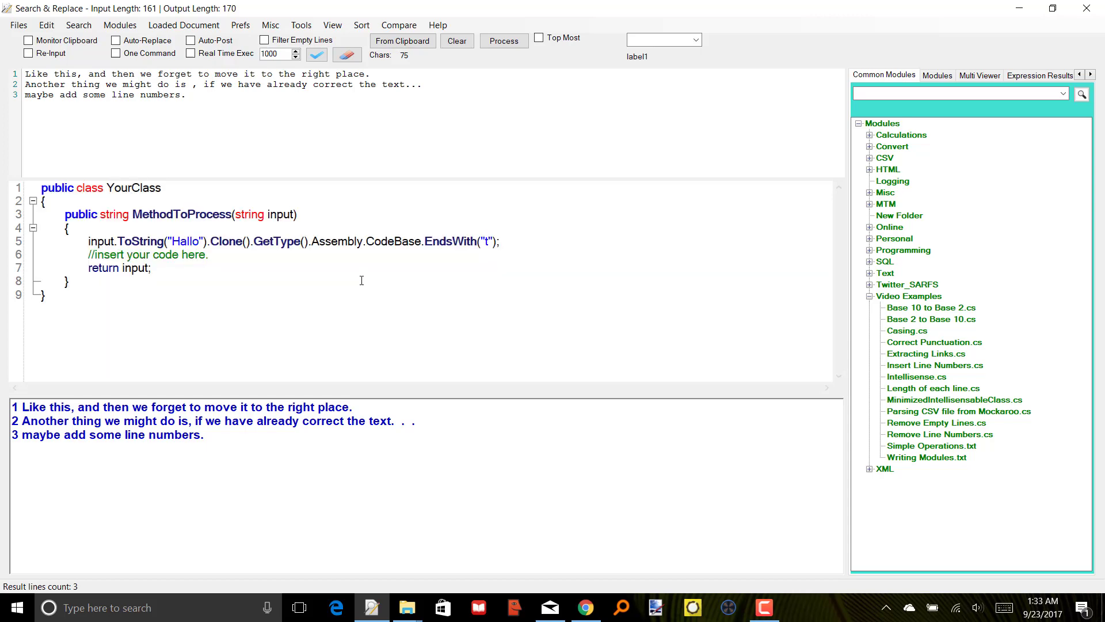
- Delete all the code in the code editor
scroll(362, 281, "down", 3)
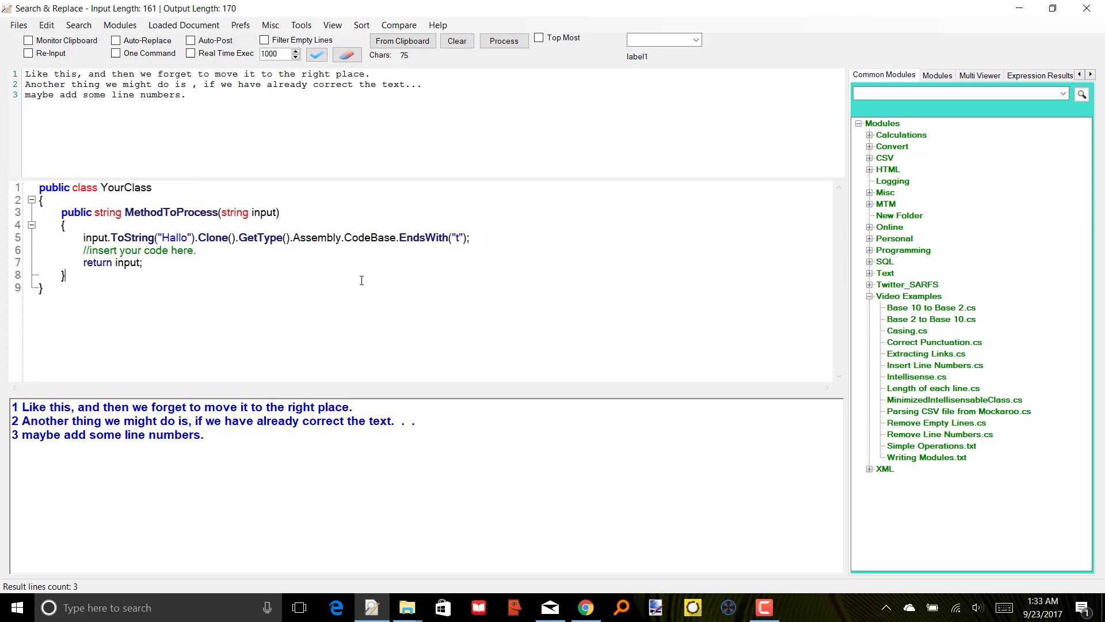
key("ctrl+a")
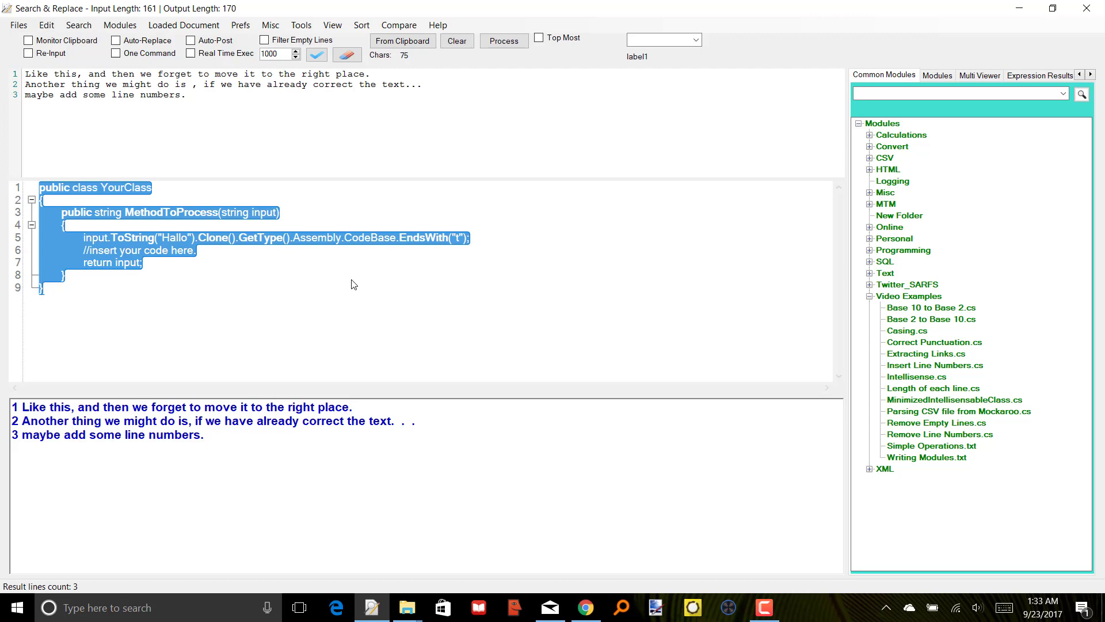
key("Delete")
- Copy the full page source of holbizmetrics.de from Chrome and replace the input text in Search & Replace with it
left_click(584, 609)
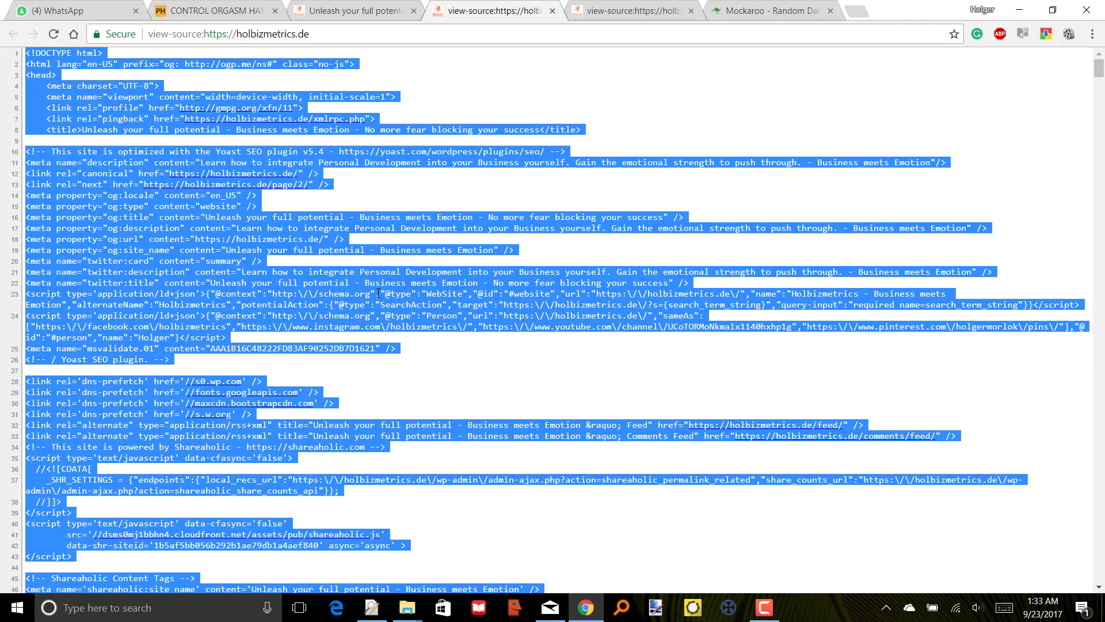
left_click(335, 268)
key("ctrl+a")
left_click(584, 609)
left_click(367, 615)
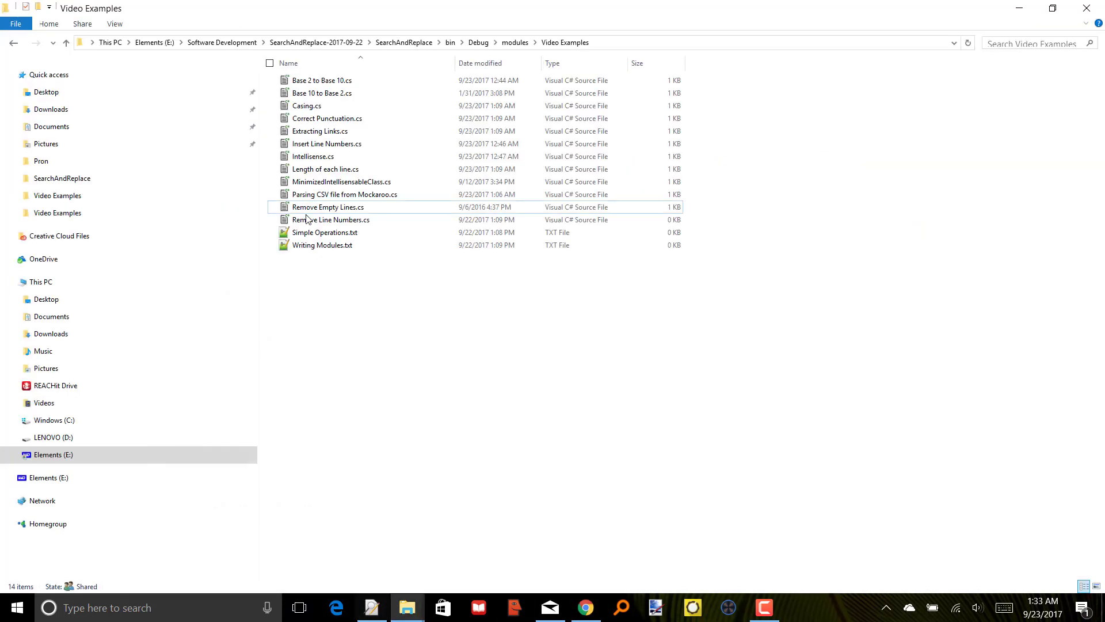
left_click(372, 609)
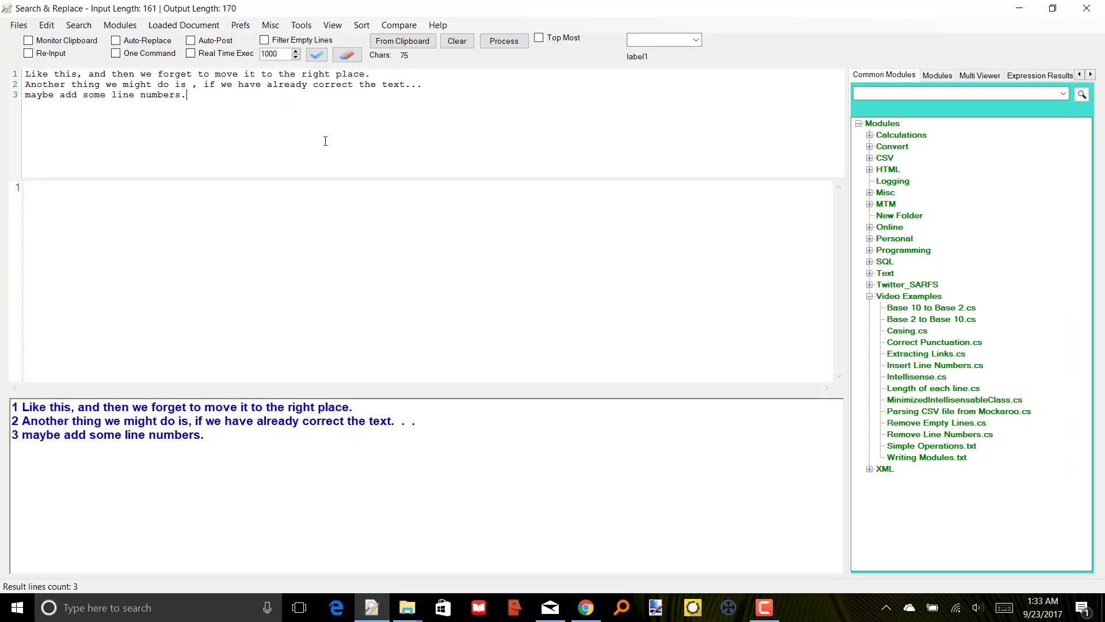
key("ctrl+a")
key("ctrl+v")
- Highlight all occurrences of the word "content" in the pasted source, enlarge the input area, and look through the matches
scroll(488, 146, "up", 20)
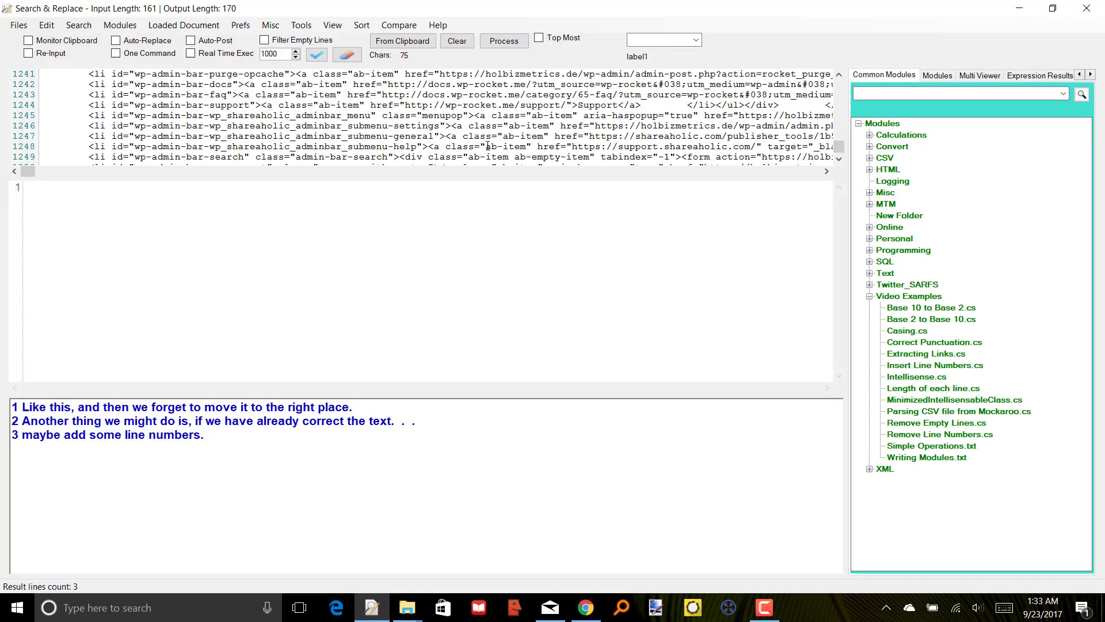
scroll(488, 146, "up", 20)
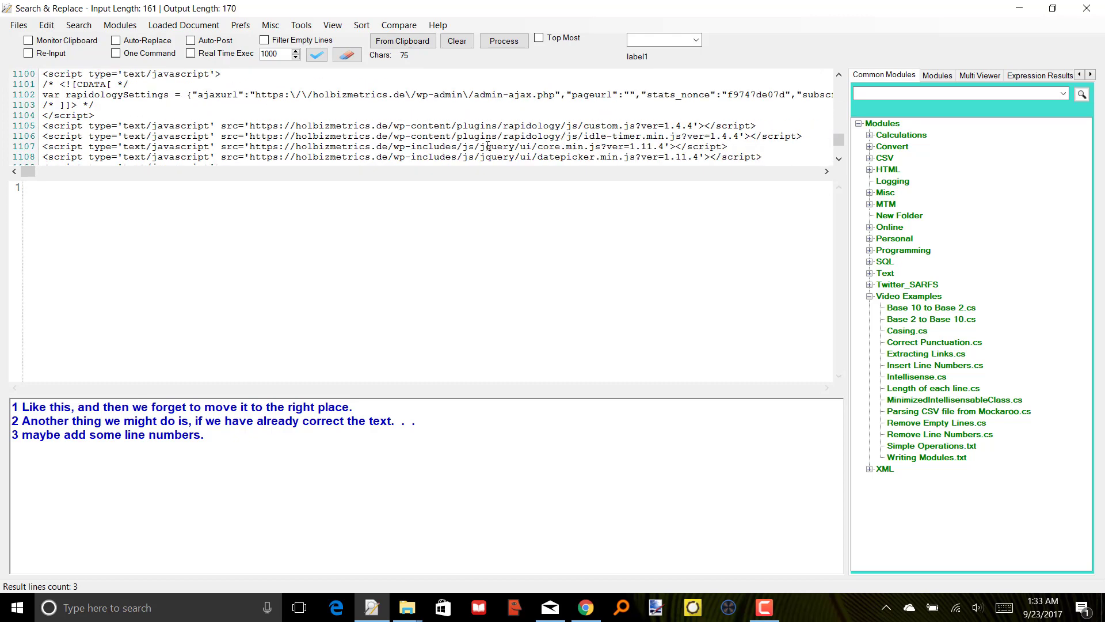
scroll(488, 146, "down", 2)
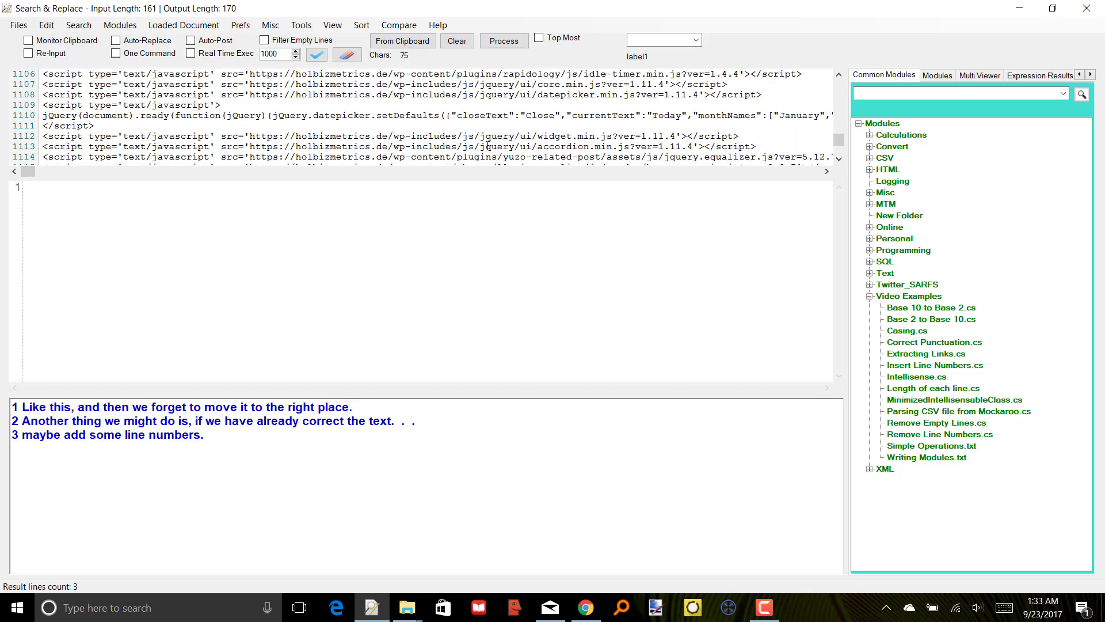
scroll(488, 147, "down", 3)
left_click(235, 286)
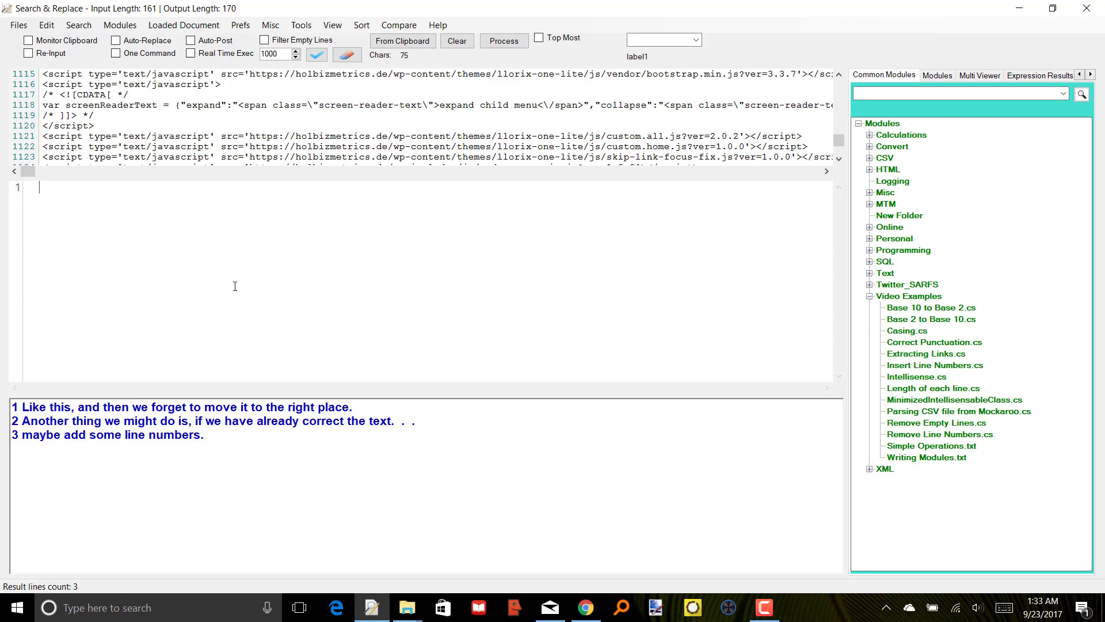
scroll(458, 96, "up", 3)
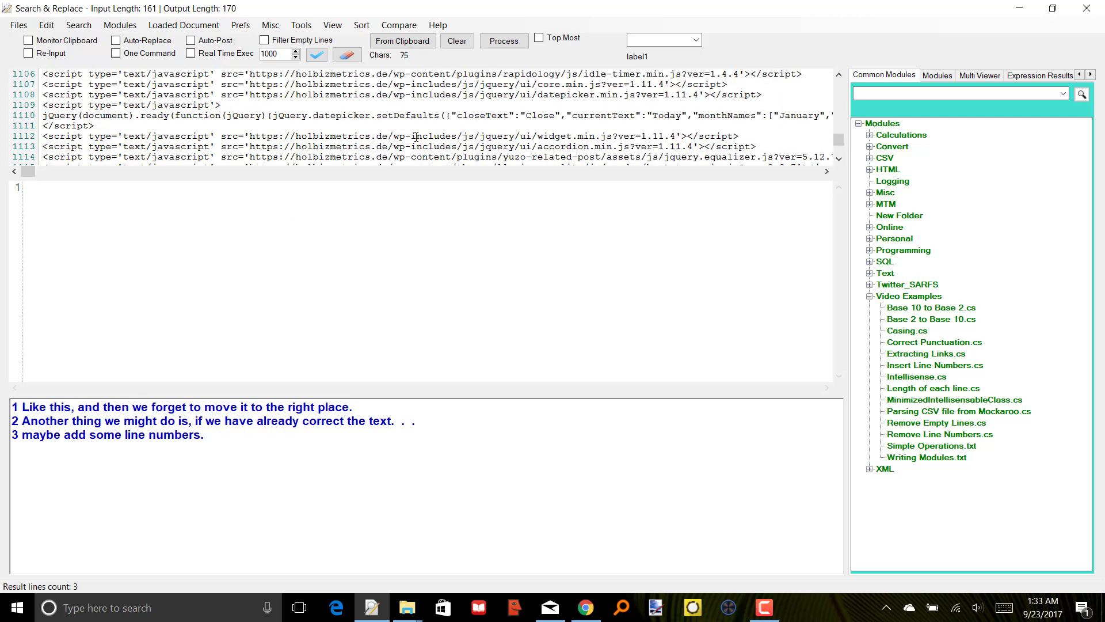
double_click(429, 73)
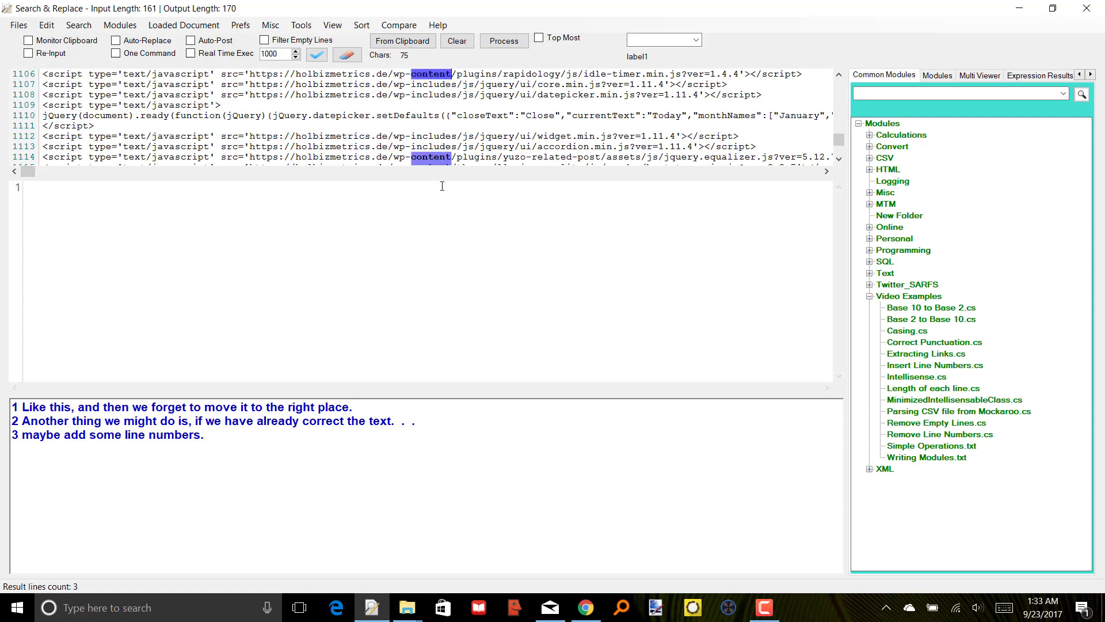
left_click_drag(440, 177, 448, 281)
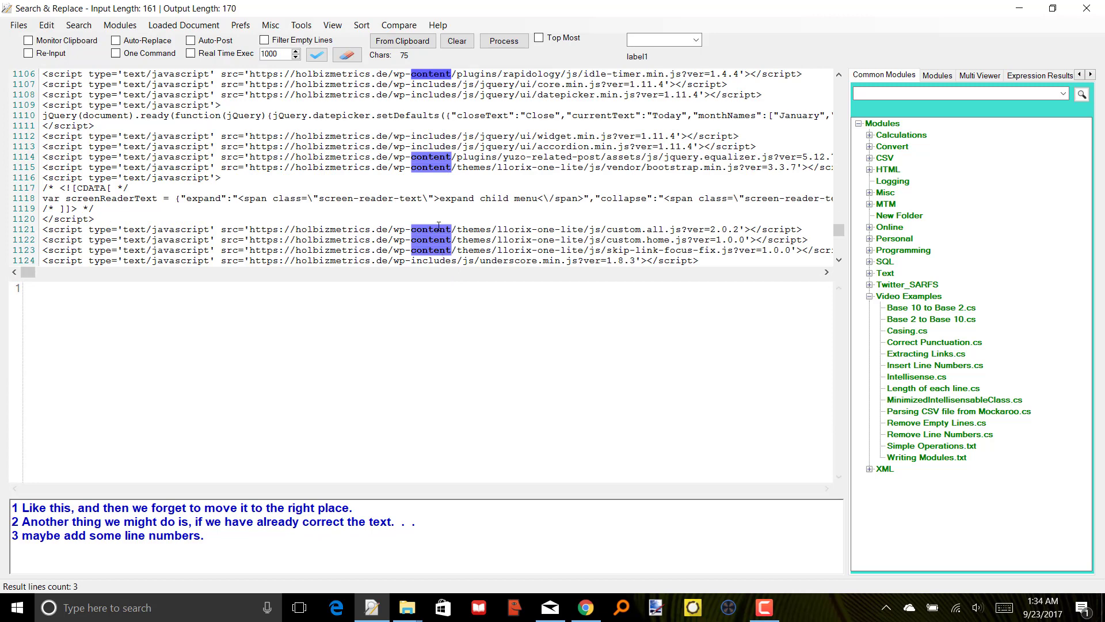
scroll(428, 207, "down", 4)
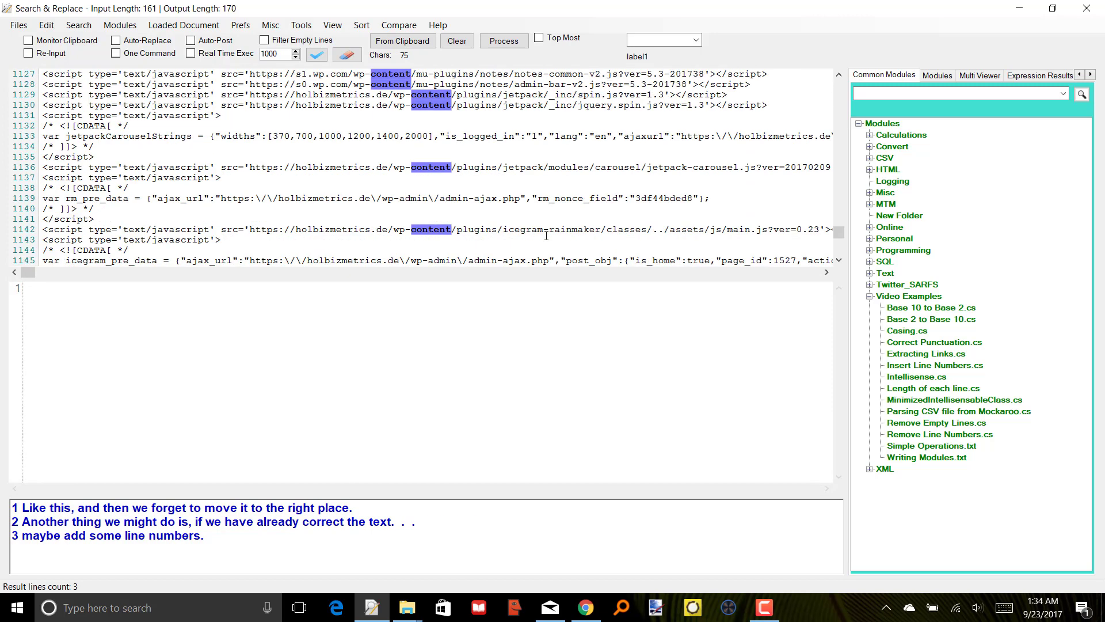
scroll(546, 236, "up", 12)
scroll(546, 236, "up", 14)
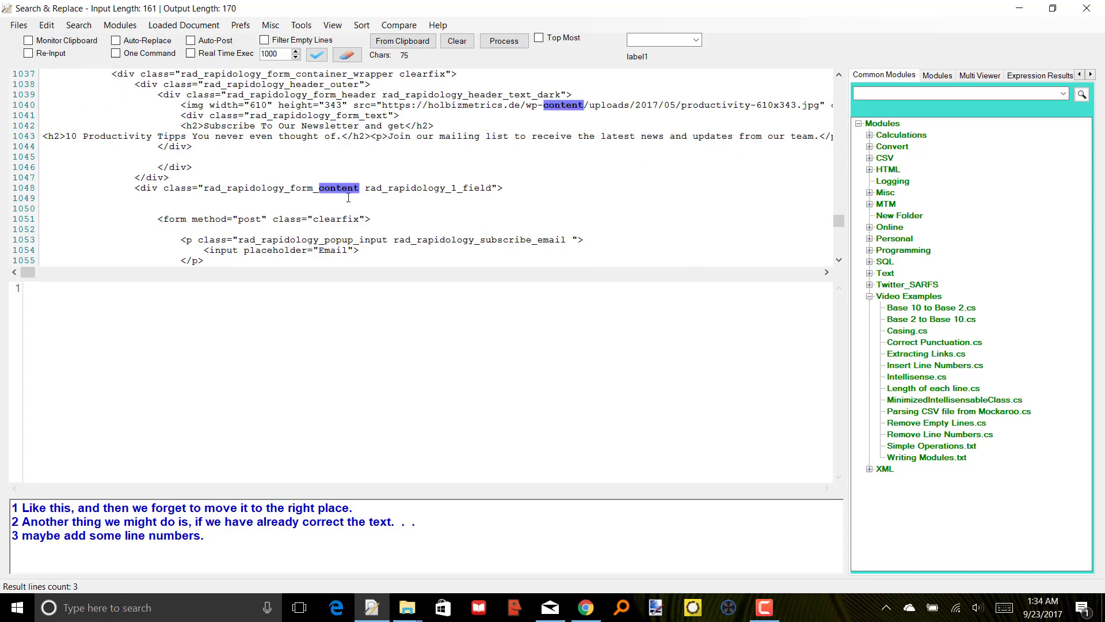
scroll(351, 207, "down", 19)
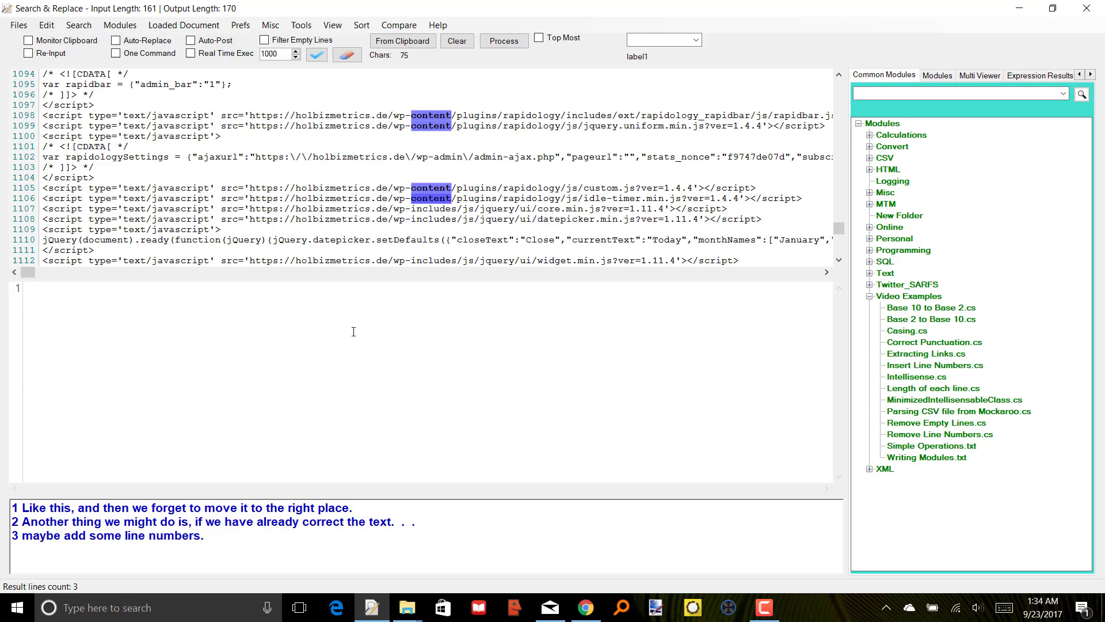
- Write input.ExtractLines("wp-content") in the empty code editor and process the page source with it
type("input.Extrac")
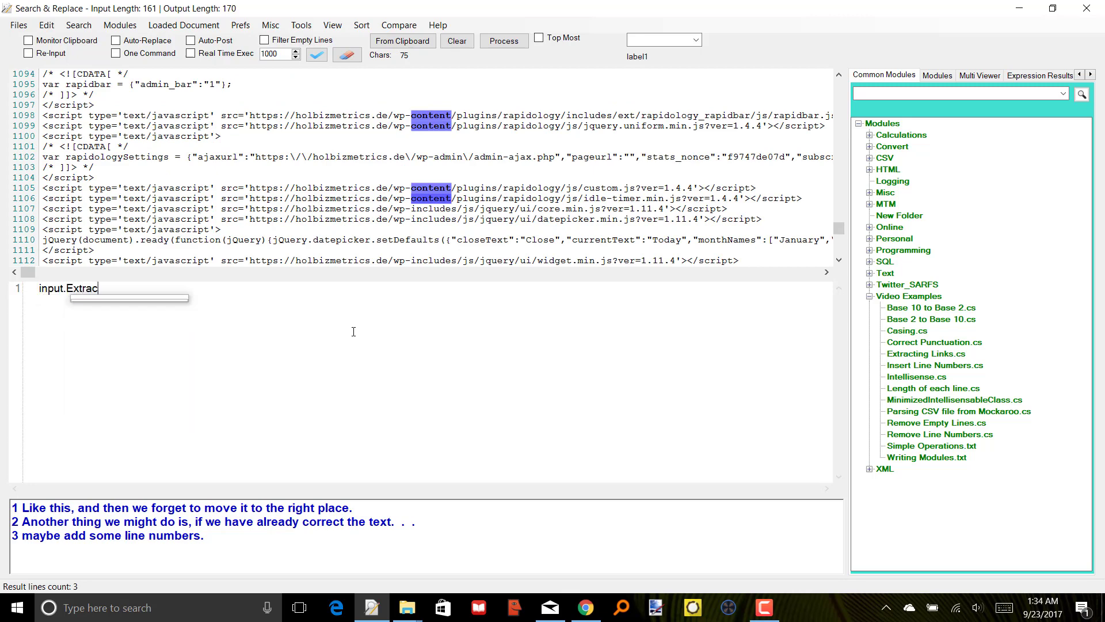
type("tLines(\"")
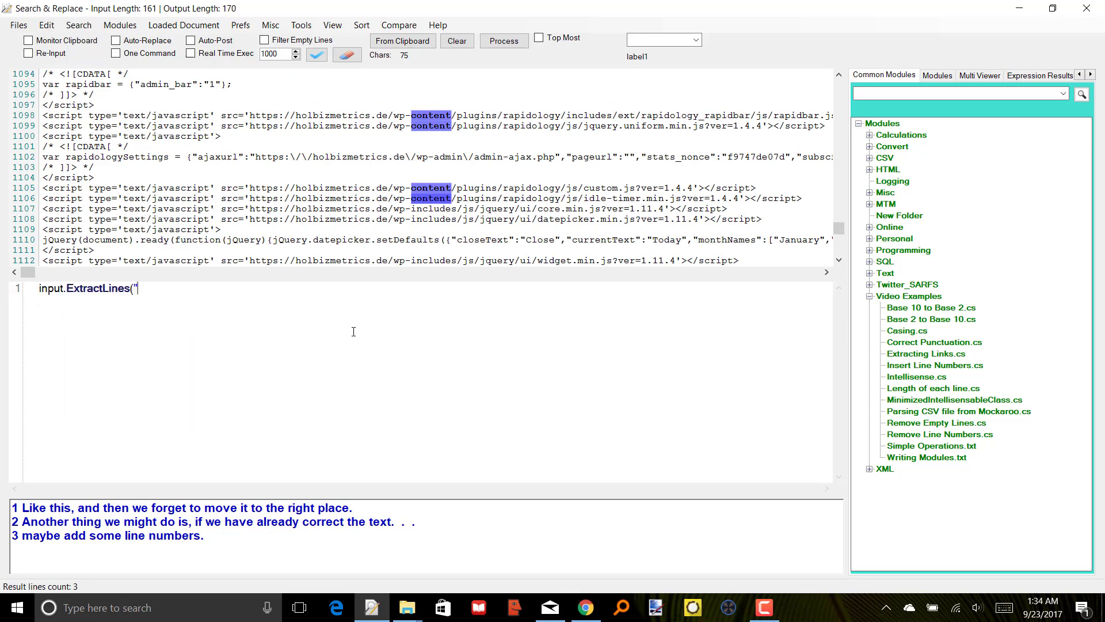
type("content\")")
key("Left")
key("Left")
key("Left")
key("Left")
key("Left")
key("Left")
key("Left")
key("Left")
key("Left")
type("wp-")
left_click(502, 48)
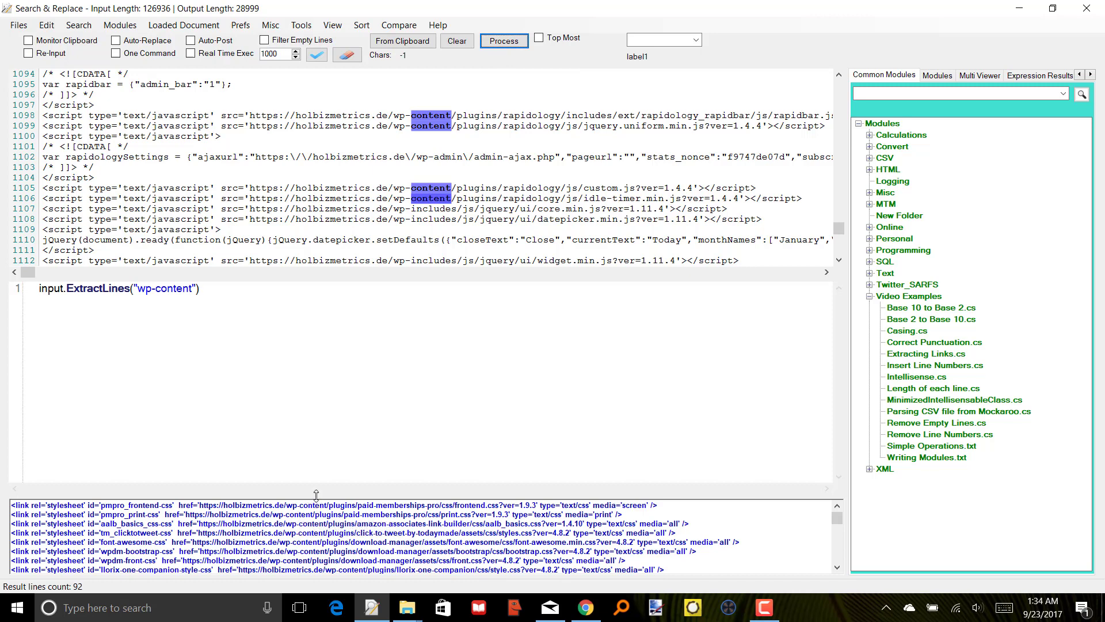
- Shrink the input area and code editor so the result area takes up most of the height
left_click_drag(316, 496, 316, 576)
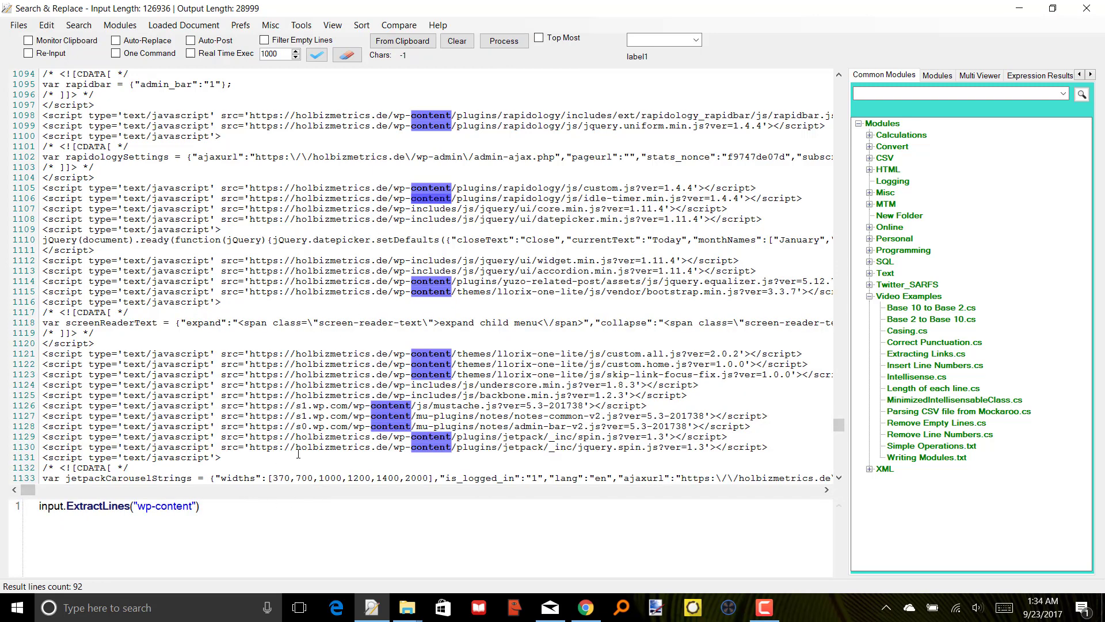
left_click_drag(314, 495, 457, 194)
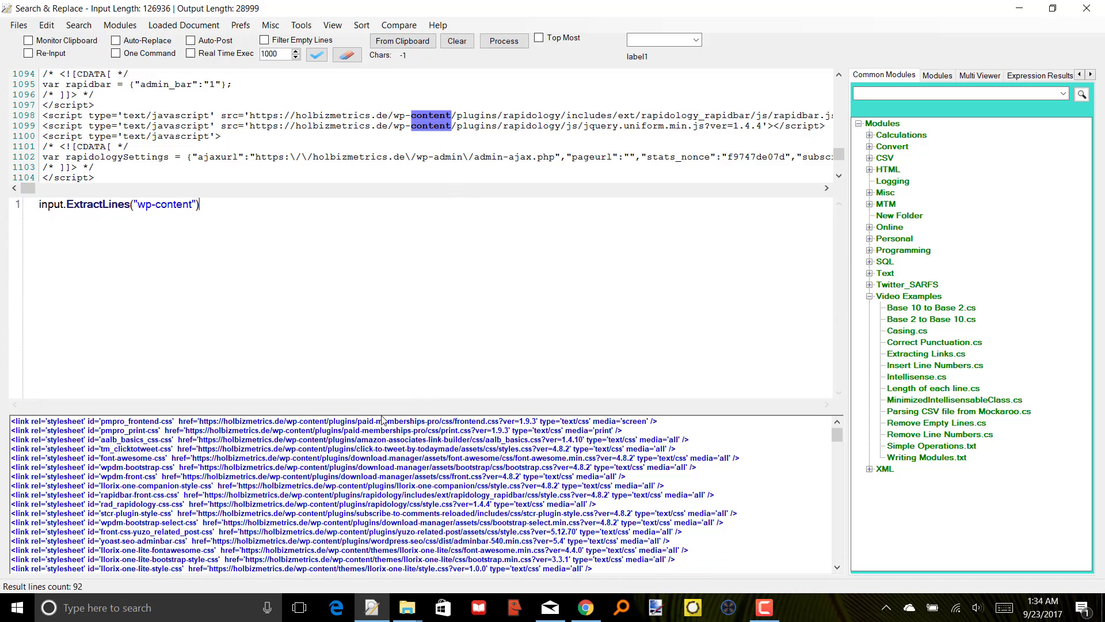
left_click_drag(382, 413, 406, 244)
- Copy all the extracted lines from the result and replace the whole input text with them
left_click(374, 288)
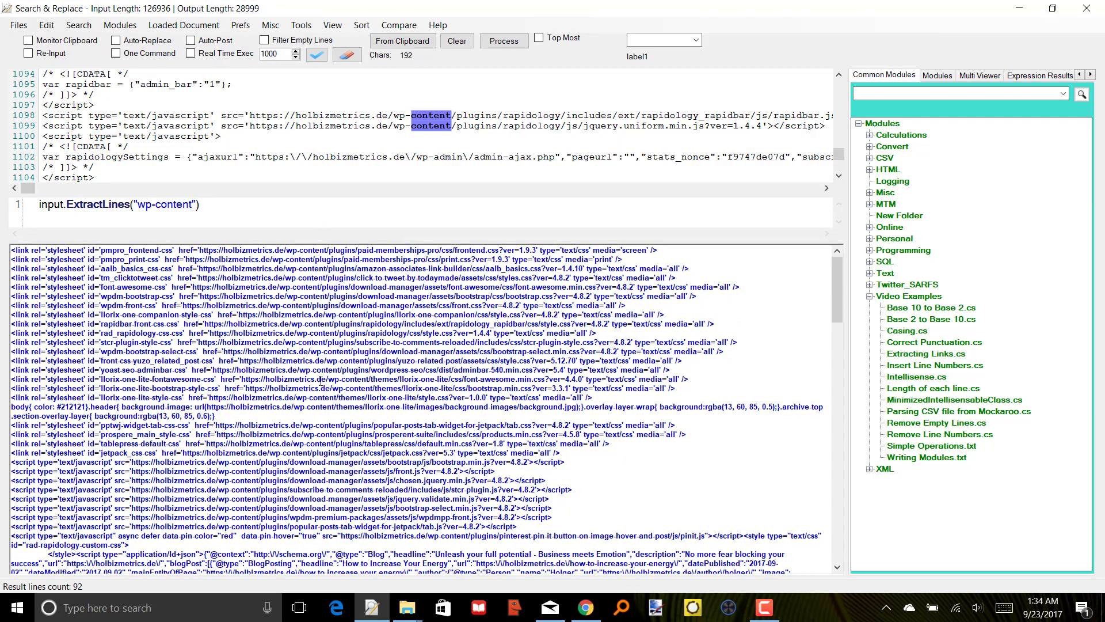
key("ctrl+a")
left_click(240, 145)
key("ctrl+a")
key("ctrl+v")
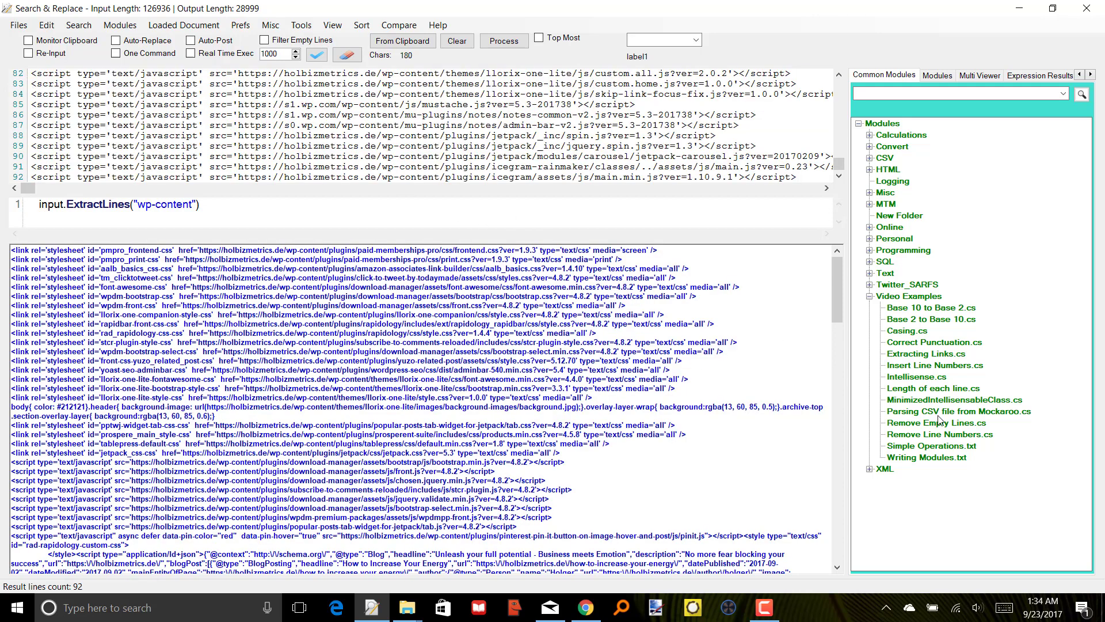
- Load the Extracting Links.cs example module and process the wp-content lines with it
double_click(954, 353)
left_click(519, 49)
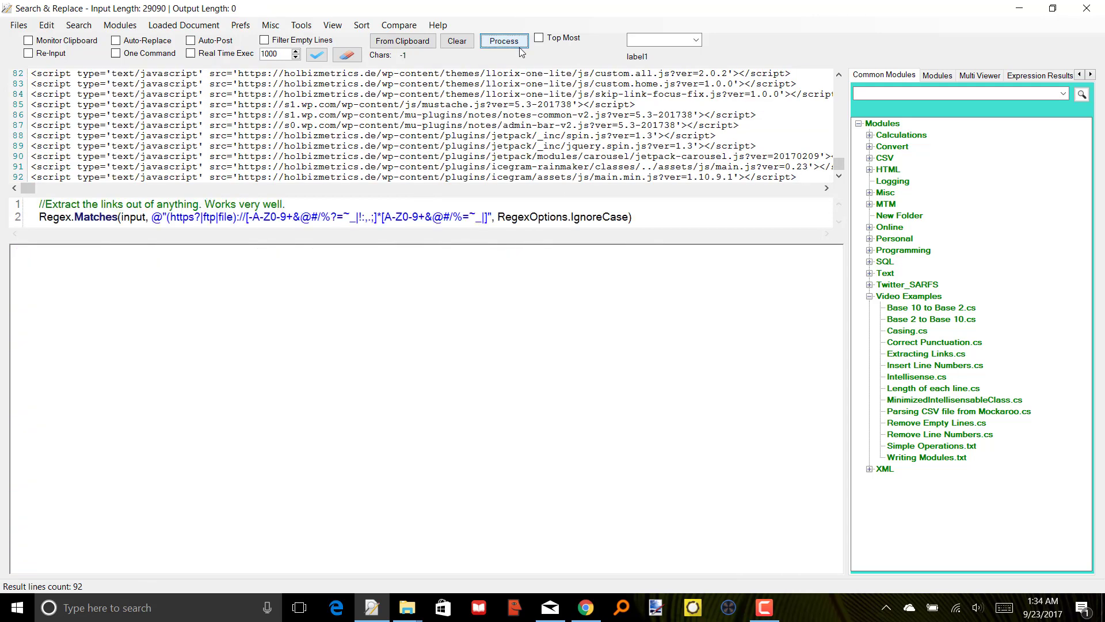
left_click(461, 378)
scroll(462, 378, "down", 20)
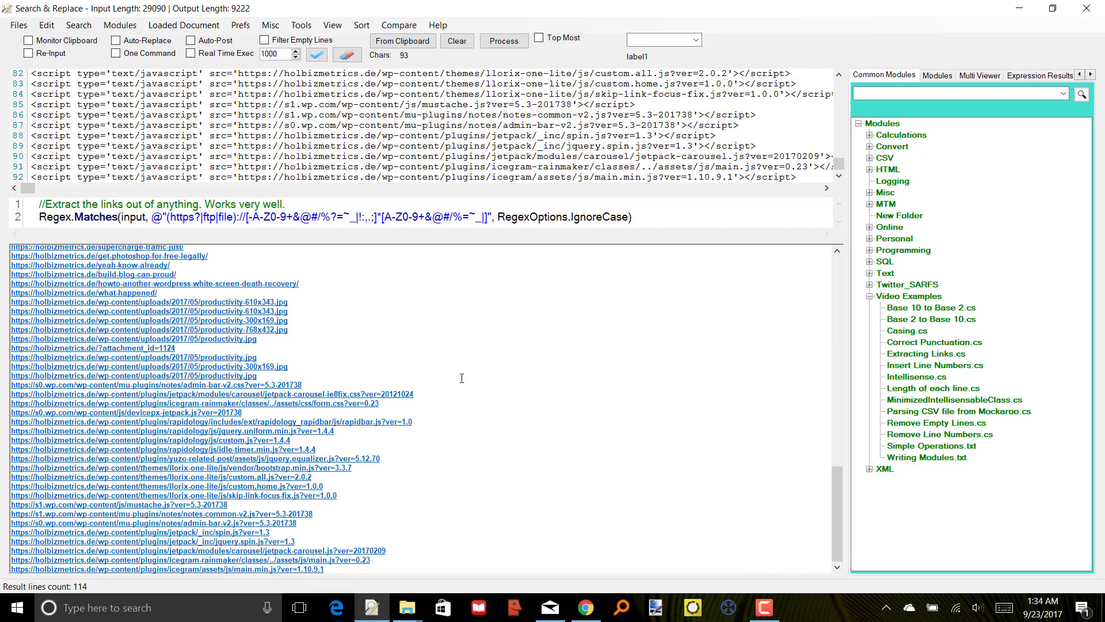
- Enlarge the result text to a readable size and look through the full list of extracted links
scroll(462, 378, "up", 5, "ctrl")
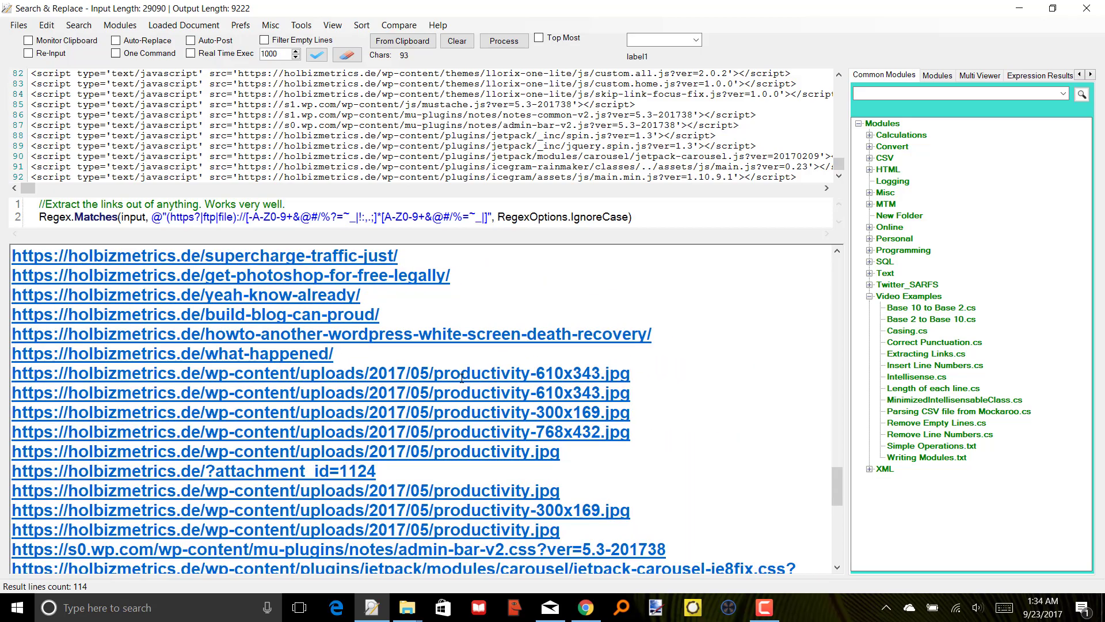
scroll(461, 378, "down", 4, "ctrl")
scroll(461, 378, "up", 2, "ctrl")
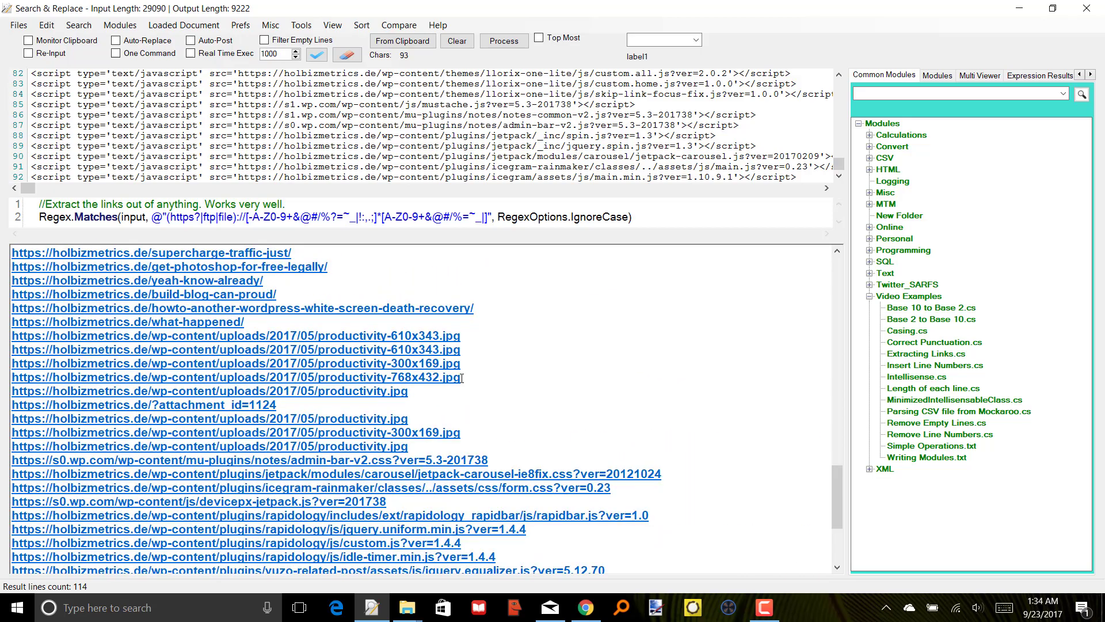
scroll(462, 378, "down", 3, "ctrl")
scroll(462, 378, "up", 1, "ctrl")
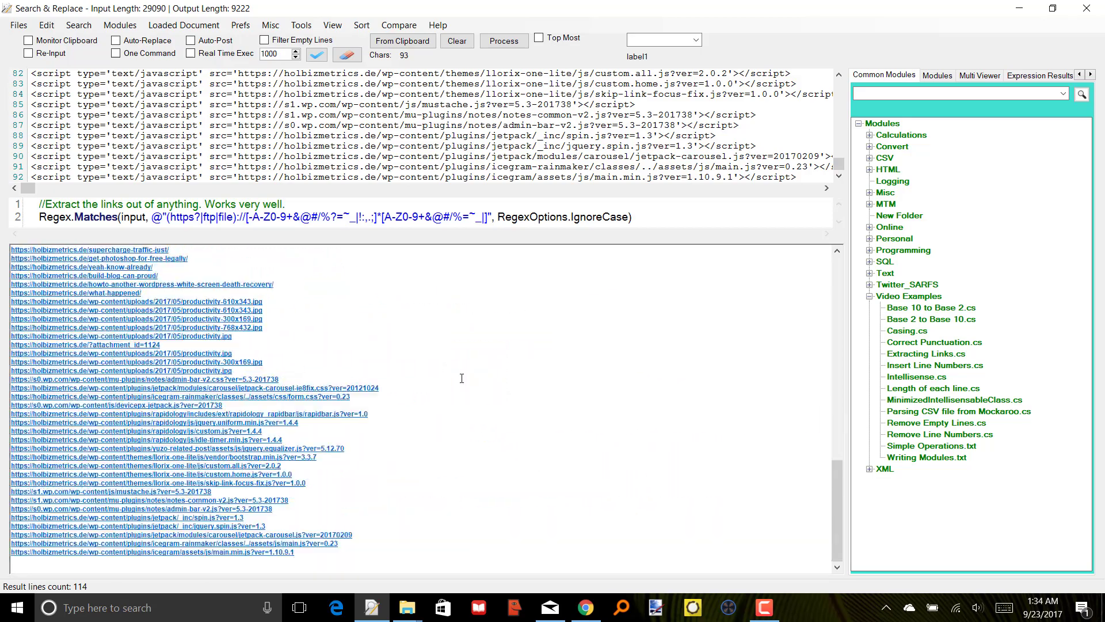
scroll(462, 379, "up", 4, "ctrl")
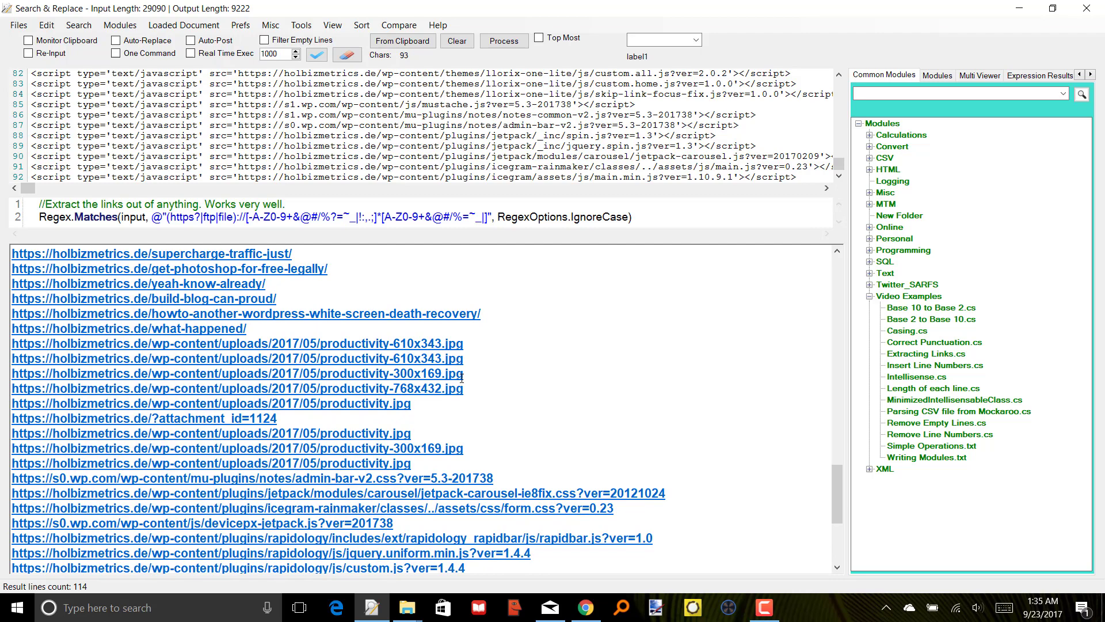
scroll(461, 379, "up", 14)
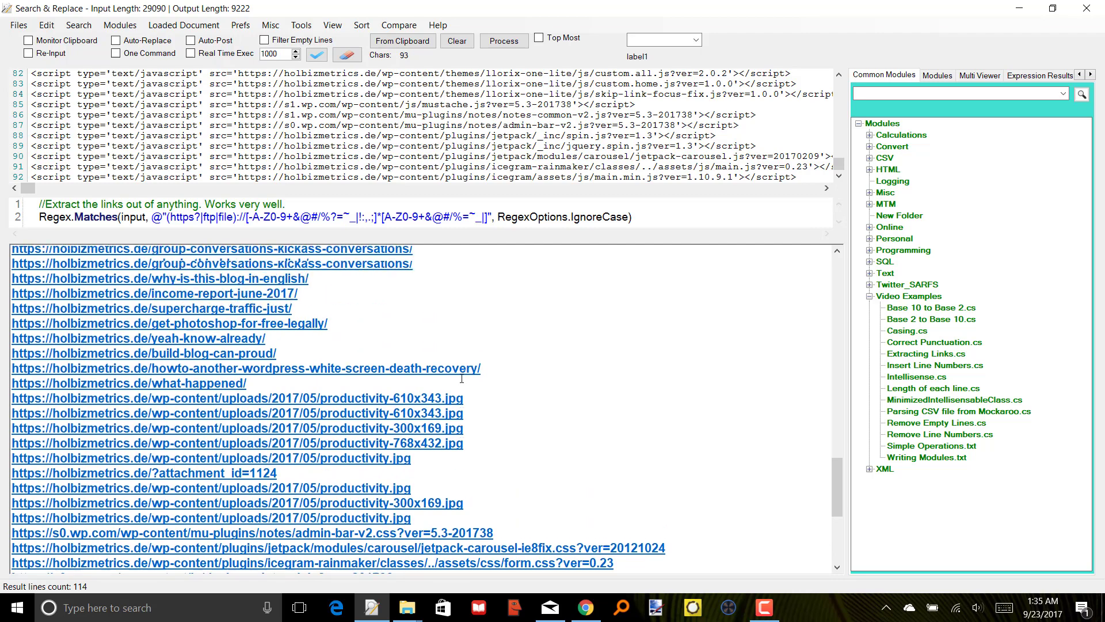
scroll(462, 378, "up", 5)
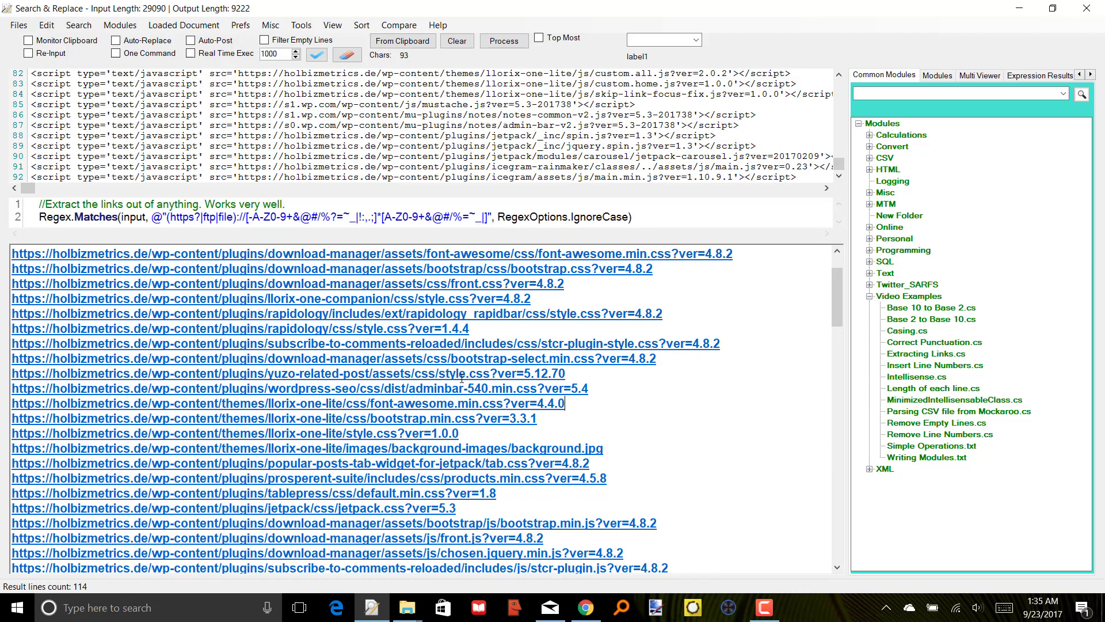
scroll(461, 378, "down", 20)
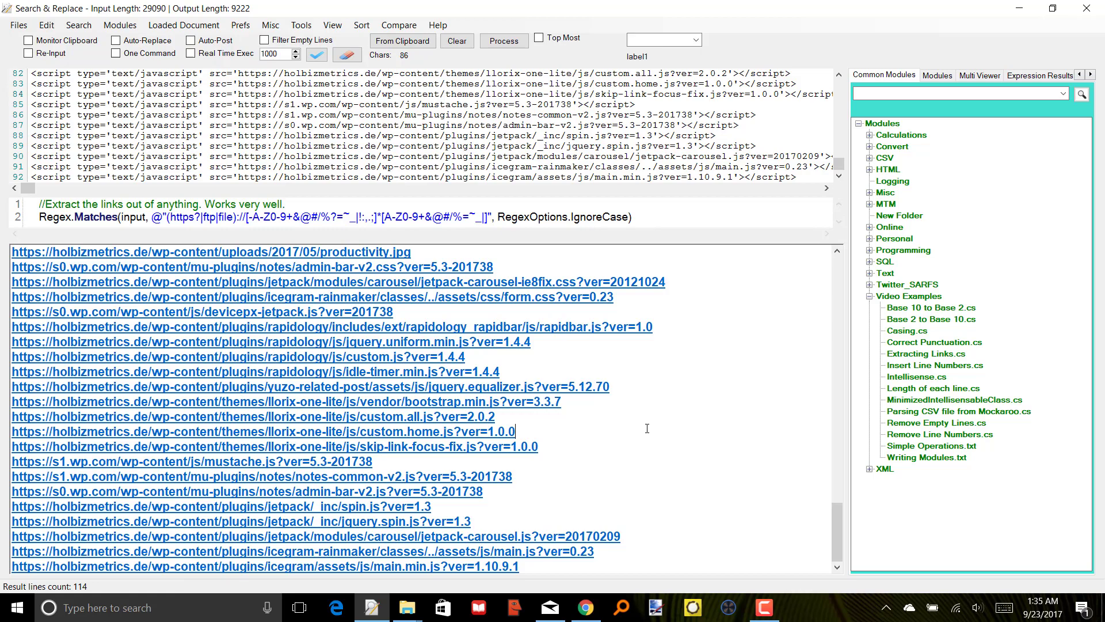
scroll(647, 428, "up", 20)
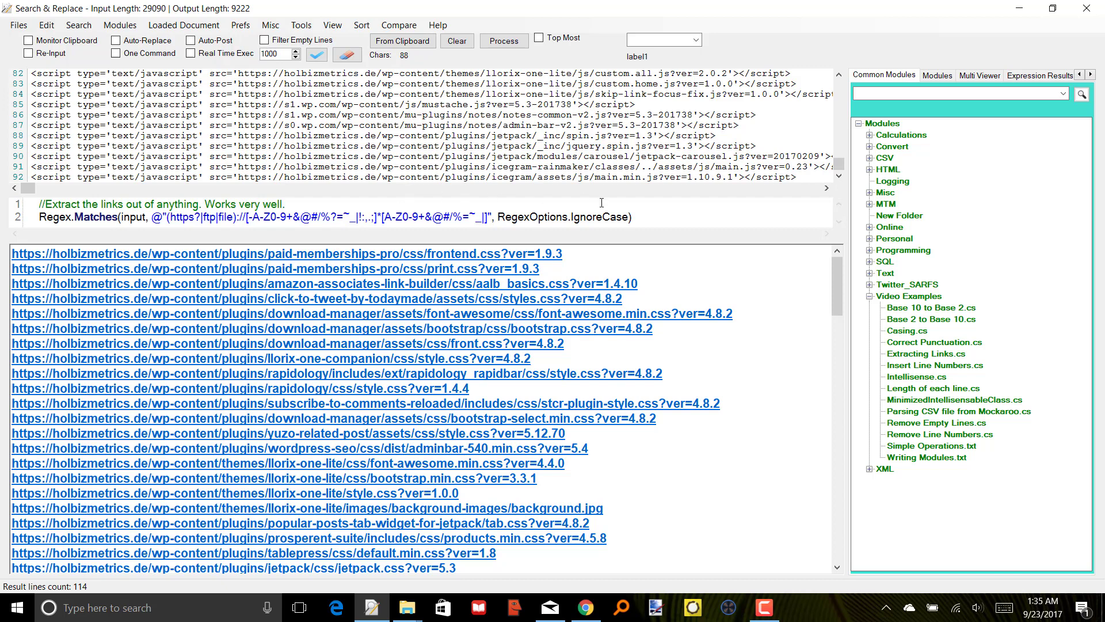
- Replace the link extraction comment and Regex.Matches code in the editor with $row.Length
left_click(650, 214)
left_click_drag(649, 214, 38, 204)
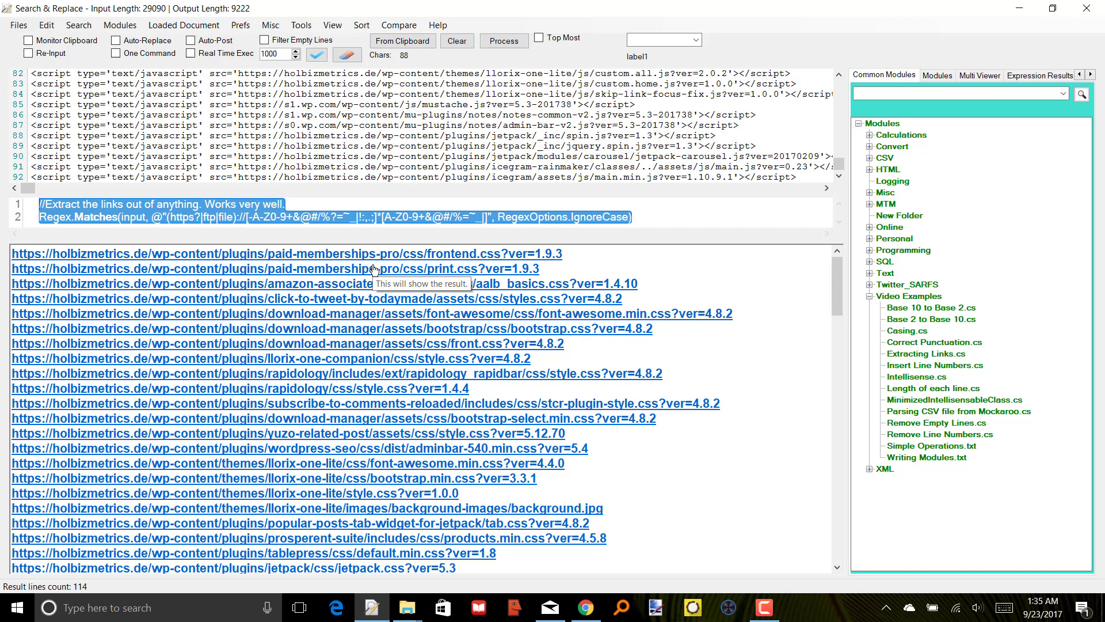
type("$row")
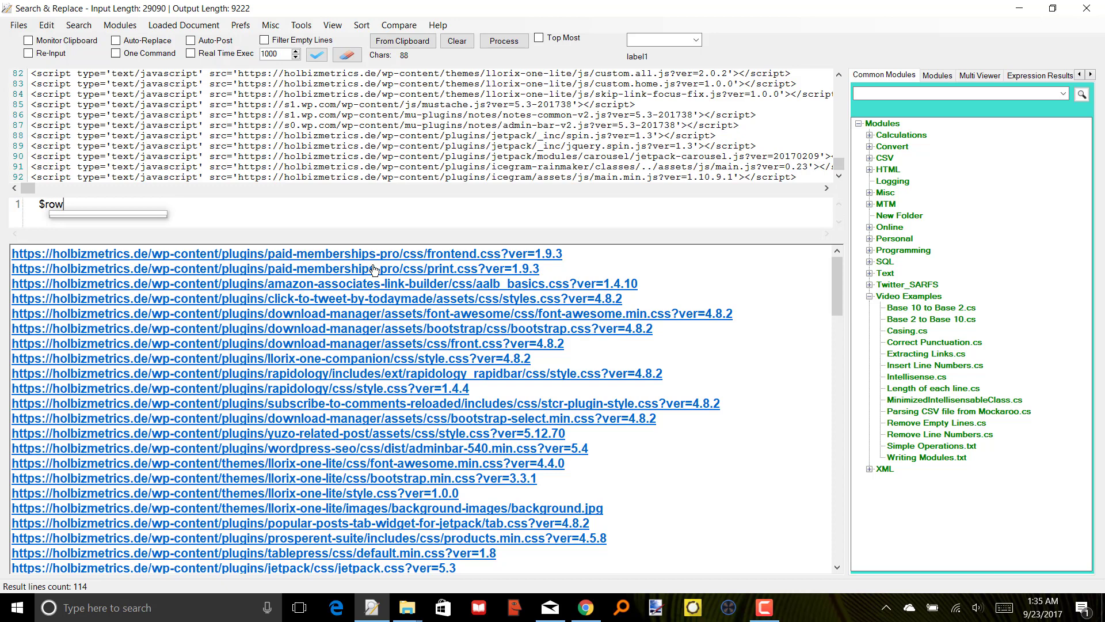
type(".Length")
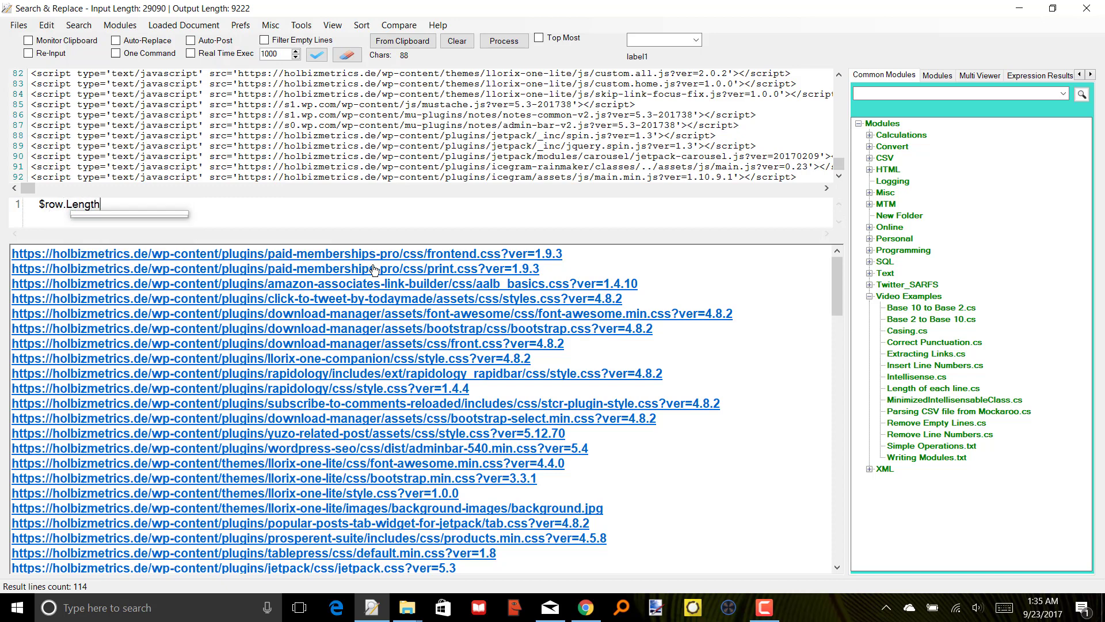
- Process the input lines with $row.Length and enlarge the list of row lengths to a readable size
left_click(489, 45)
left_click(305, 374)
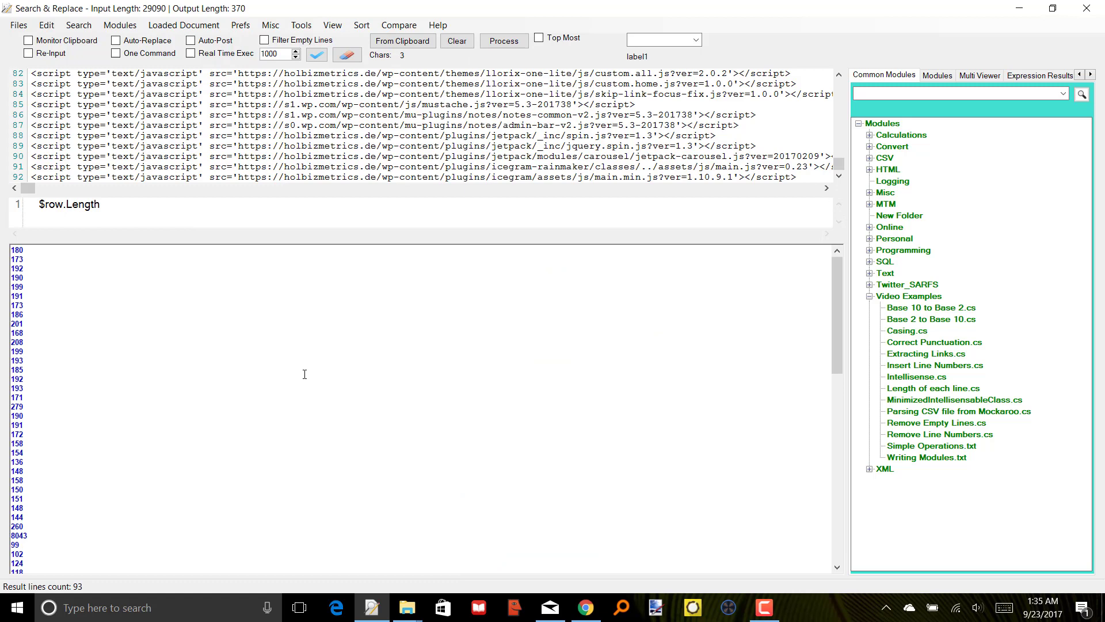
scroll(305, 374, "up", 5)
scroll(305, 375, "down", 6)
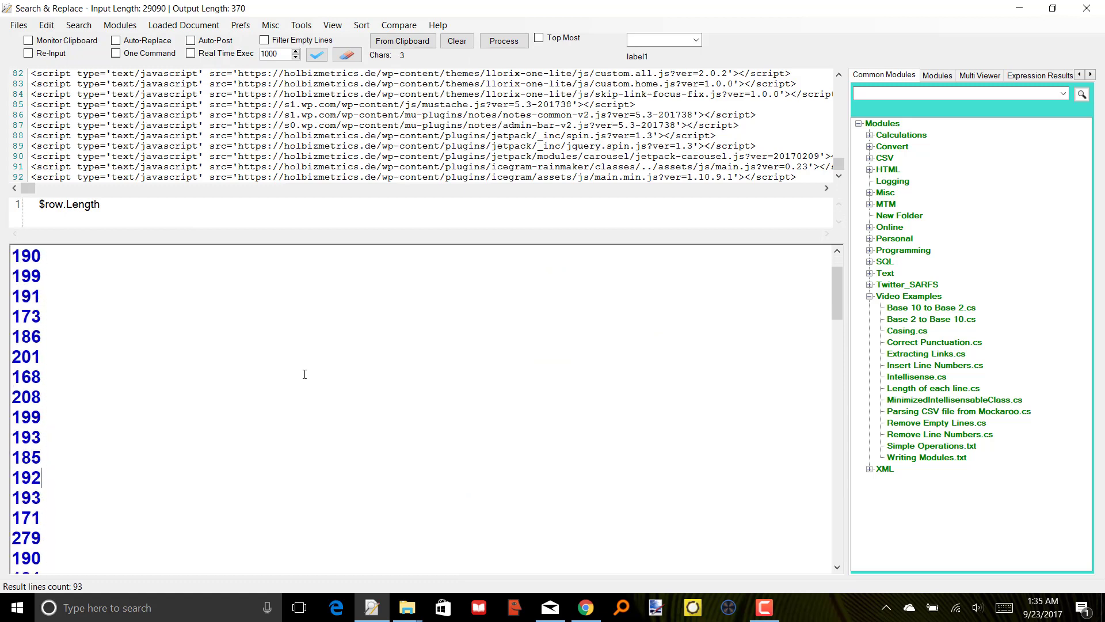
scroll(305, 374, "up", 2)
scroll(305, 374, "up", 4)
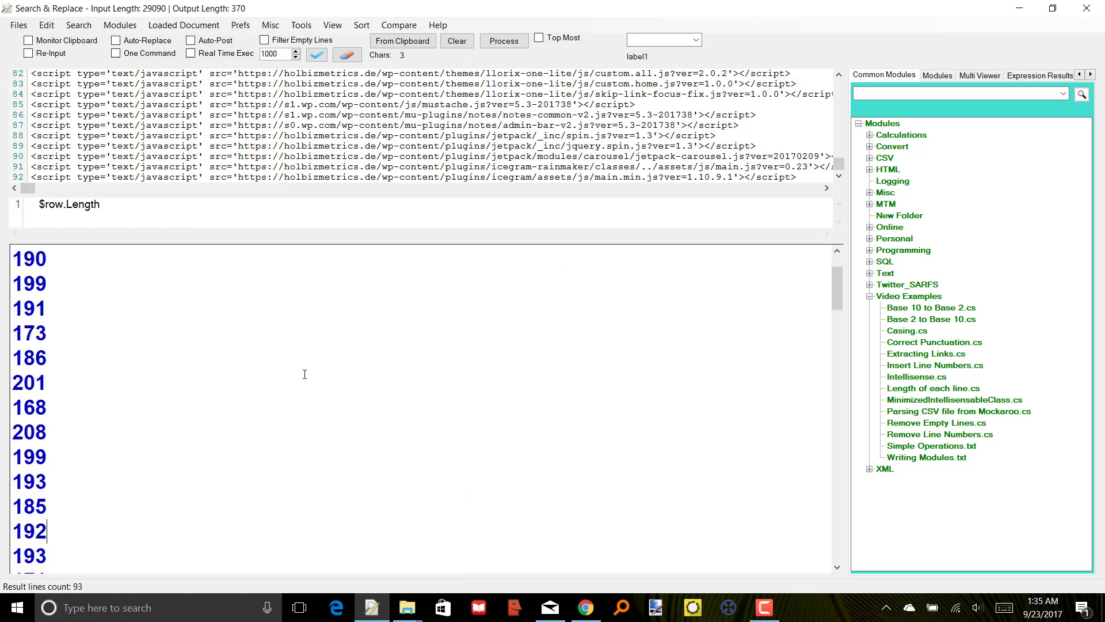
scroll(305, 375, "down", 4)
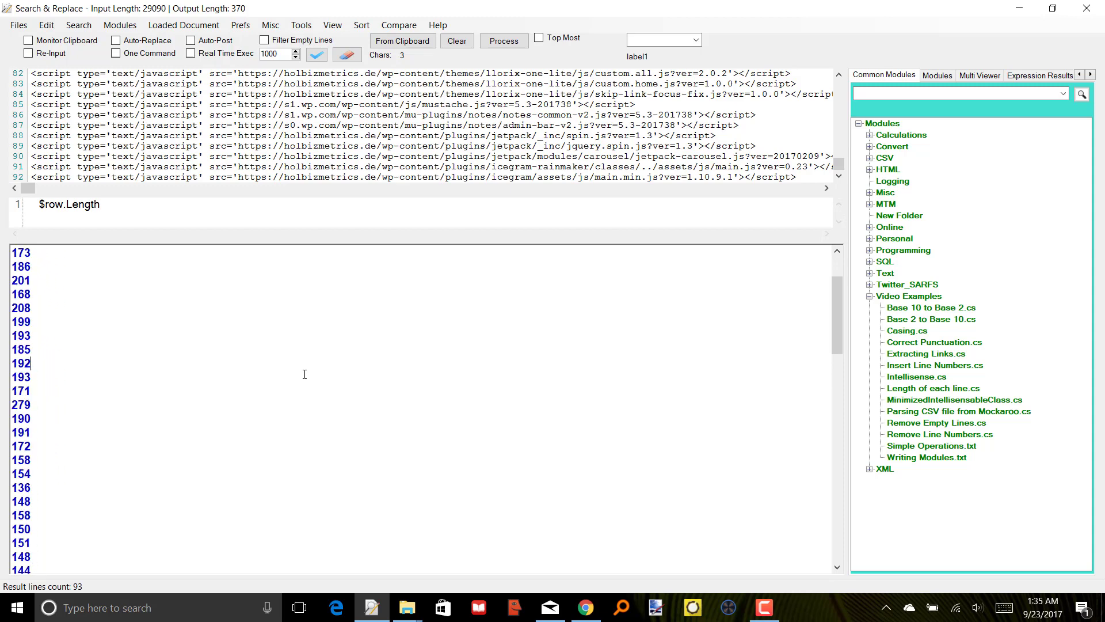
scroll(305, 374, "up", 1)
- Load the Length of each line.cs example module, process the input with it, and enlarge the editor text
left_click(145, 210)
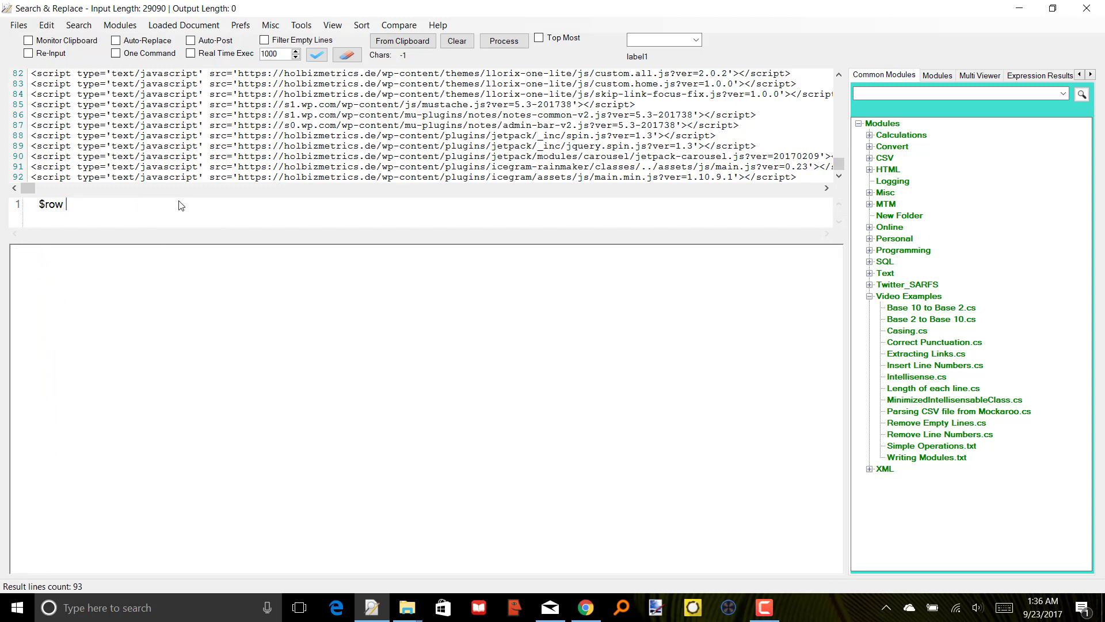
left_click(933, 388)
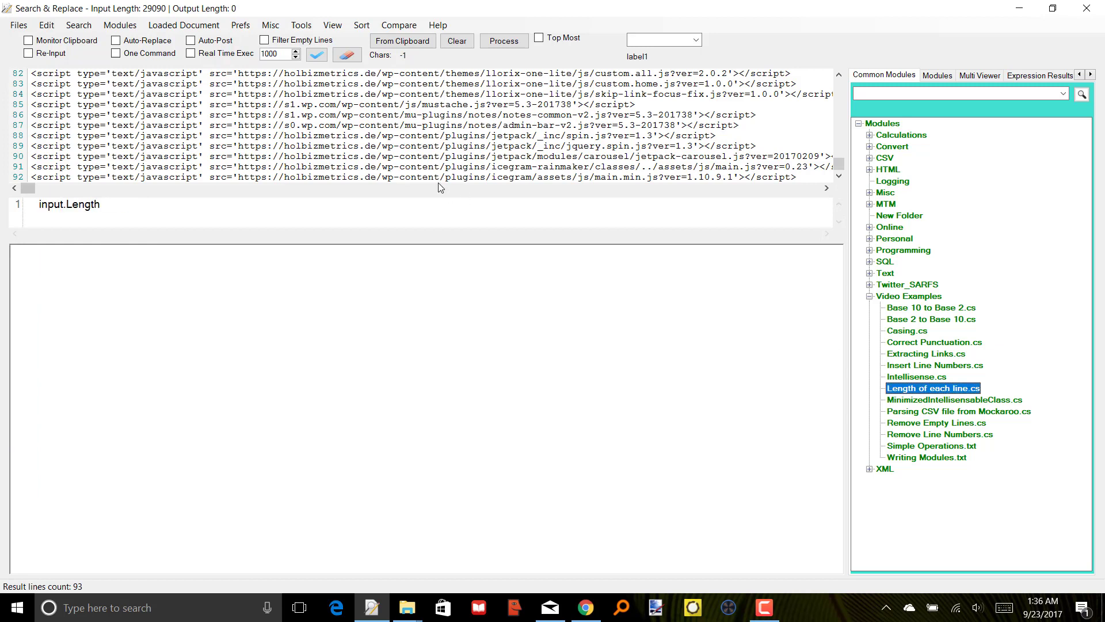
left_click(506, 43)
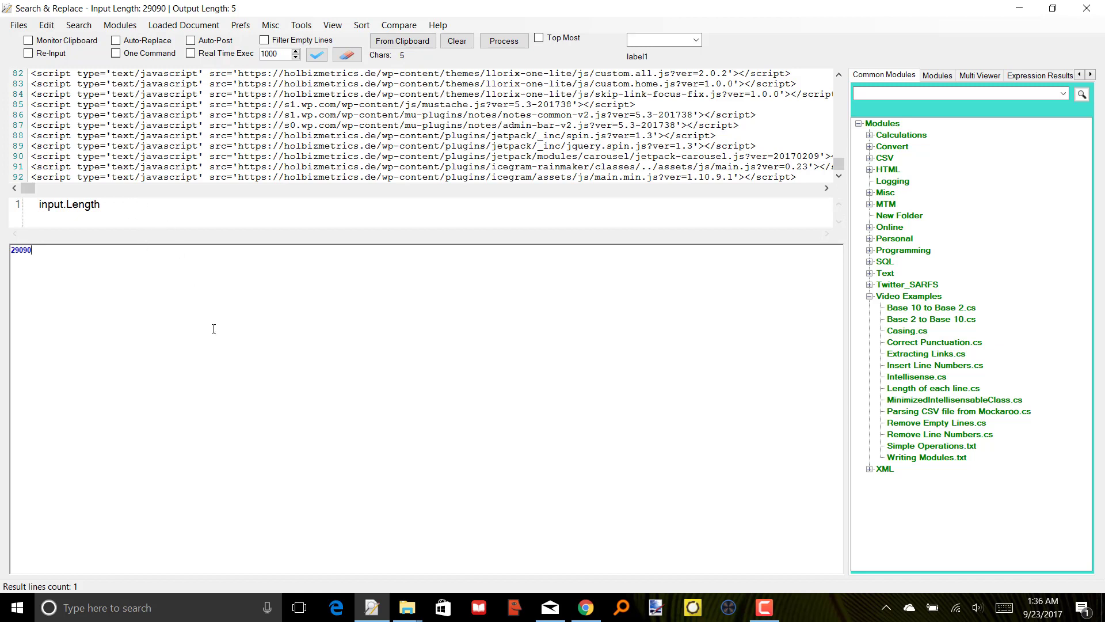
left_click(355, 210)
scroll(355, 210, "up", 2)
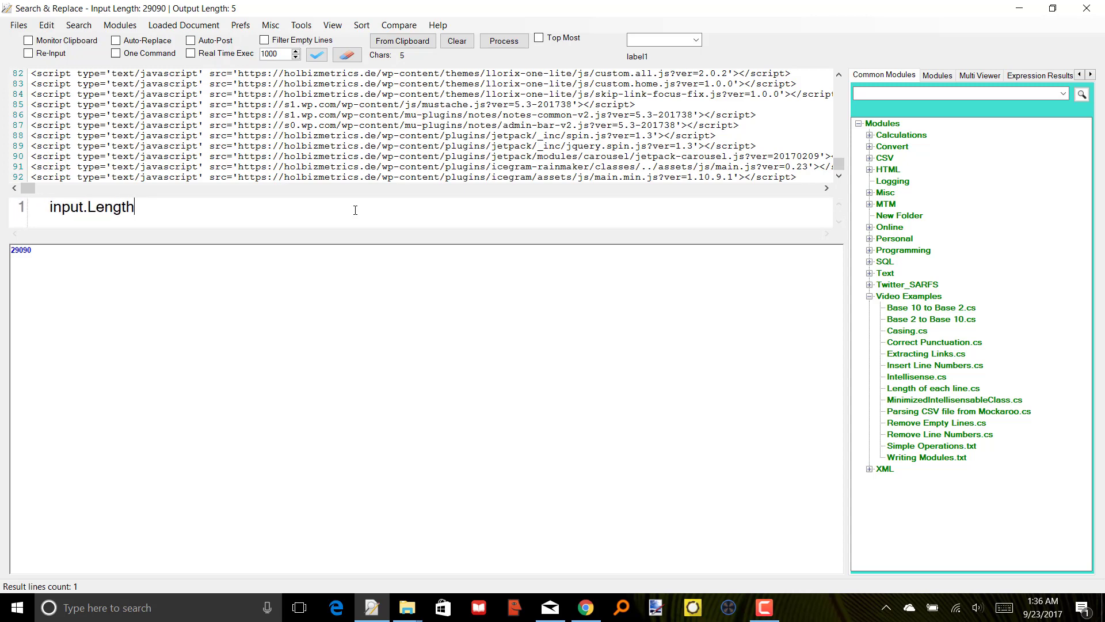
- Switch to the Mockaroo page in Chrome, preview the mock data as CSV, and copy all of it
mouse_move(586, 619)
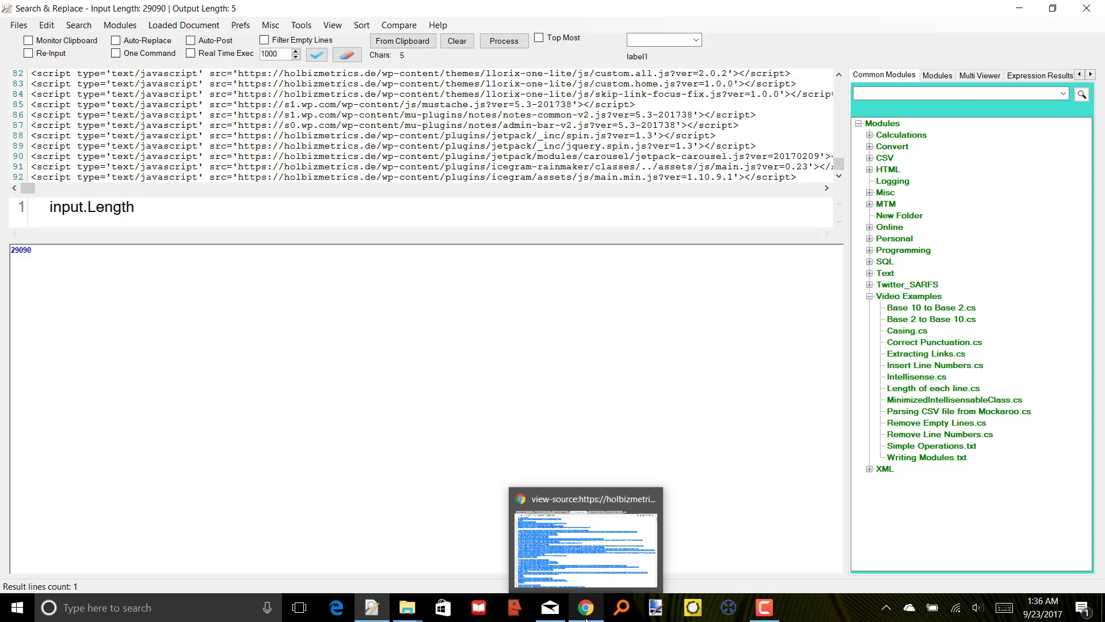
left_click(586, 617)
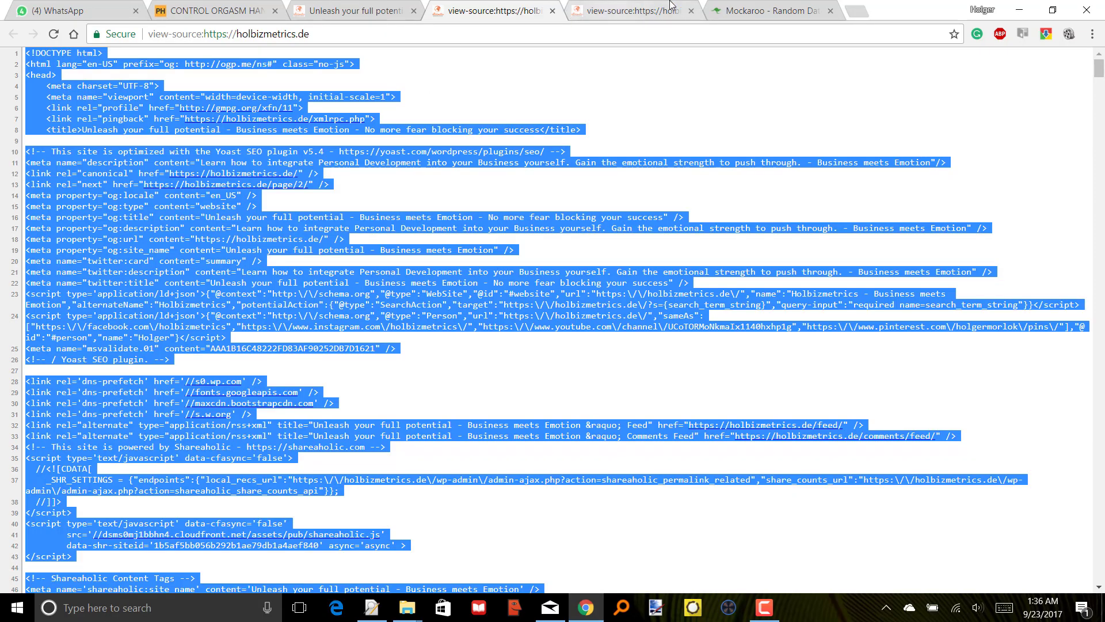
left_click(761, 8)
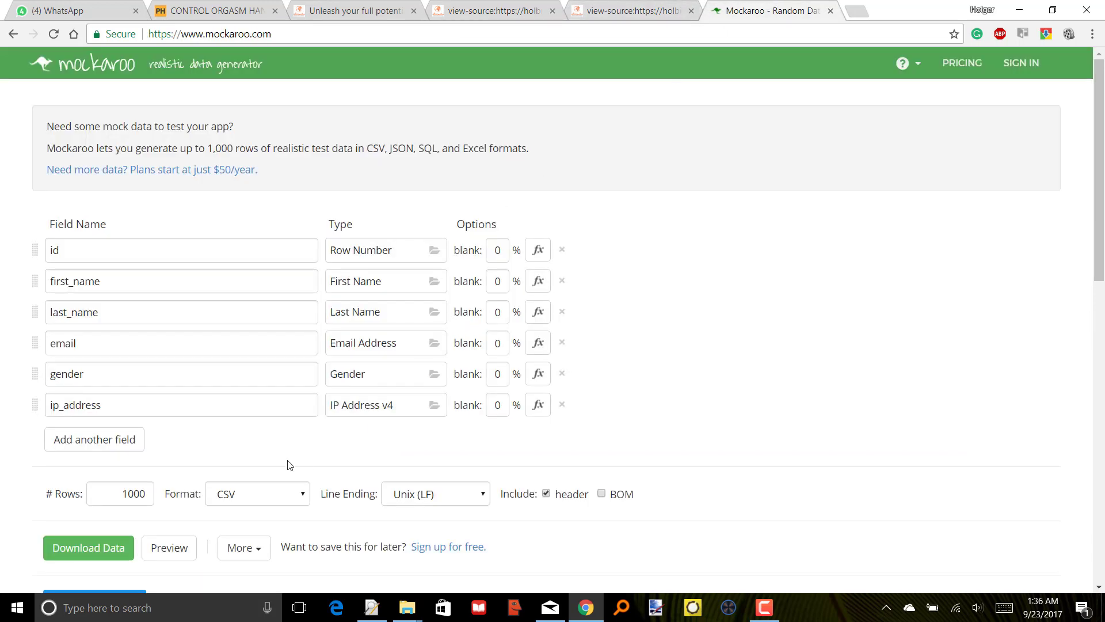
left_click(182, 549)
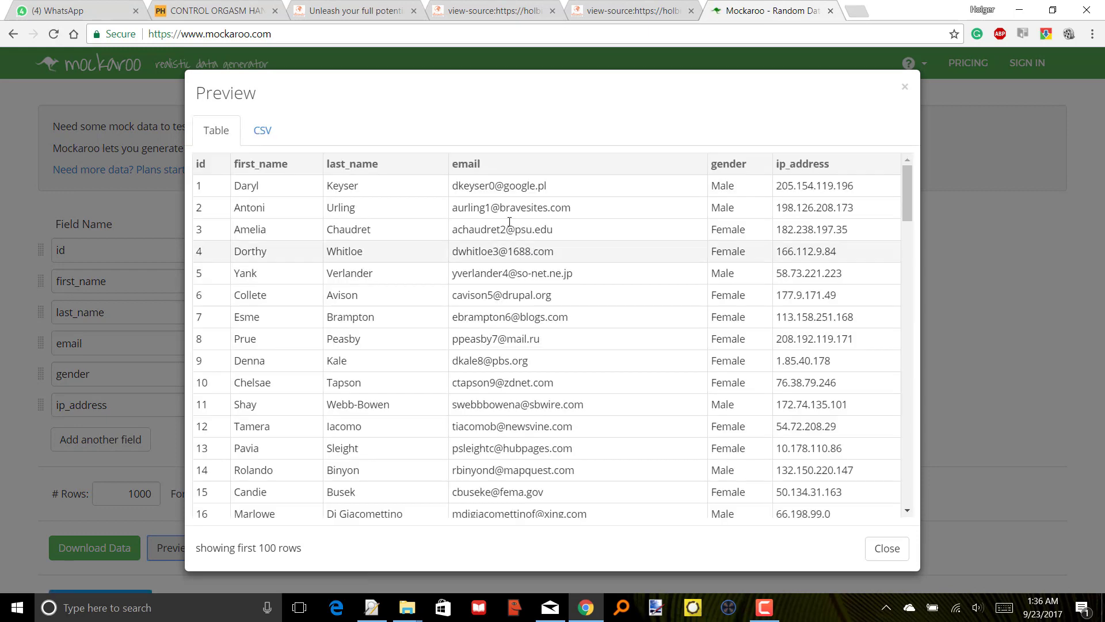
left_click(262, 131)
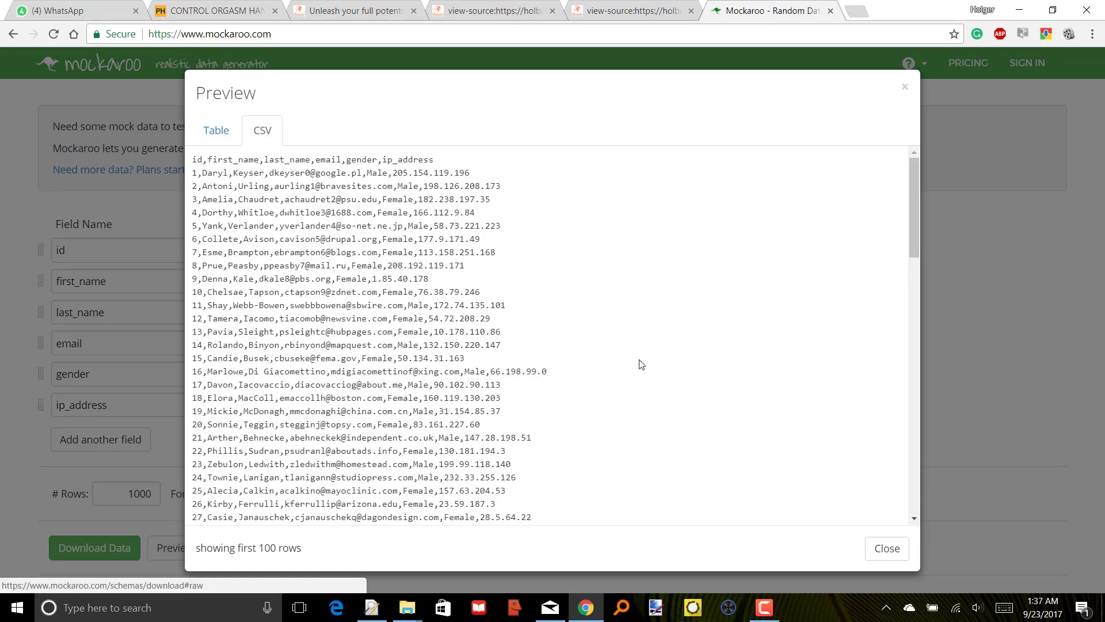
key("ctrl+a")
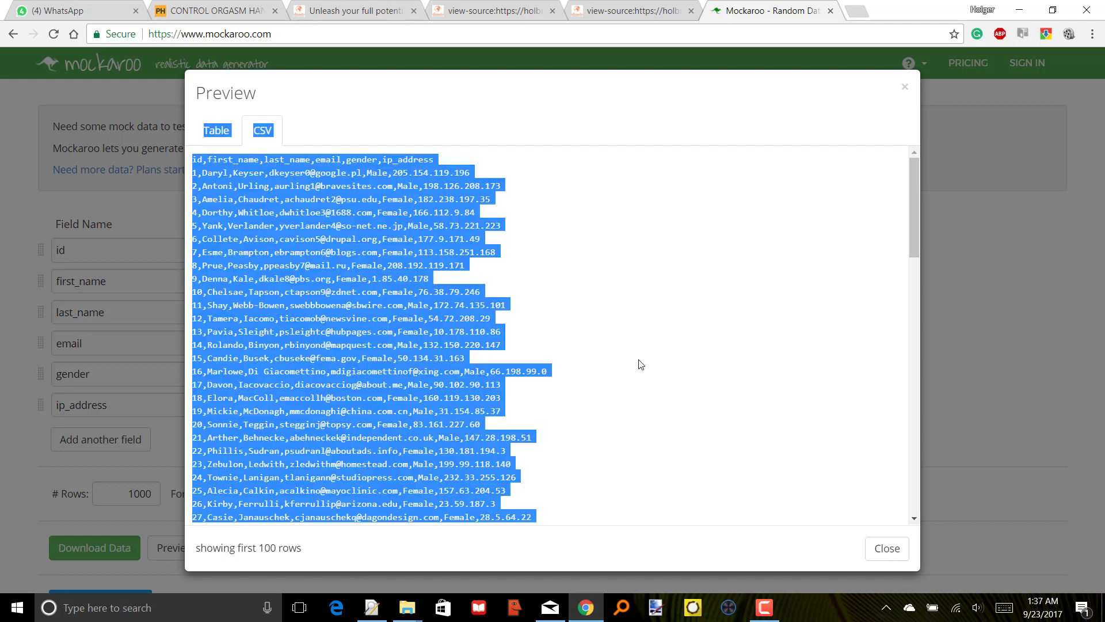
left_click(584, 366)
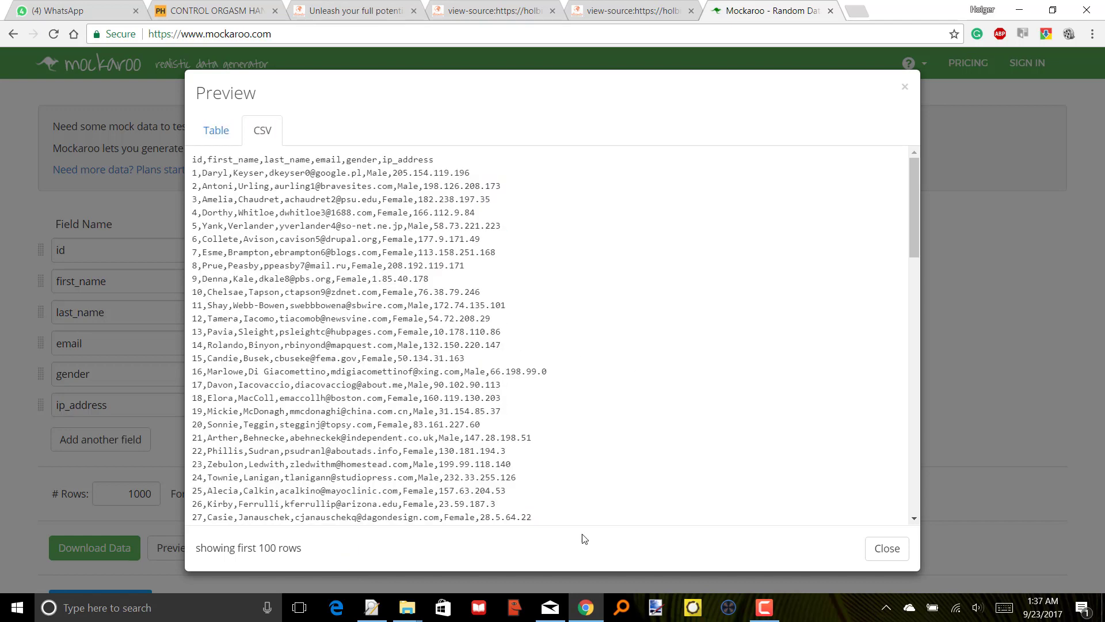
key("ctrl+a")
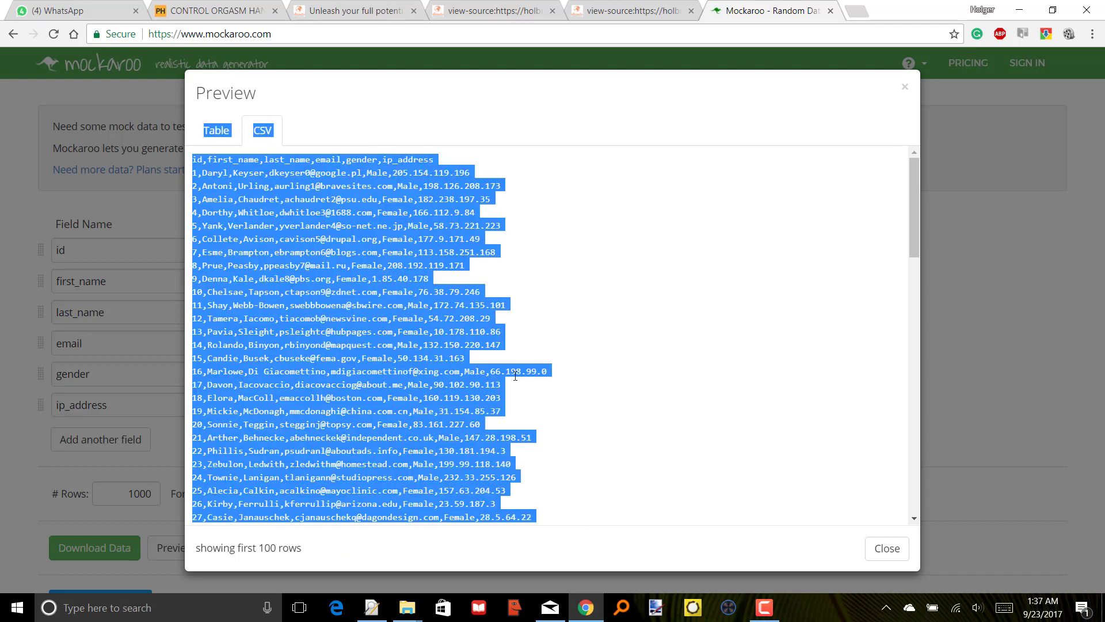
- Return to Search & Replace and replace the whole input text with the copied Mockaroo CSV data
left_click(372, 608)
key("ctrl+a")
key("ctrl+v")
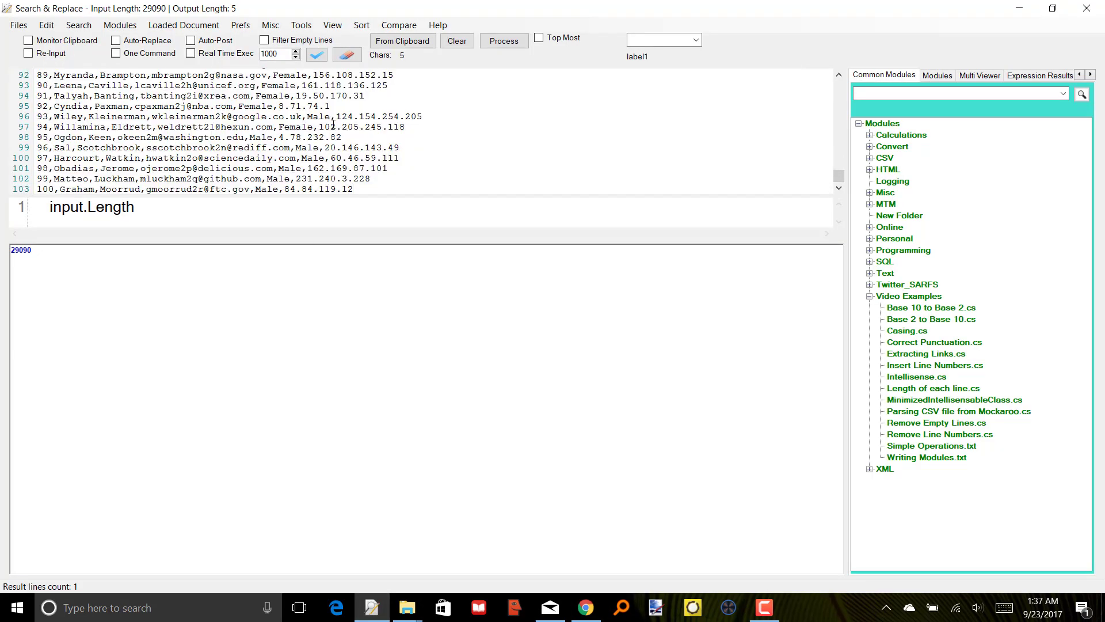
- Delete the Table and CSV label lines and the column header row from the start of the input text
scroll(333, 125, "up", 20)
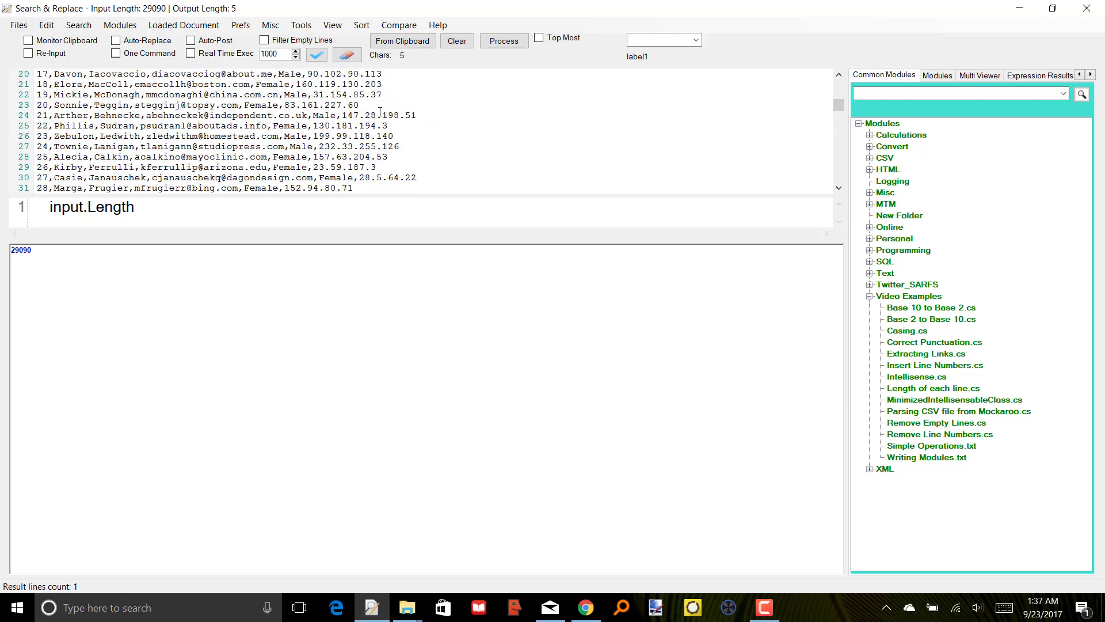
left_click_drag(87, 85, 28, 72)
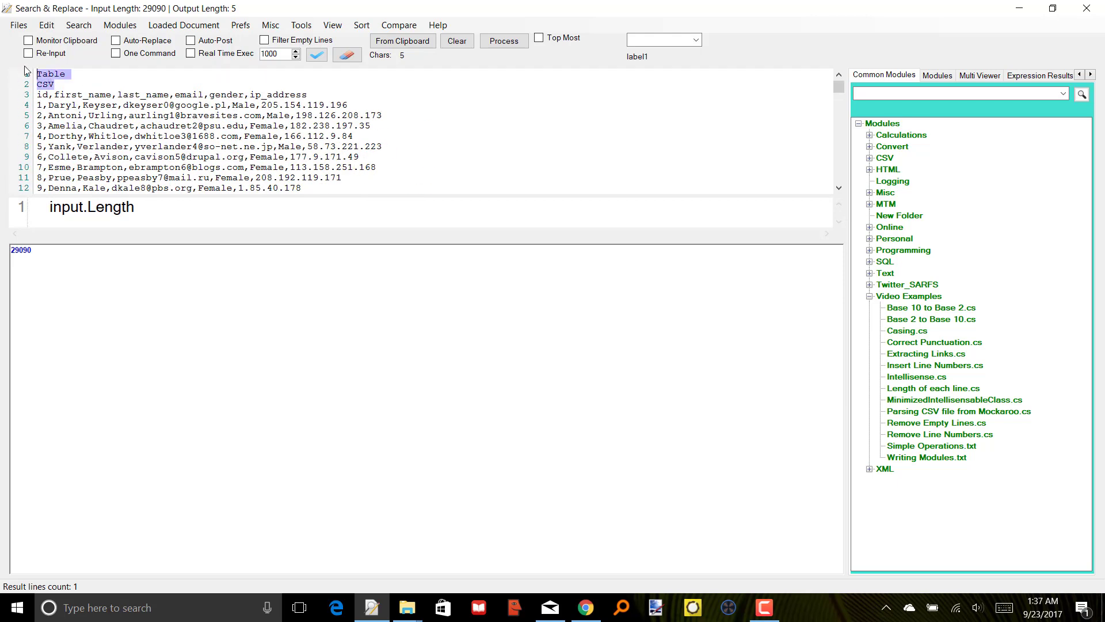
key("BackSpace")
left_click_drag(332, 81, 29, 73)
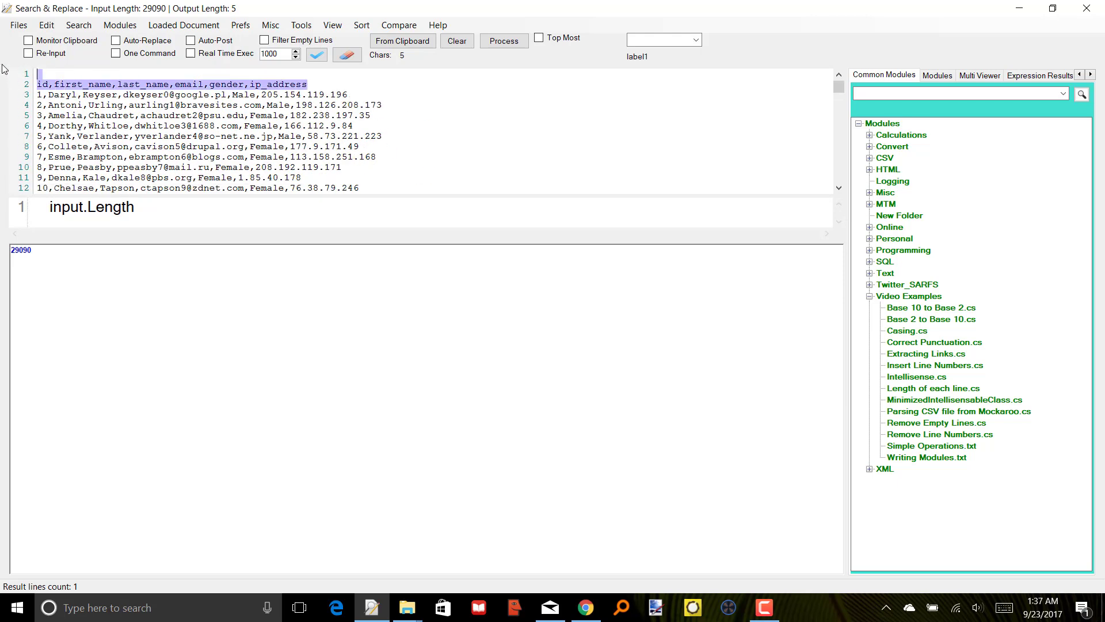
key("BackSpace")
key("Delete")
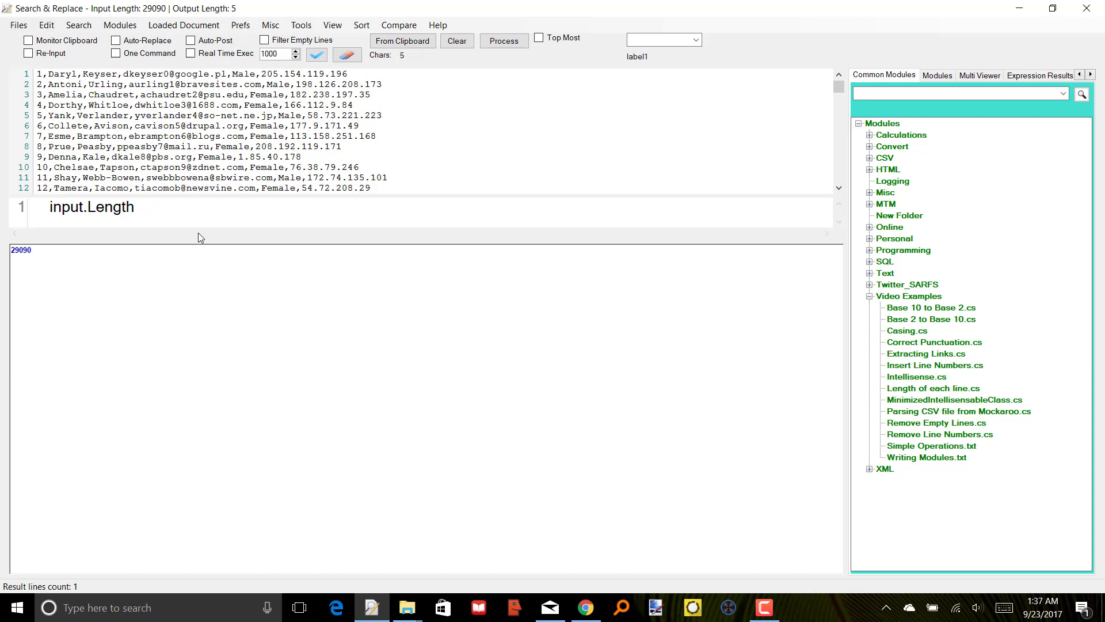
- Load the Parsing CSV file from Mockaroo.cs example module in place of input.Length and clear the old result
left_click_drag(148, 209, 45, 207)
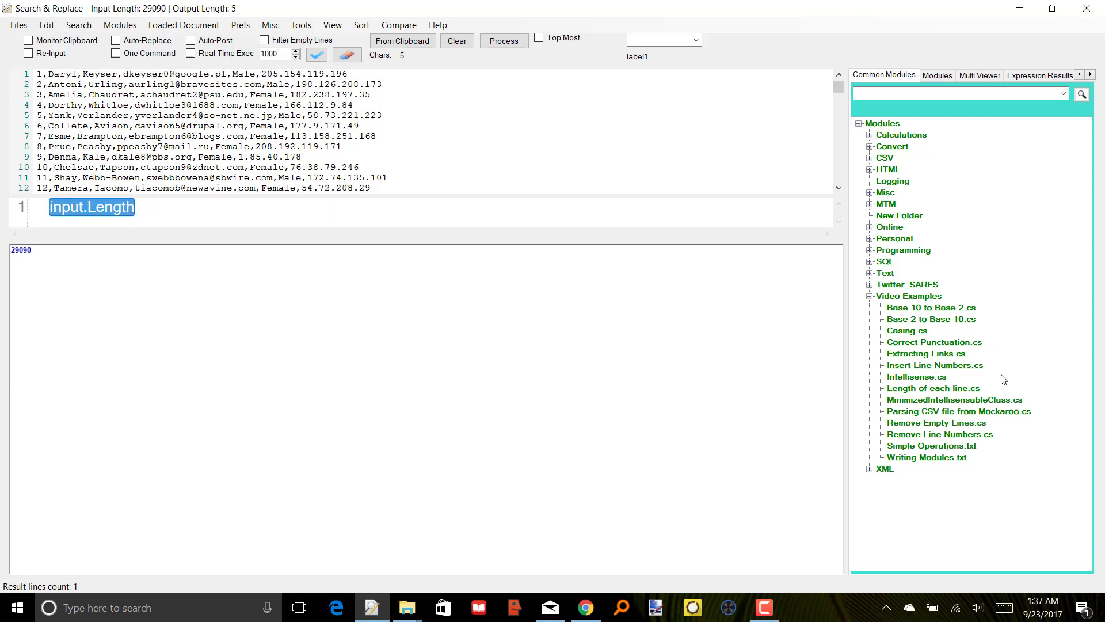
double_click(982, 411)
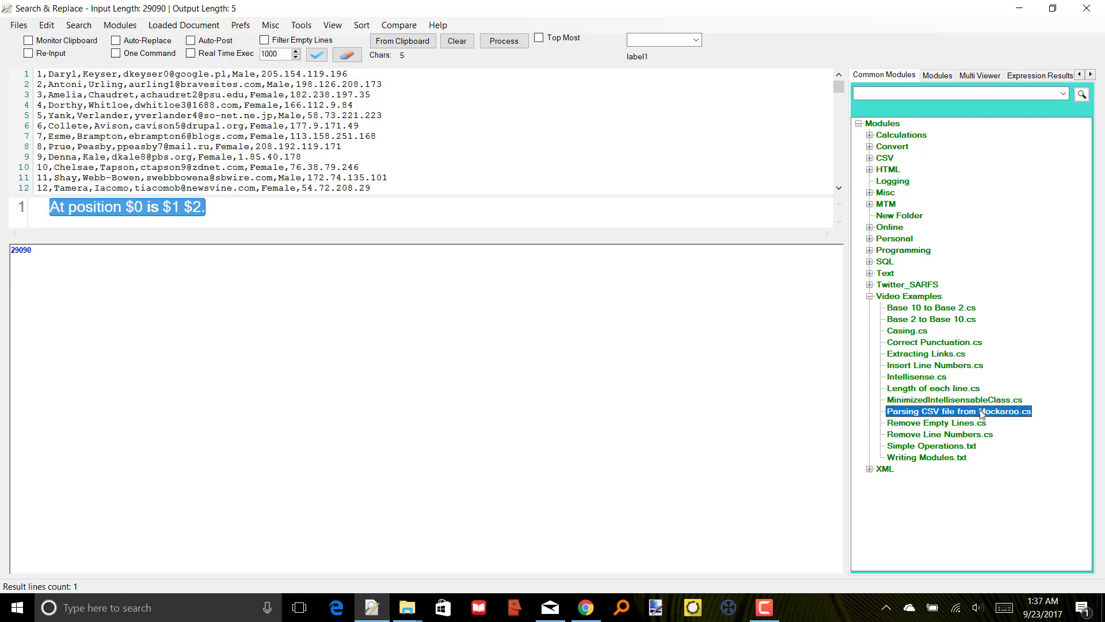
left_click(311, 404)
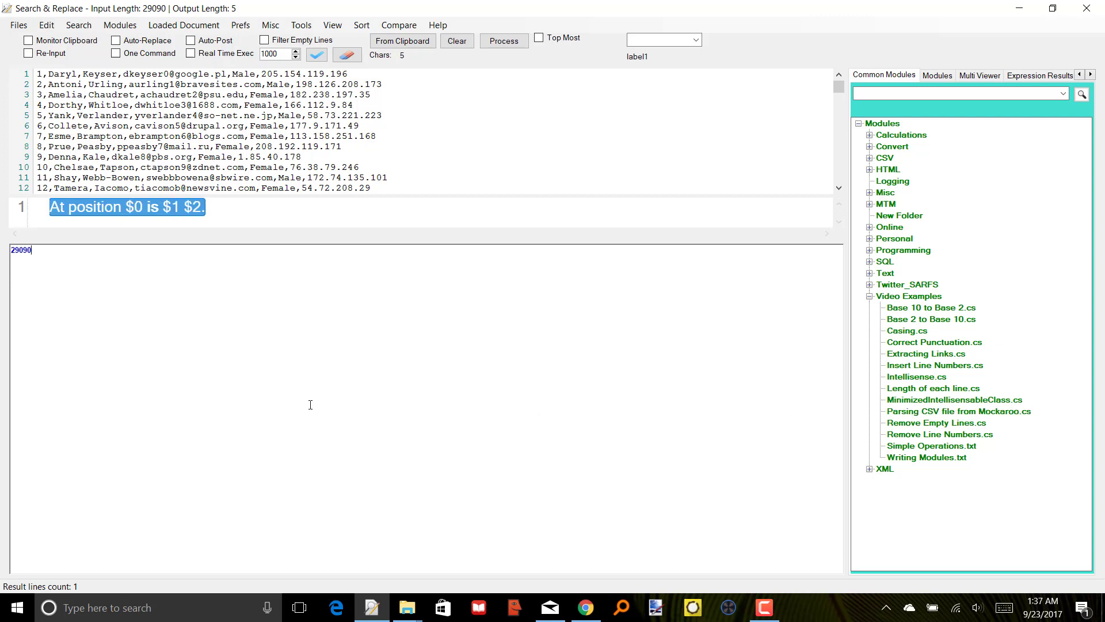
key("ctrl+a")
key("Delete")
key("Right")
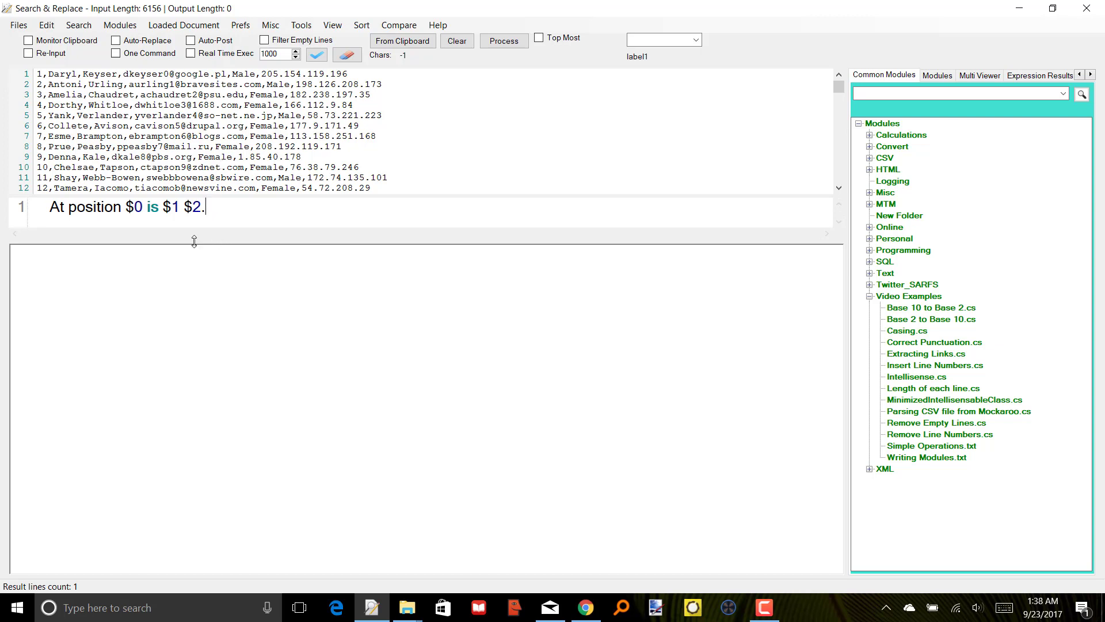
- Insert a minus sign before the 1 of the $1 placeholder in the template and remove it again
left_click(126, 206)
left_click_drag(128, 207, 146, 208)
left_click(168, 208)
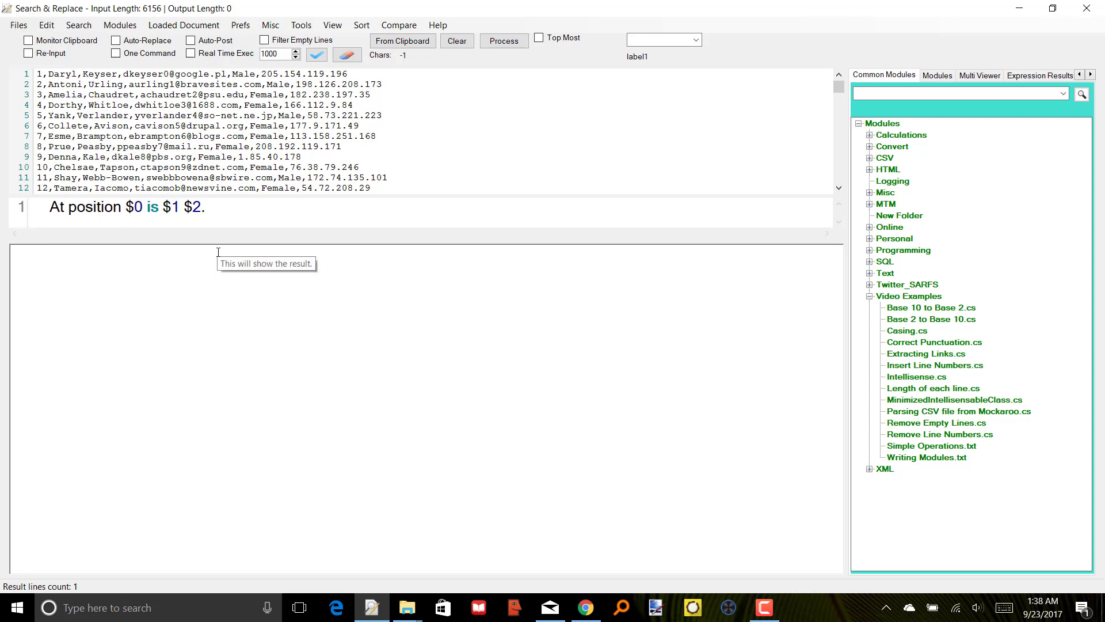
key("Left")
type("-")
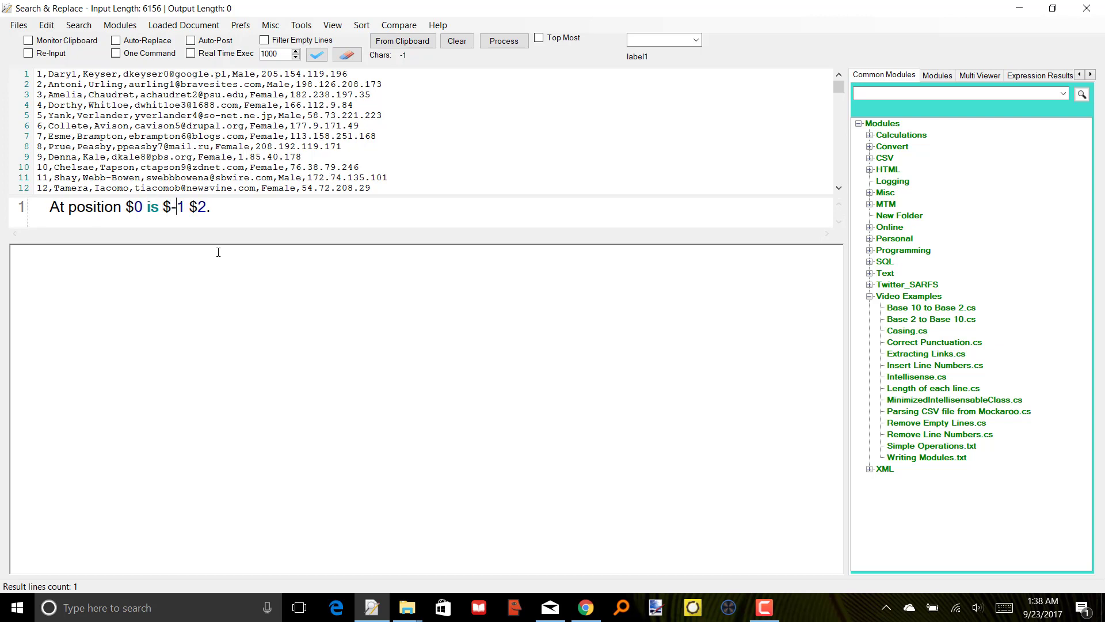
key("shift+Left")
key("shift+Left")
key("shift+Left")
key("Right")
key("Delete")
- Set the column delimiter to a comma in the preferences and process the CSV rows with the position template
left_click(507, 41)
left_click(511, 46)
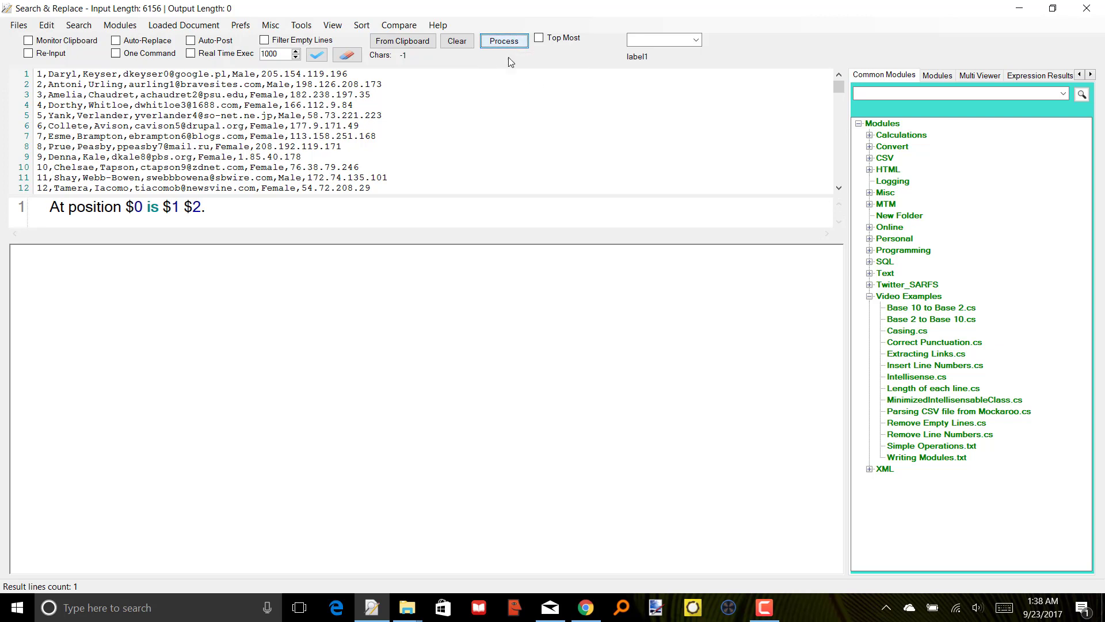
left_click(1090, 75)
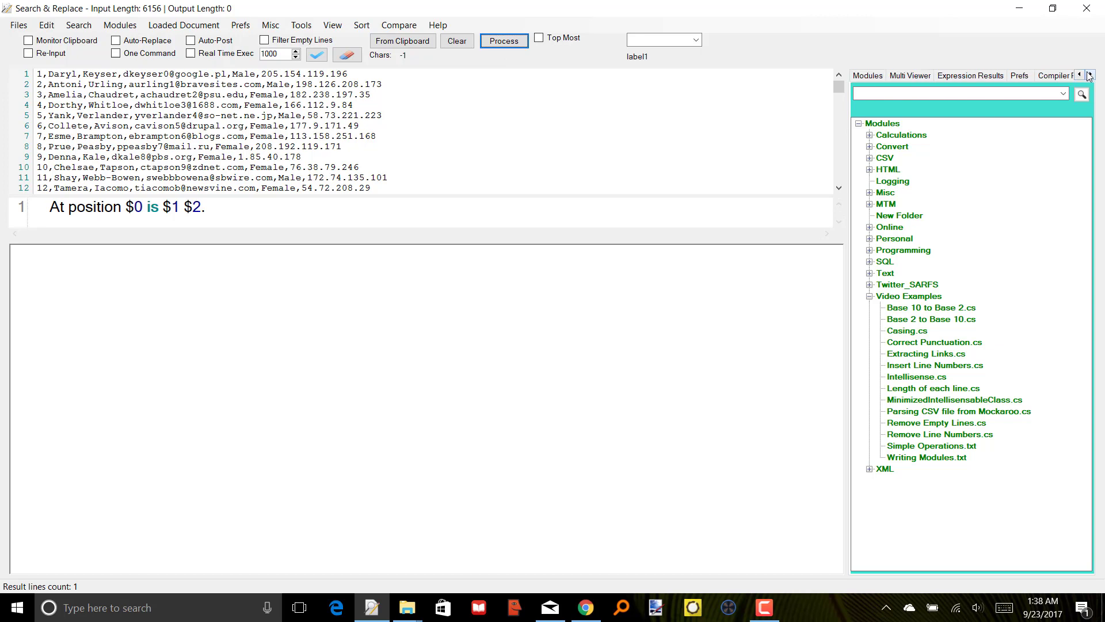
left_click(1019, 75)
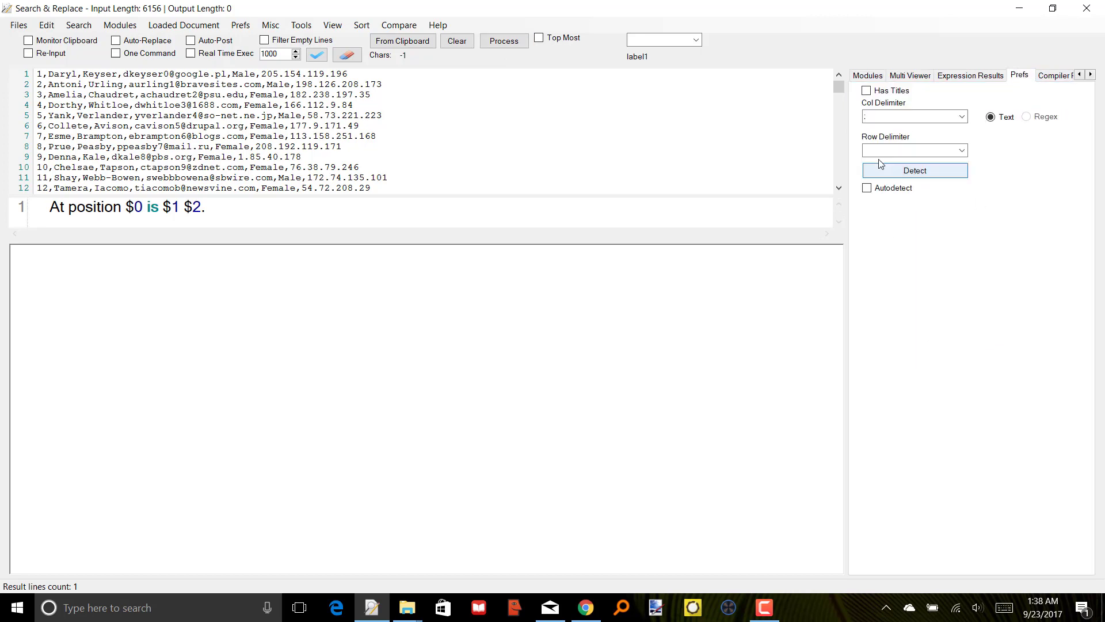
left_click(895, 116)
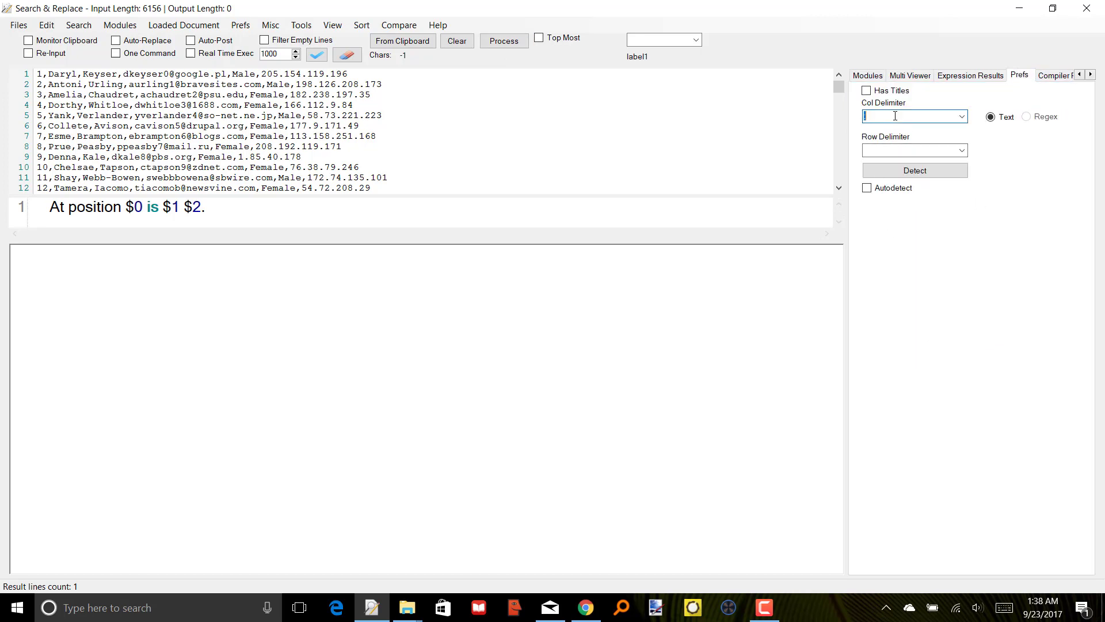
left_click(882, 119)
left_click(49, 156)
key("shift+Right")
key("Right")
left_click(929, 178)
left_click(504, 40)
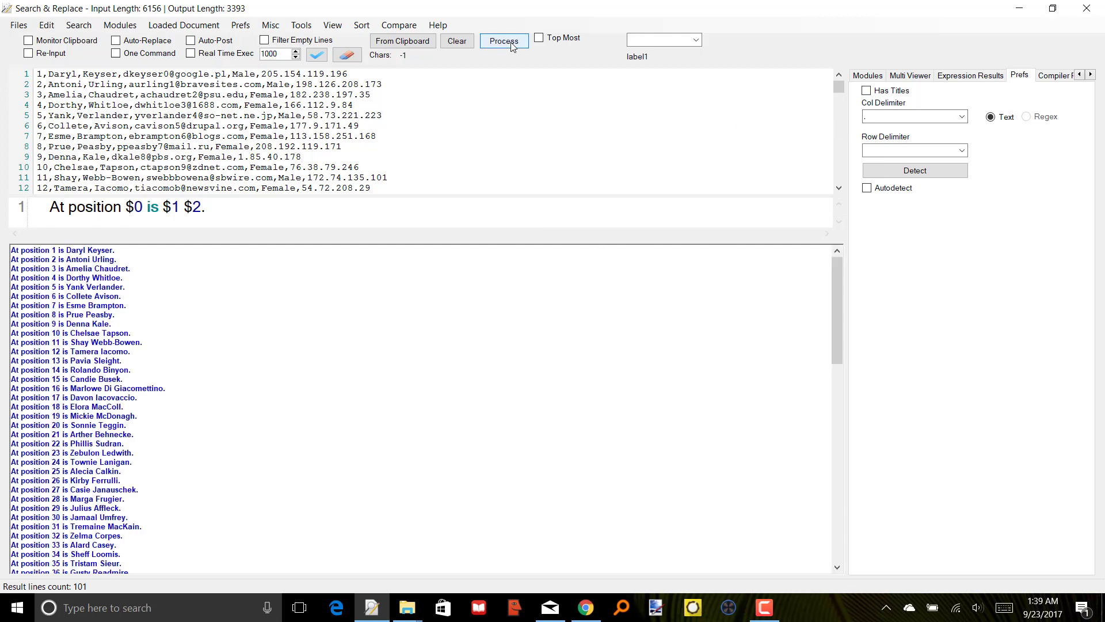
- Enlarge the result text to a readable size and look through the generated position sentences
left_click(305, 442)
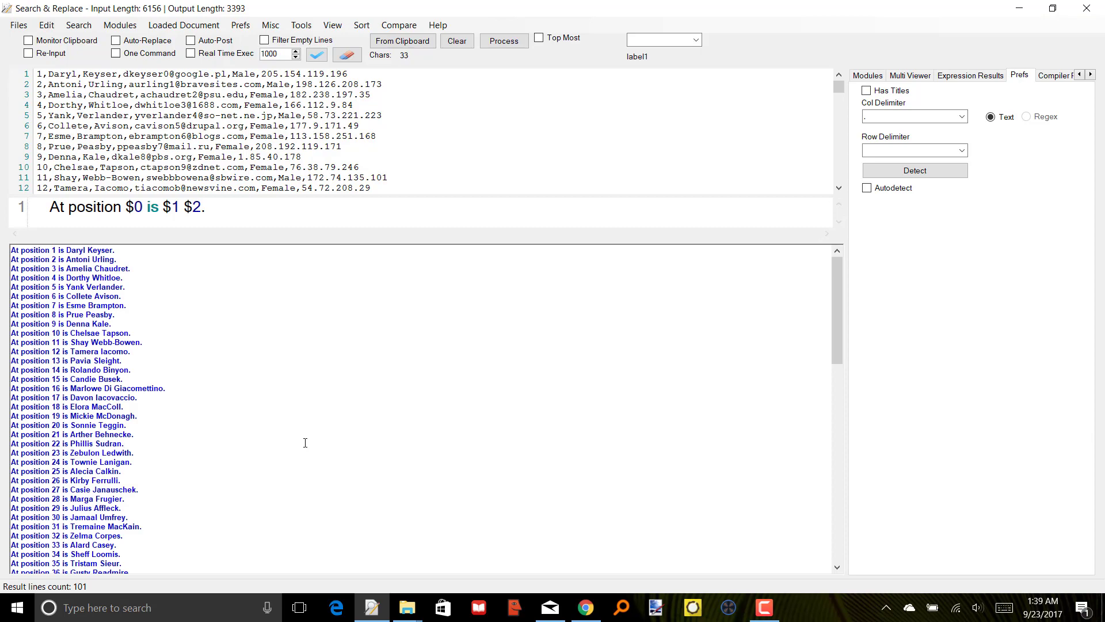
scroll(305, 442, "up", 10, "ctrl")
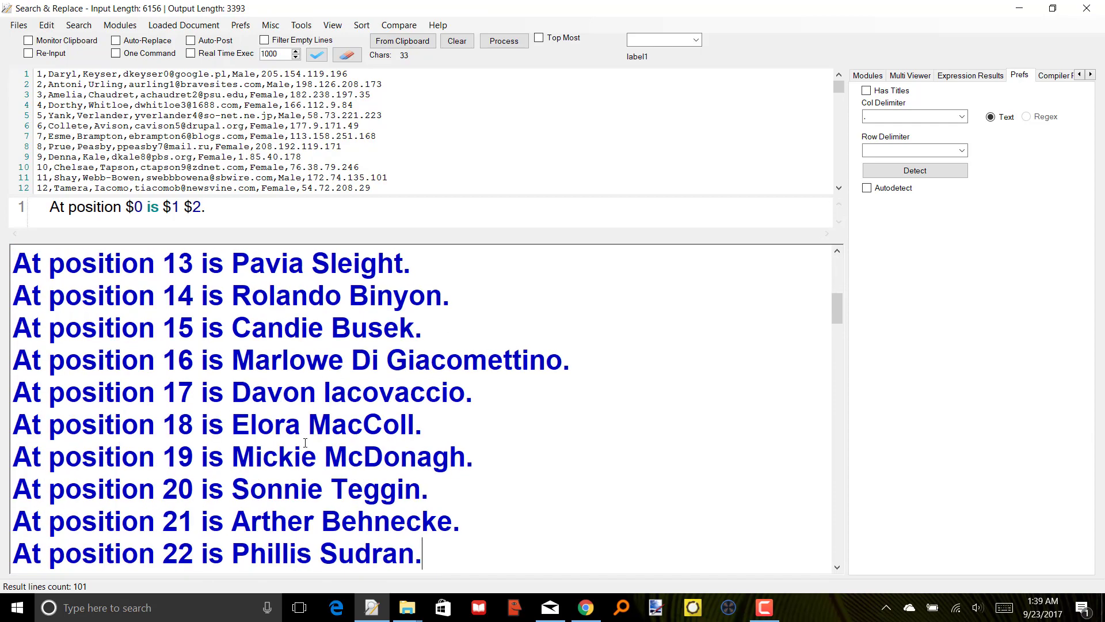
scroll(305, 442, "down", 6, "ctrl")
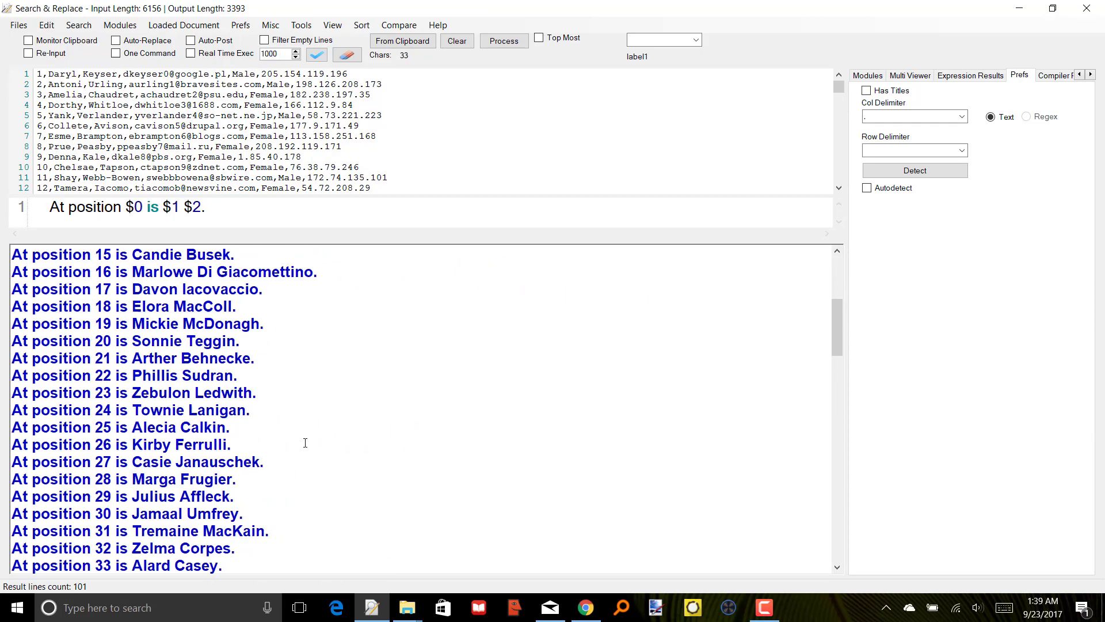
- Copy all the generated position sentences from the result and paste them over the CSV rows in the input
scroll(305, 443, "down", 3, "ctrl")
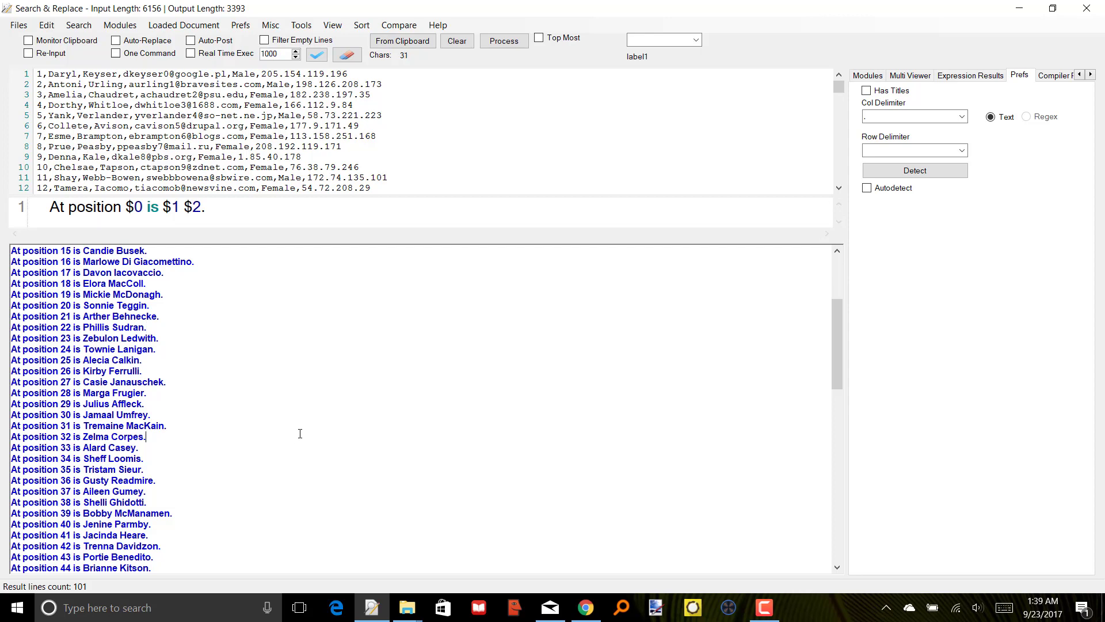
key("ctrl+a")
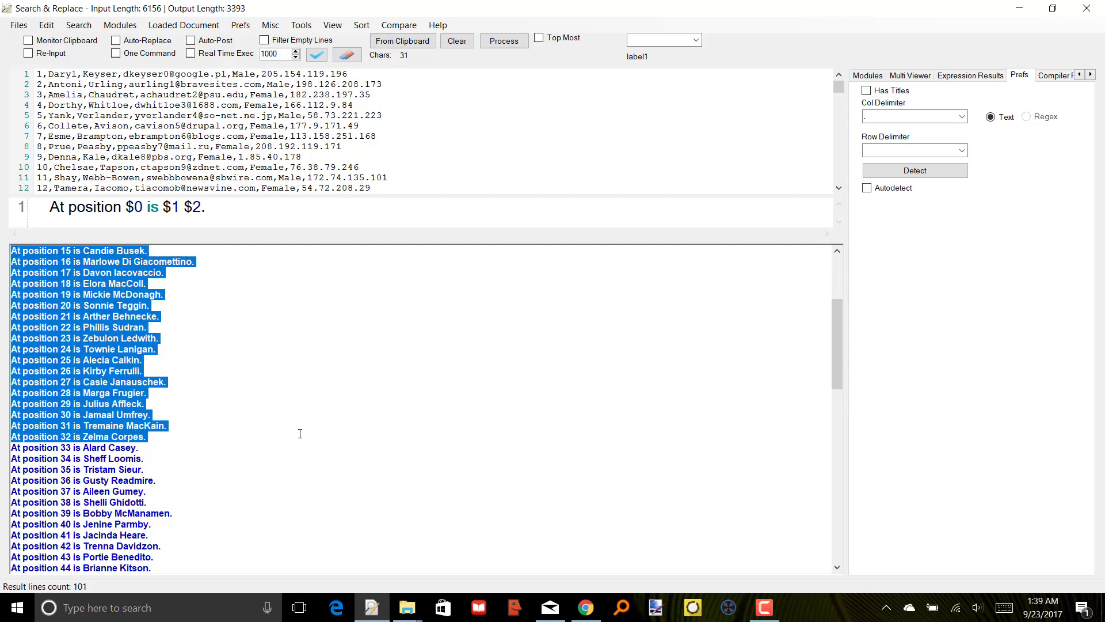
left_click(289, 121)
key("ctrl+a")
key("ctrl+v")
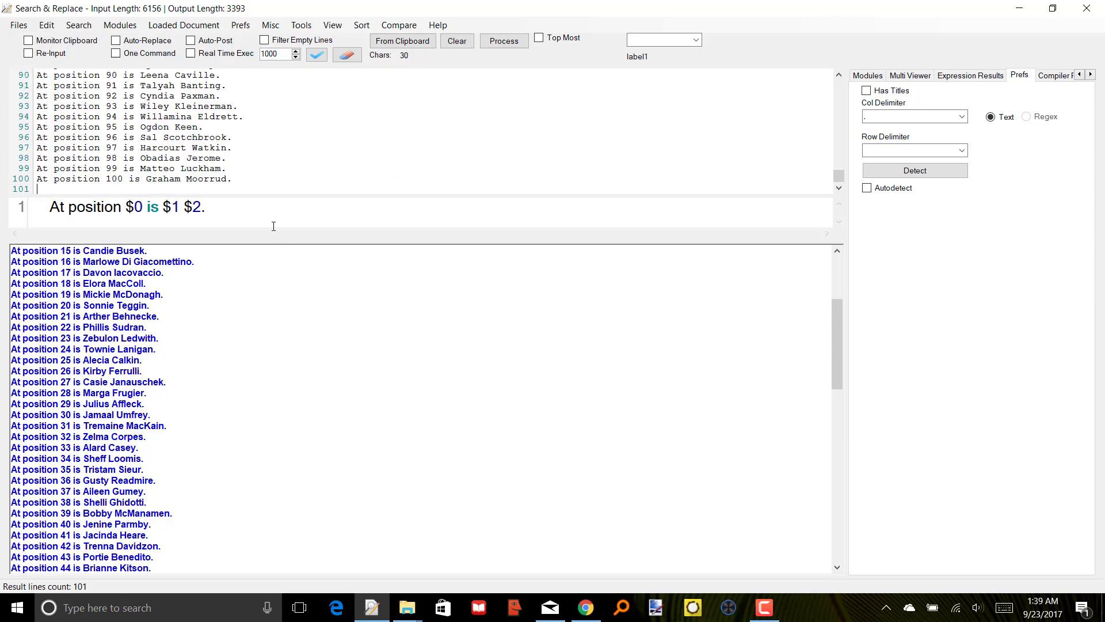
- Replace the position template with the command input.ExtractLines("z") and process the sentences
left_click(272, 218)
key("ctrl+a")
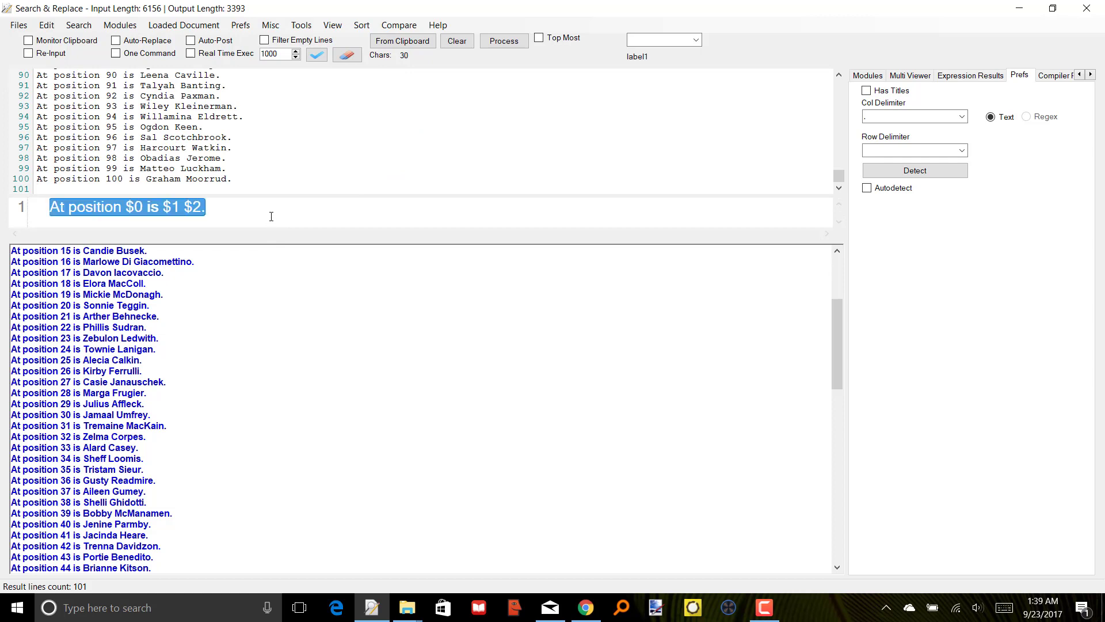
type("i")
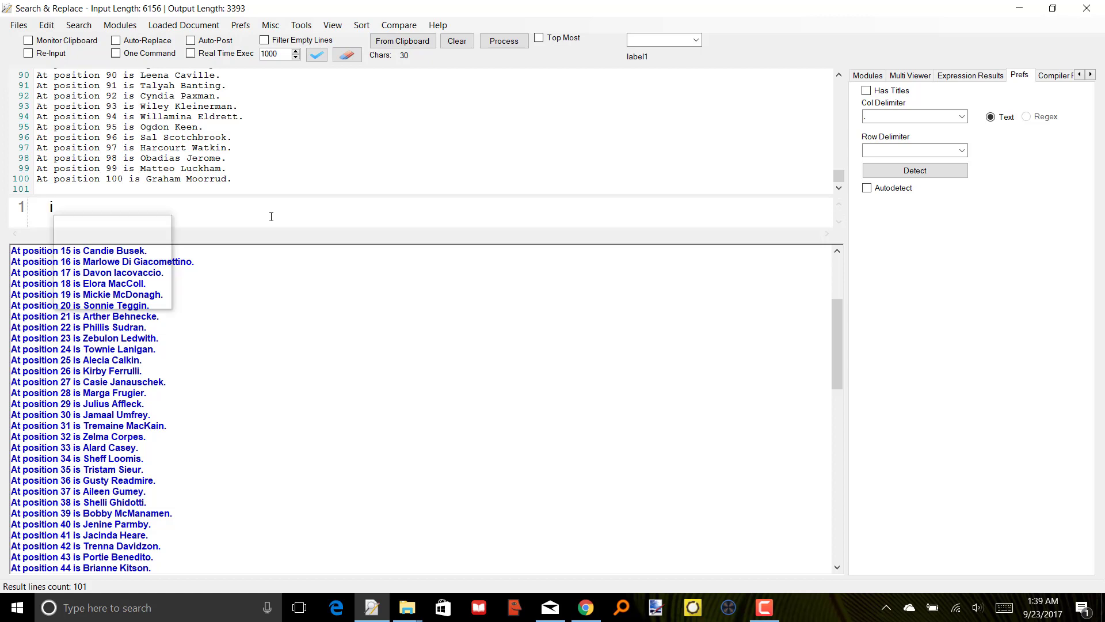
type("nput.Extrace")
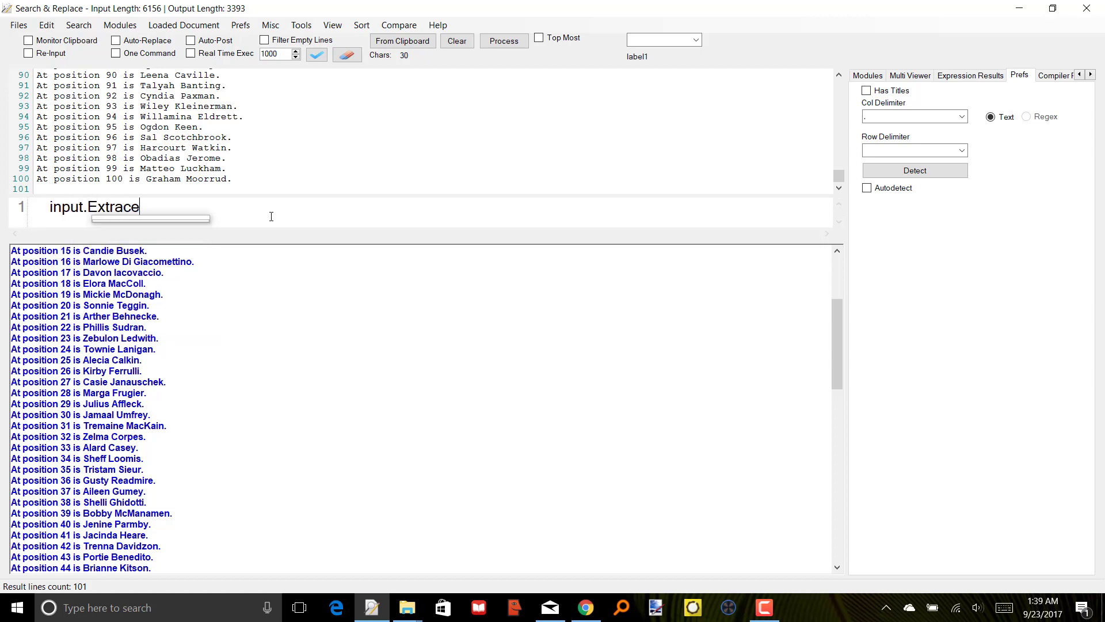
key("BackSpace")
type("tLines(\"")
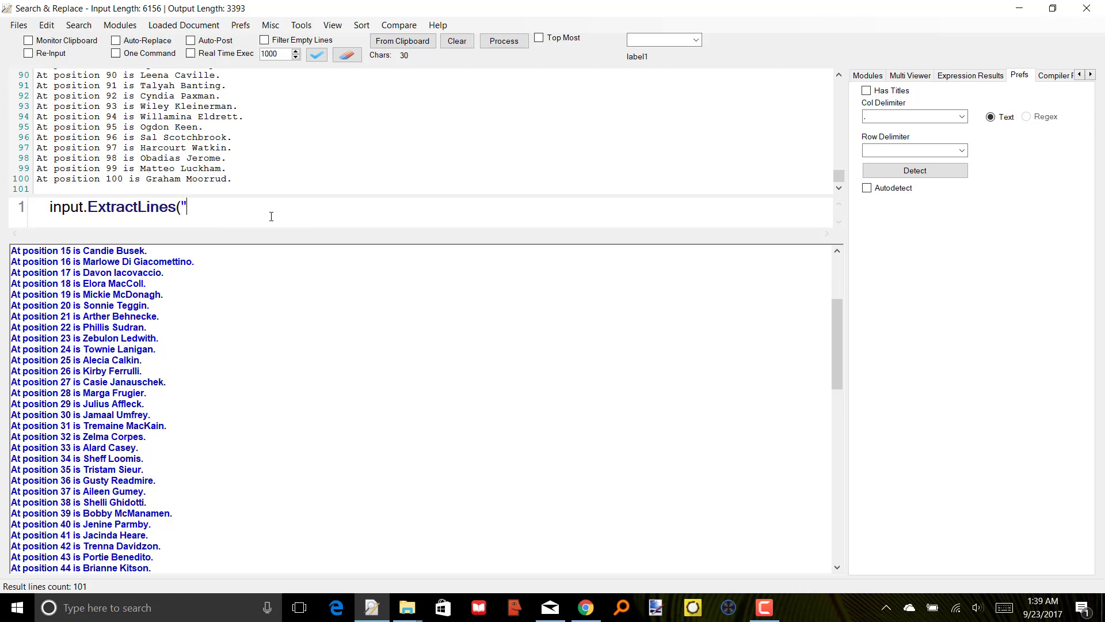
type("z\")")
left_click(483, 41)
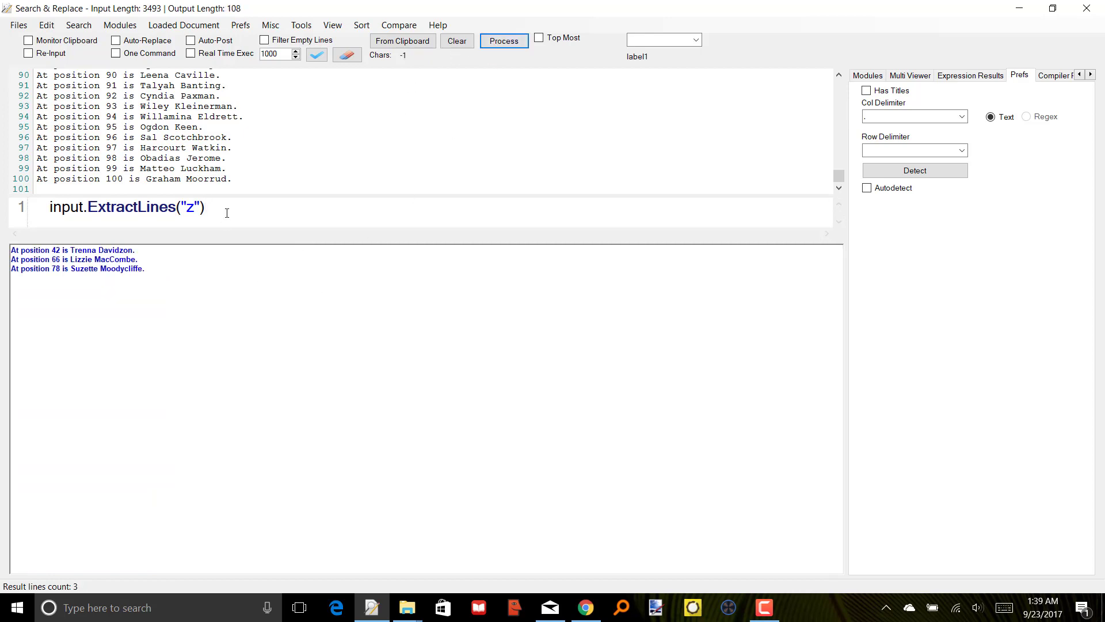
- Enlarge the extracted lines to a readable size and highlight the sentence for position 78
left_click(212, 301)
scroll(214, 302, "up", 10)
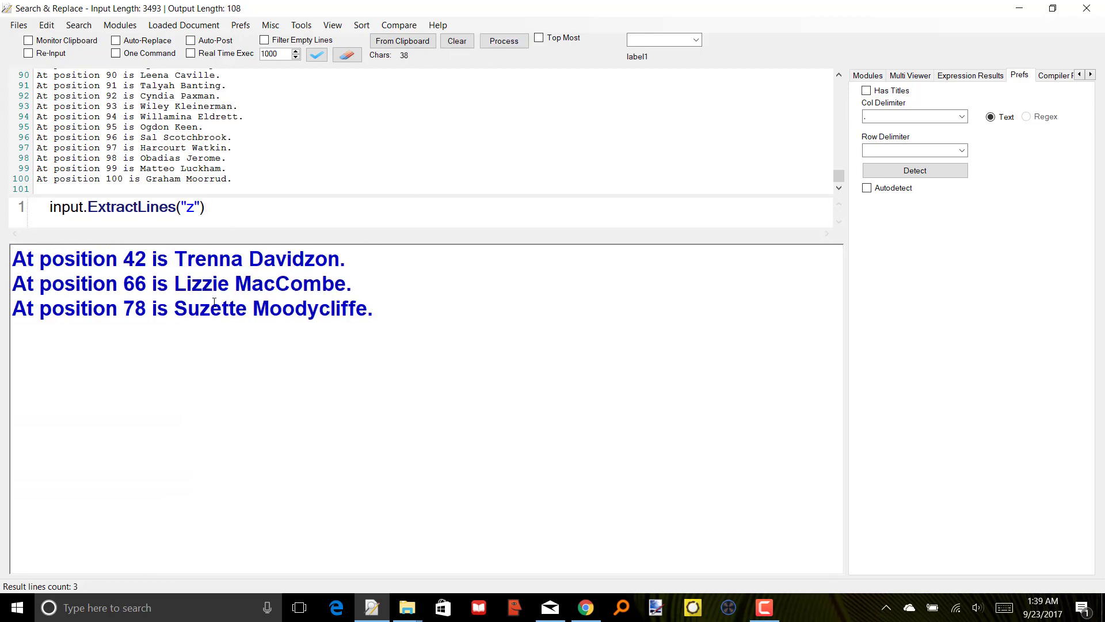
left_click_drag(400, 301, 4, 326)
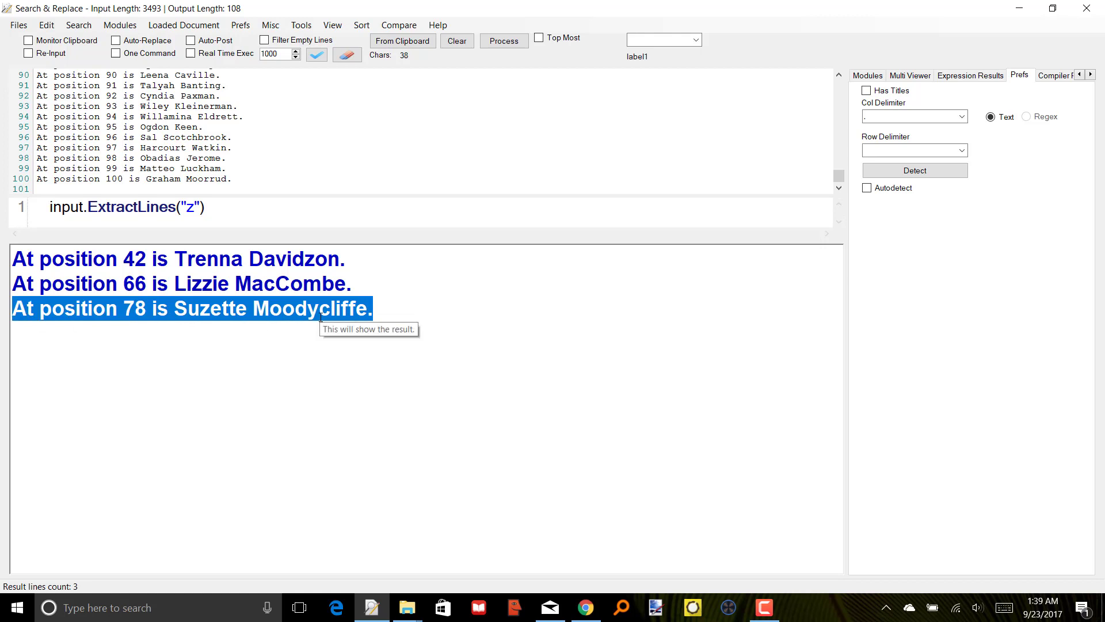
- Load the Casing.cs example module from Video Examples and process the sentences with input.ToUpper()
left_click(879, 75)
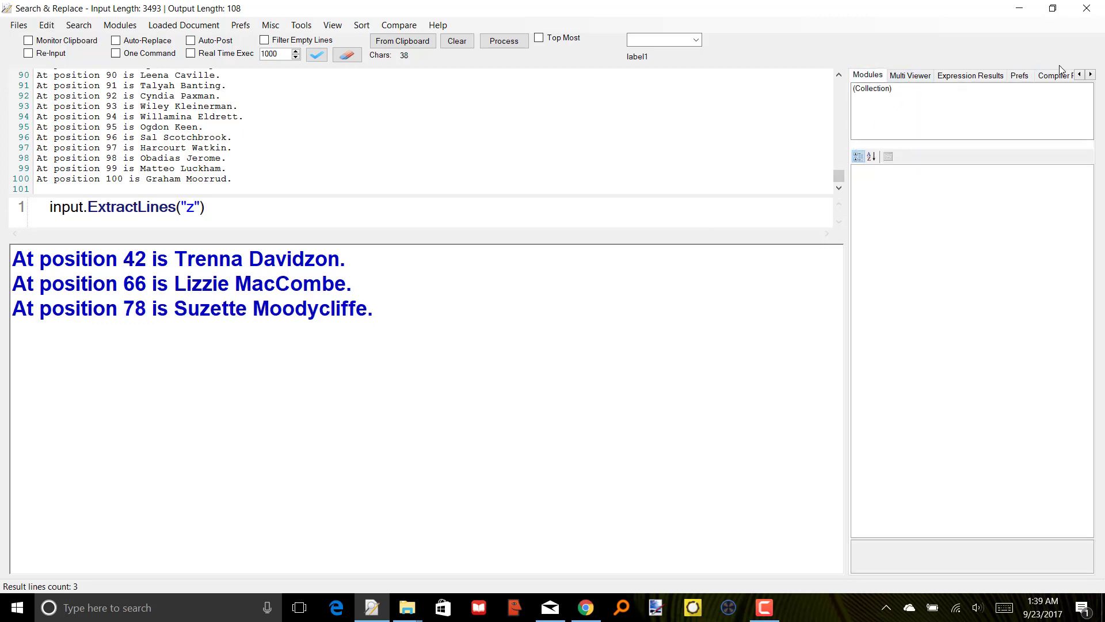
left_click(1080, 75)
left_click(886, 75)
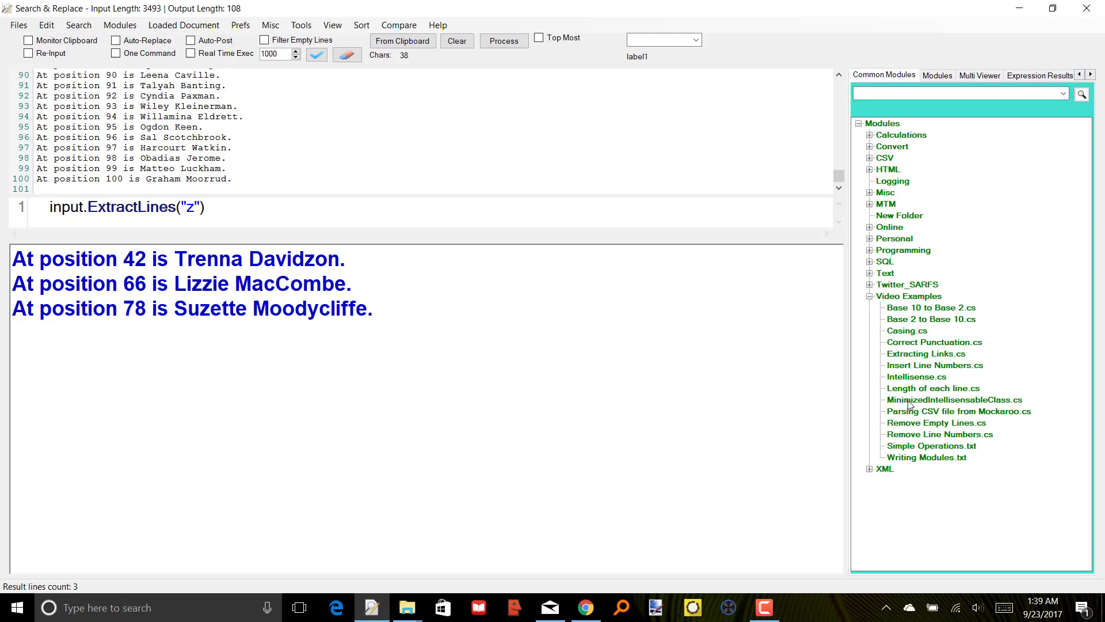
double_click(907, 331)
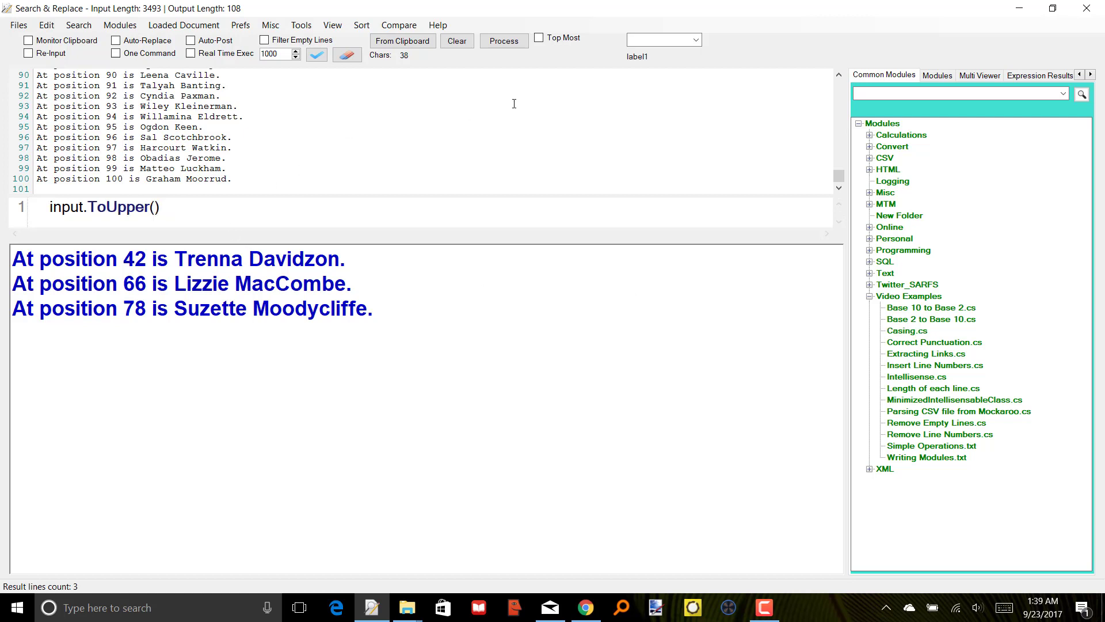
left_click(503, 42)
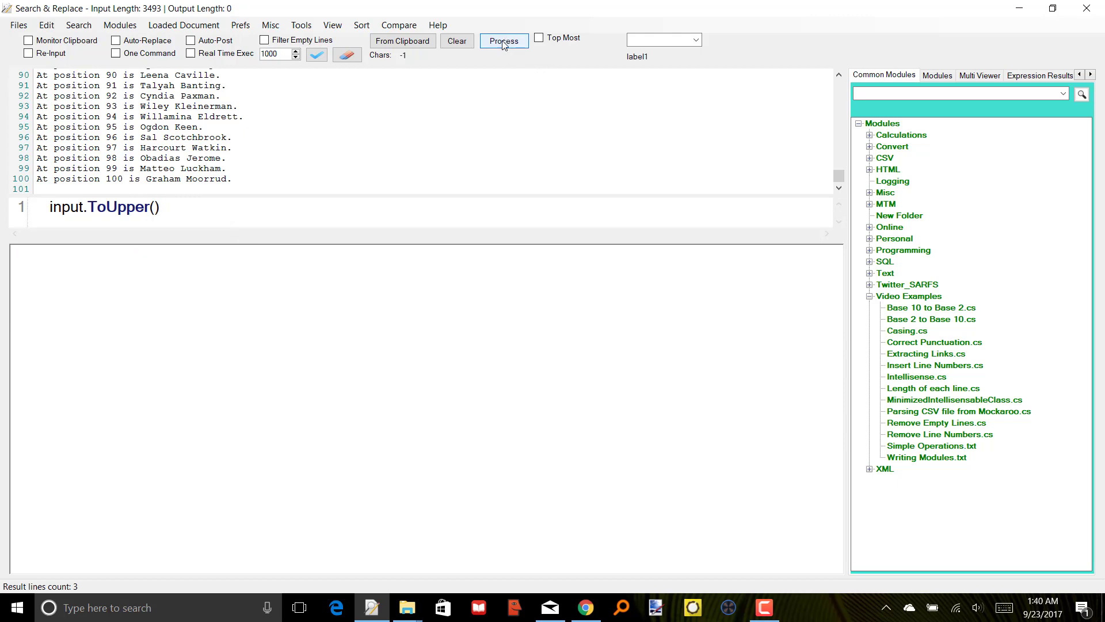
- Change the ToUpper method in the command to ToLower and process the sentences
double_click(120, 206)
key("BackSpace")
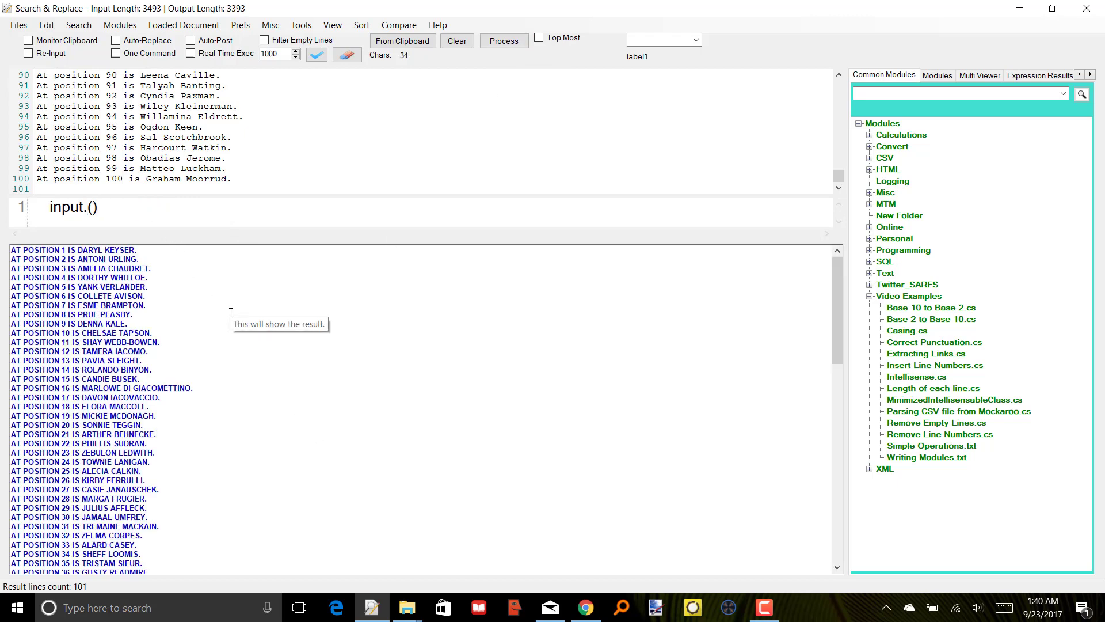
type("ToLower")
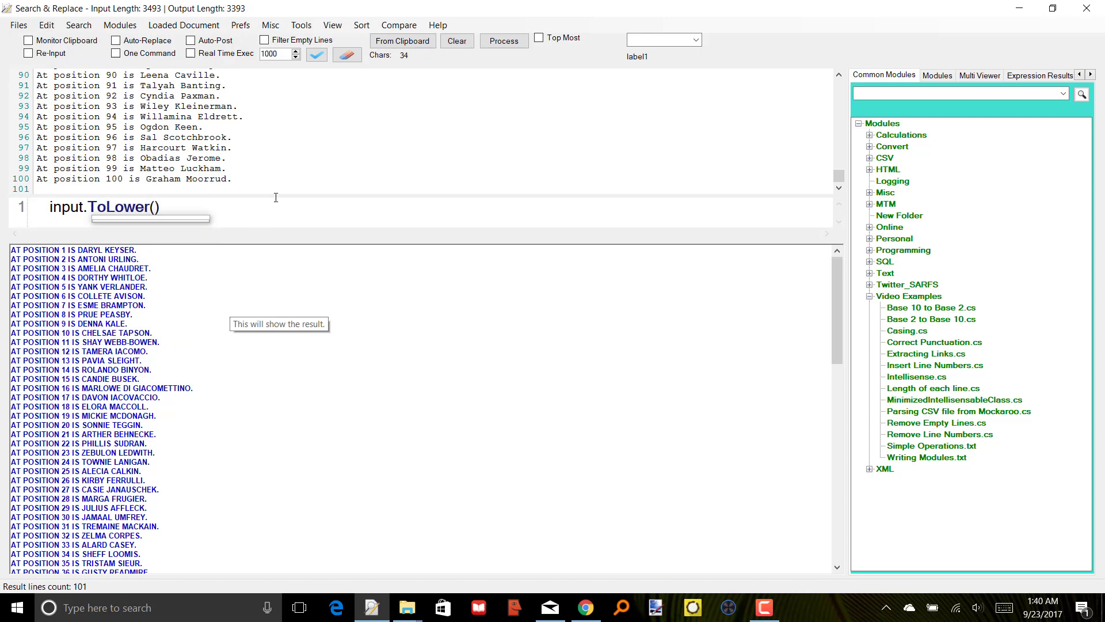
left_click(500, 43)
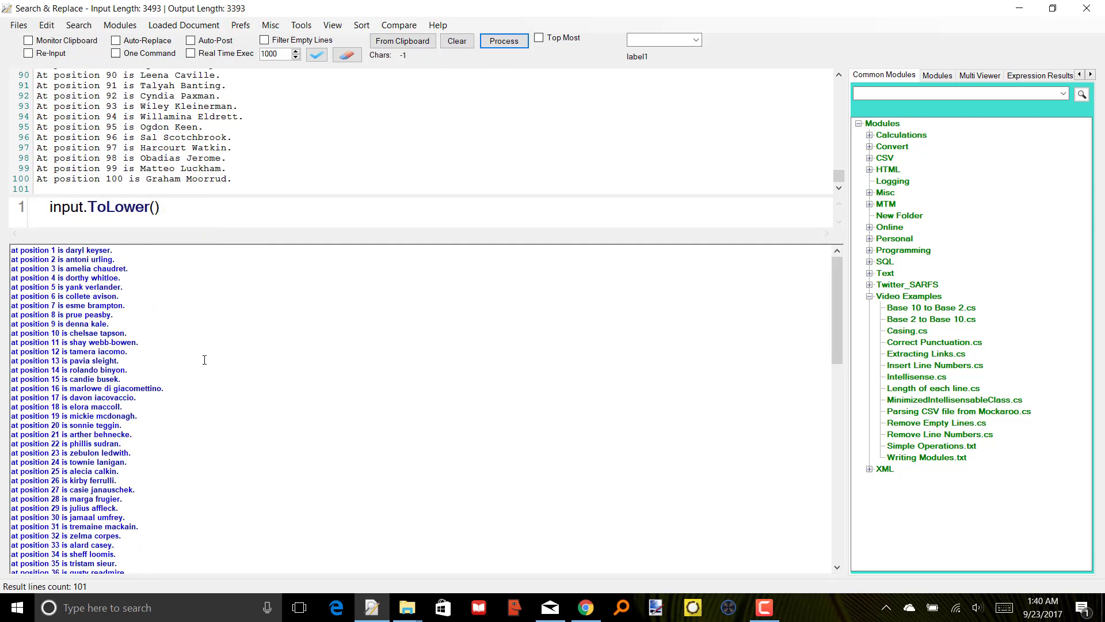
left_click(204, 360)
- Change the ToLower method to RandomCase and try to process the sentences with it
double_click(122, 212)
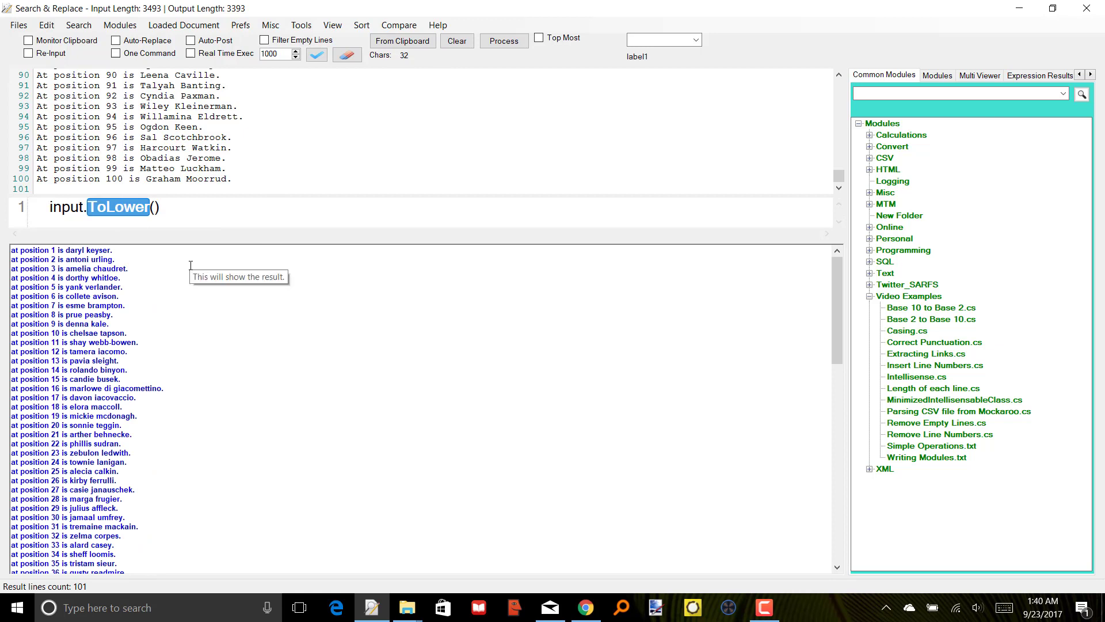
key("BackSpace")
type("RandomCase")
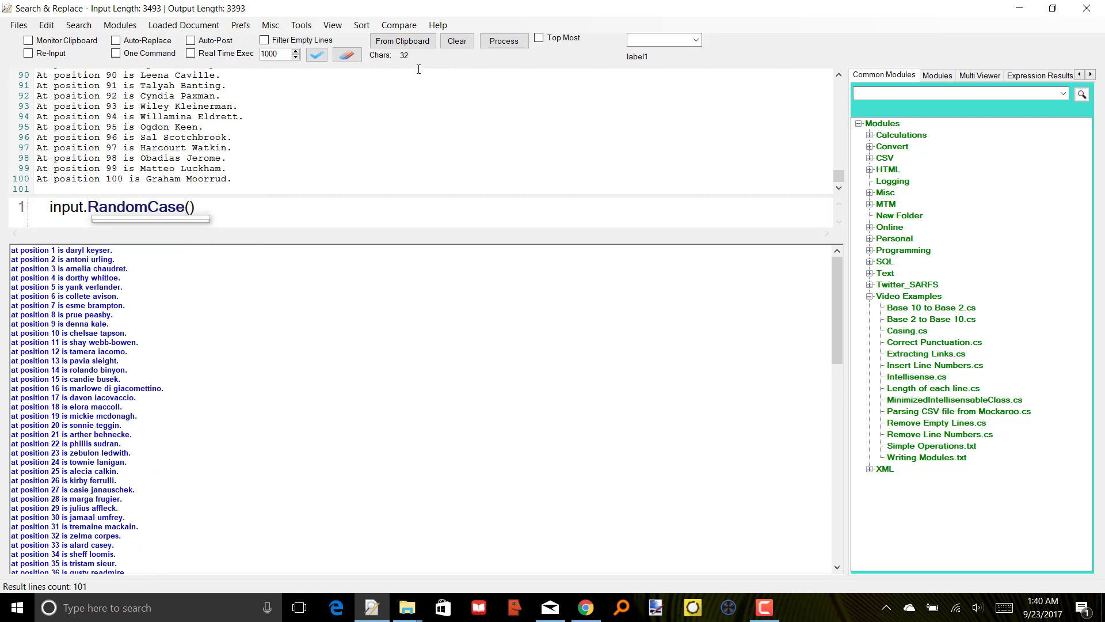
left_click(505, 46)
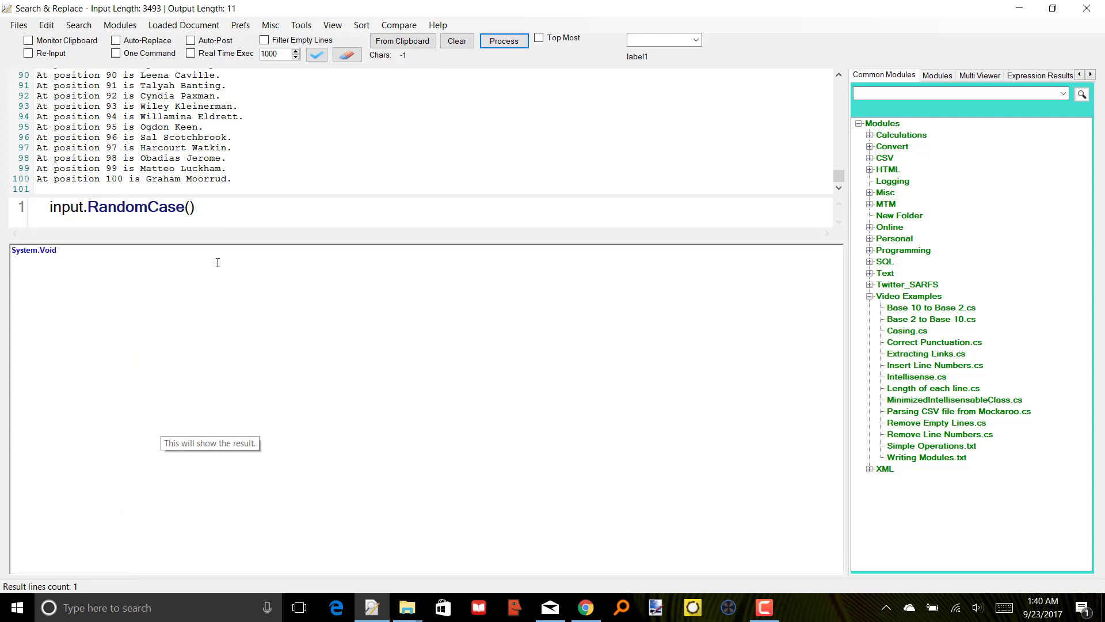
double_click(161, 211)
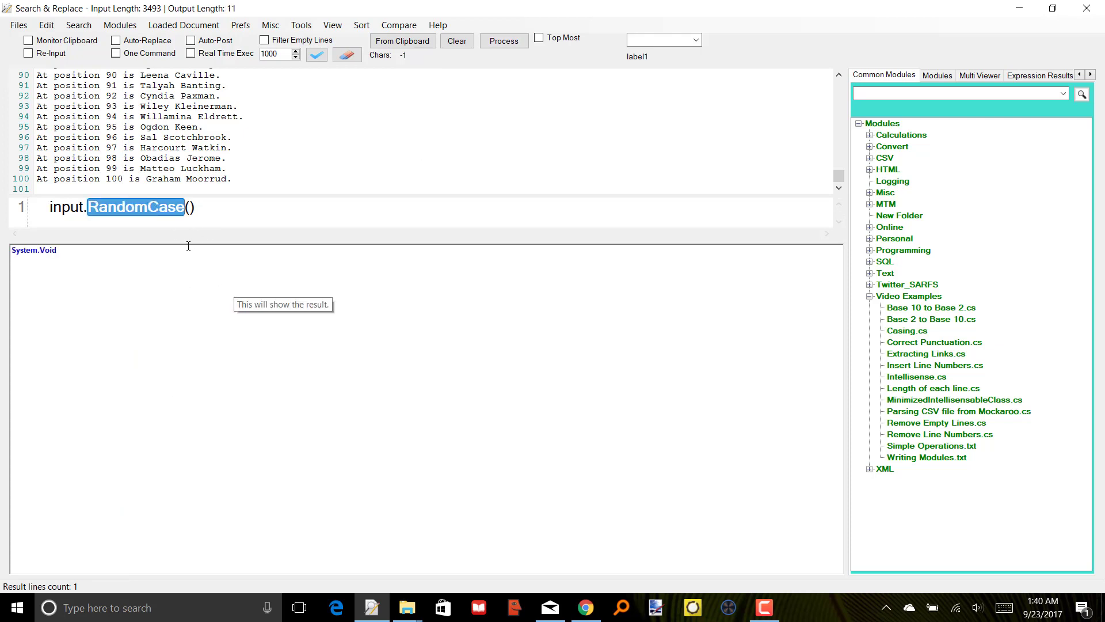
key("Right")
key("Right")
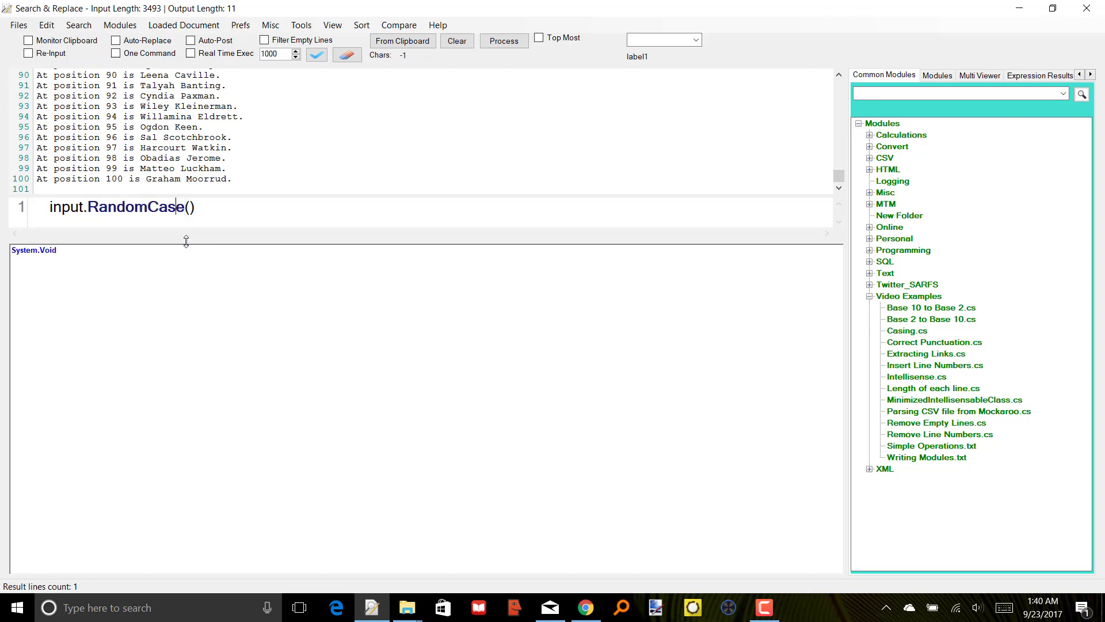
key("ctrl+shift+Left")
key("ctrl+shift+Left")
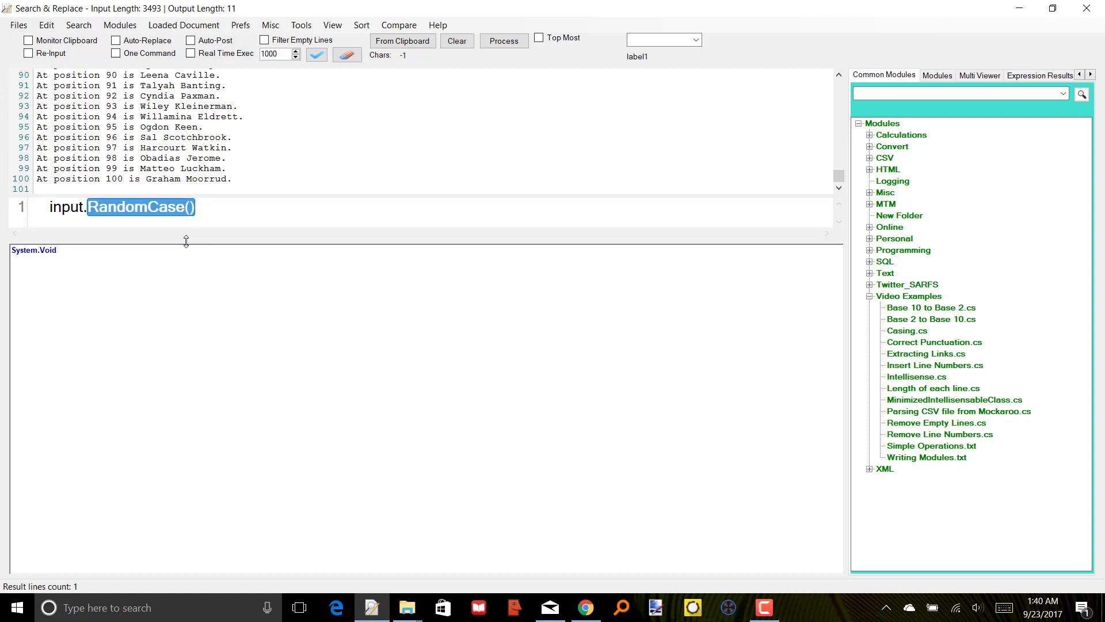
key("BackSpace")
key("BackSpace")
type(",")
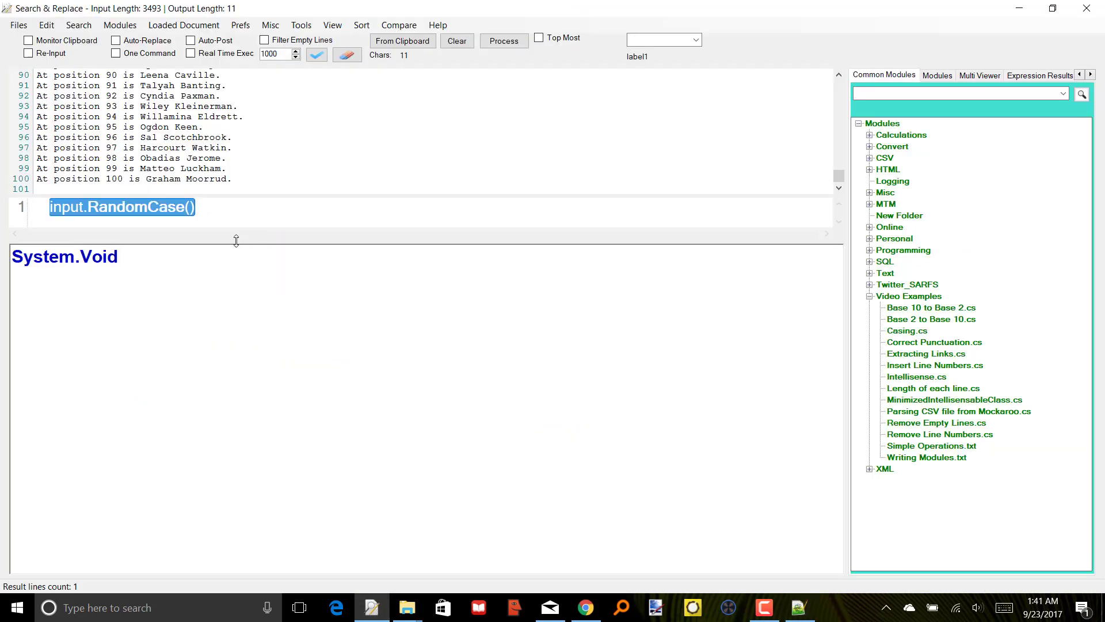
- Add the prefix To to the method name so the command reads input.ToRandomCase() and process the sentences
key("Left")
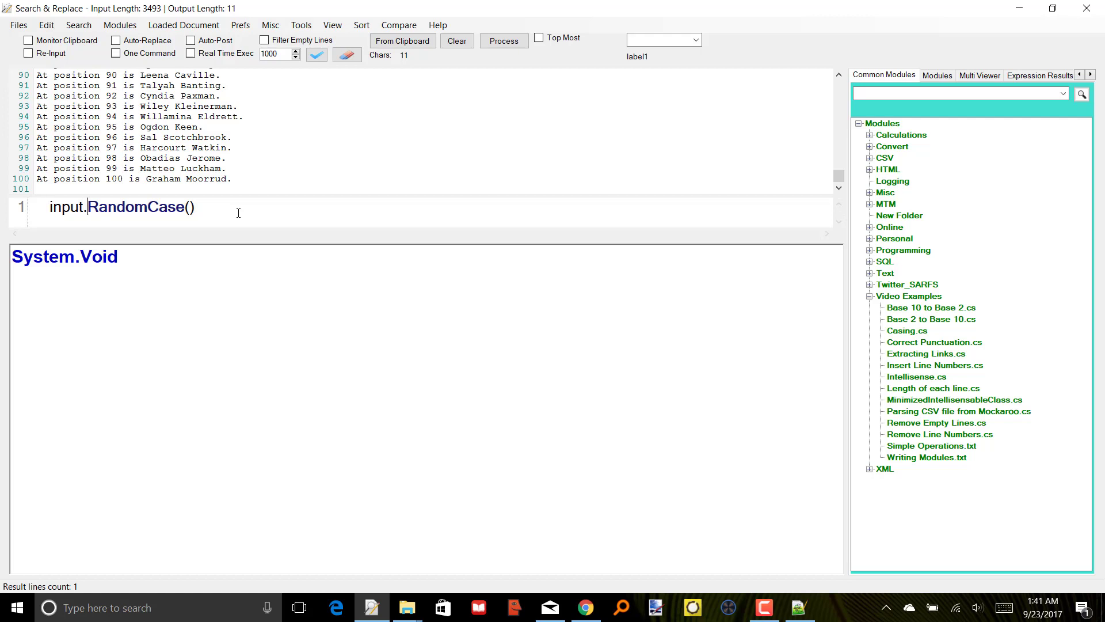
type("To")
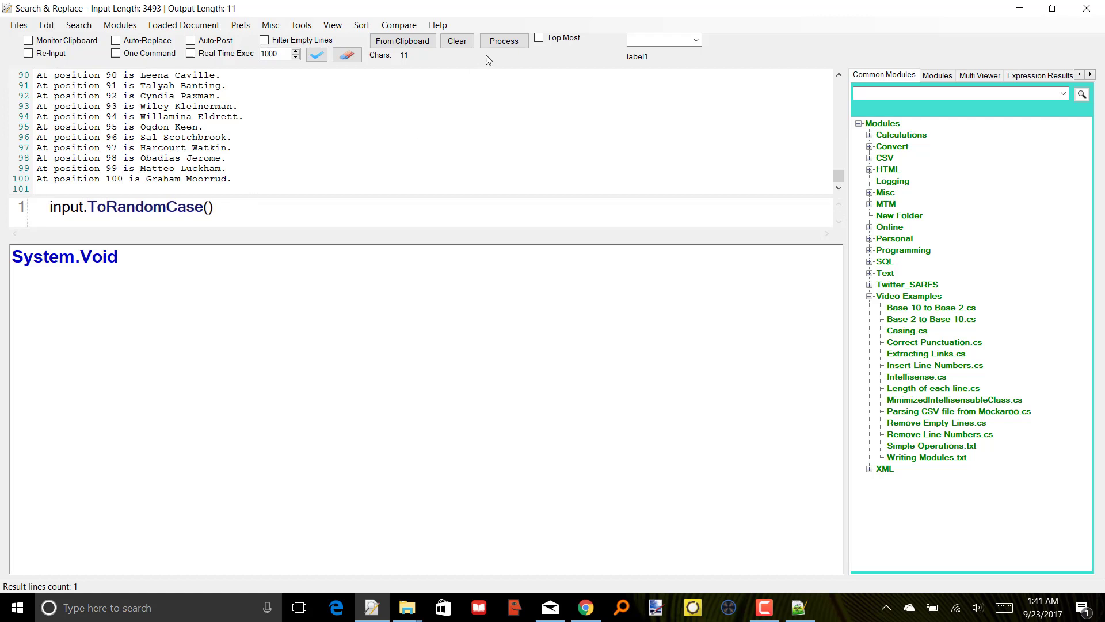
left_click(495, 43)
- Enlarge the random-case result text and look over the converted sentences
left_click(319, 354)
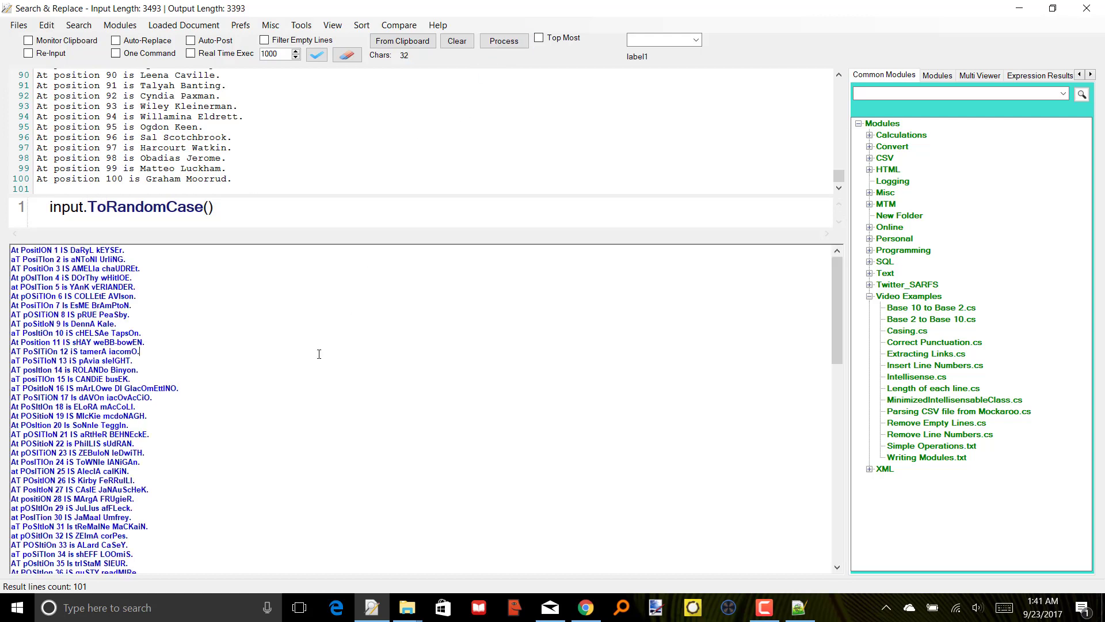
scroll(319, 354, "up", 5)
scroll(319, 354, "down", 2)
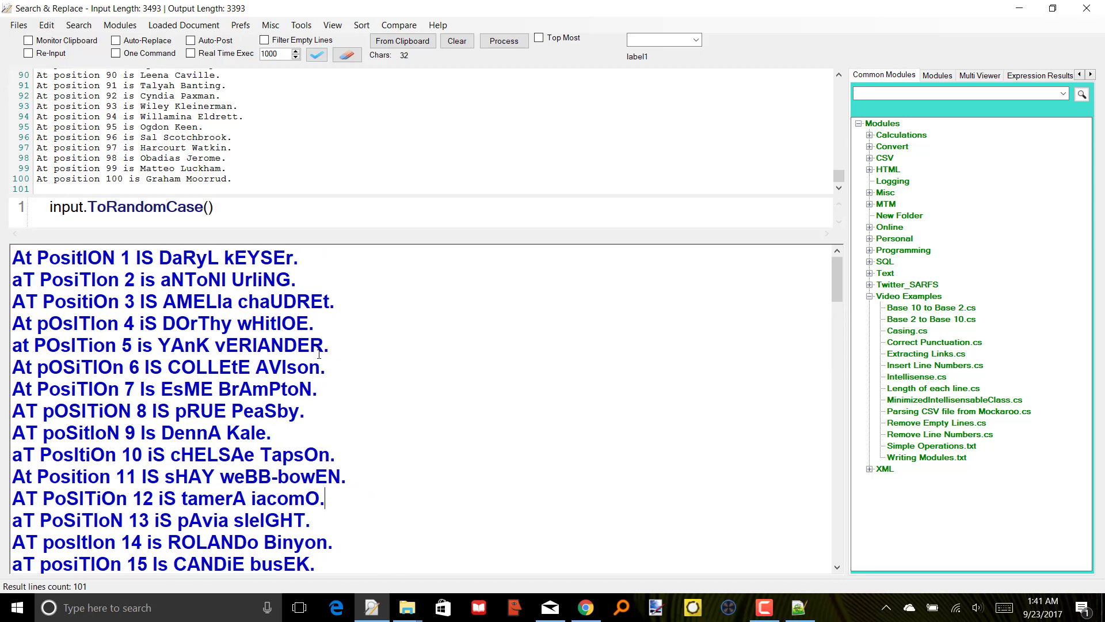
scroll(319, 354, "down", 2)
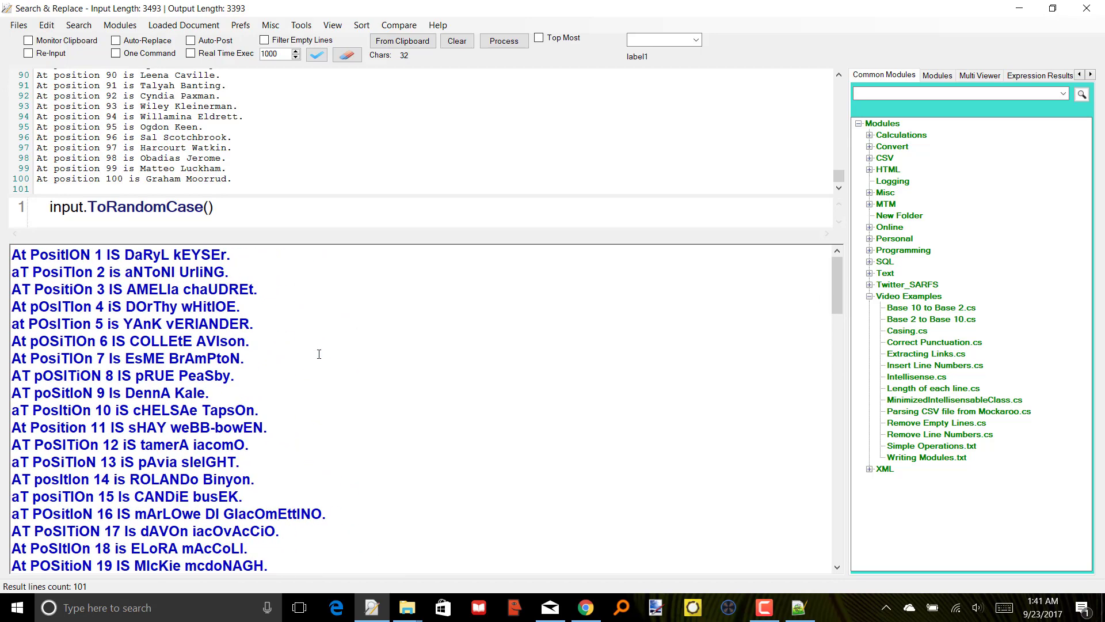
scroll(319, 354, "down", 2)
scroll(319, 354, "up", 4)
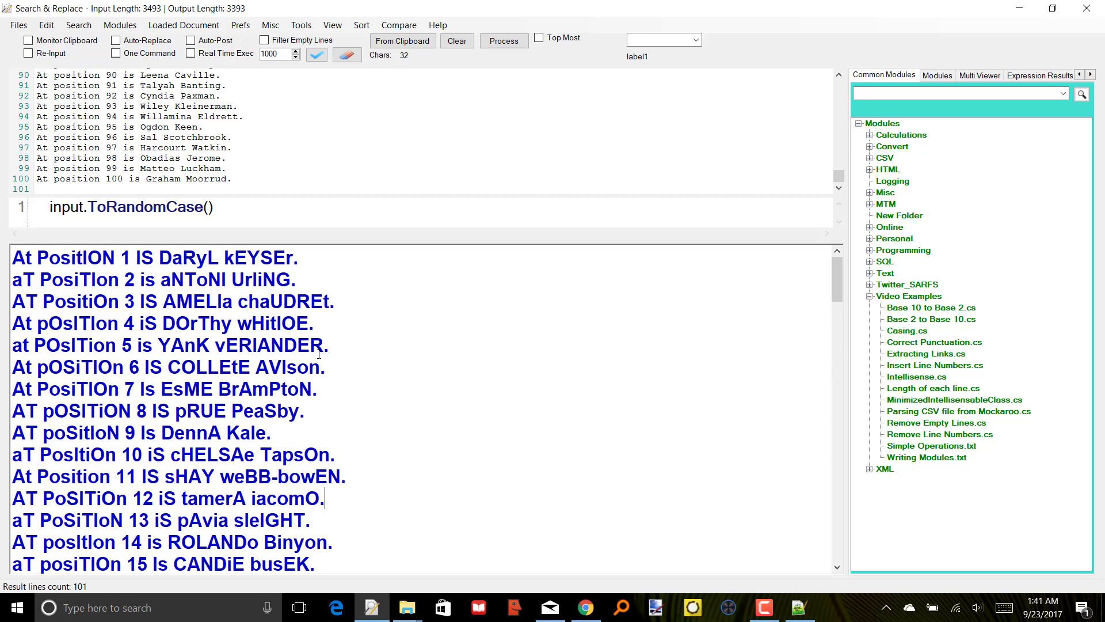
- Replace the ToRandomCase expression with input.CorrectPunctuation()
scroll(319, 354, "up", 2)
left_click(270, 199)
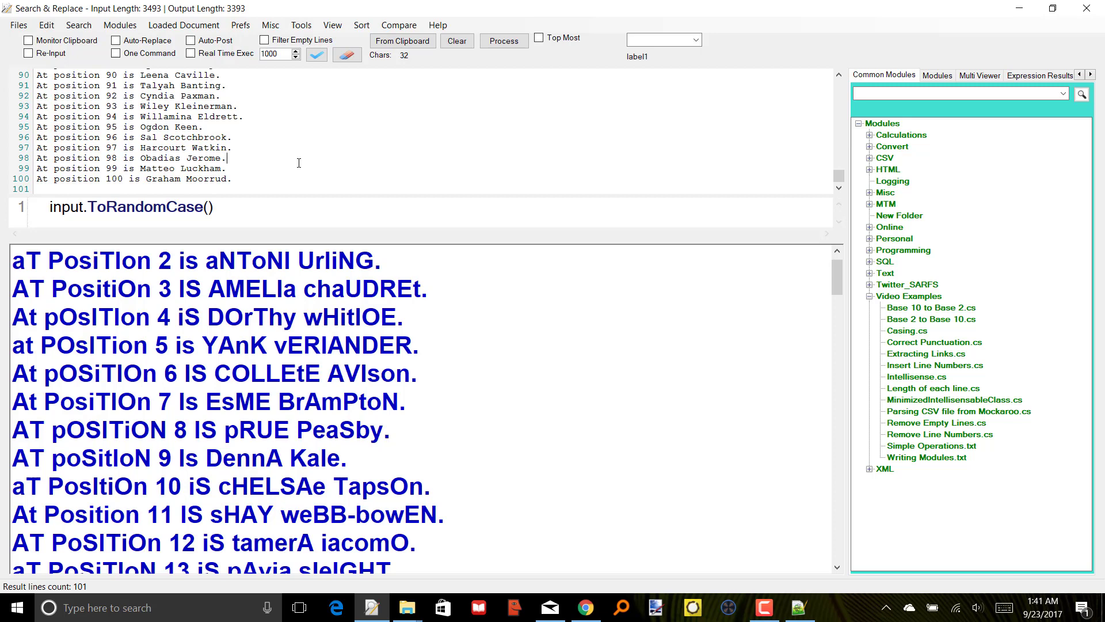
key("ctrl+a")
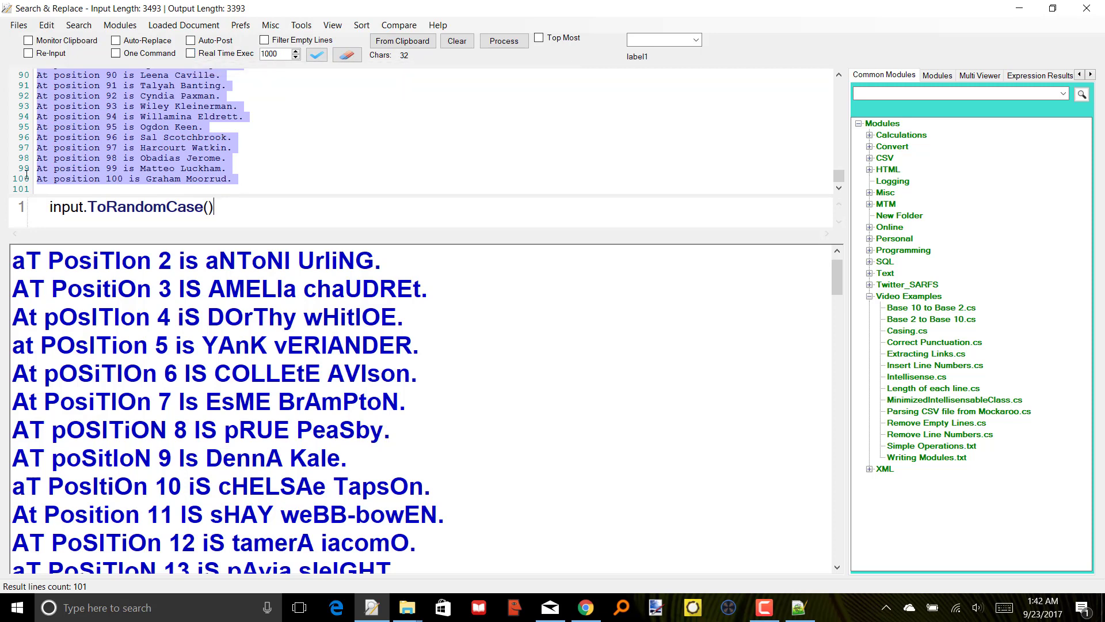
key("ctrl+a")
type("input.")
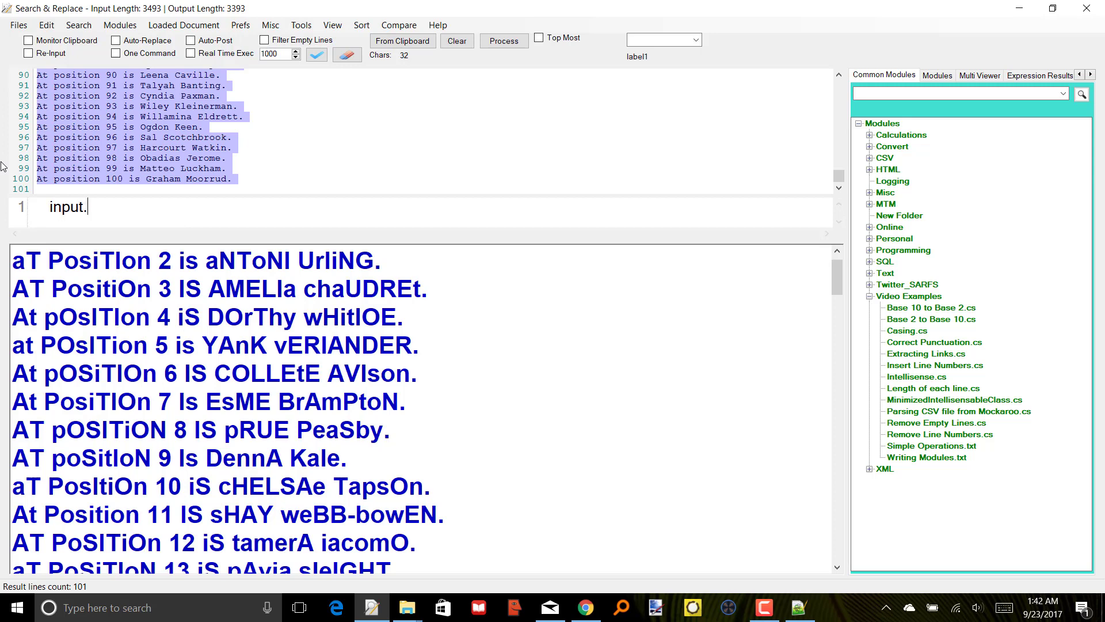
type("Corre")
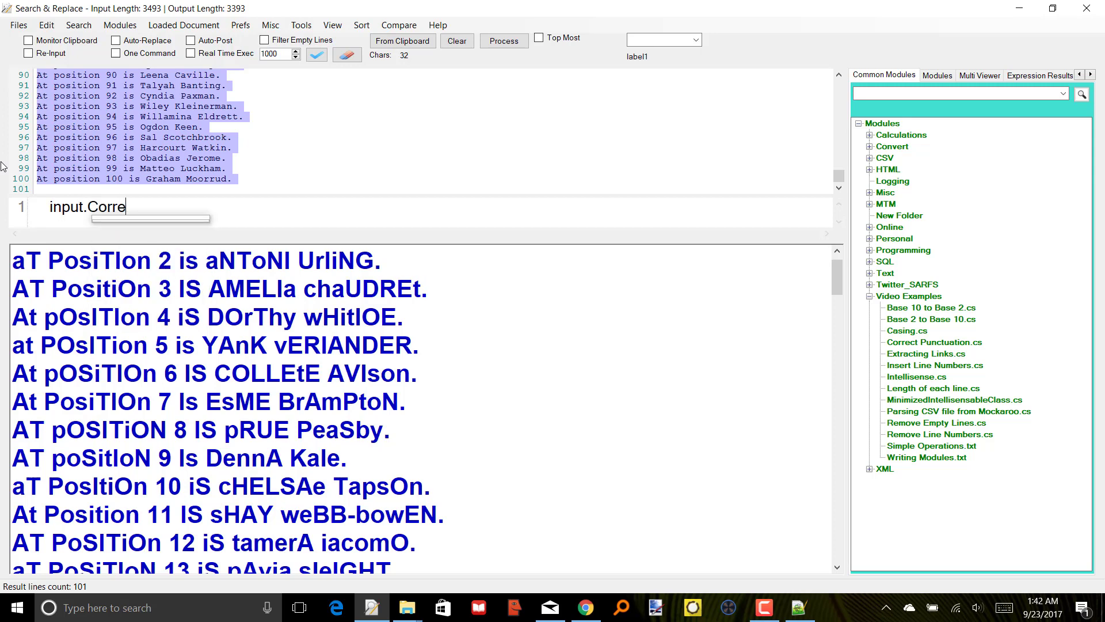
type("ctPunctuation()")
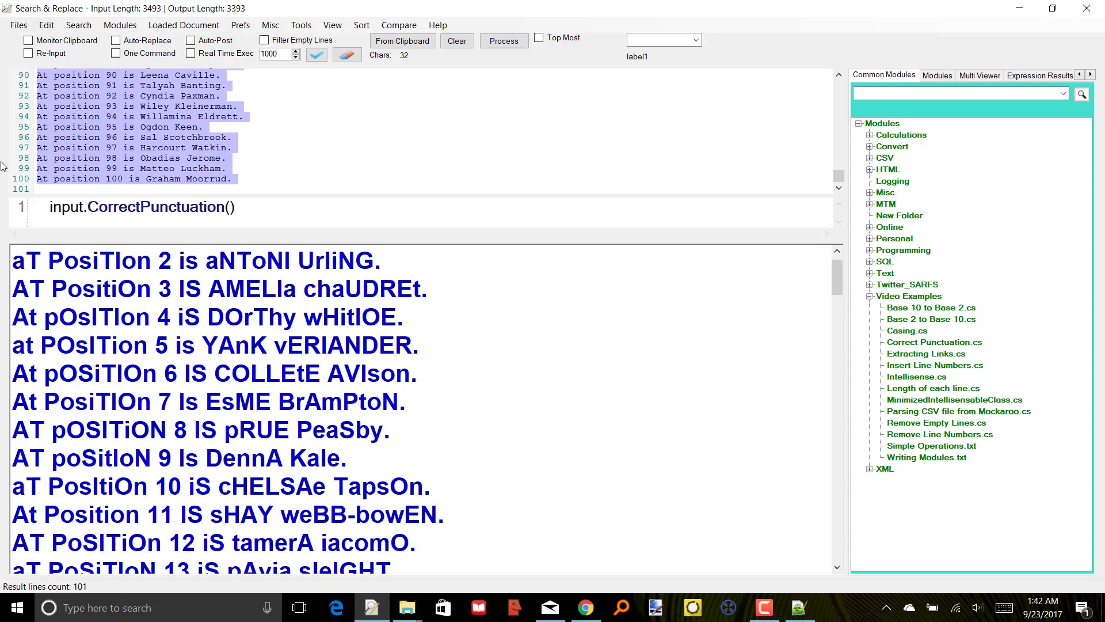
type(".")
key("BackSpace")
- Clear the expression and write input.CorrectPunctuation() again from scratch
key("ctrl+shift+Left")
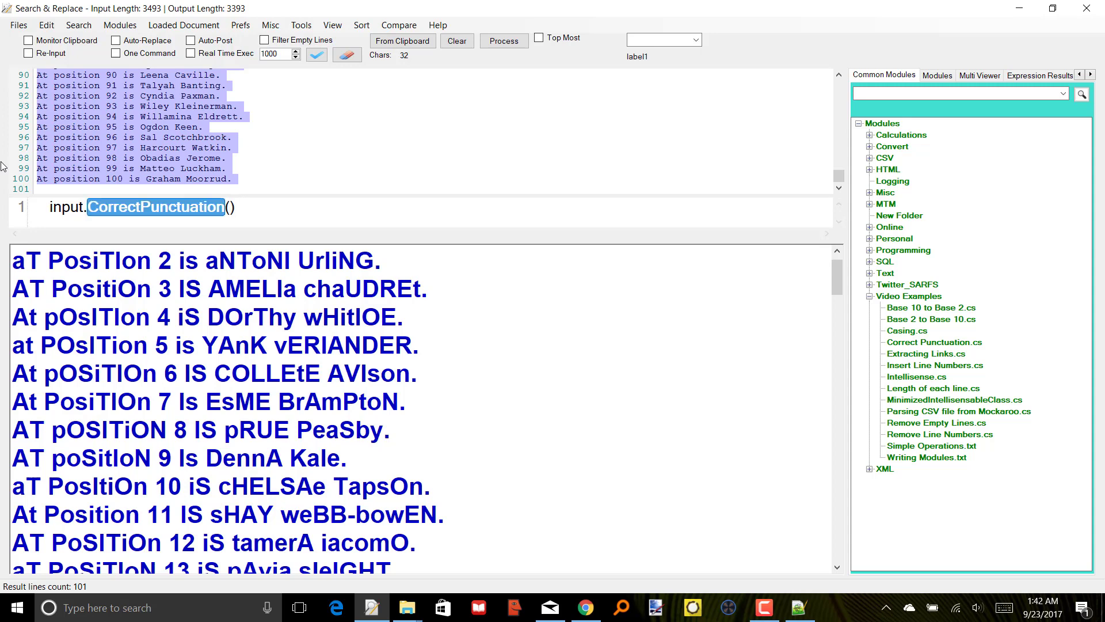
key("BackSpace")
key("BackSpace")
key("ctrl+a")
type(".")
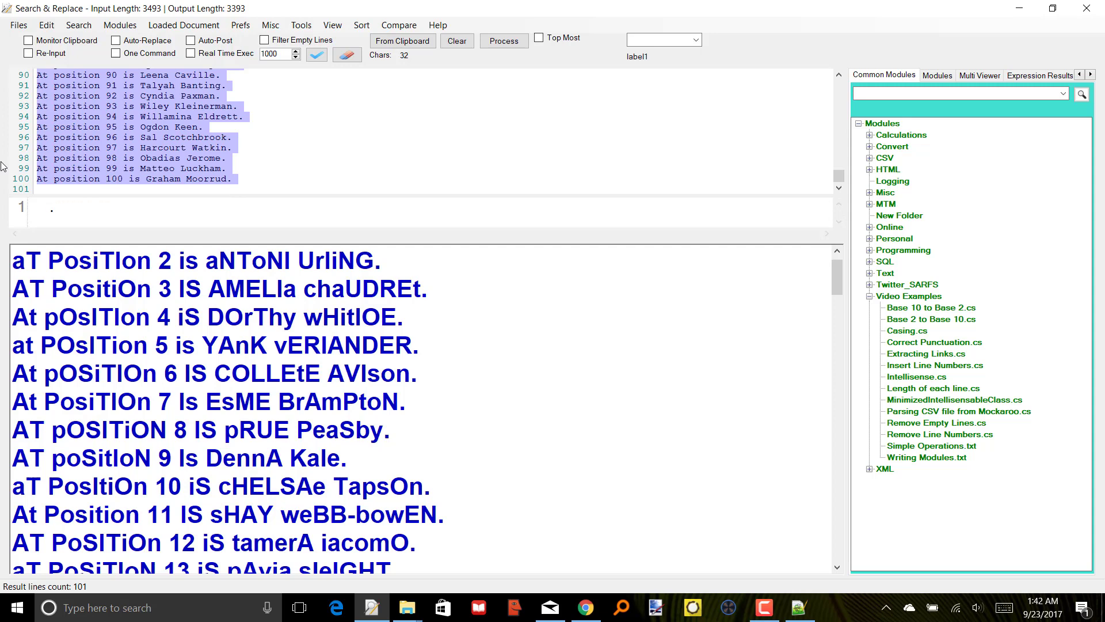
key("BackSpace")
type("i")
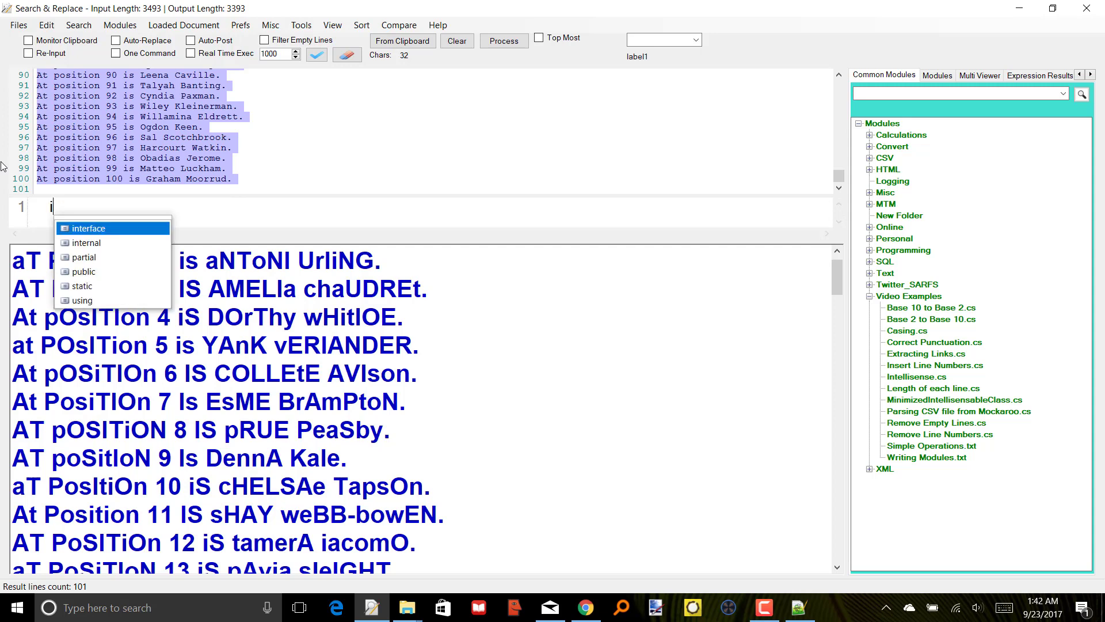
type("nput.Corre")
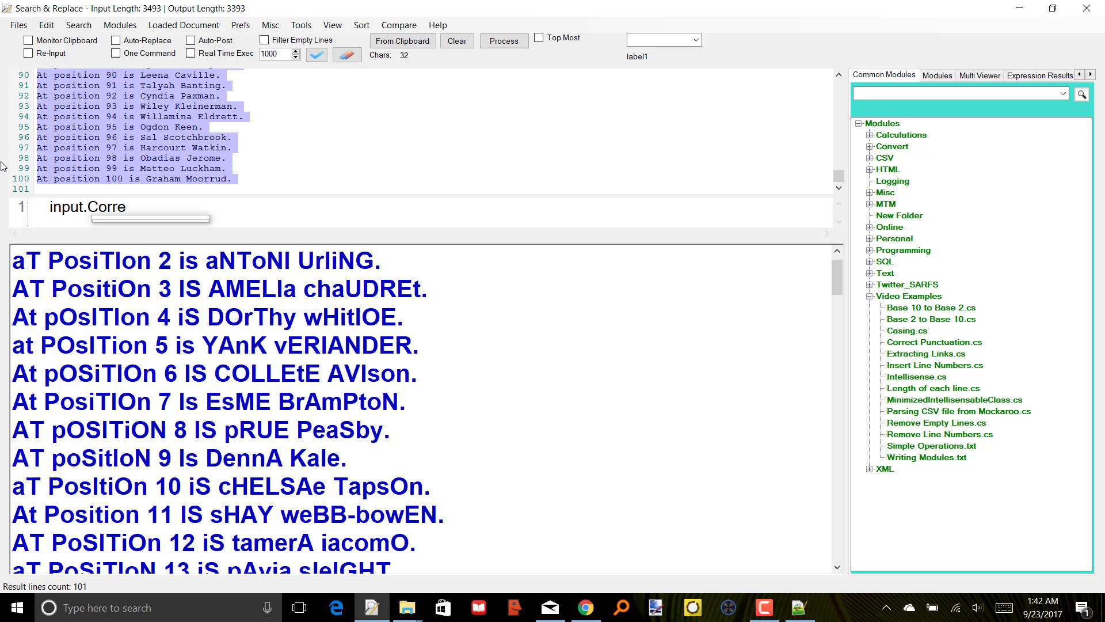
left_click(172, 220)
mouse_move(173, 215)
left_mouse_down()
mouse_move(190, 200)
mouse_move(208, 107)
mouse_move(175, 236)
left_mouse_up()
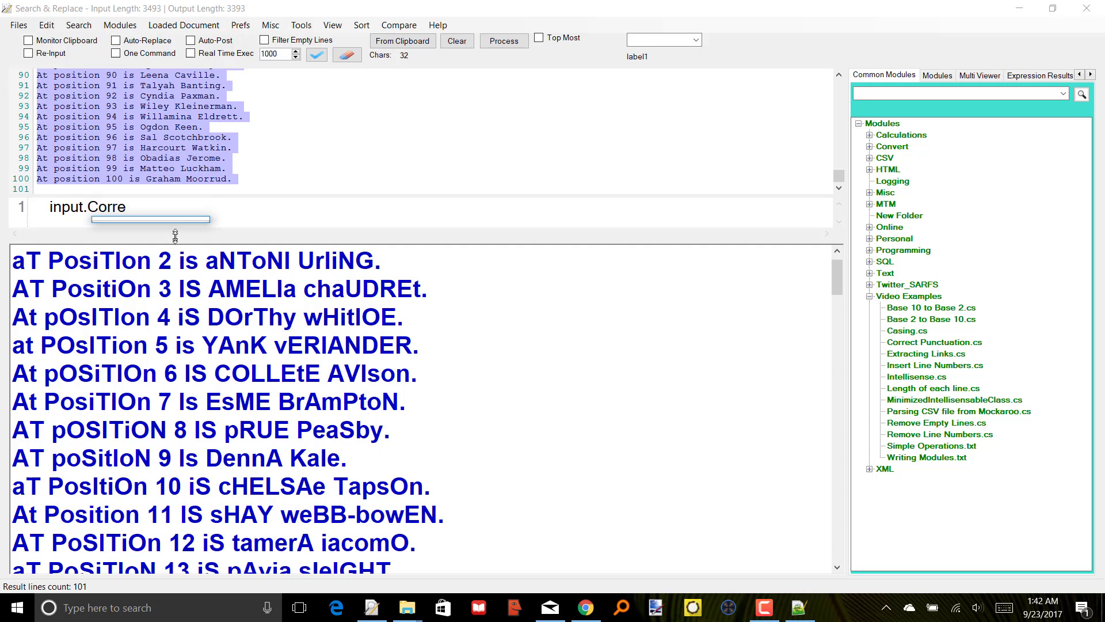
left_click(148, 208)
type("ctPun")
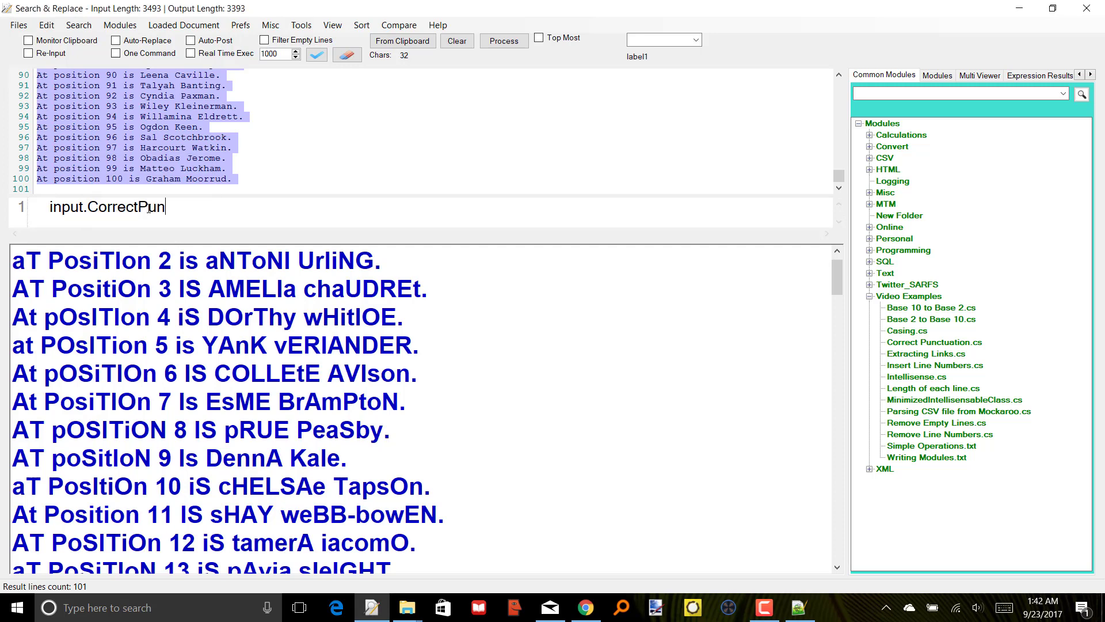
type("ctua")
key("BackSpace")
type("uation()")
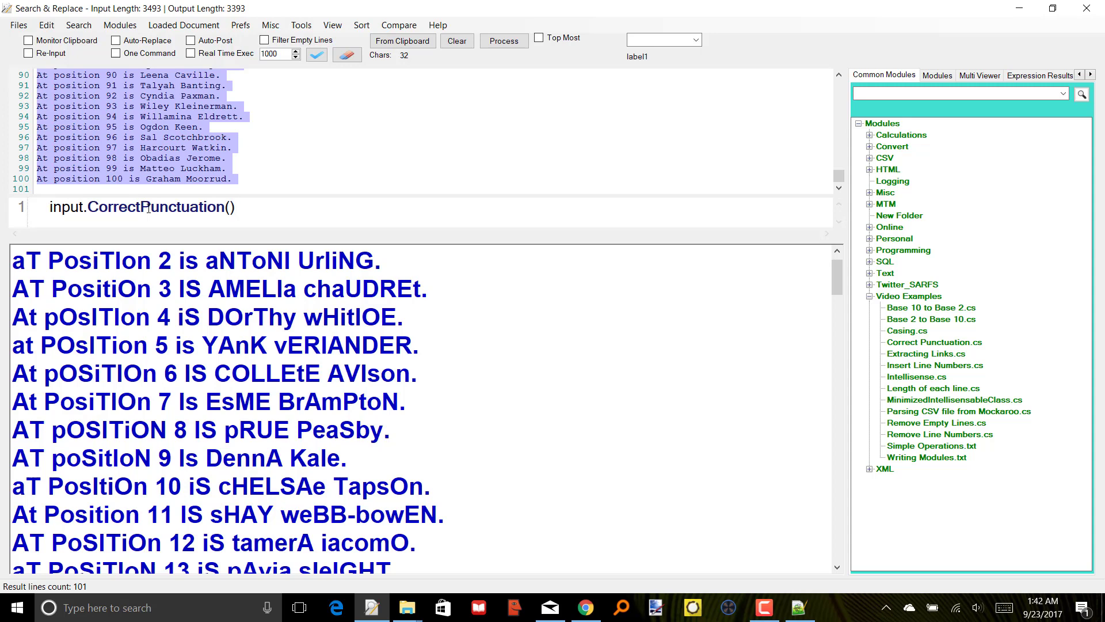
double_click(149, 208)
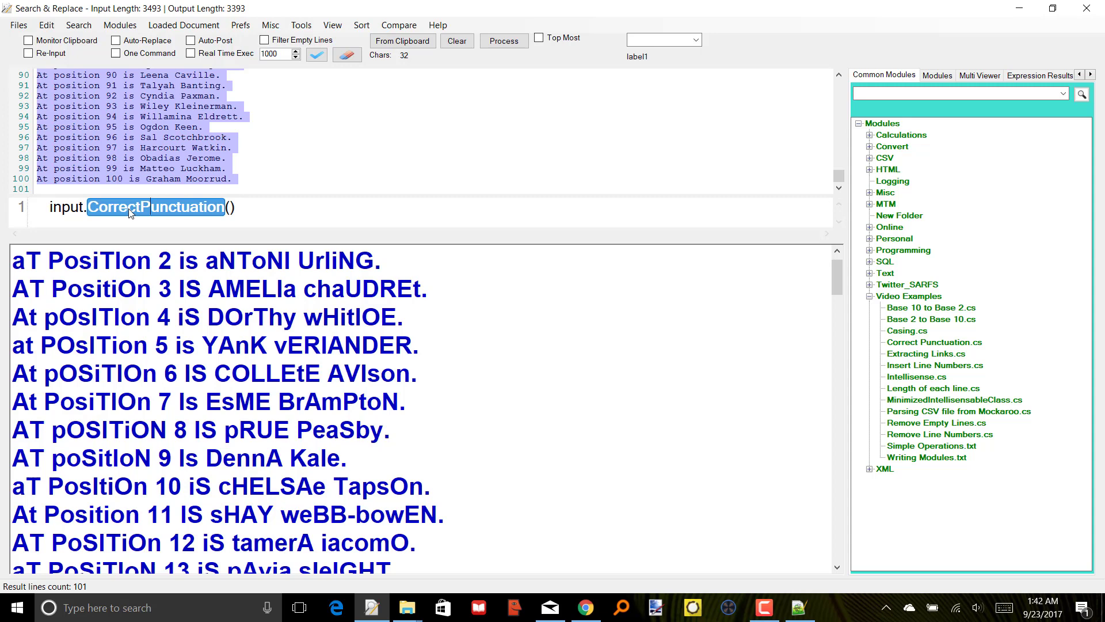
left_click(130, 211)
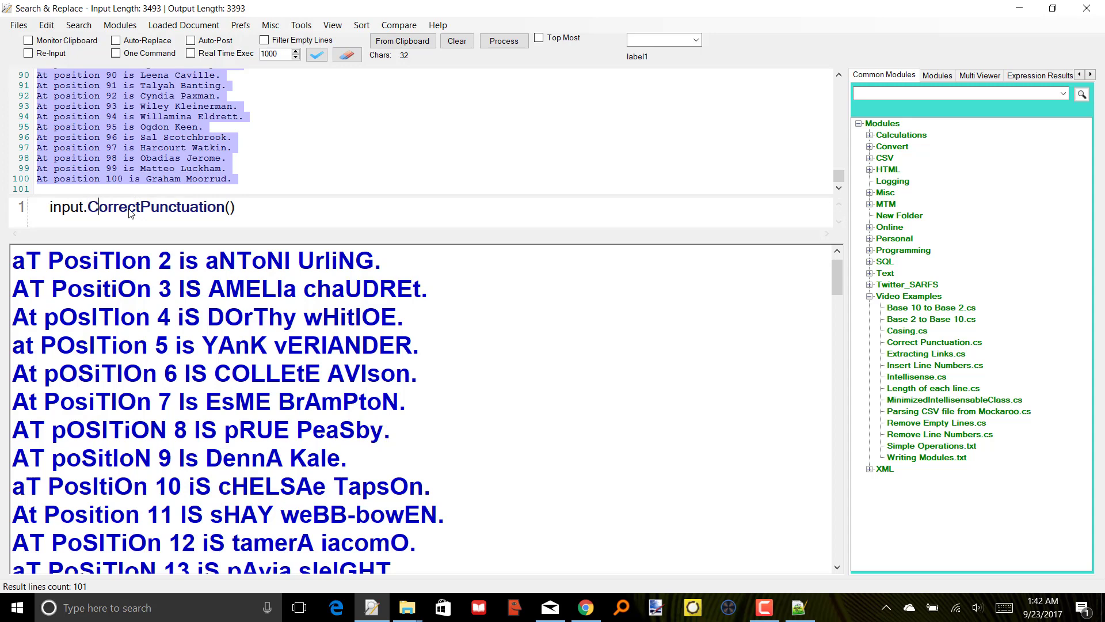
type("C")
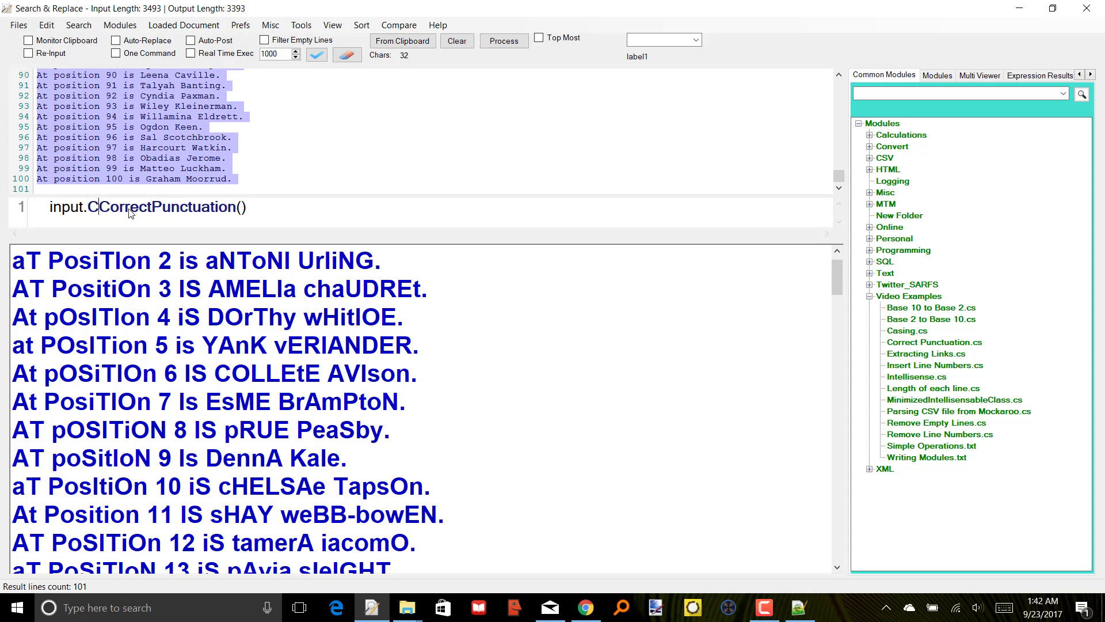
key("ctrl+shift+Right")
key("Right")
key("Home")
key("Delete")
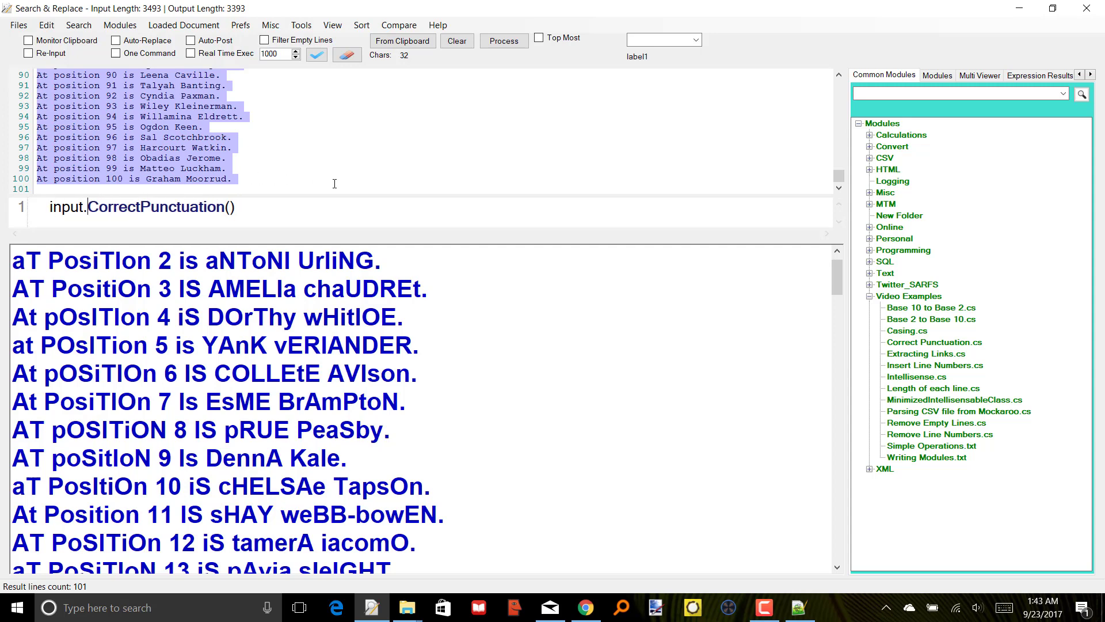
- Delete all the numbered "At position" lines from the input text
left_click(305, 161)
scroll(305, 160, "up", 7)
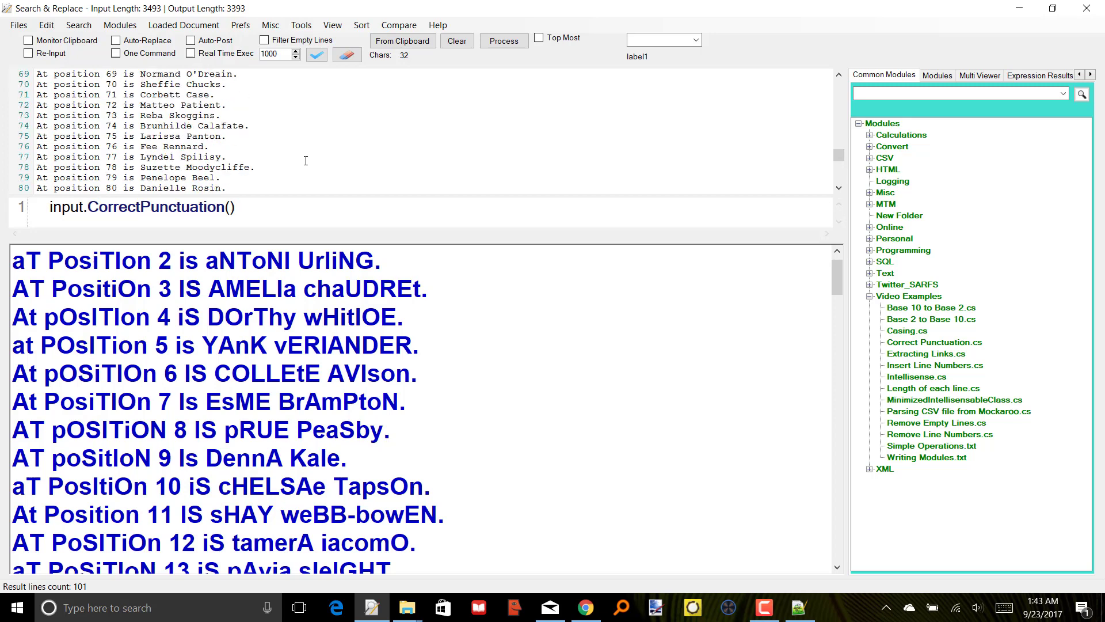
scroll(306, 161, "up", 20)
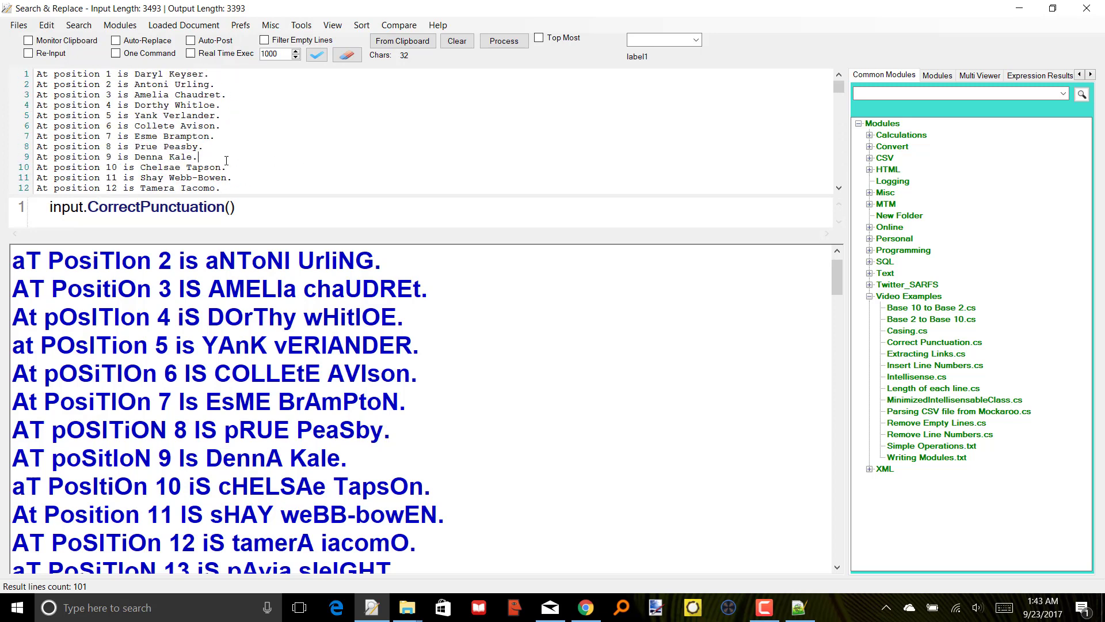
key("ctrl+a")
key("Delete")
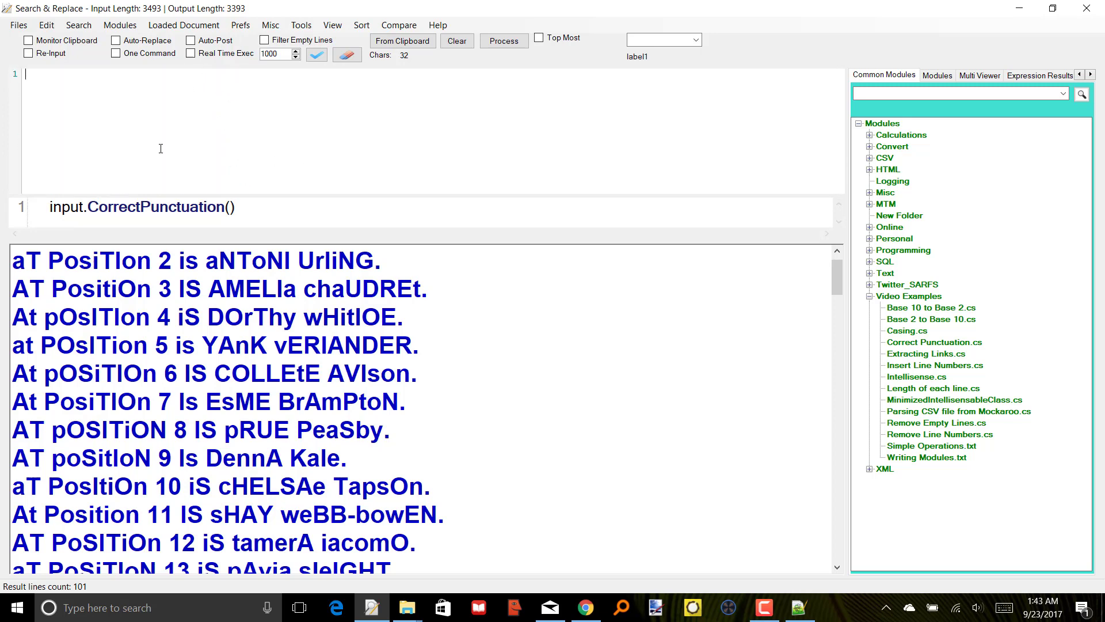
- Replace the CorrectPunctuation expression with $row.Length
double_click(185, 205)
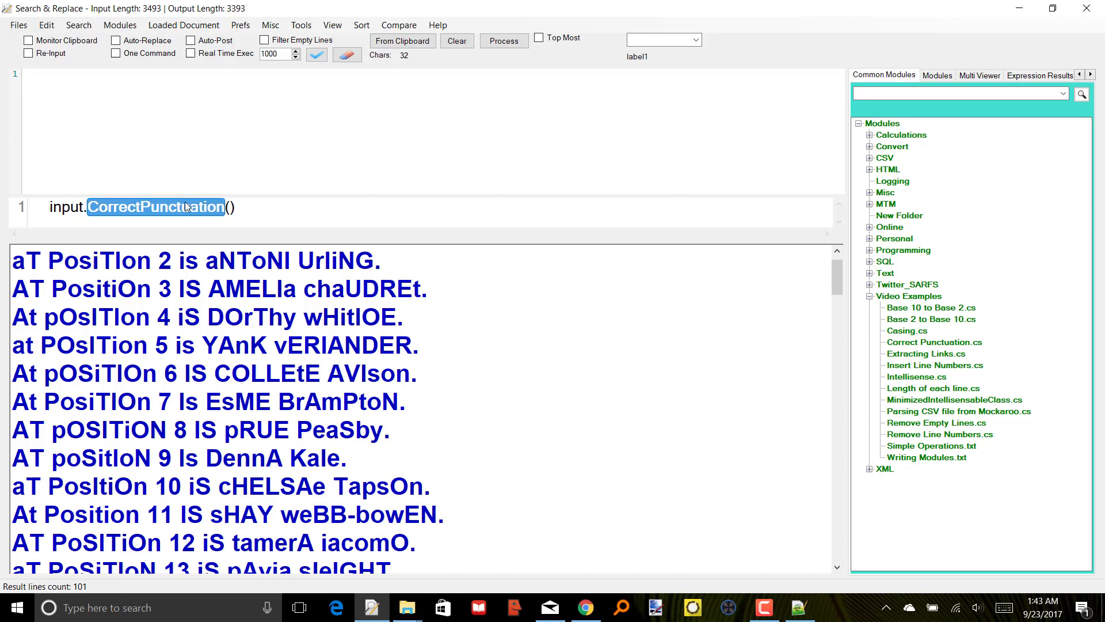
left_click(265, 215)
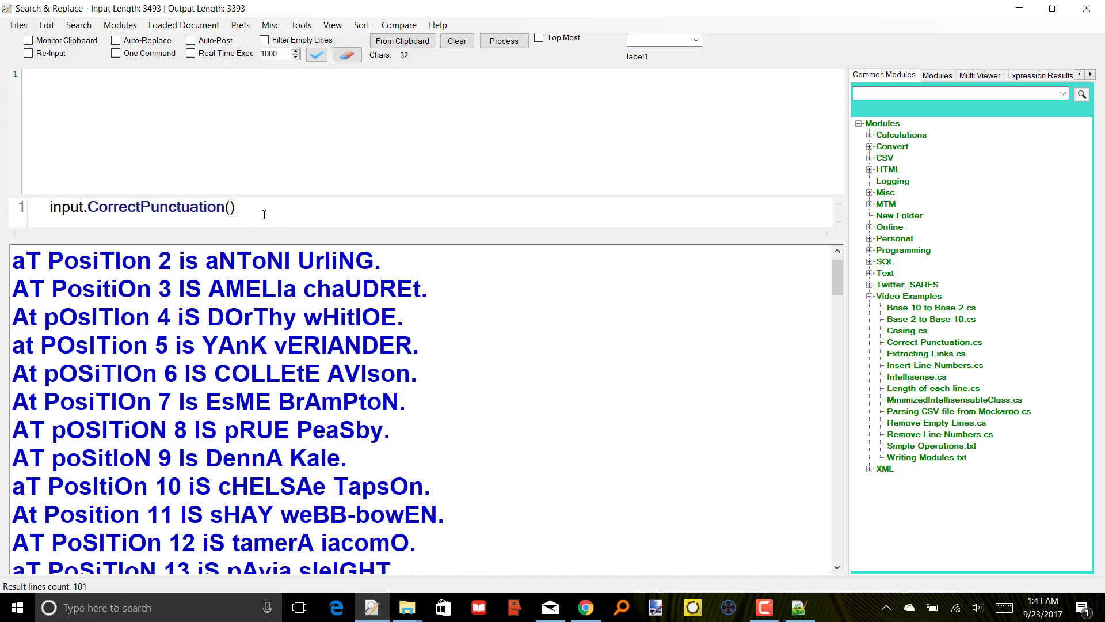
left_click_drag(247, 213, 46, 207)
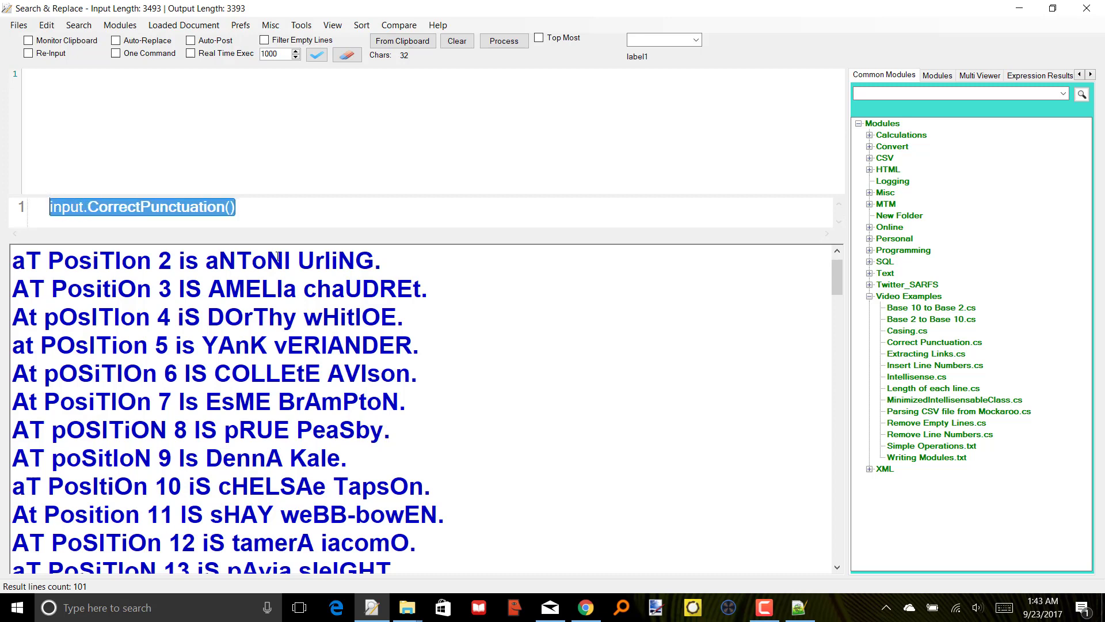
type("interface$")
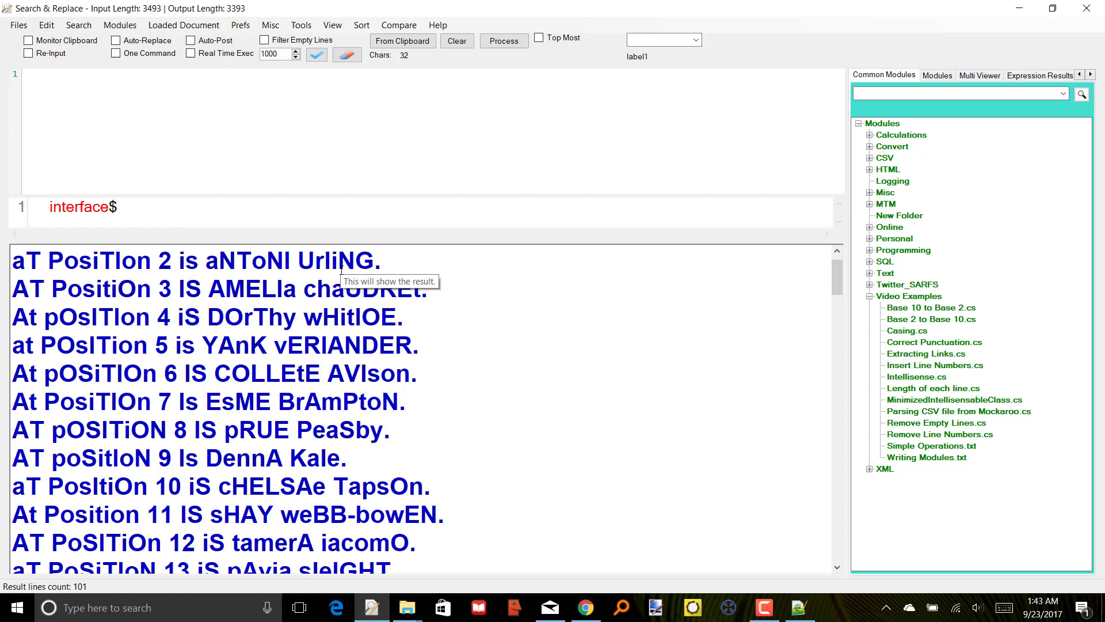
key("shift+Home")
key("BackSpace")
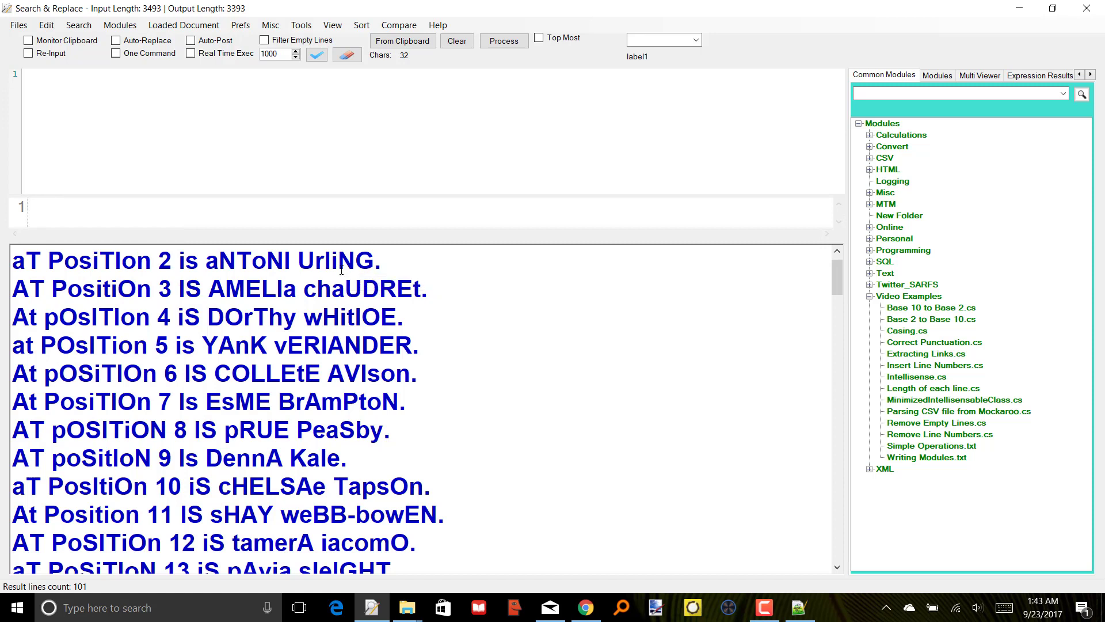
type("$row.le")
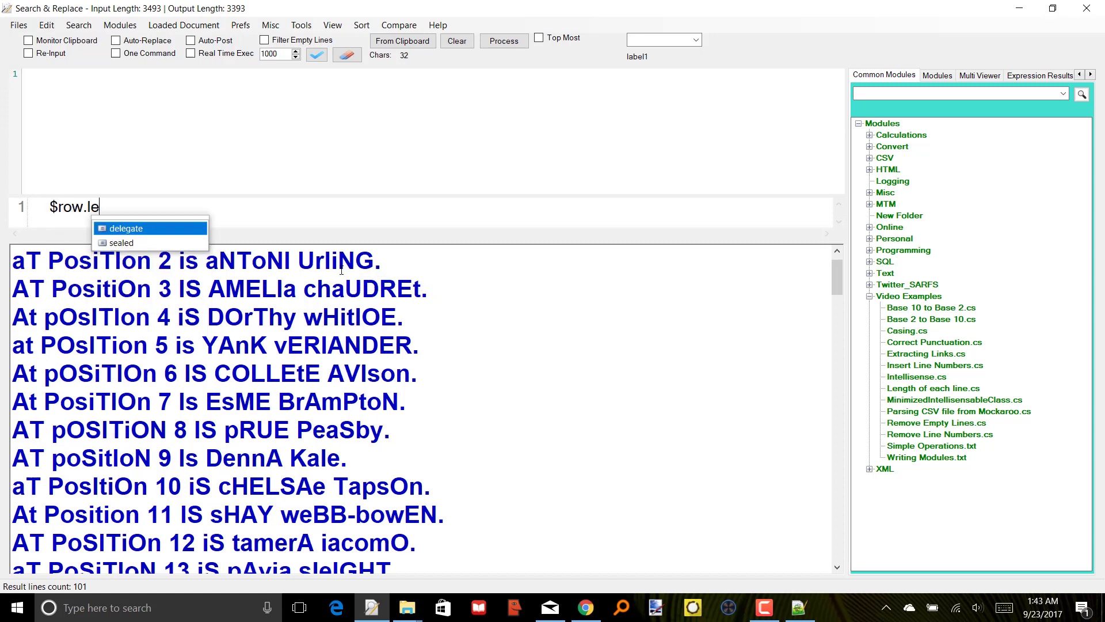
key("BackSpace")
key("BackSpace")
type("Length")
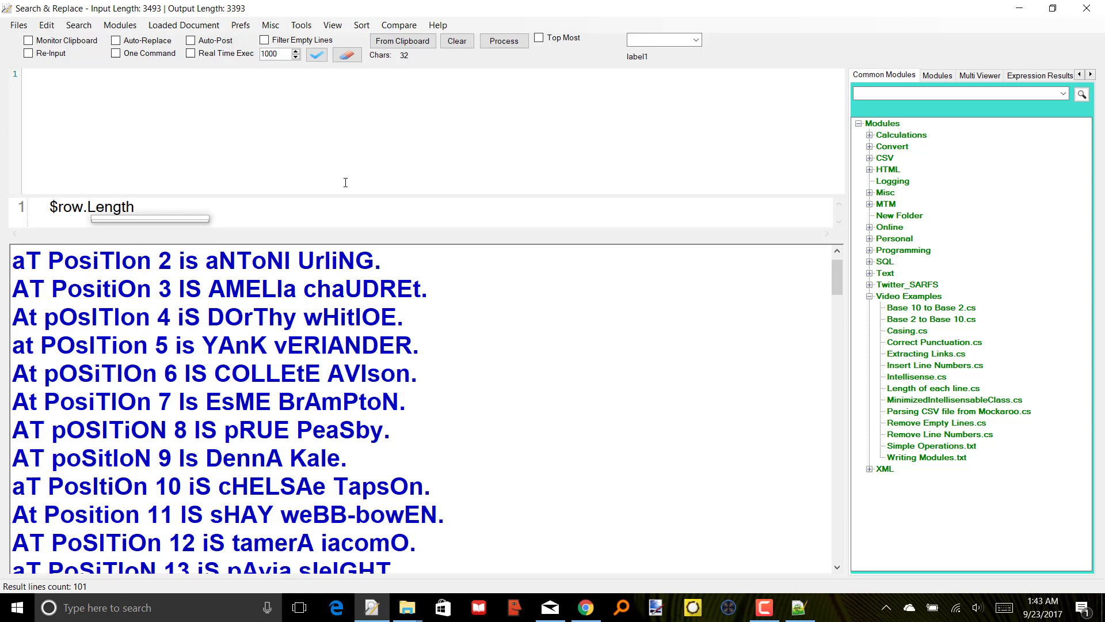
- Enter two lines of input text: "Hello guys." and "I hope you enjoy the video and"
left_click(287, 110)
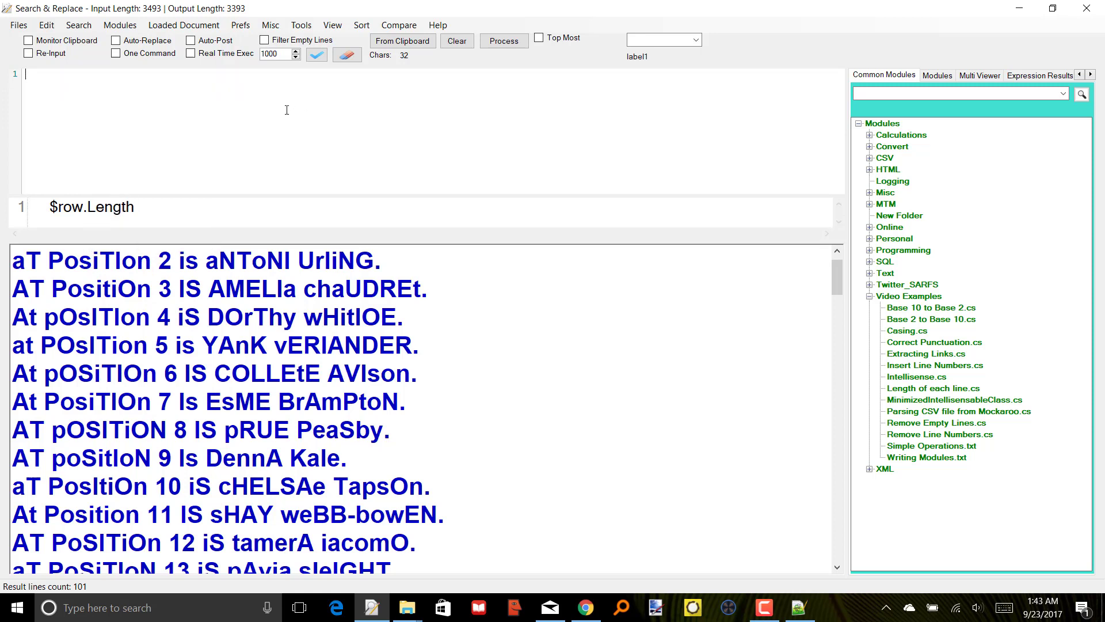
type("Hello")
type(" guys. ")
type("I hope you enjo")
type("y the")
type(" video and")
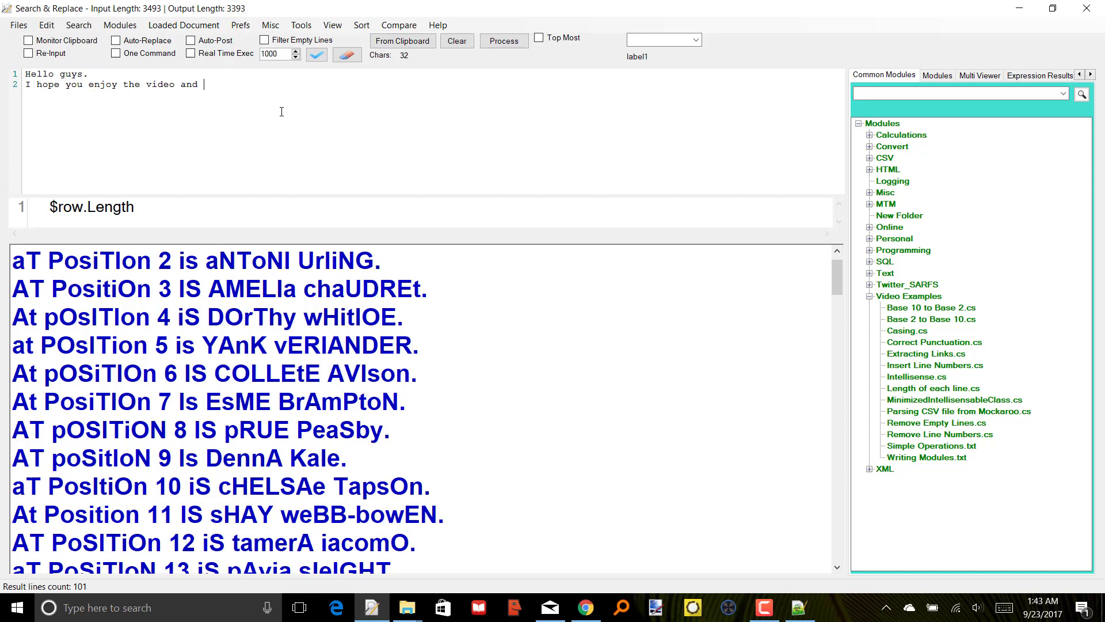
- Turn on real-time execution and return to the input text
left_click(192, 54)
double_click(270, 53)
left_click(254, 88)
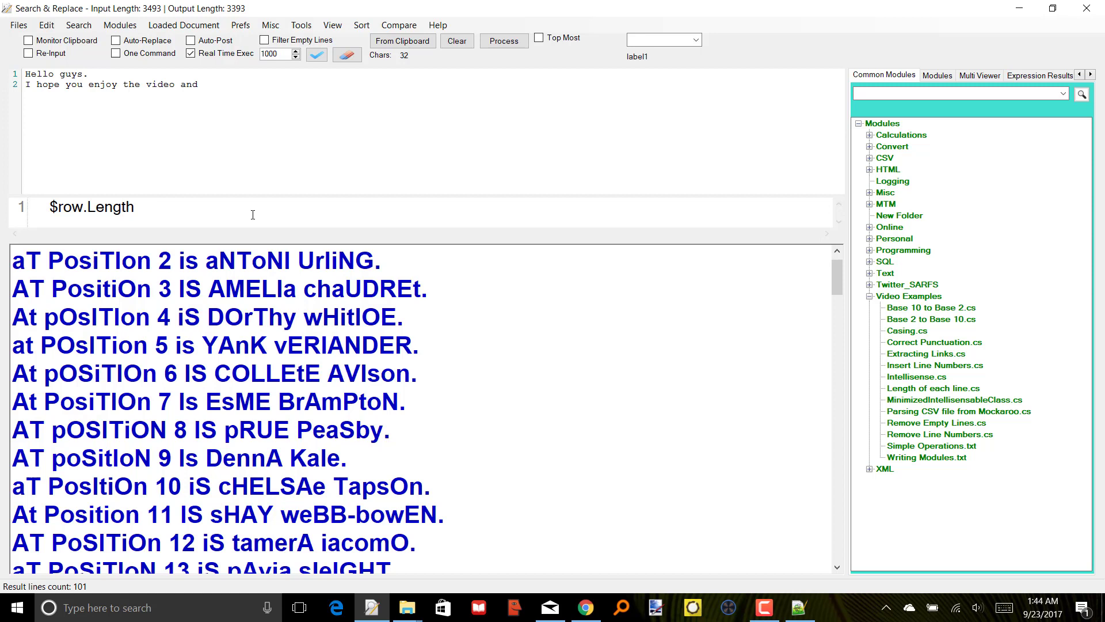
- Extend line 2 with "for example if I type" and add line 3 "now, you can see the characters in every line that I am typing."
type("for example ")
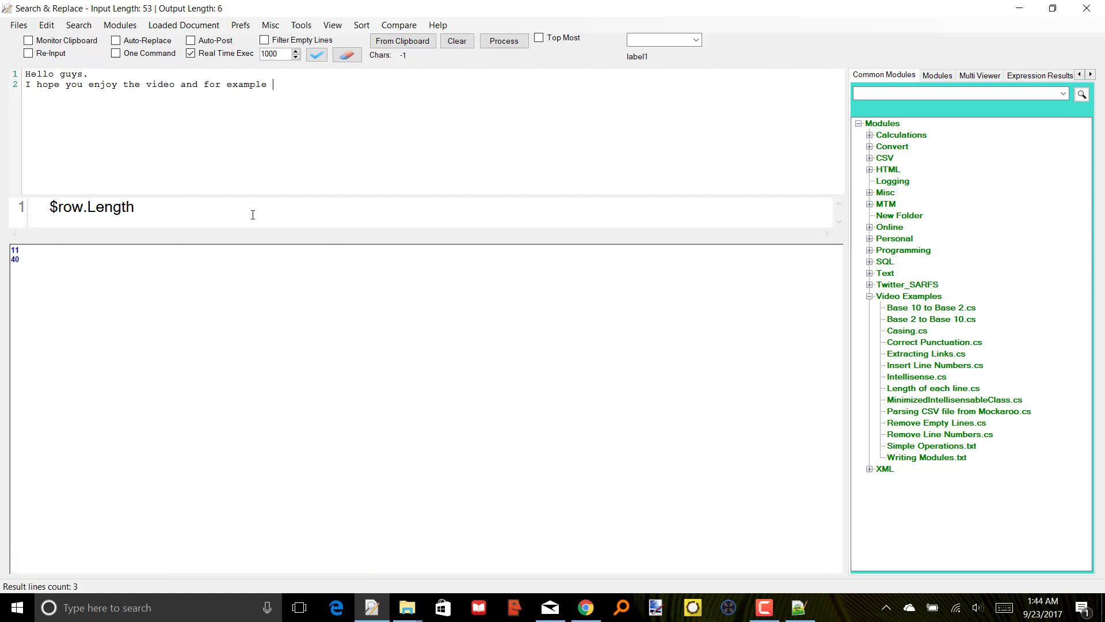
type("if I type")
key("Return")
type("now, you can see t")
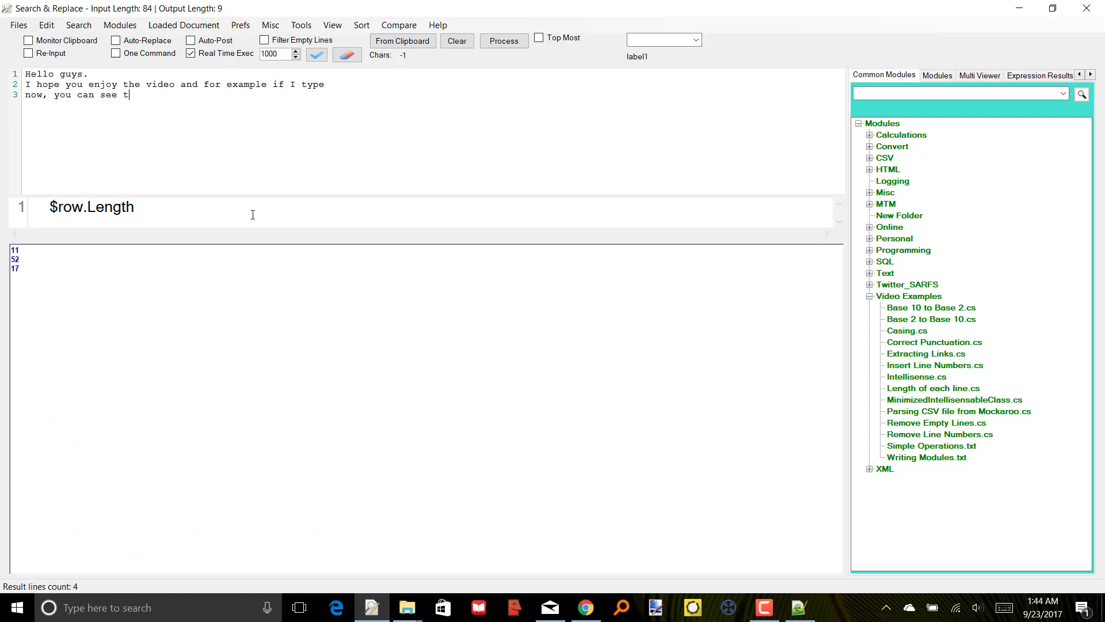
type("he characters in every l")
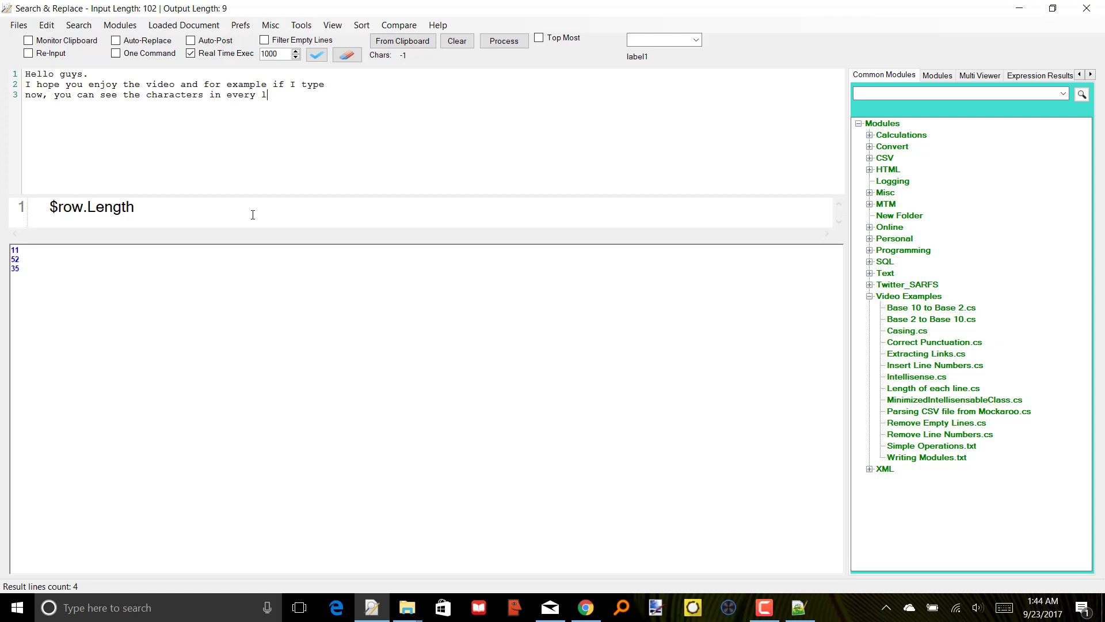
type("ine that I am typ")
type("ing. ")
- Add the line "I hope you like it and this is helpful. ;-)" to the input text
type("I hope you li")
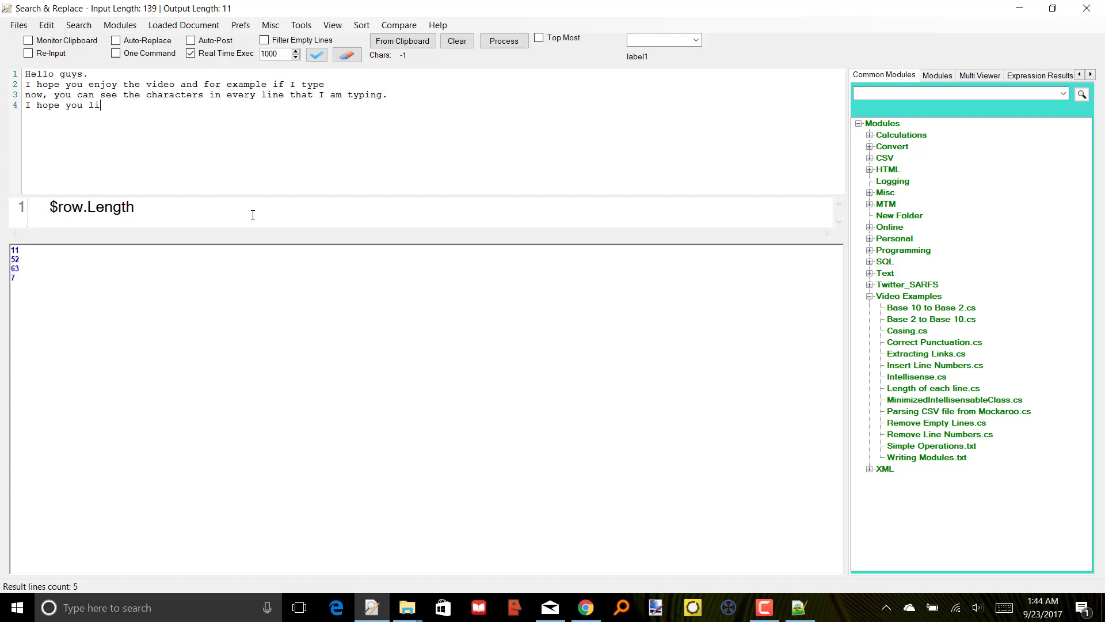
type("ke it and this is helpful. ;-)")
- Replace the per-line length expression with input.CorrectPunctuation()
left_click_drag(198, 206, 33, 200)
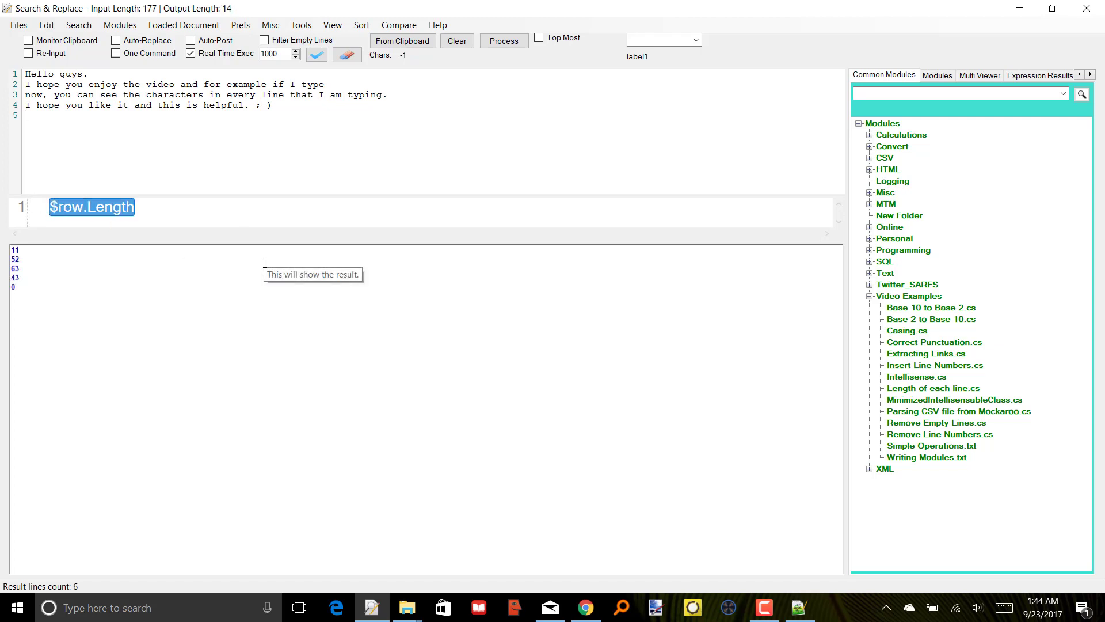
type("i")
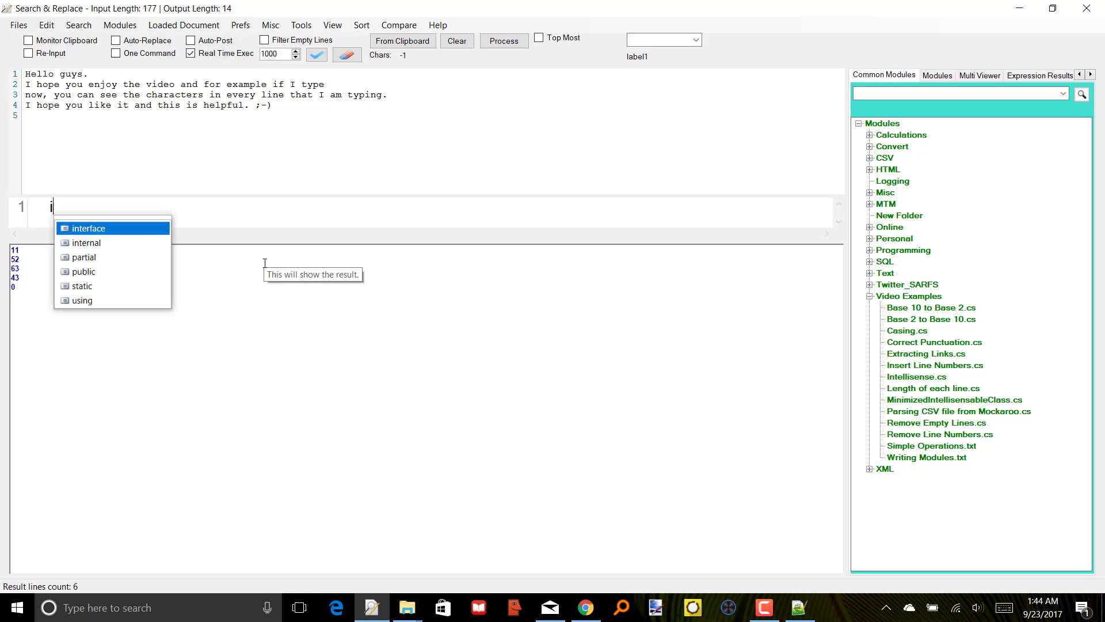
type("nput.Correct")
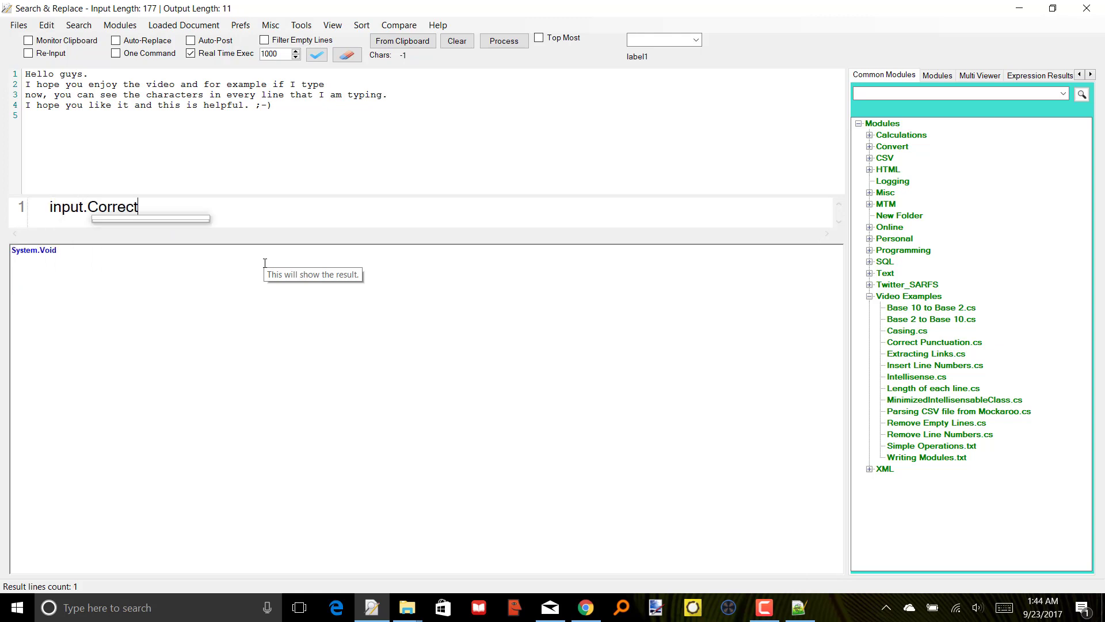
type("Punctuation()")
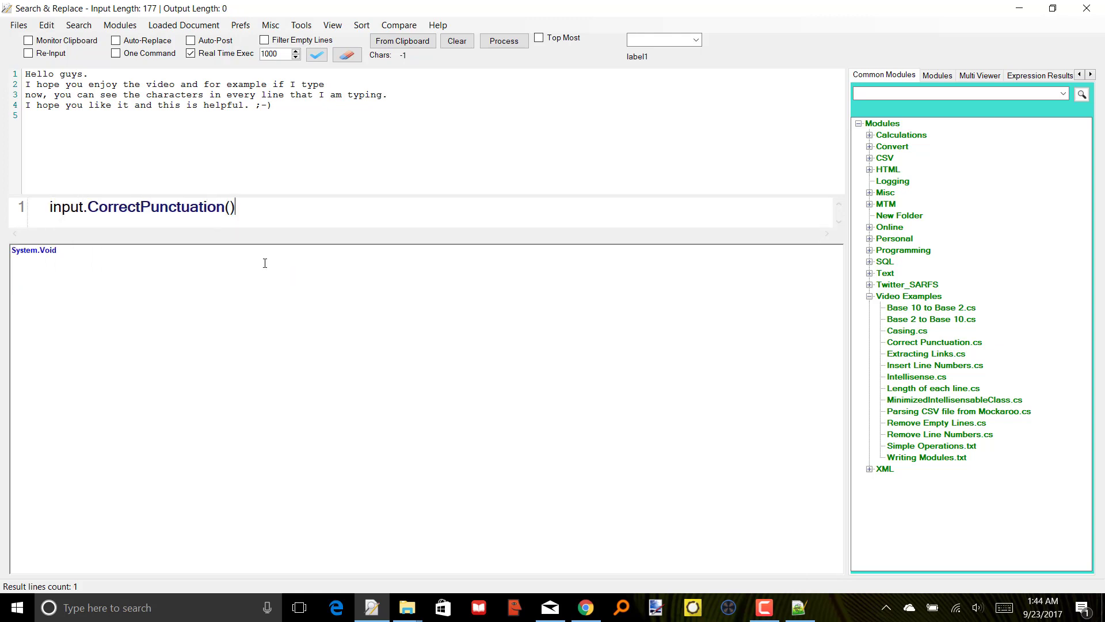
- Add the line "Like this , and then you should see that it comes out actually better ." to the input text and enlarge the result text
left_click(284, 144)
type("Like ")
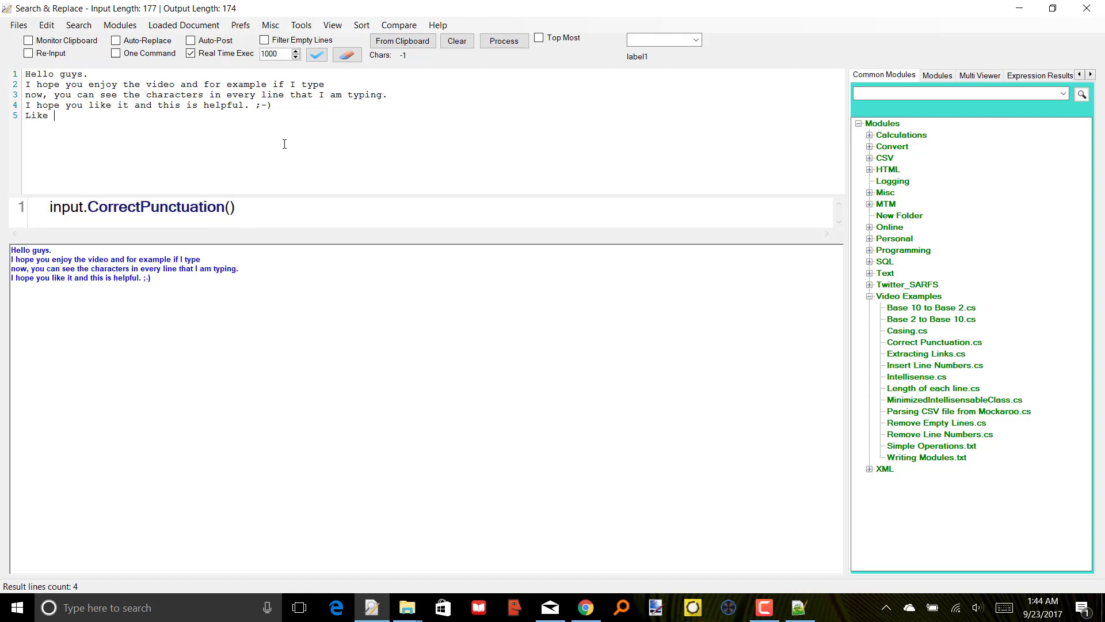
type("this , ")
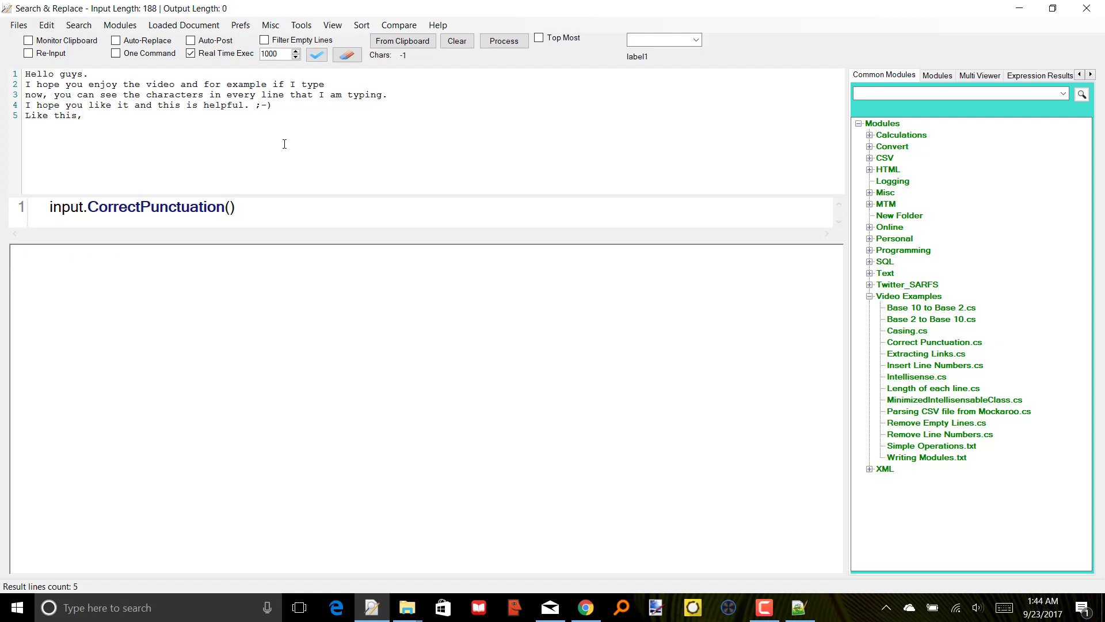
type("and then you whoulsd")
key("ctrl+shift+Left")
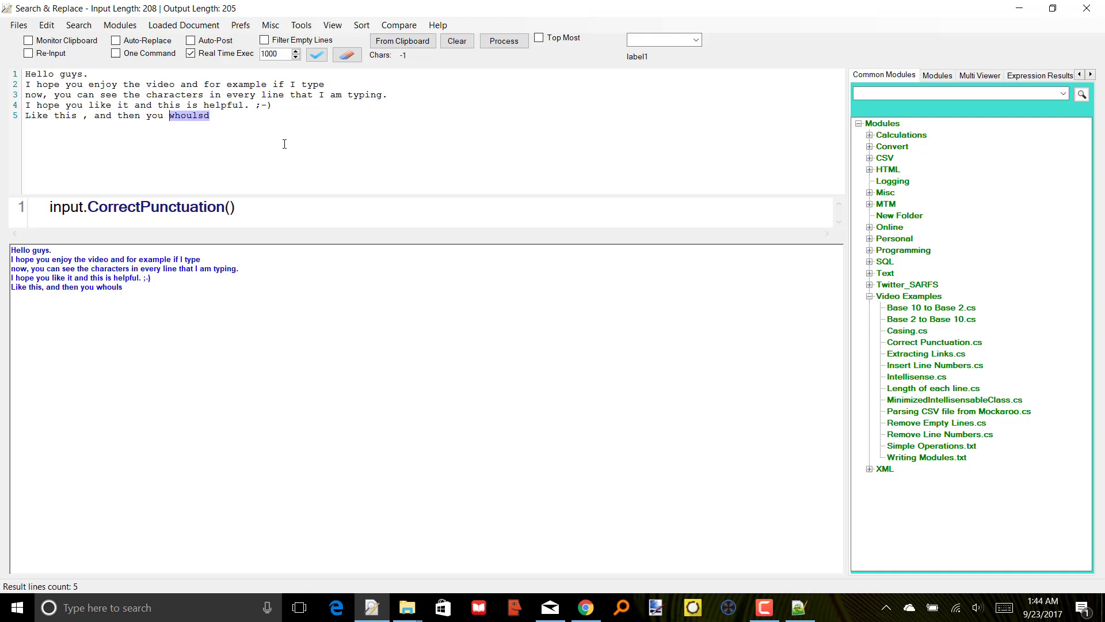
type("should see that")
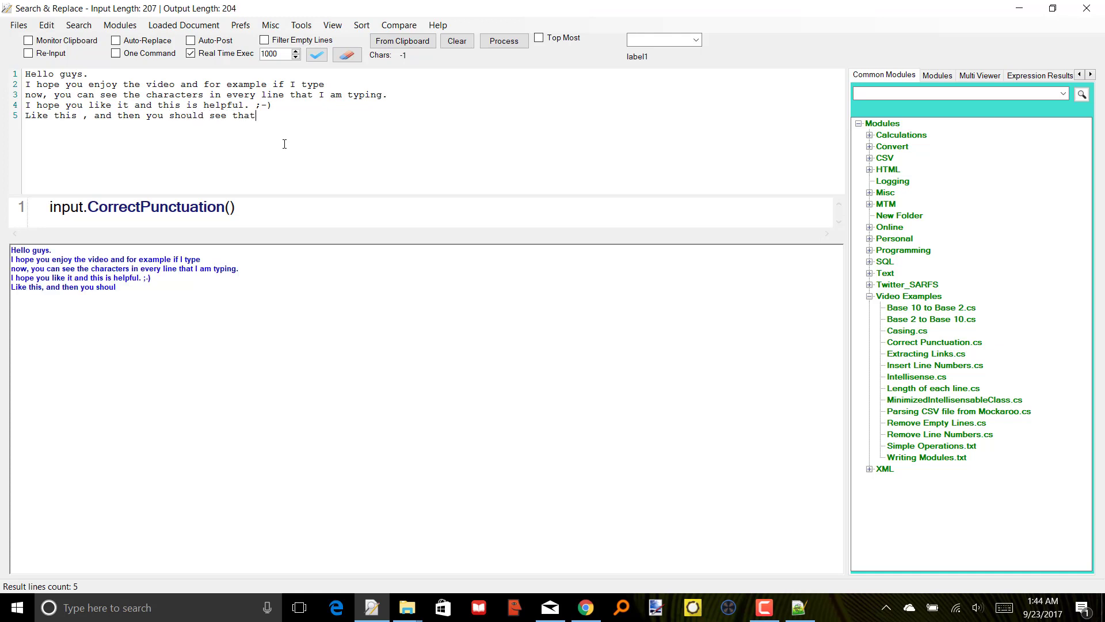
type(" it")
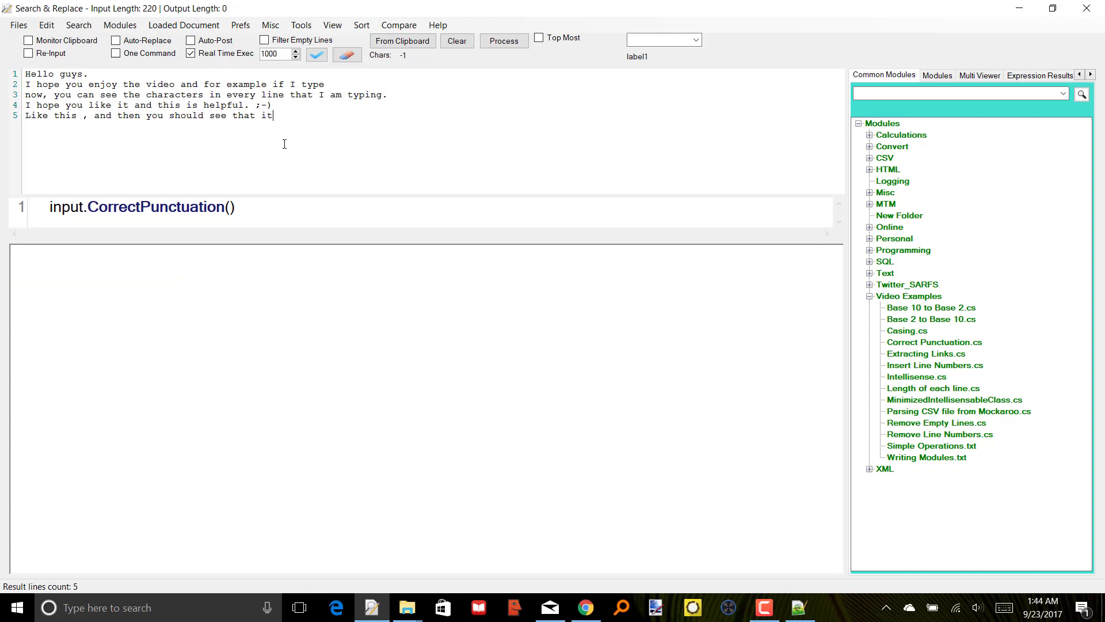
type(" comes out actual")
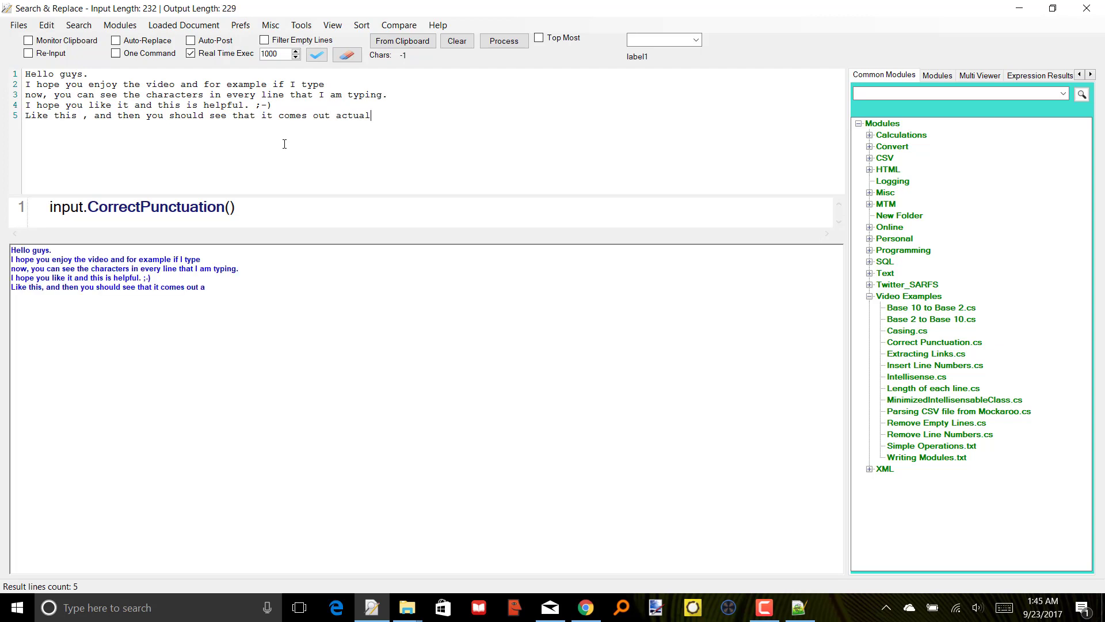
type("ly better .")
left_click(312, 326)
scroll(312, 325, "up", 5)
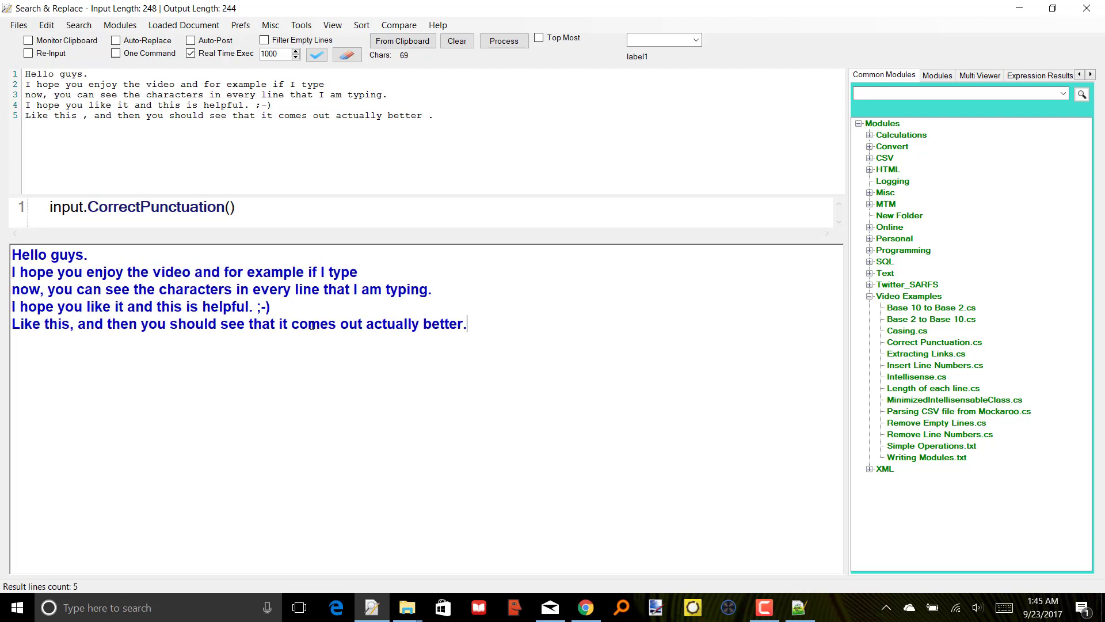
- Clear the CorrectPunctuation expression from the expression editor
left_click(899, 447)
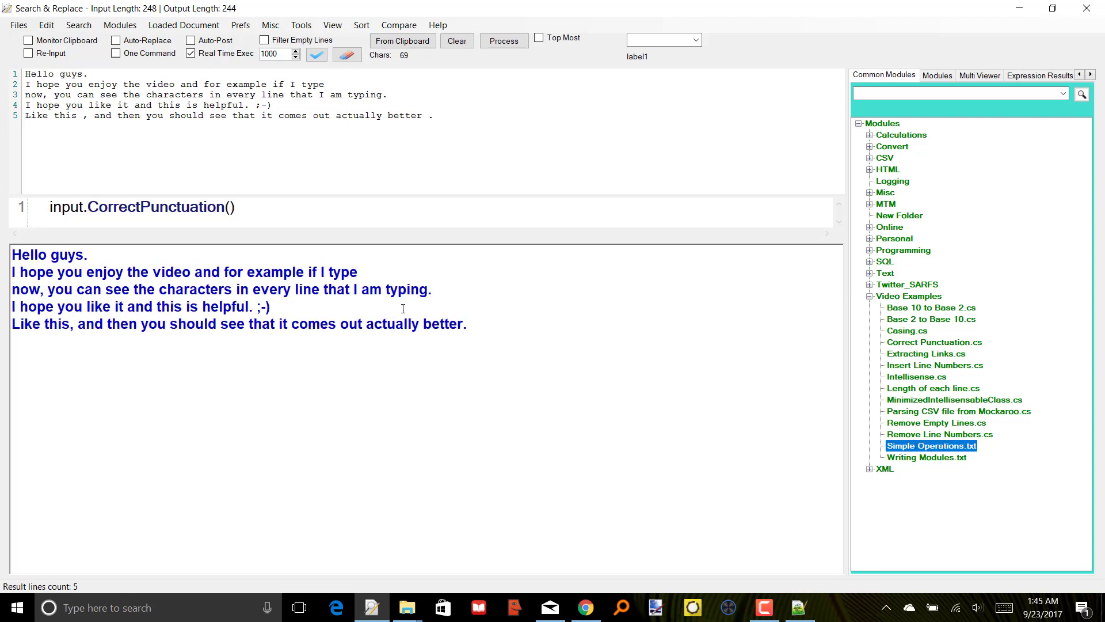
left_click(298, 223)
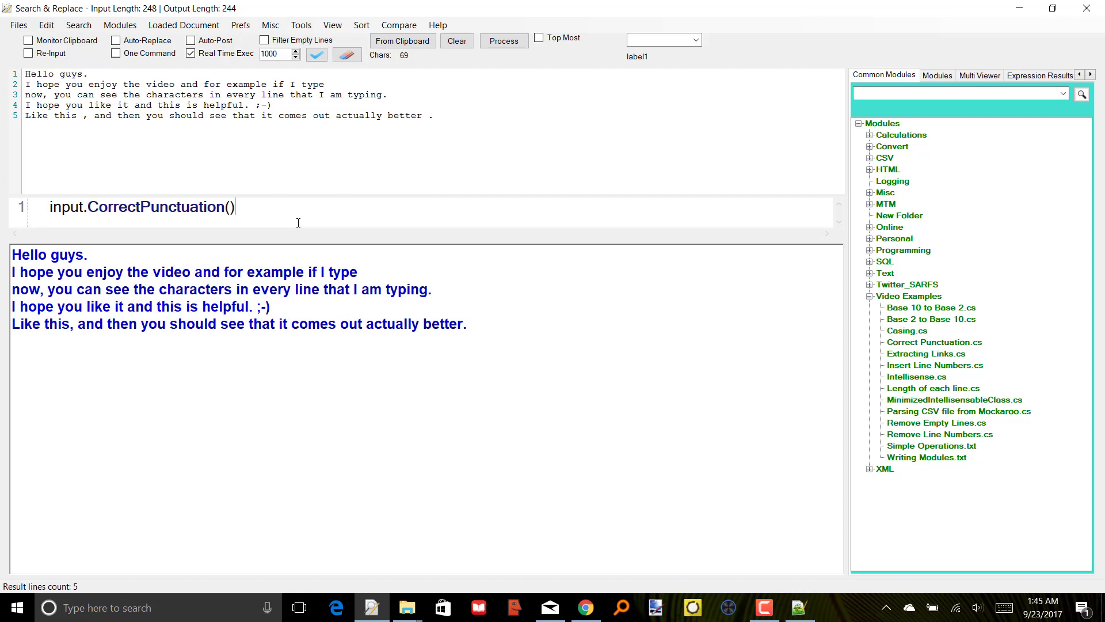
key("ctrl+shift+Left")
key("ctrl+shift+Left")
key("ctrl+shift+Left")
key("ctrl+shift+Left")
key("BackSpace")
mouse_move(763, 609)
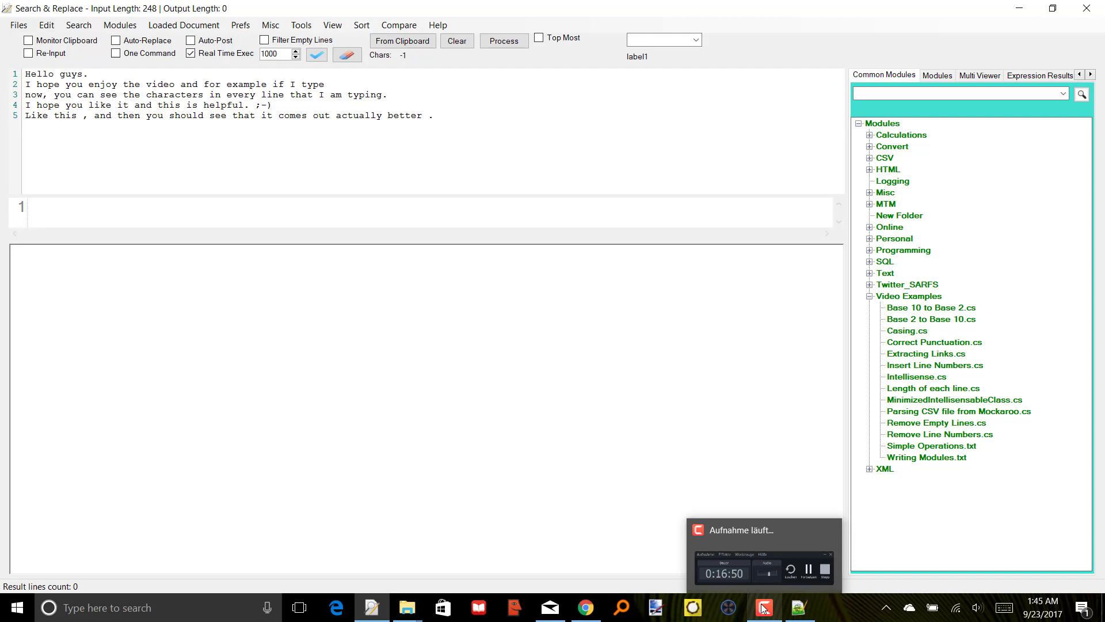
left_click(763, 608)
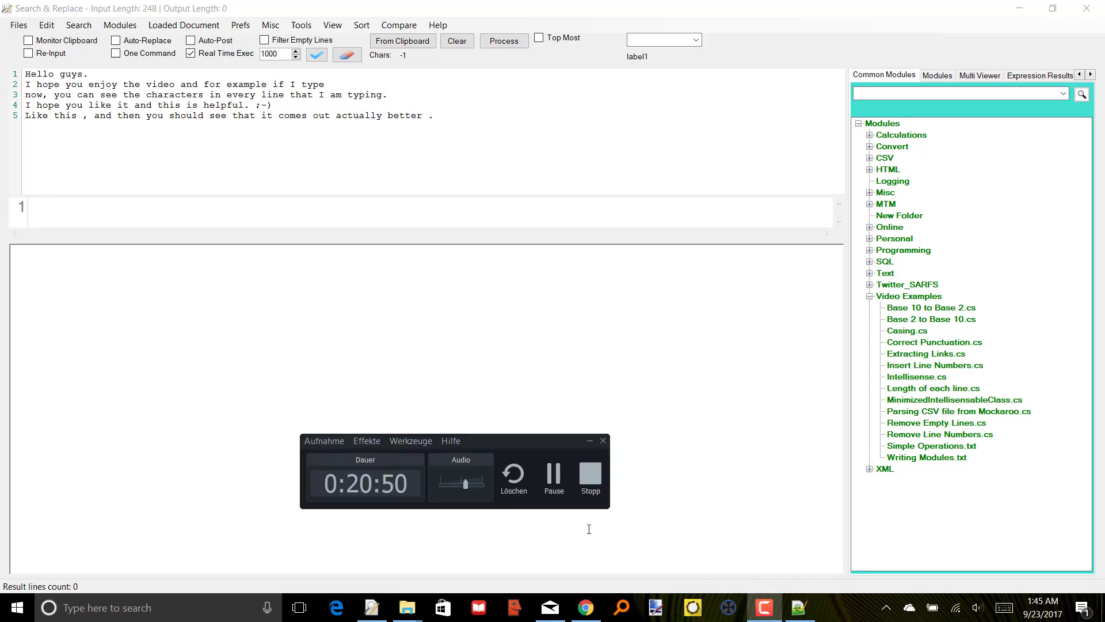
left_click(554, 478)
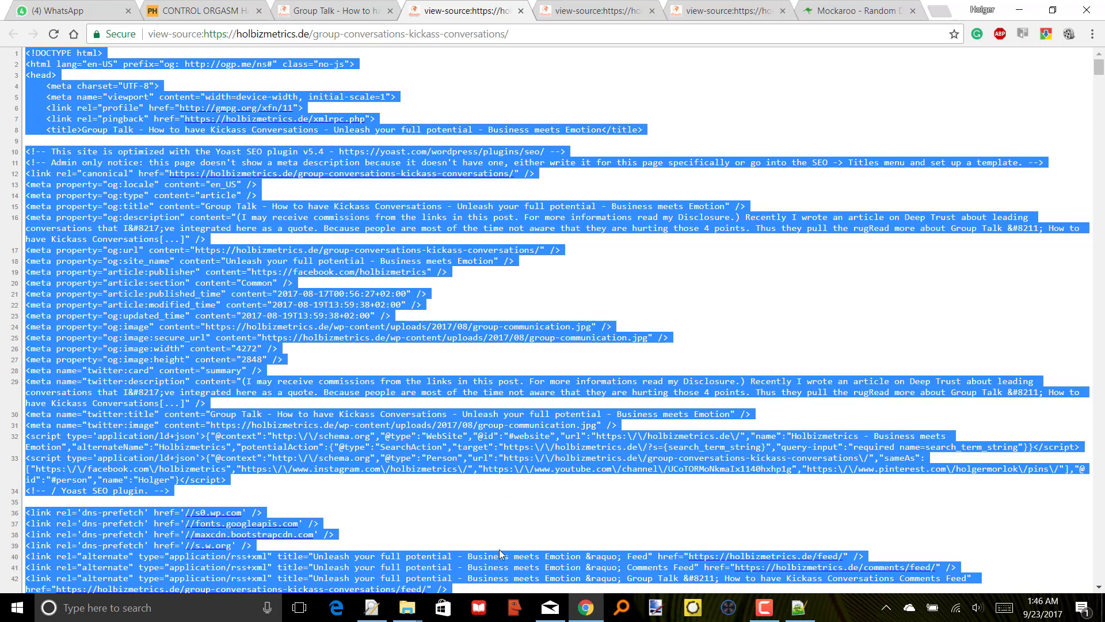
- Show the Group Talk article page in Chrome, dismiss the newsletter pop-up and look through the article
left_click(380, 9)
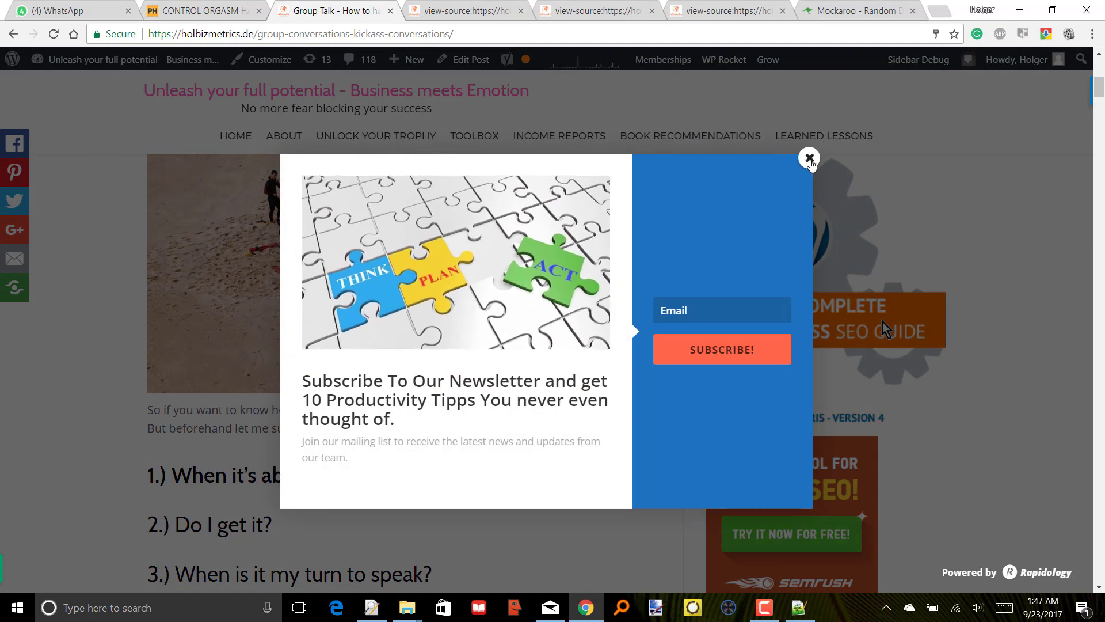
left_click(809, 157)
scroll(470, 368, "down", 1)
scroll(470, 370, "down", 10)
scroll(469, 369, "up", 11)
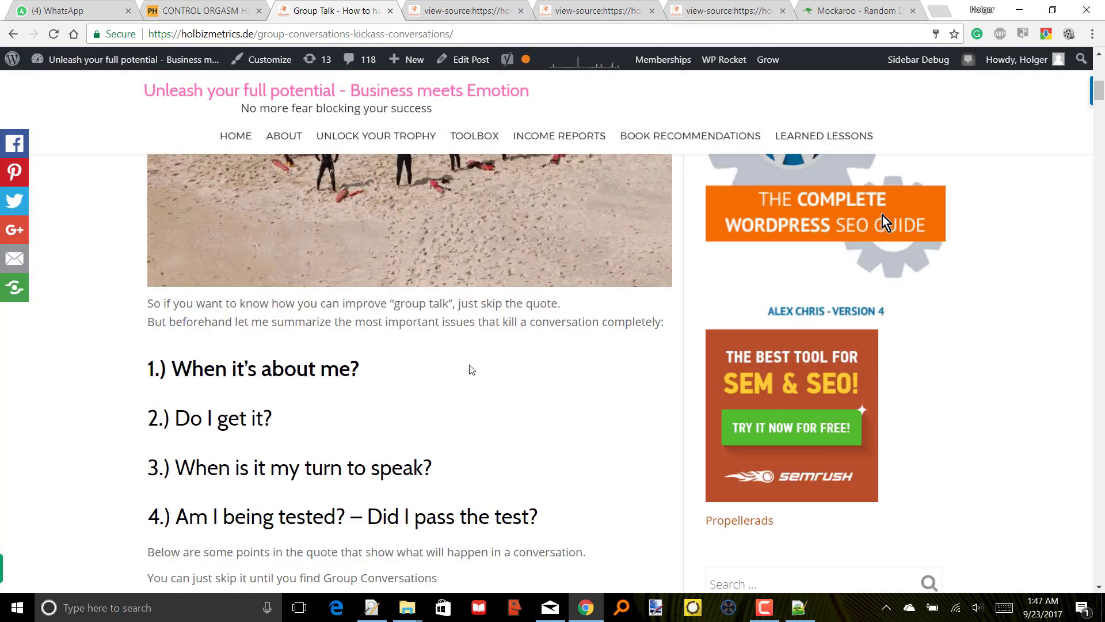
- Switch to Search & Replace, replace the input text with the copied page's HTML source and apply the RemoveTags expression
left_click(372, 607)
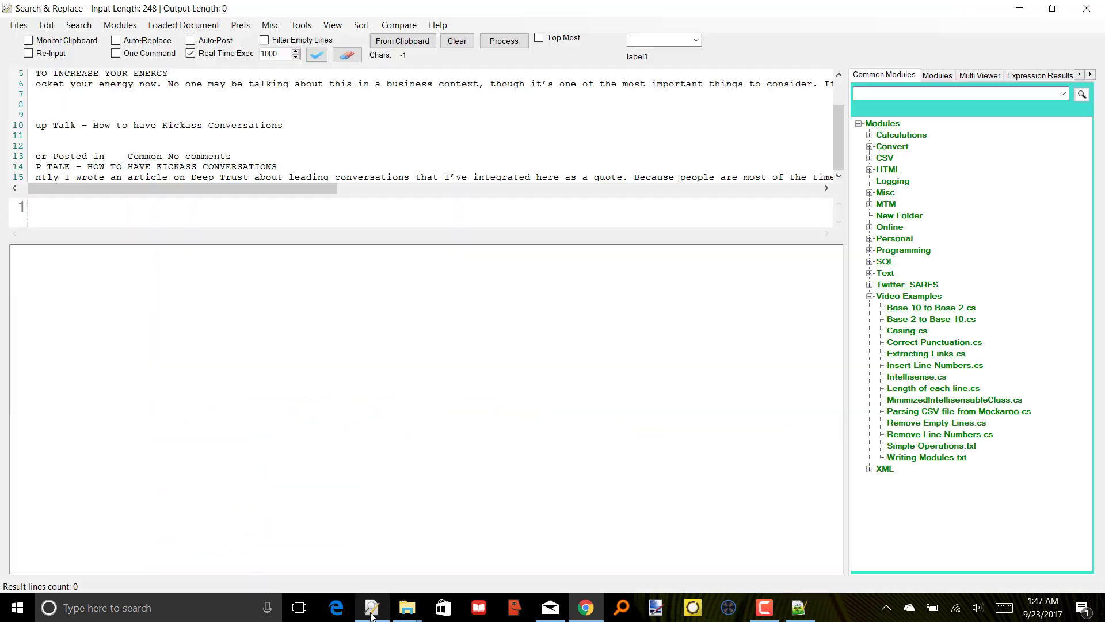
left_click(521, 166)
key("ctrl+a")
key("ctrl+v")
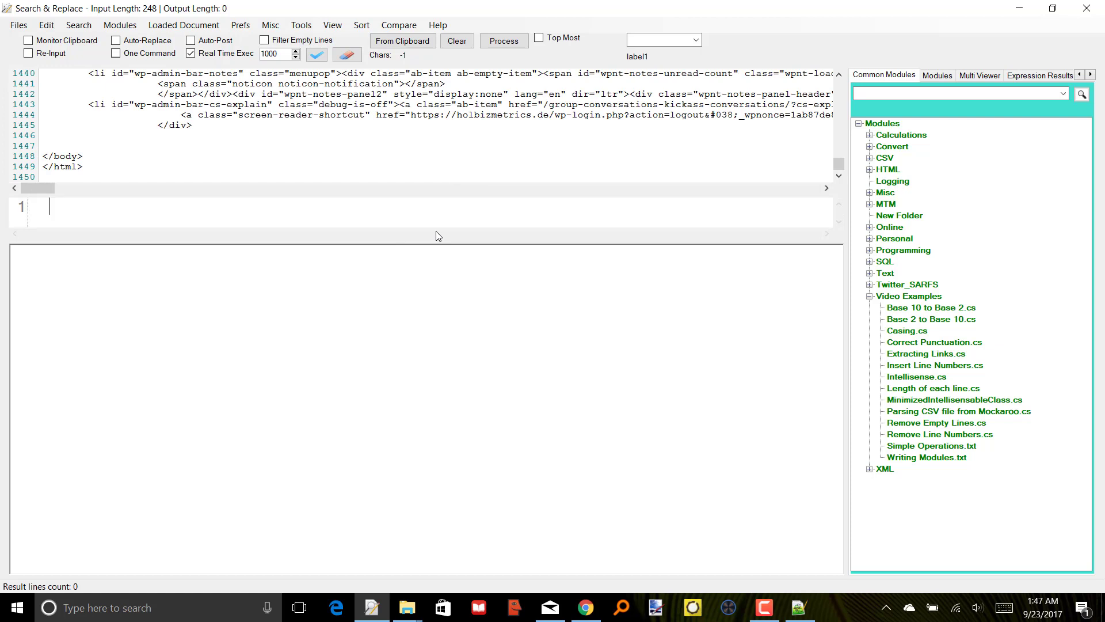
type("RemoveTags")
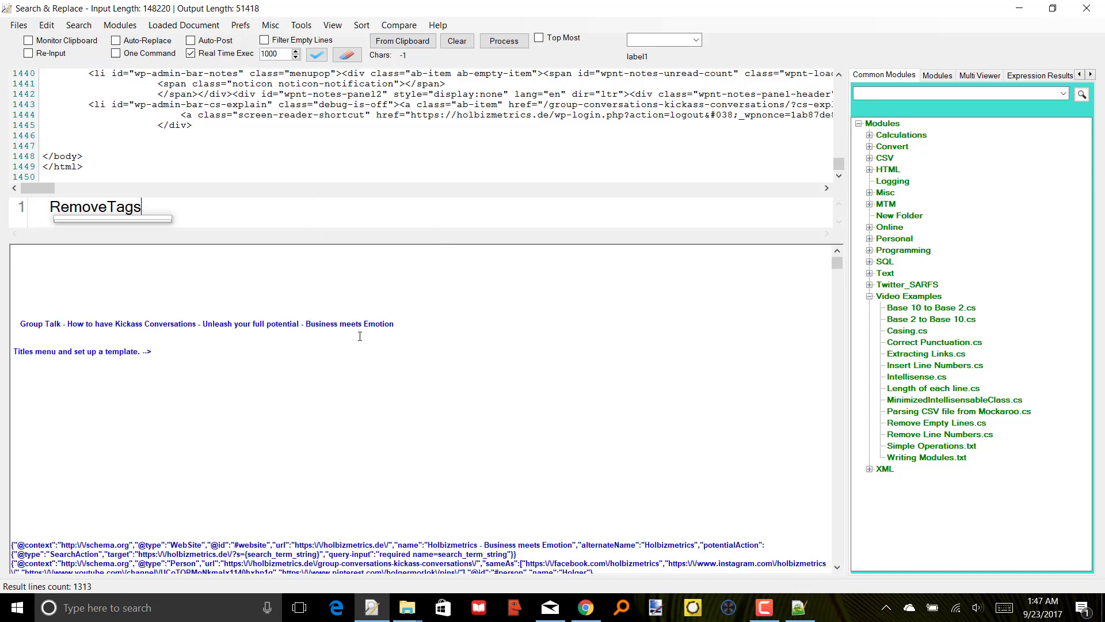
- Examine the RemoveTags result down to the article text, enlarging it to check for leftover HTML character codes
left_click(414, 459)
scroll(414, 459, "down", 10)
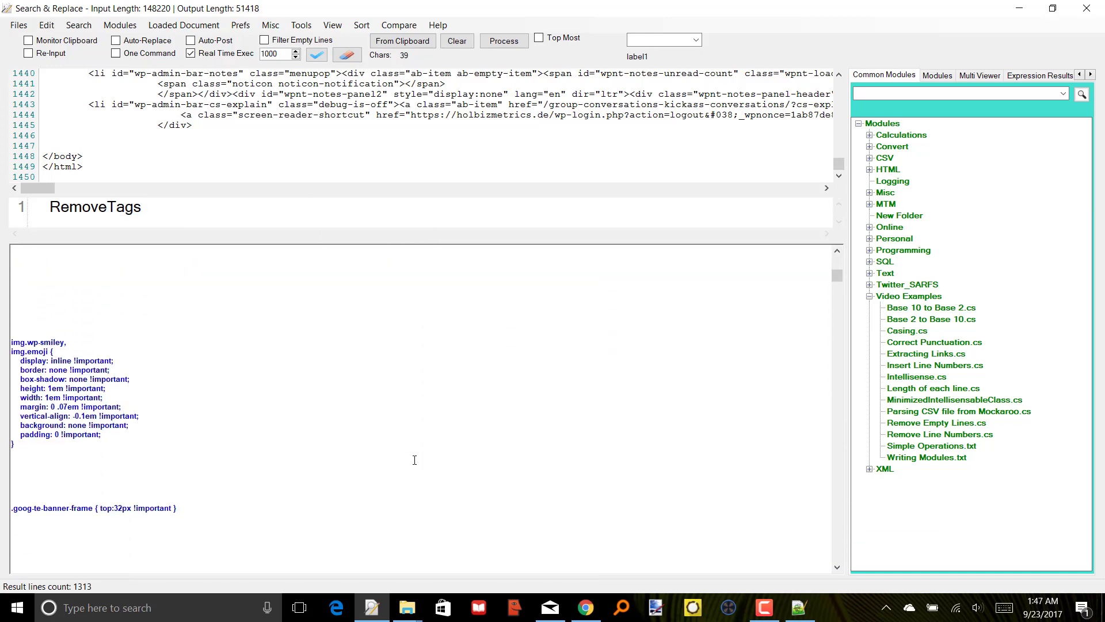
scroll(415, 459, "down", 10)
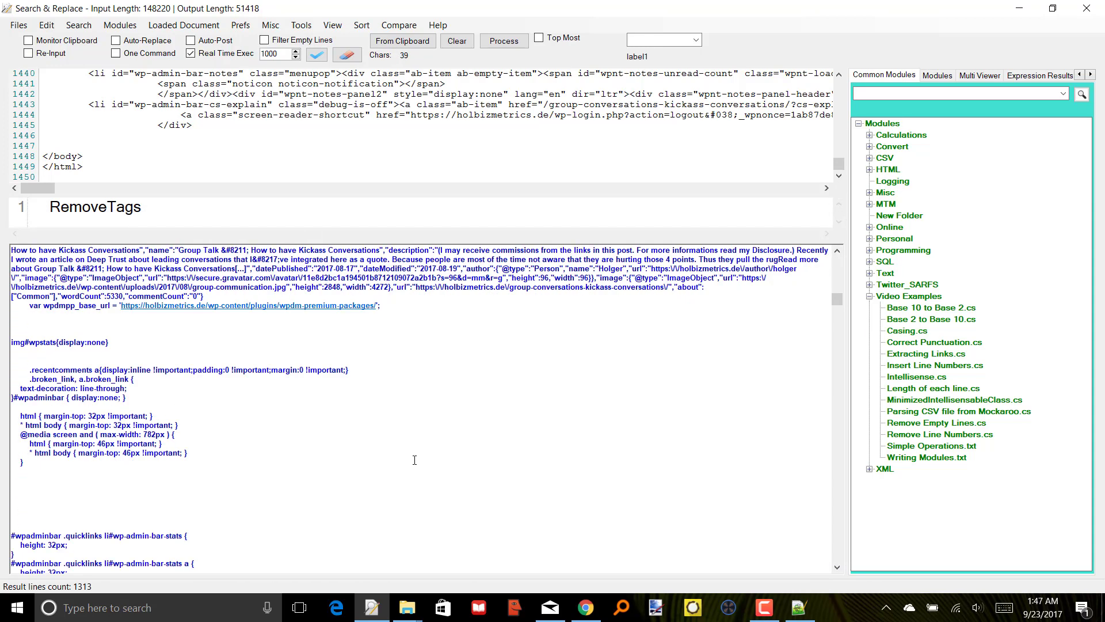
scroll(415, 459, "down", 10)
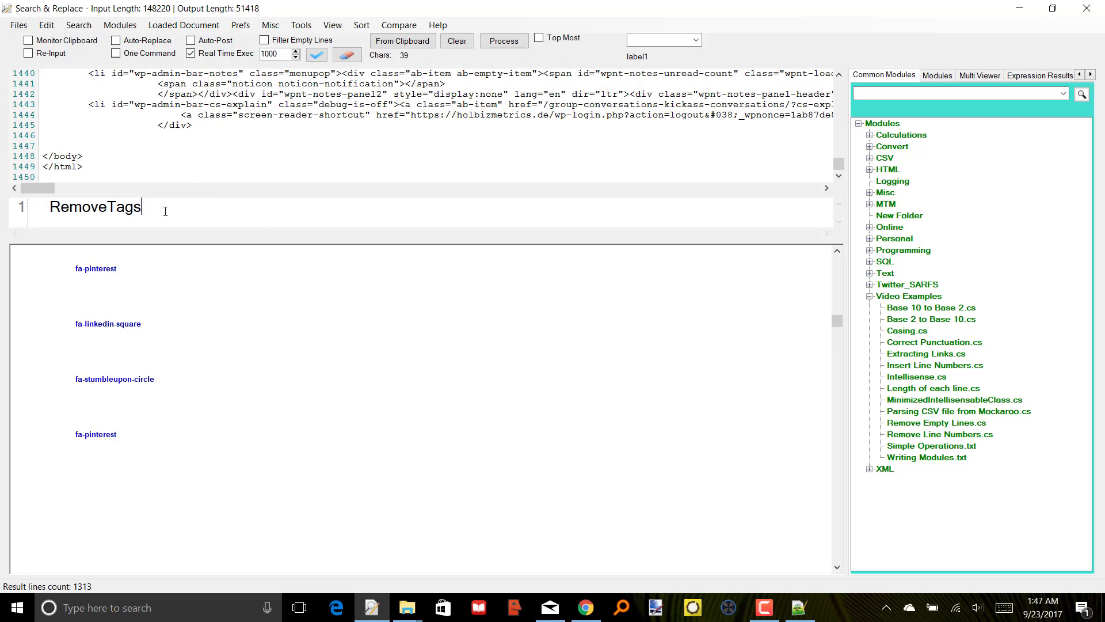
left_click_drag(174, 210, 44, 198)
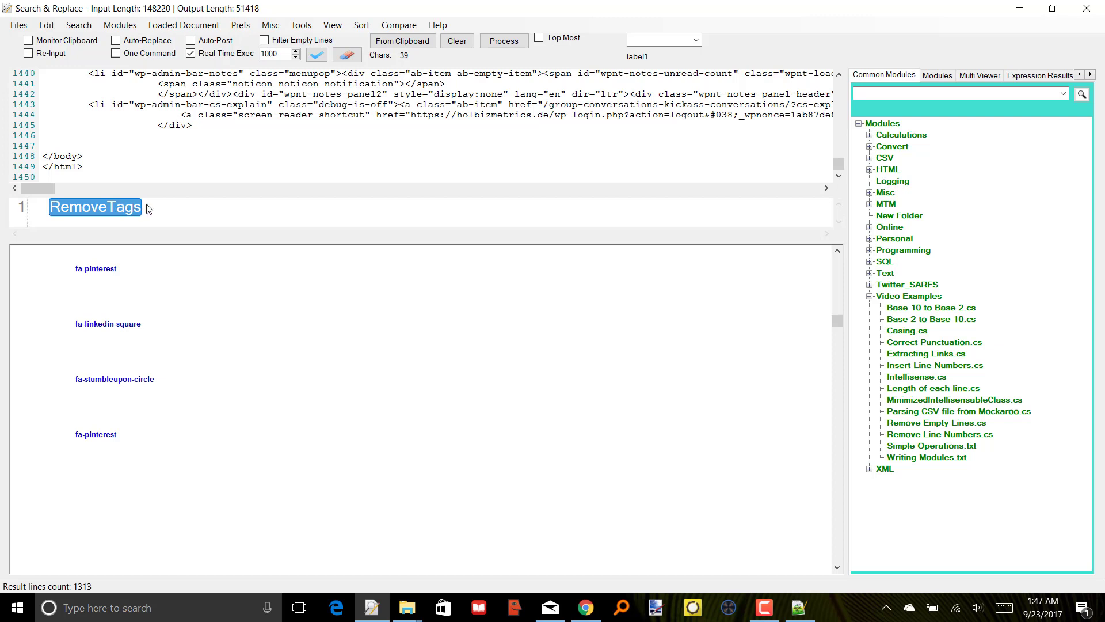
left_click(162, 204)
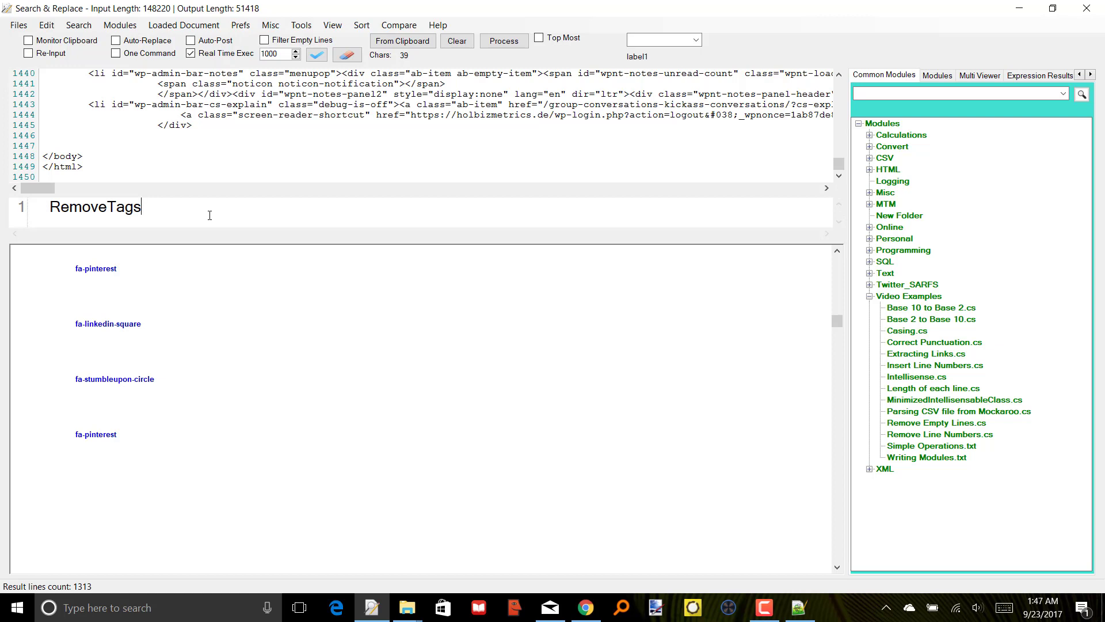
scroll(259, 428, "down", 10)
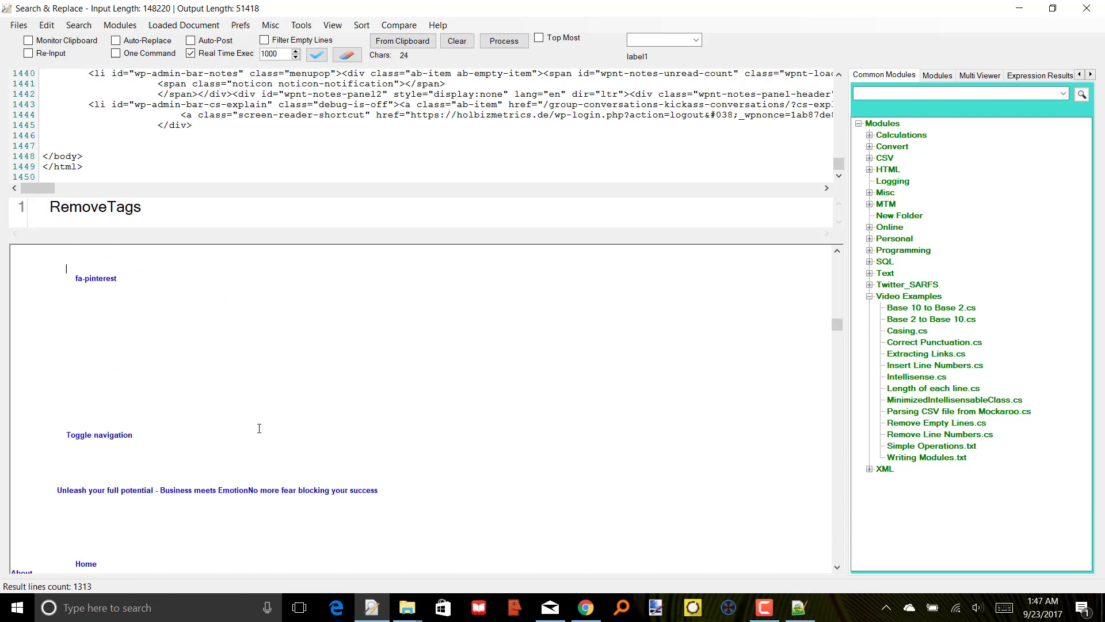
scroll(259, 428, "down", 15)
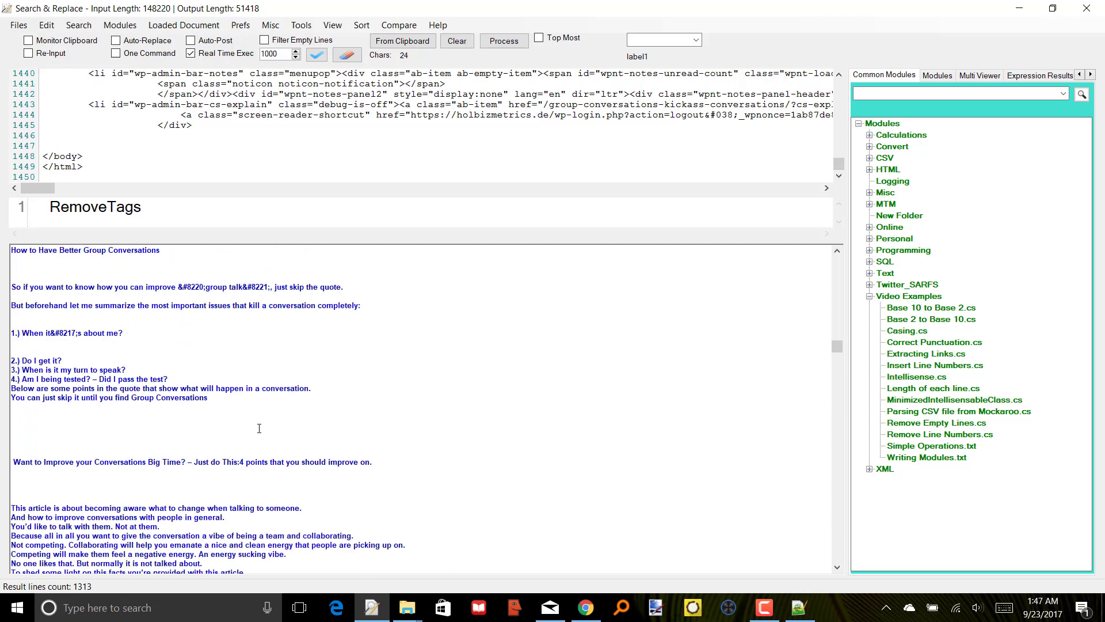
scroll(259, 428, "down", 9)
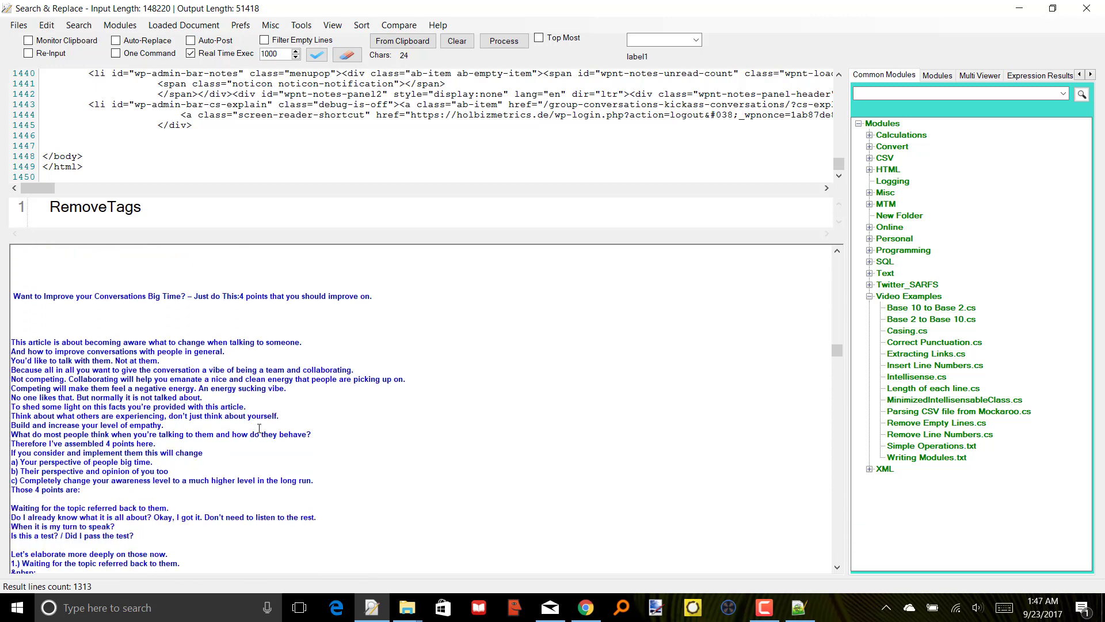
scroll(259, 428, "down", 11)
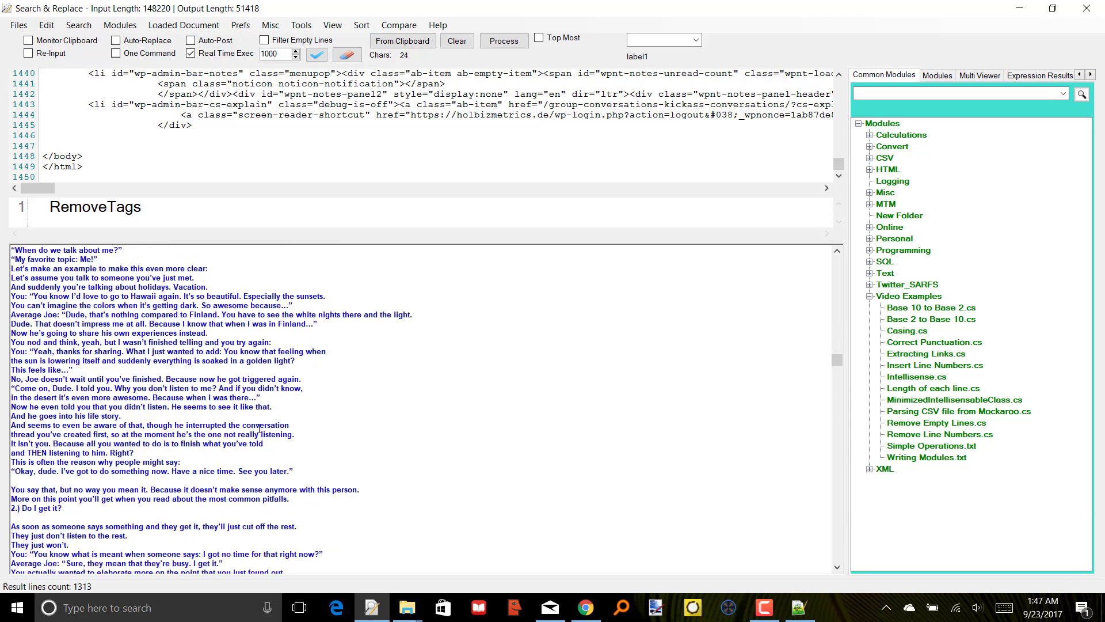
scroll(259, 428, "up", 3)
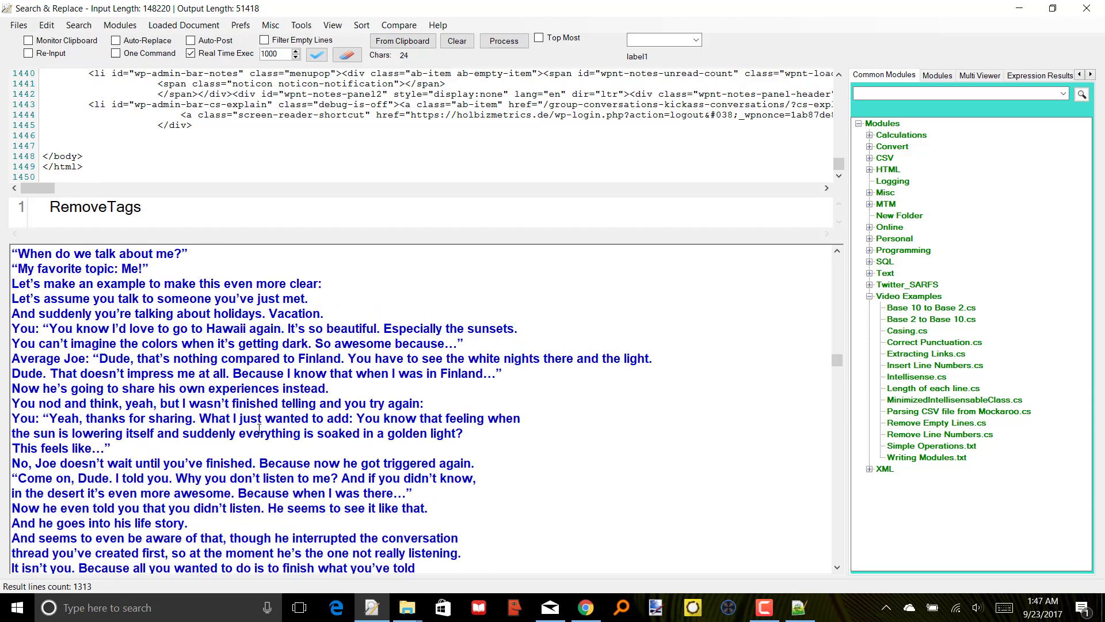
scroll(259, 428, "down", 20)
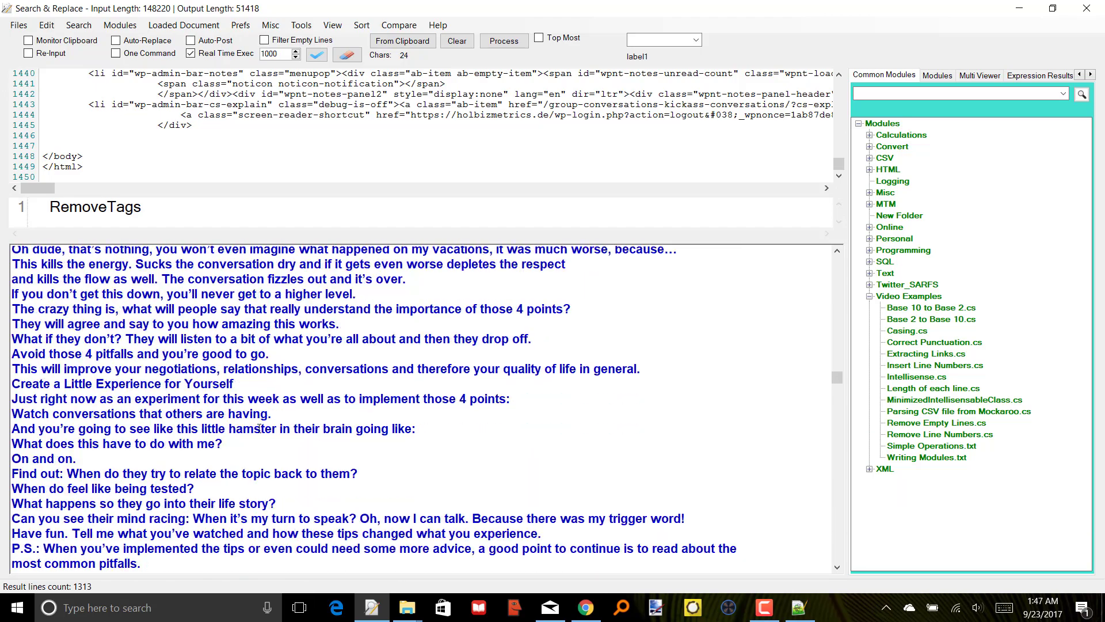
scroll(259, 428, "down", 13)
scroll(284, 400, "up", 7)
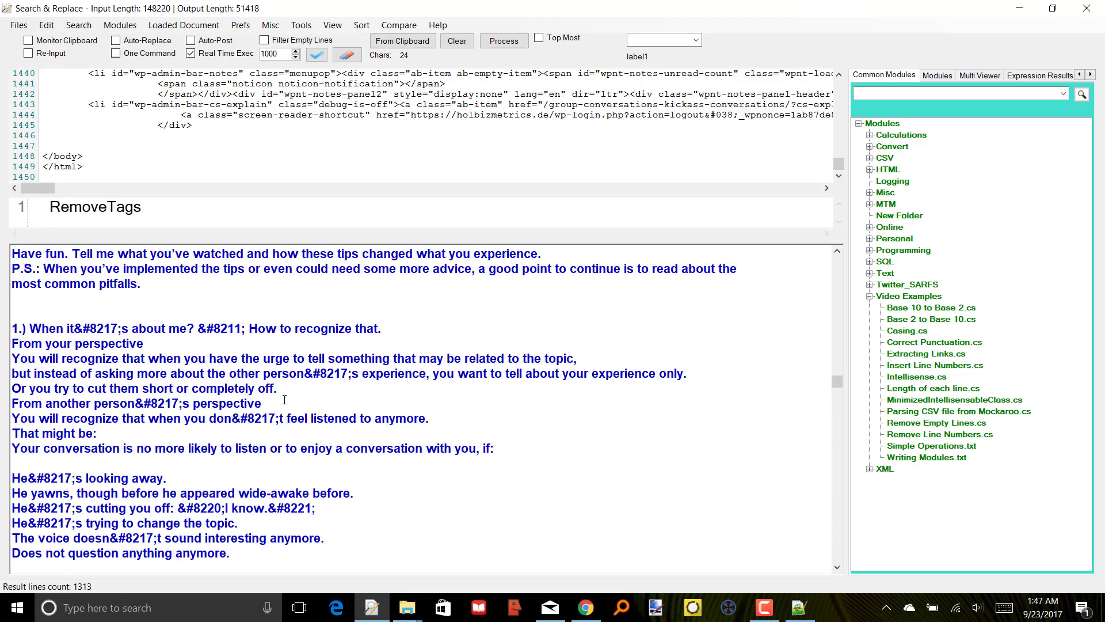
left_click_drag(284, 420, 42, 328)
left_click_drag(41, 331, 287, 426)
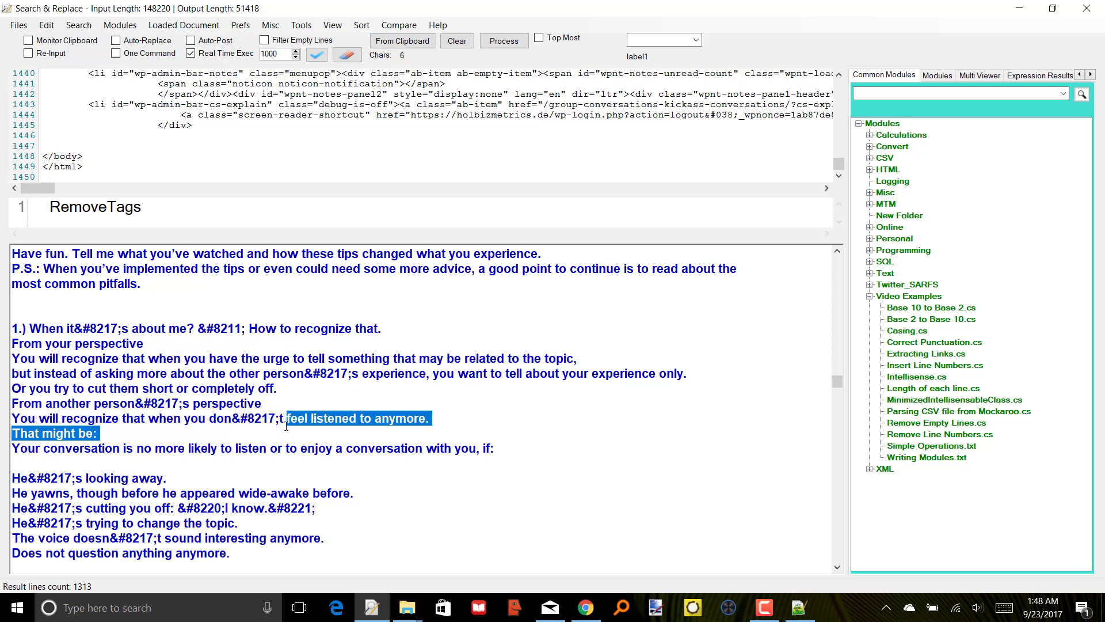
left_click(765, 608)
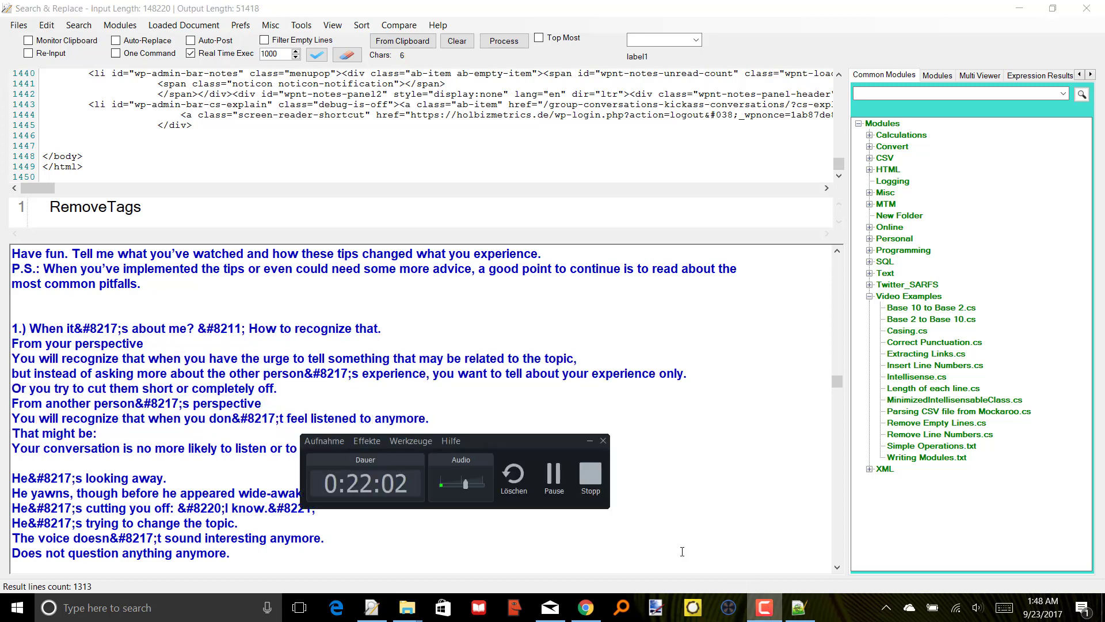
- Look through the RemoveTags output down to the group conversation tips for undecoded HTML entities
left_click(554, 478)
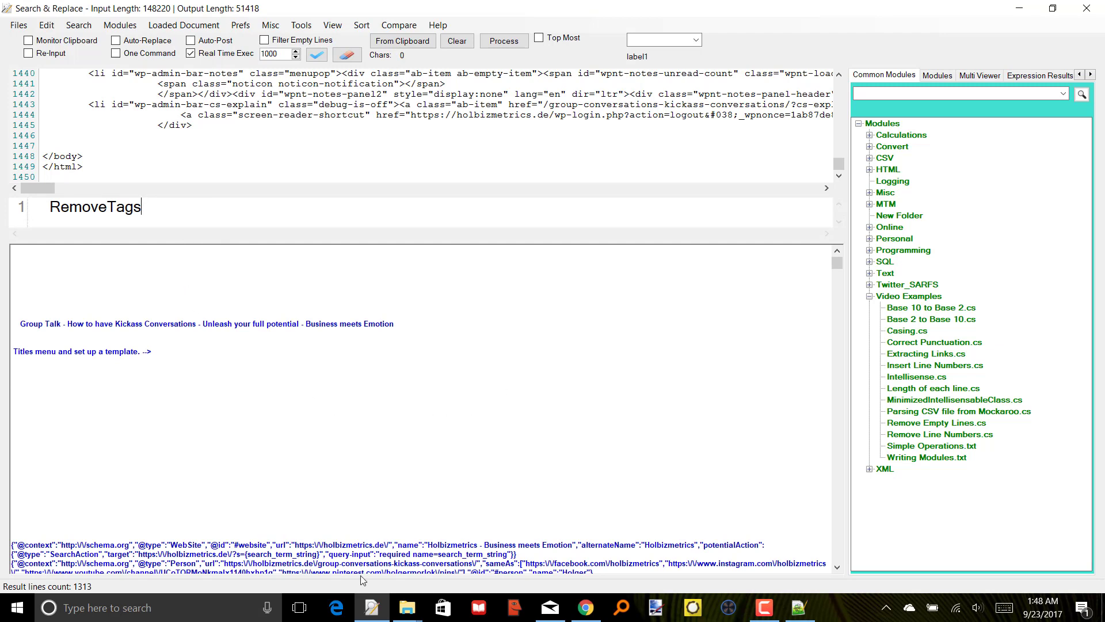
scroll(366, 508, "down", 10)
scroll(366, 508, "down", 20)
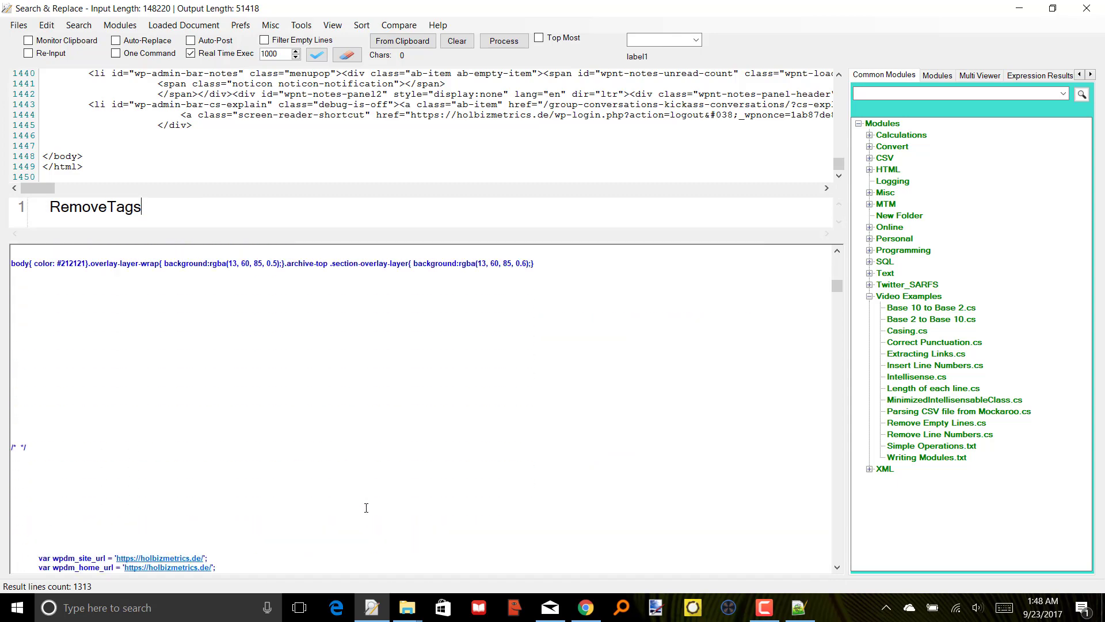
scroll(366, 508, "down", 20)
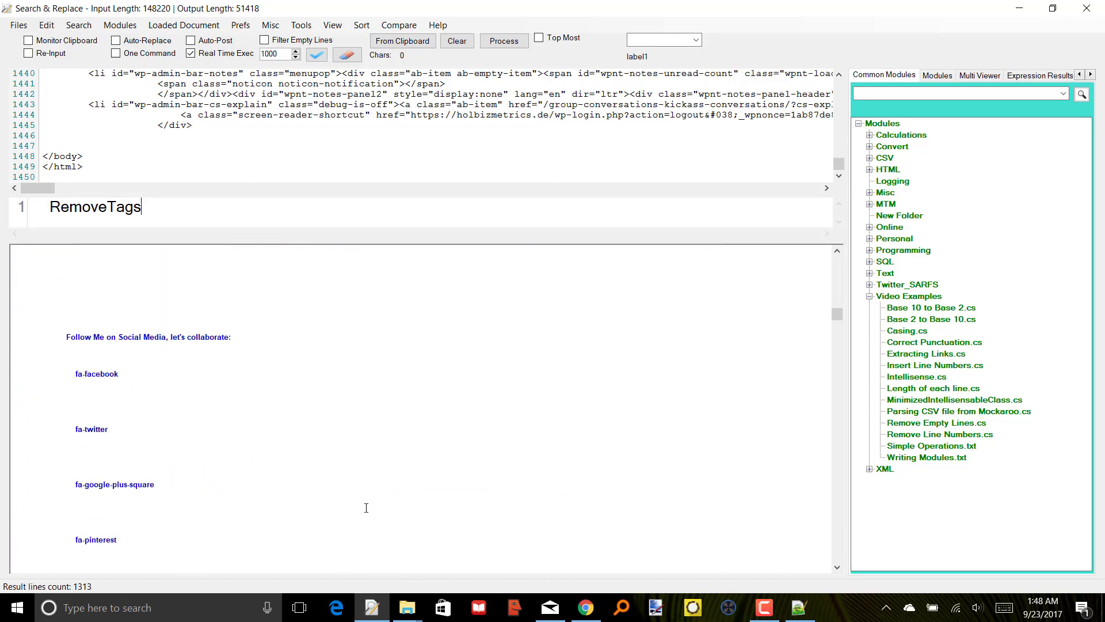
scroll(367, 508, "down", 20)
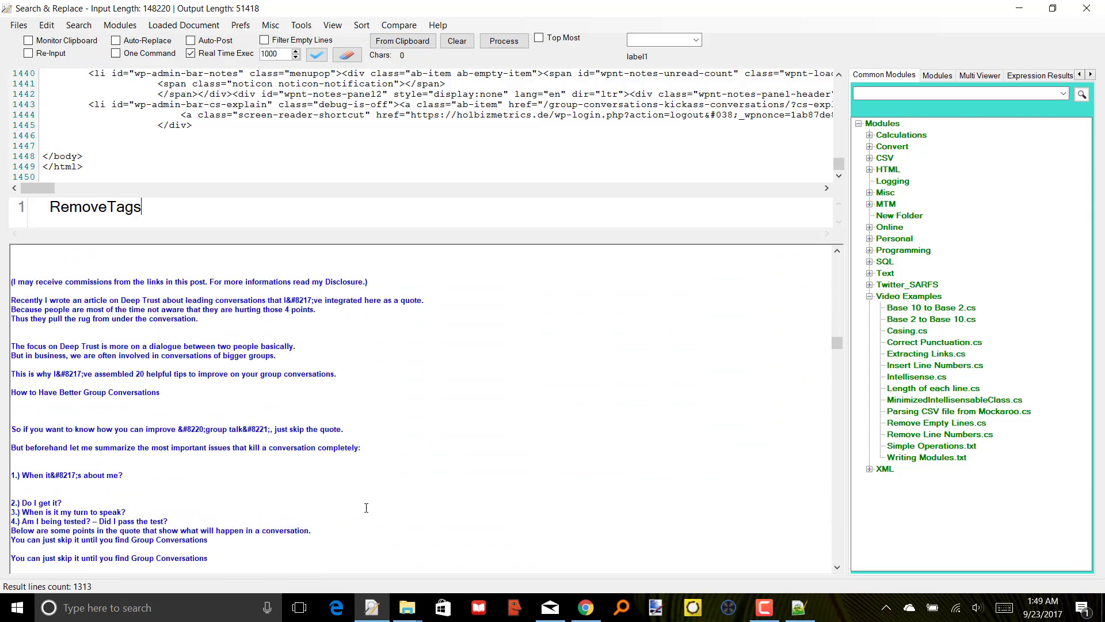
scroll(366, 508, "down", 20)
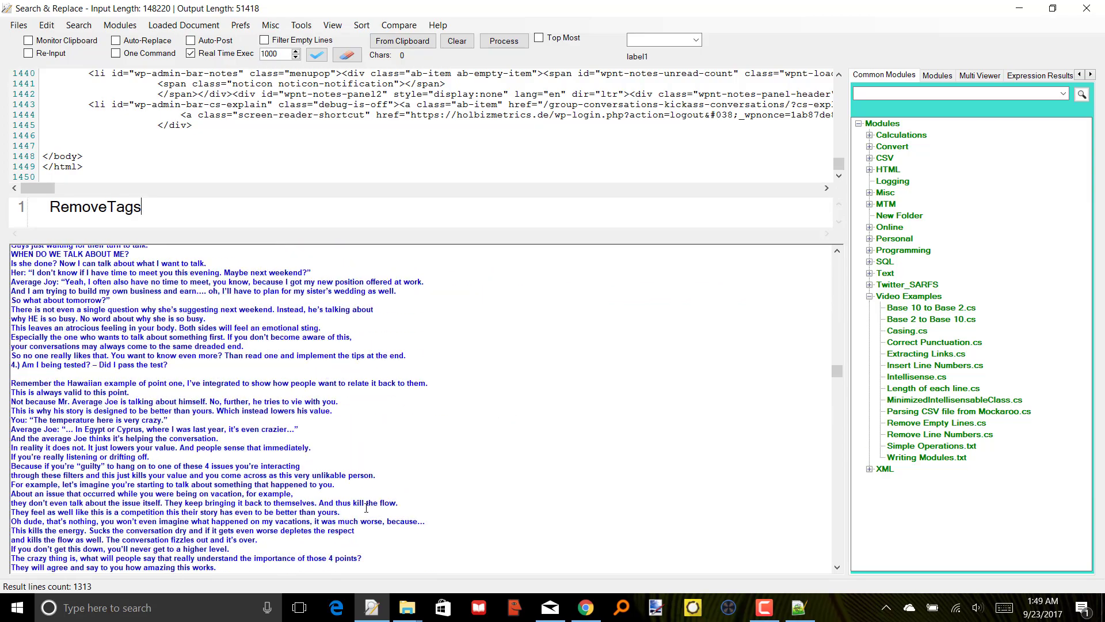
scroll(364, 454, "down", 8)
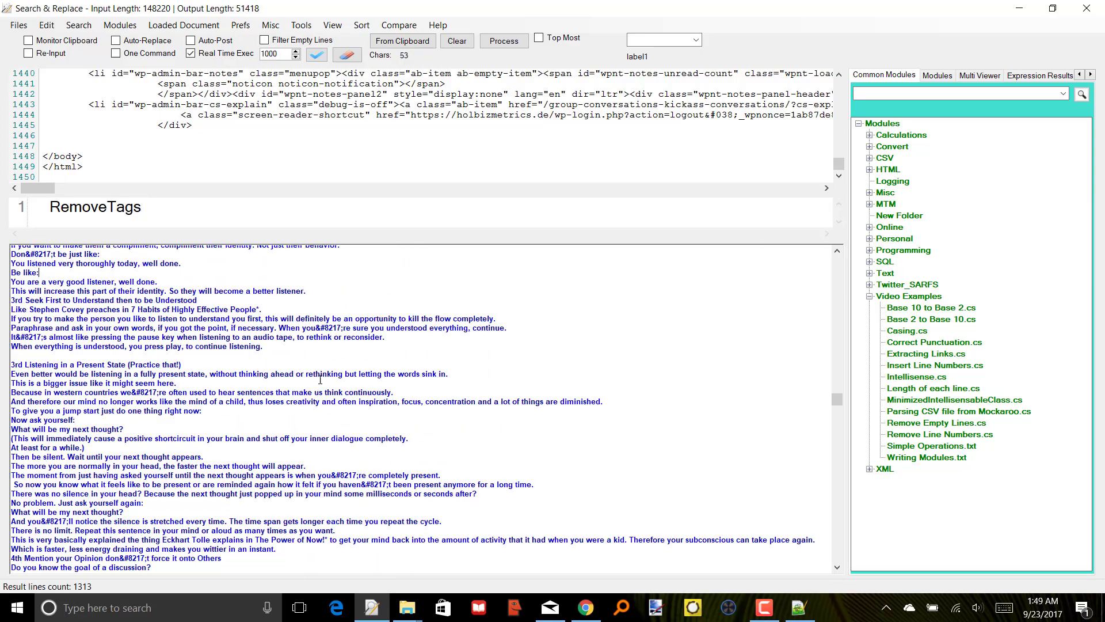
scroll(320, 380, "up", 8)
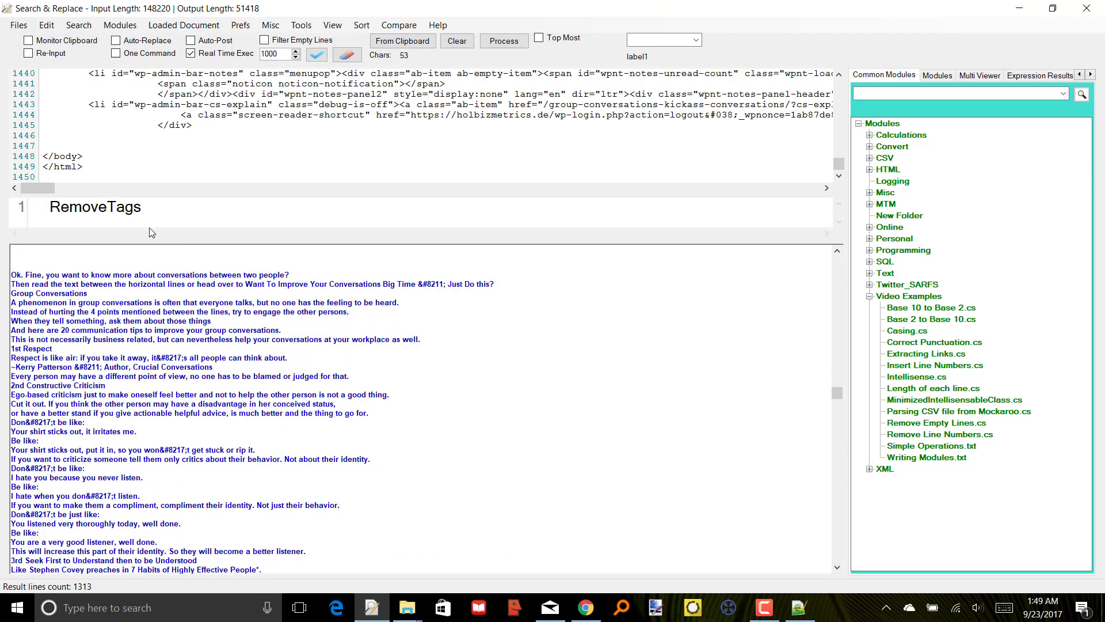
- Add HtmldeCode() as a second expression line below RemoveTags
left_click(165, 211)
key("Return")
type("H")
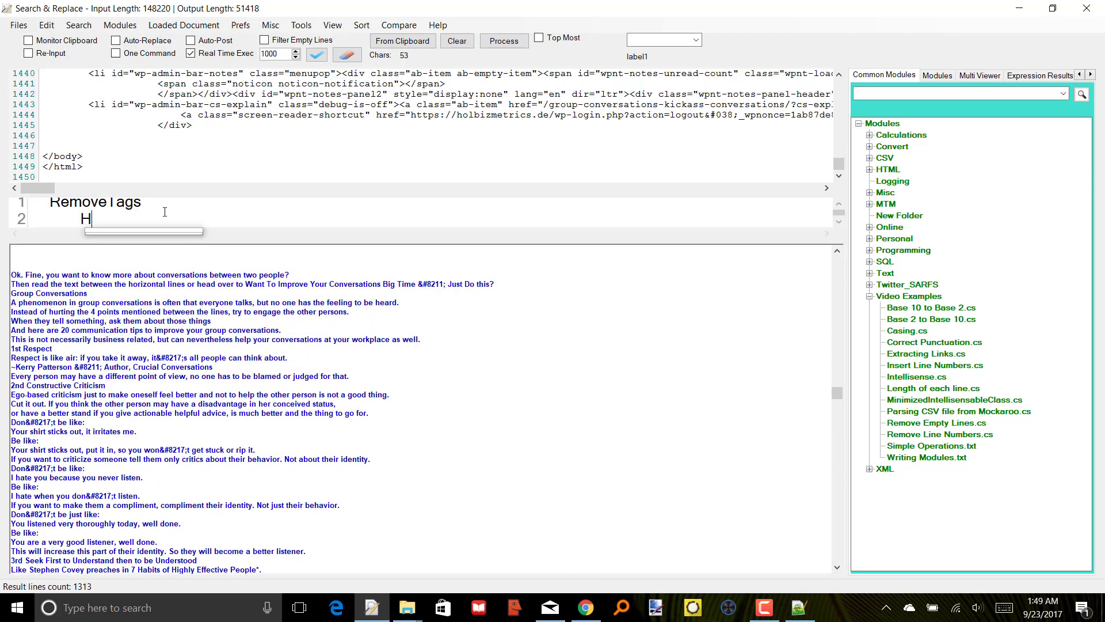
type("tmlDeCode()")
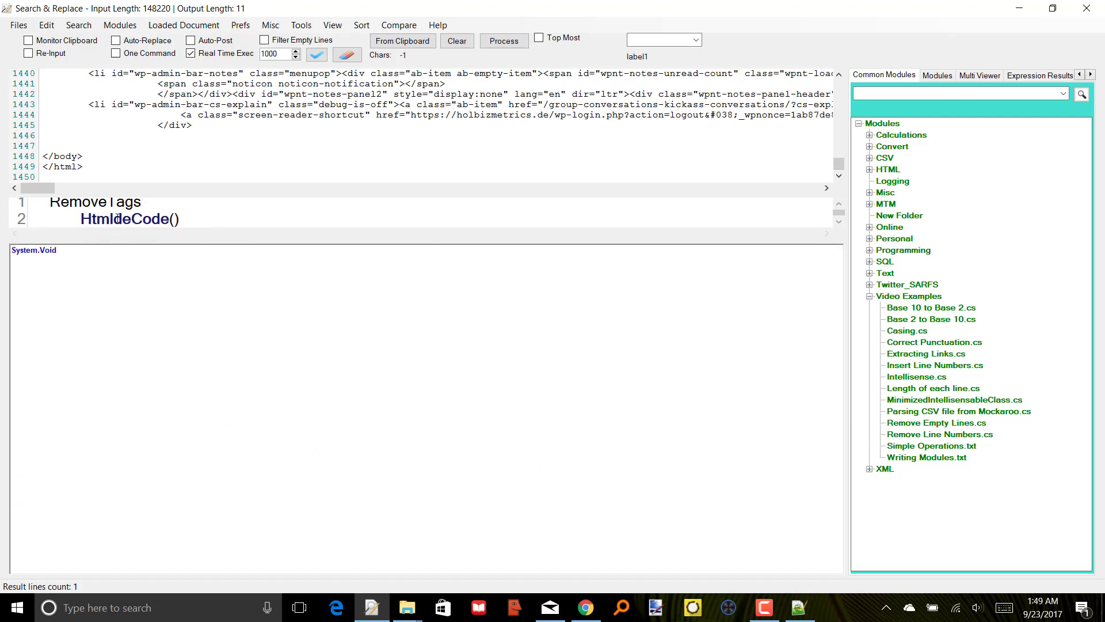
- Capitalize the D in the second line's decode call and remove that line's indentation so it aligns with RemoveTags
key("Delete")
type("D")
key("BackSpace")
key("BackSpace")
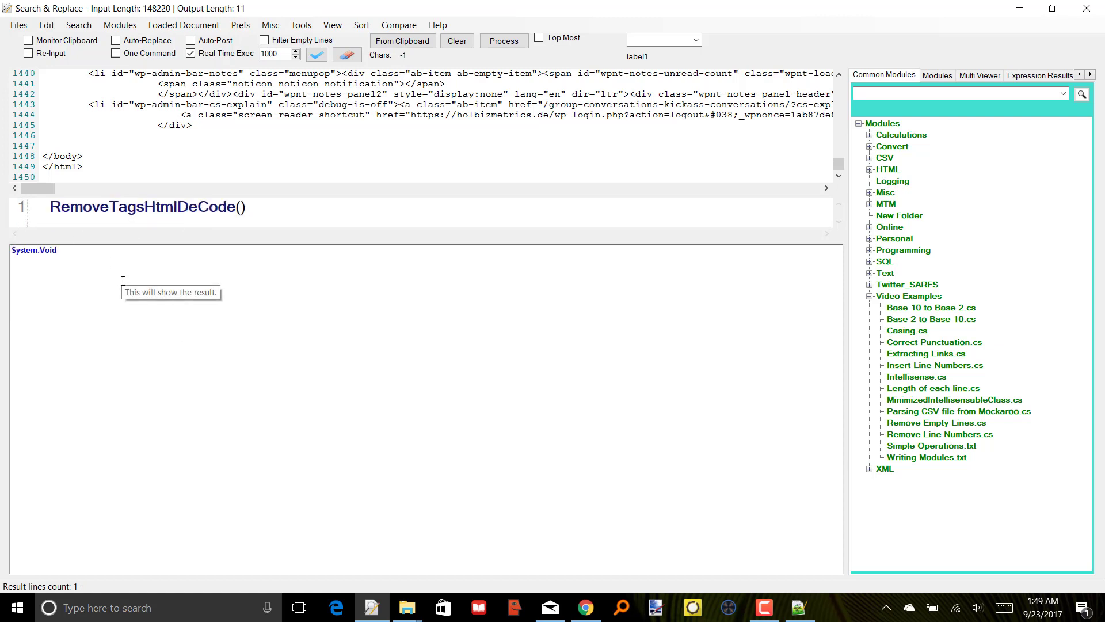
key("Return")
key("Delete")
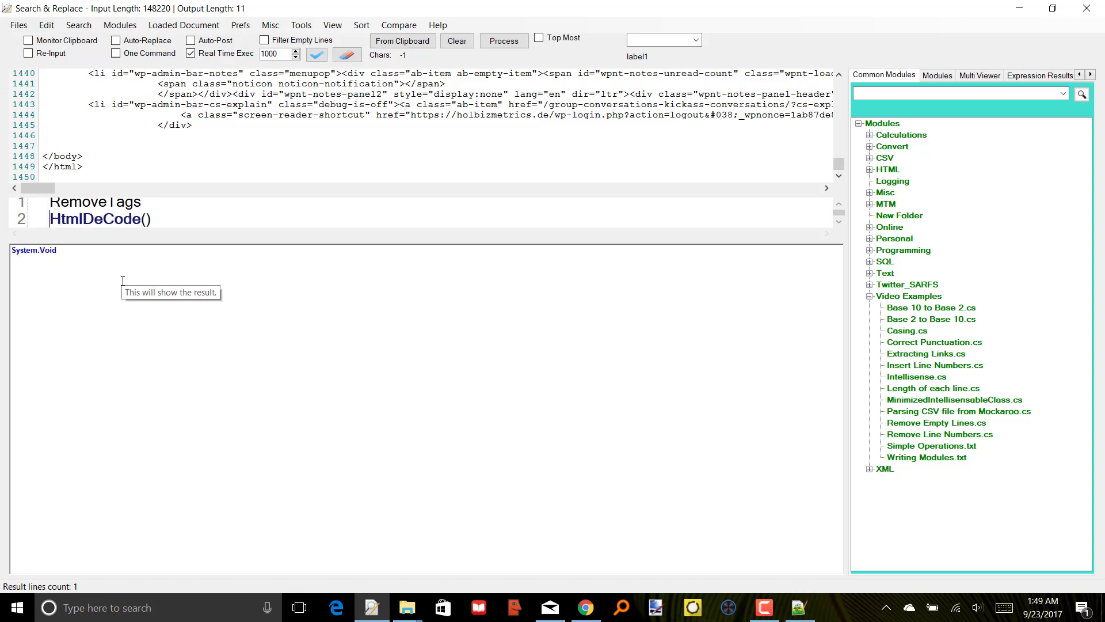
- Correct the second expression line to HtmlDecode, with a lowercase c and without parentheses
key("Right")
key("Right")
key("Right")
key("Delete")
type("c")
key("Right")
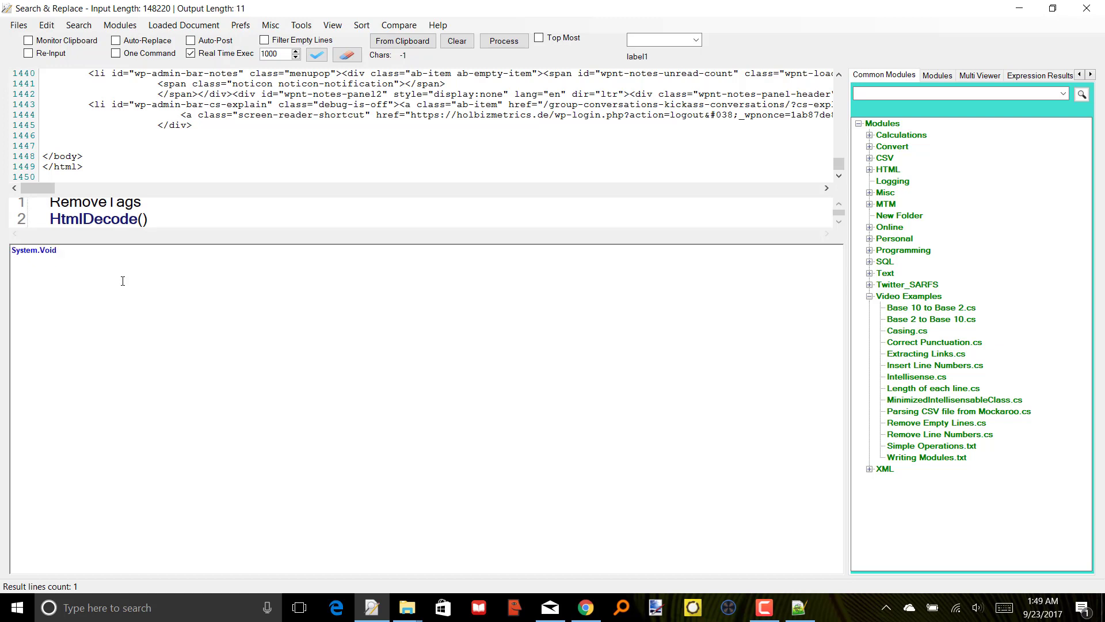
key("BackSpace")
key("BackSpace")
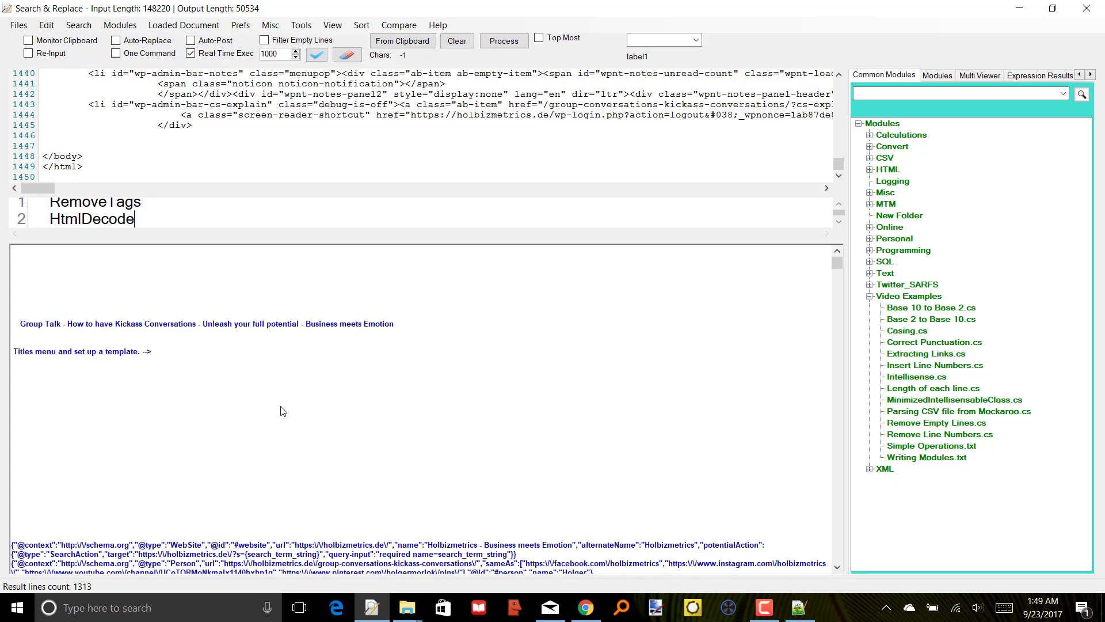
- Examine the RemoveTags and HtmlDecode output down to the Group Conversations section to check the decoded punctuation
scroll(282, 406, "down", 10)
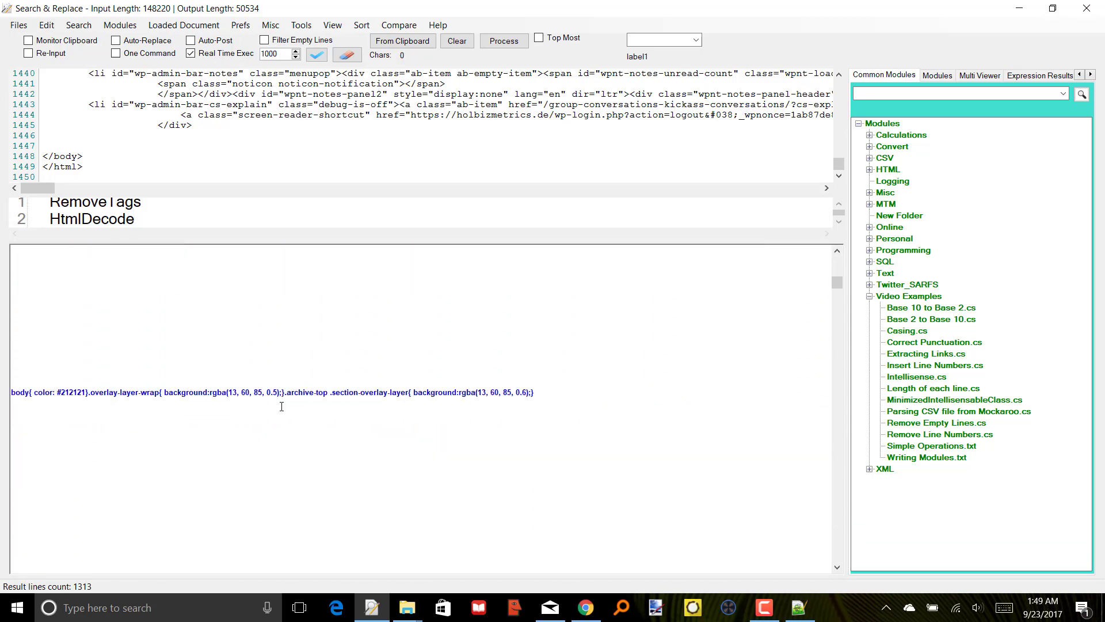
scroll(833, 299, "down", 10)
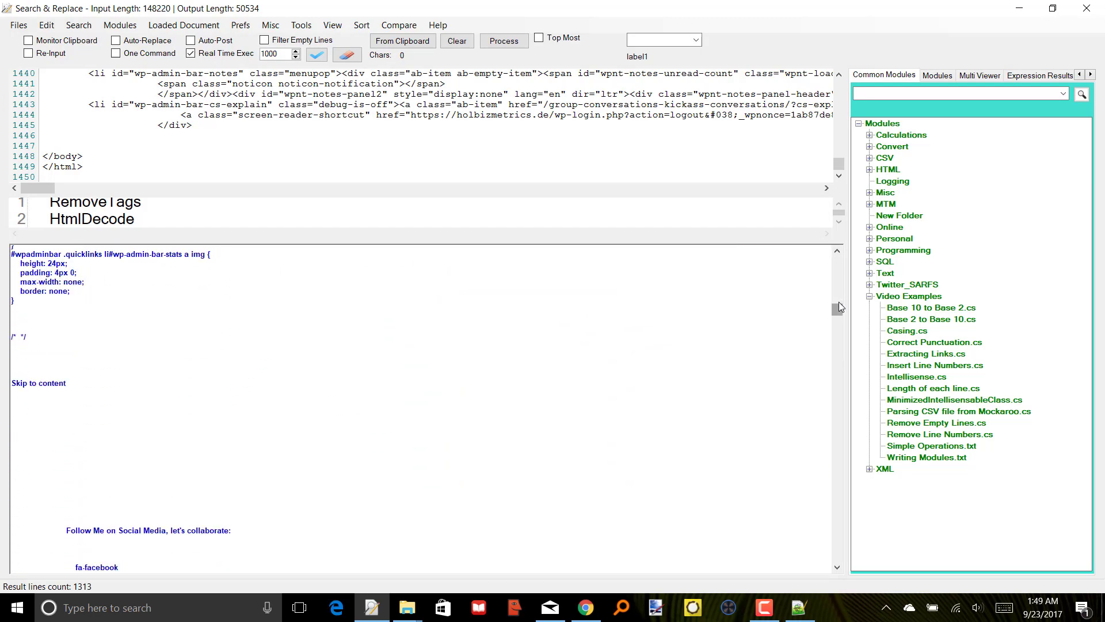
left_click(826, 350)
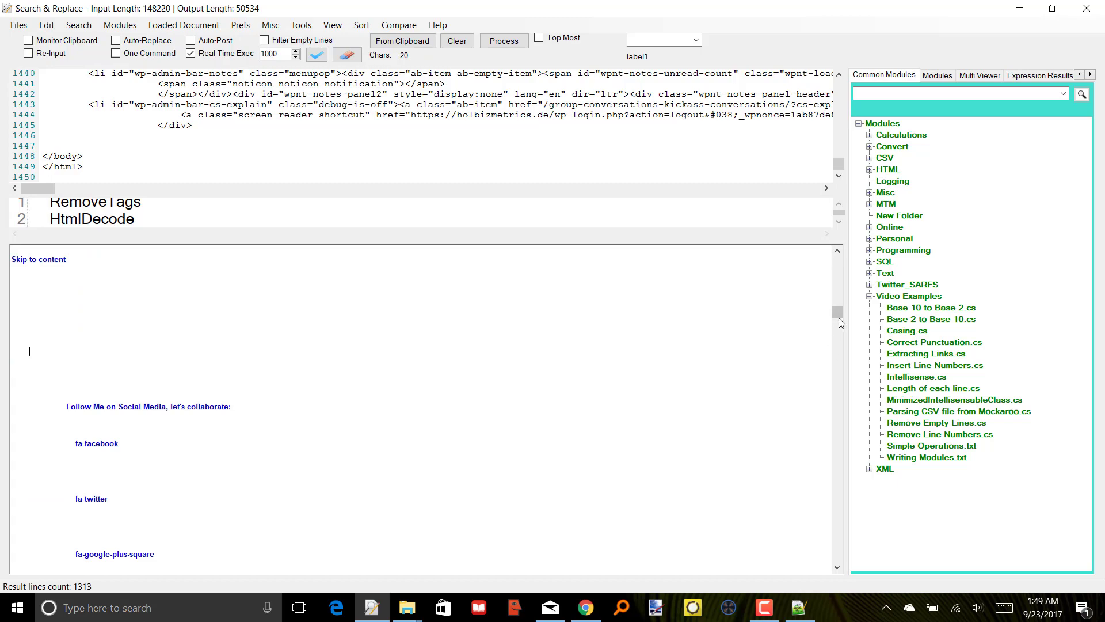
left_click_drag(838, 318, 842, 396)
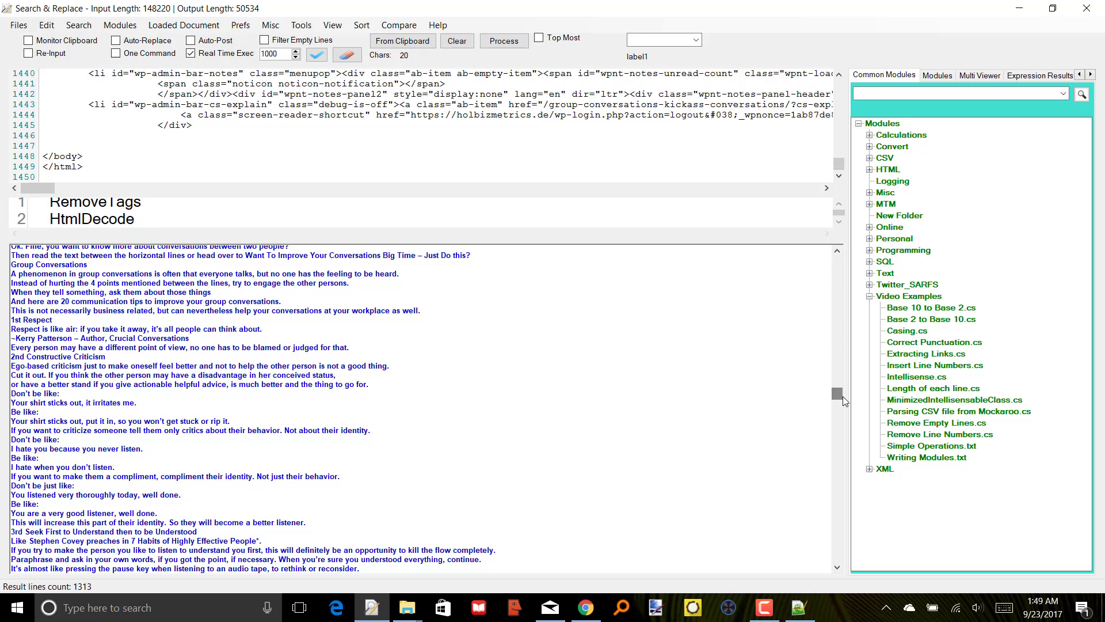
left_click_drag(842, 396, 843, 396)
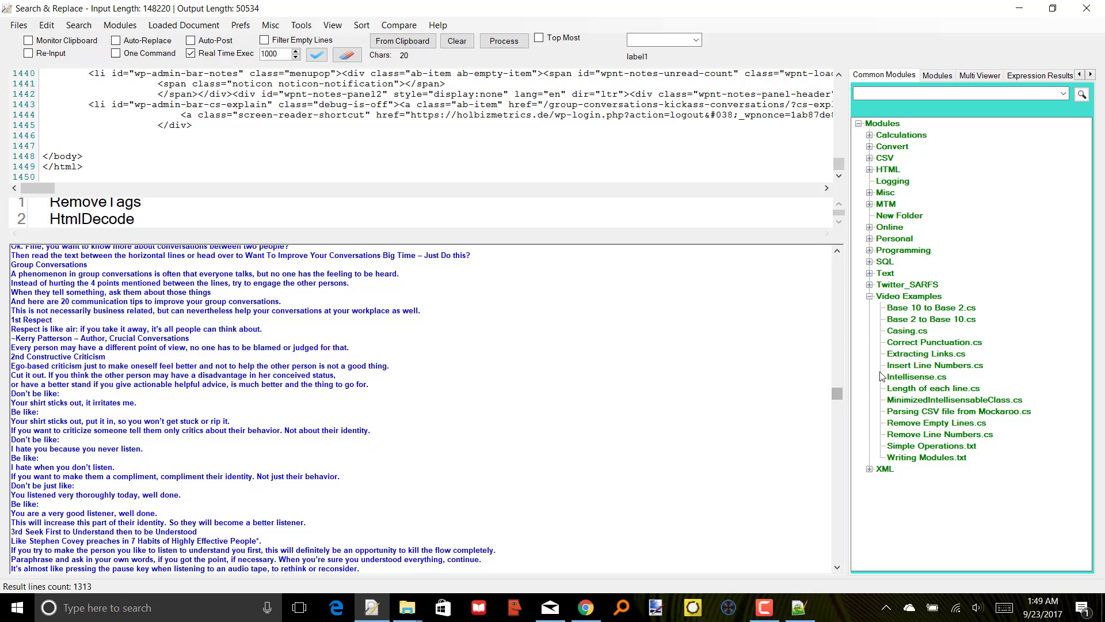
left_click(765, 608)
left_click(554, 490)
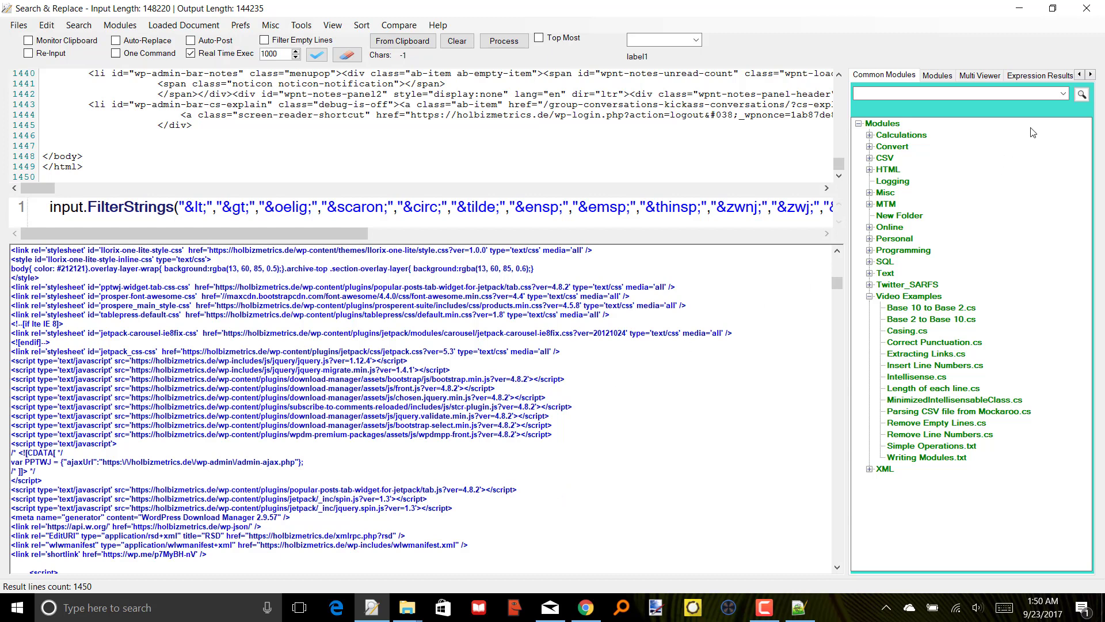
- Look through the FilterStrings output down to the article's later tips for remaining tags and character codes
left_click(584, 376)
left_click(299, 306)
scroll(299, 306, "down", 7)
left_click(342, 443)
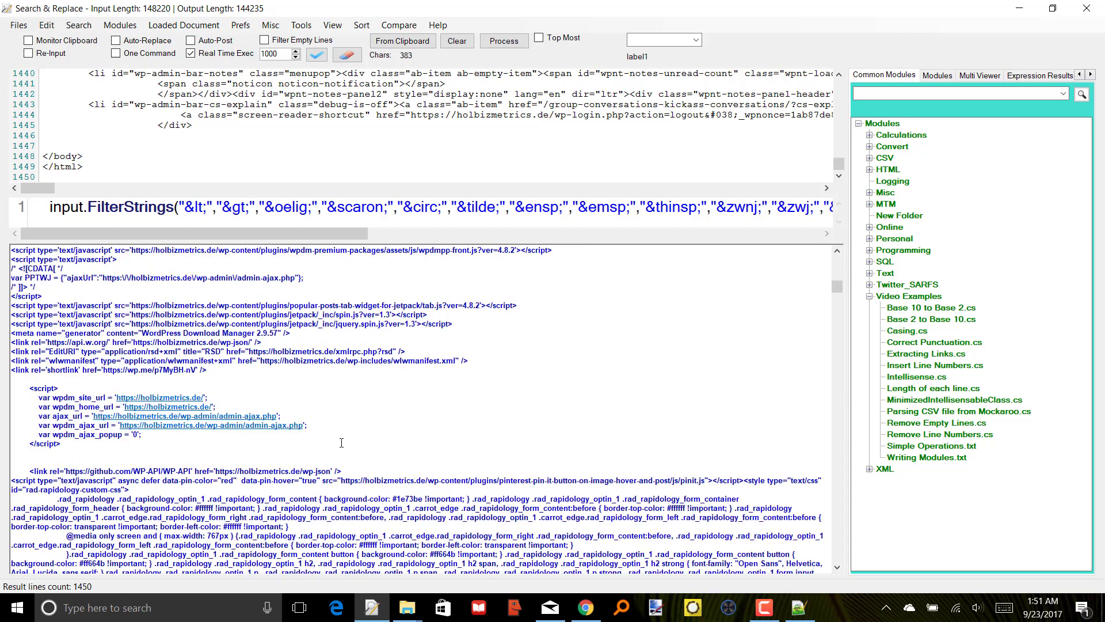
scroll(341, 443, "down", 10)
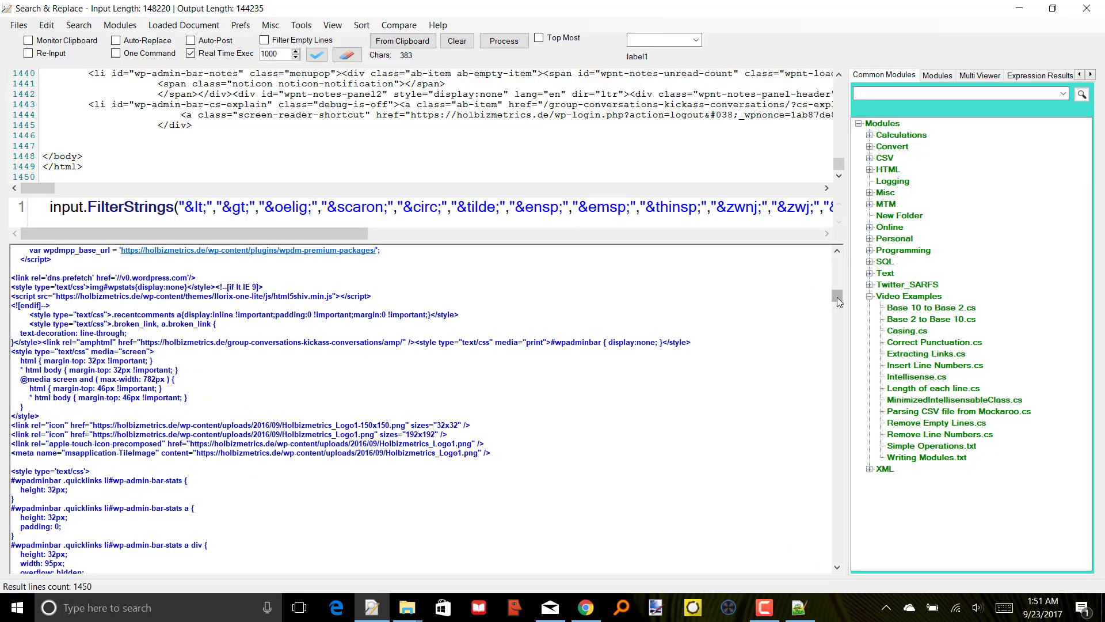
left_click_drag(838, 302, 842, 424)
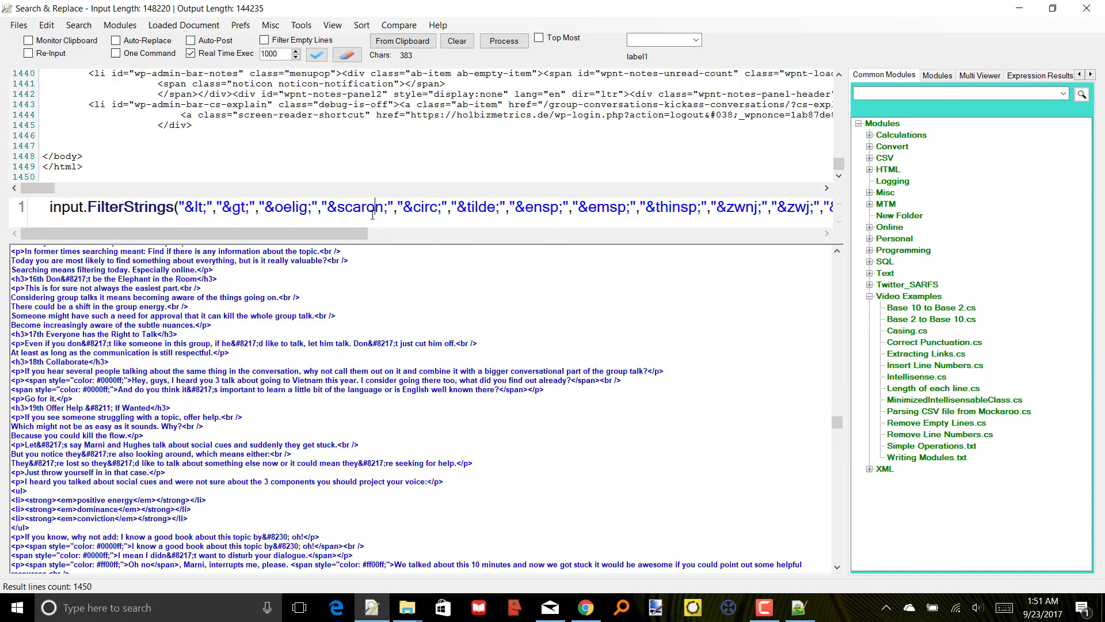
- Make the expression editor taller and adjust the text size of the FilterStrings expression
scroll(373, 214, "up", 7)
scroll(373, 215, "down", 7)
scroll(373, 214, "up", 6)
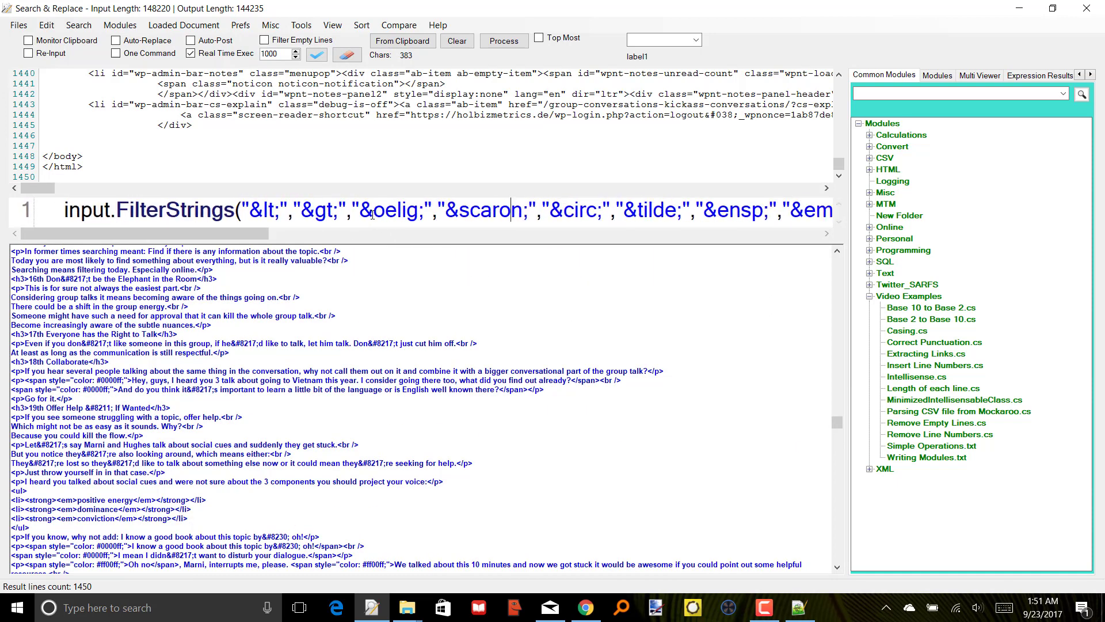
scroll(372, 215, "up", 1)
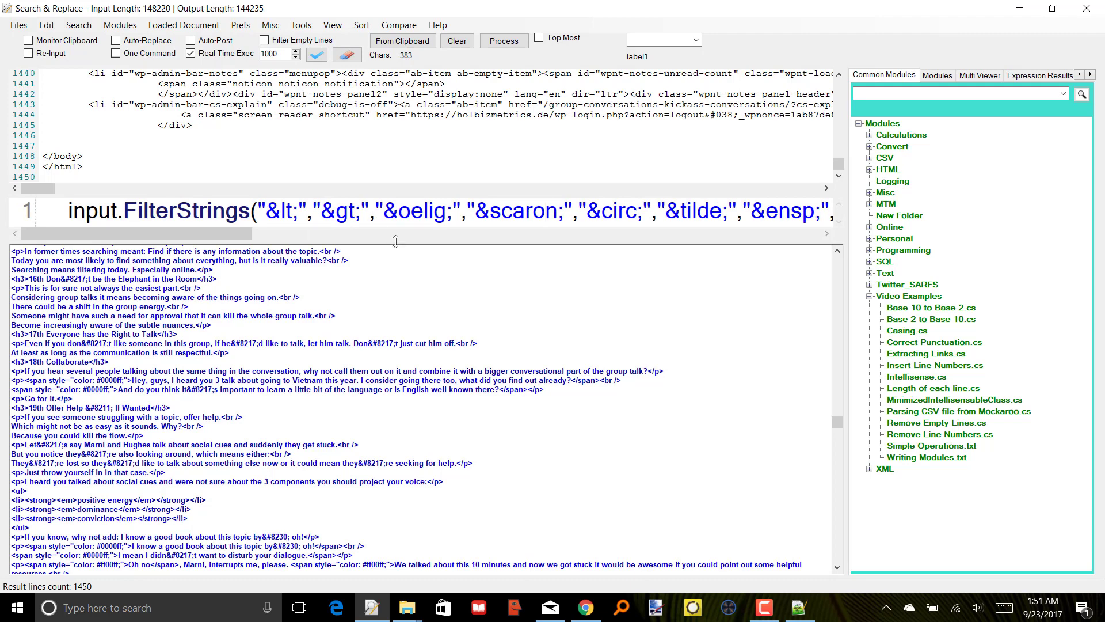
left_click_drag(395, 242, 401, 321)
scroll(401, 269, "down", 2)
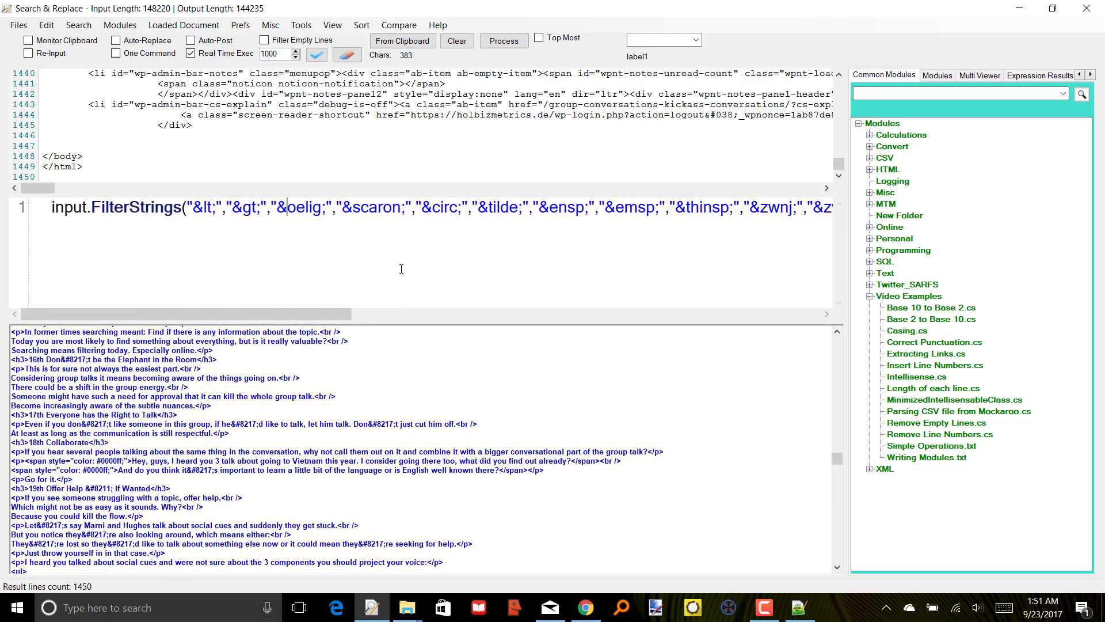
scroll(401, 269, "down", 1)
- Inspect the FilterStrings output and the complete entity list in the expression at different text sizes
left_click(417, 352)
scroll(417, 352, "up", 3)
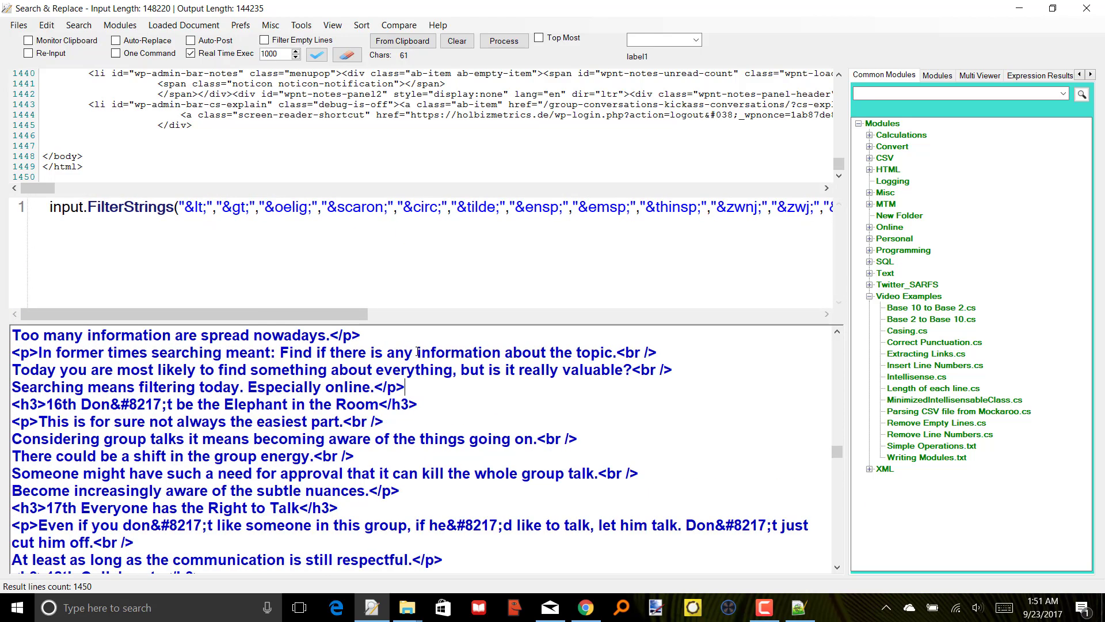
scroll(418, 352, "down", 3)
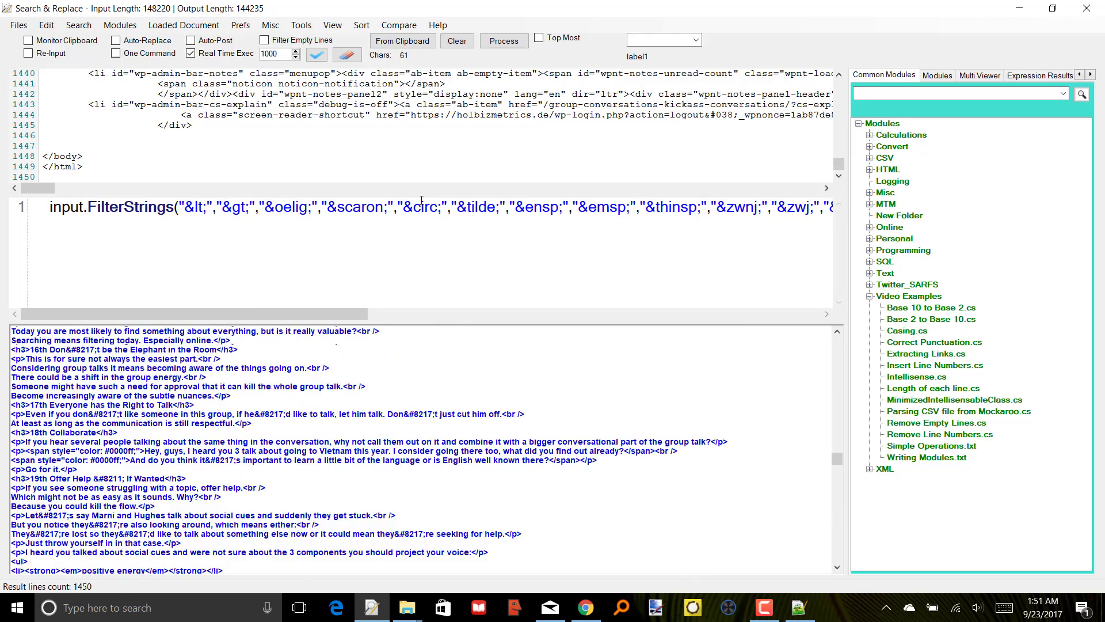
scroll(421, 449, "up", 10)
scroll(418, 157, "up", 6)
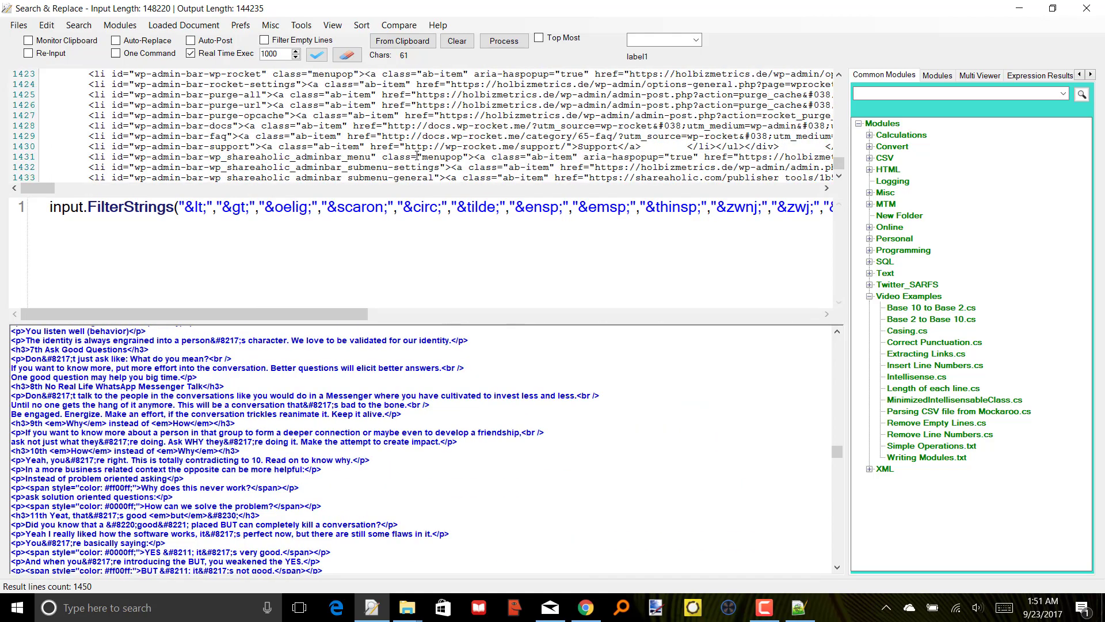
scroll(418, 157, "down", 6)
scroll(411, 229, "up", 4)
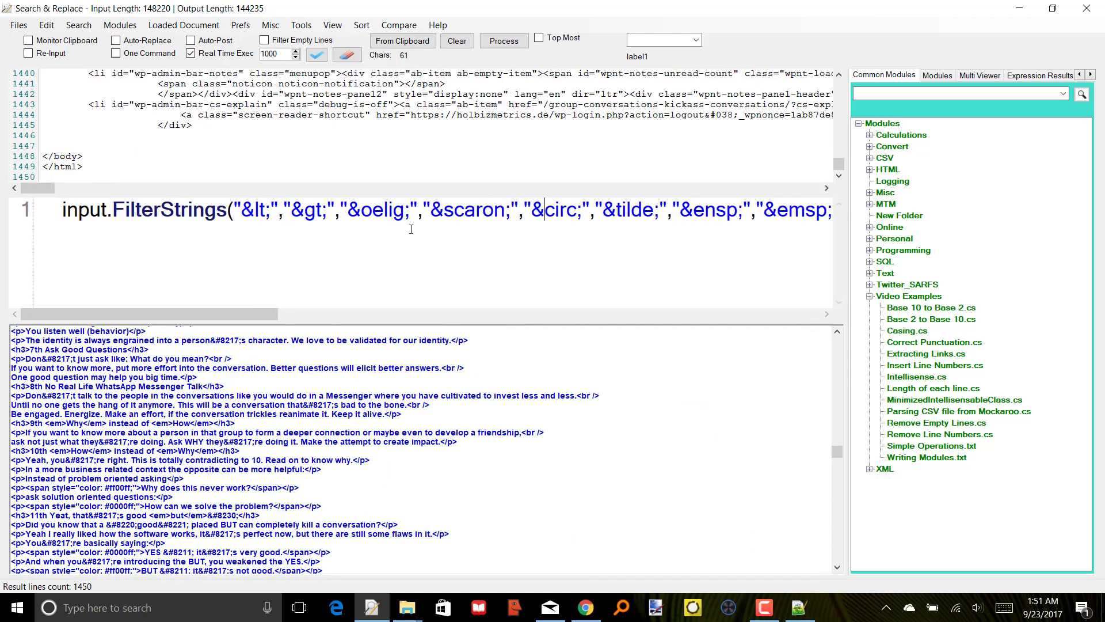
scroll(411, 229, "down", 8)
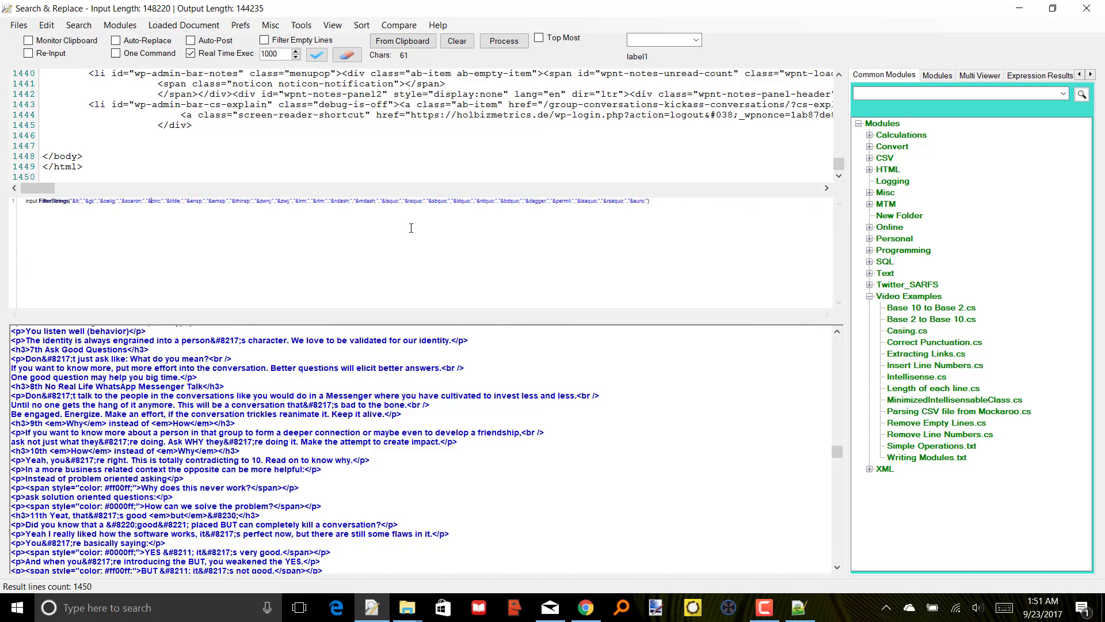
scroll(411, 229, "up", 6)
scroll(411, 228, "up", 1)
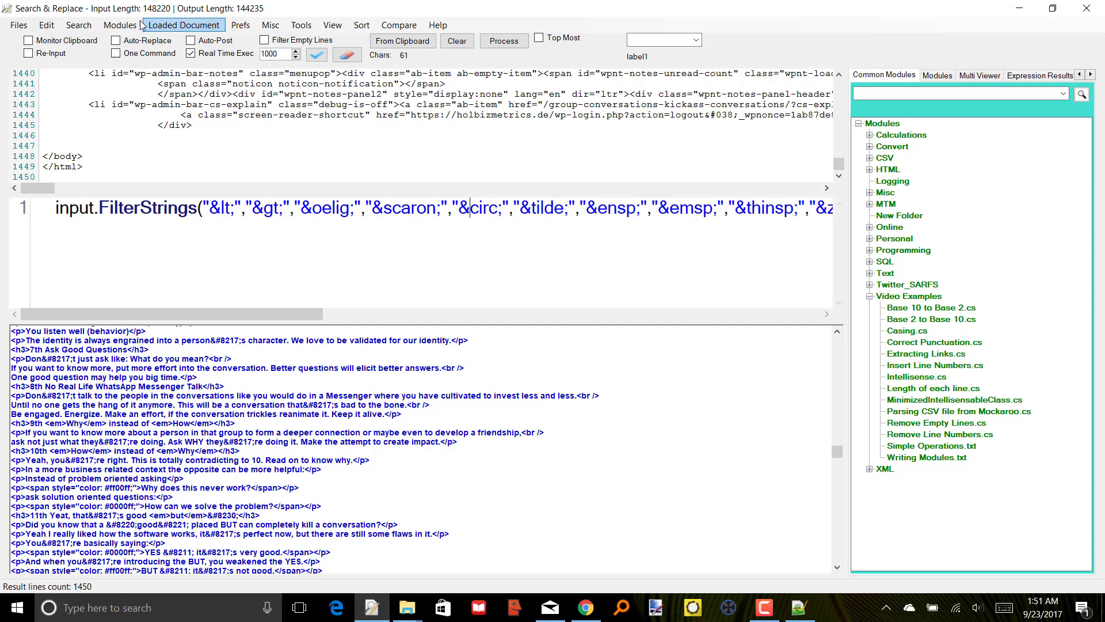
- Browse the available module categories, including the modules under Convert, MTM and Text
left_click(120, 25)
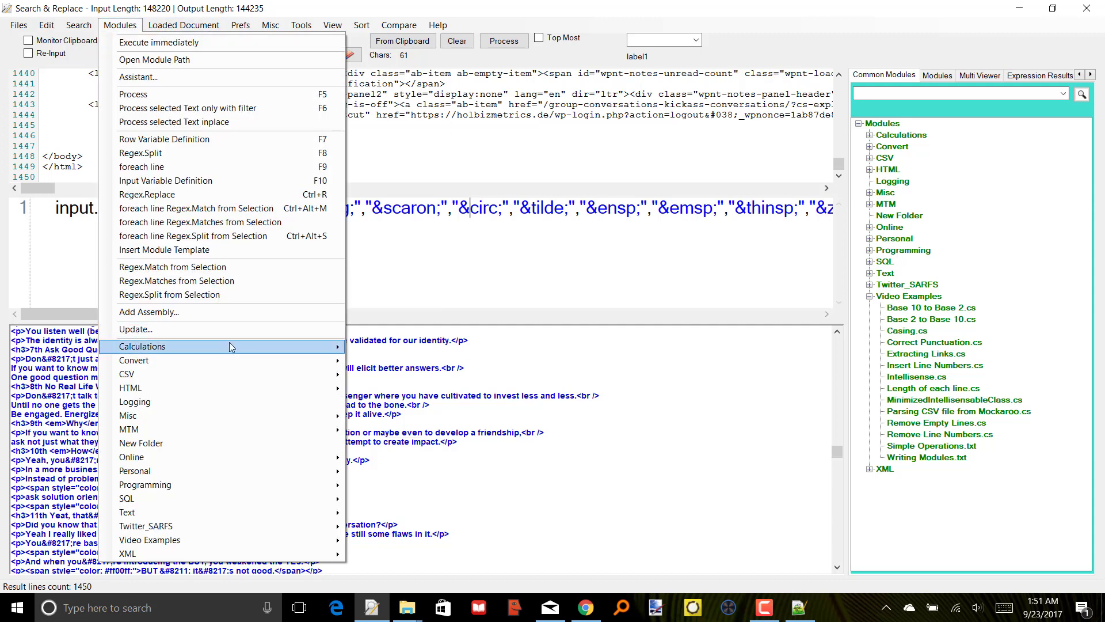
mouse_move(240, 364)
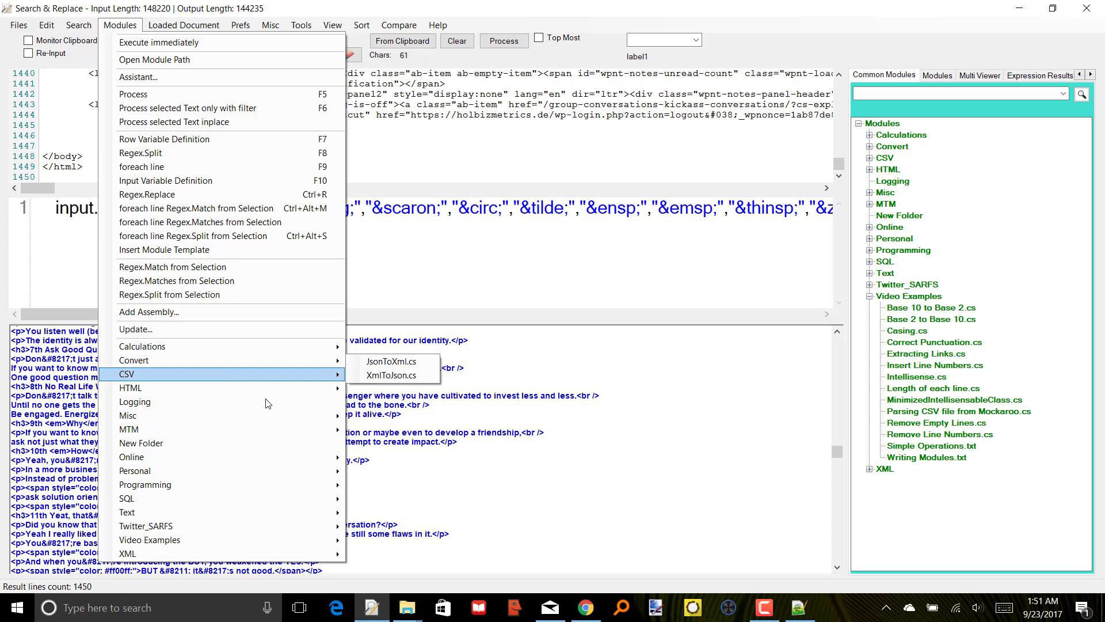
mouse_move(269, 430)
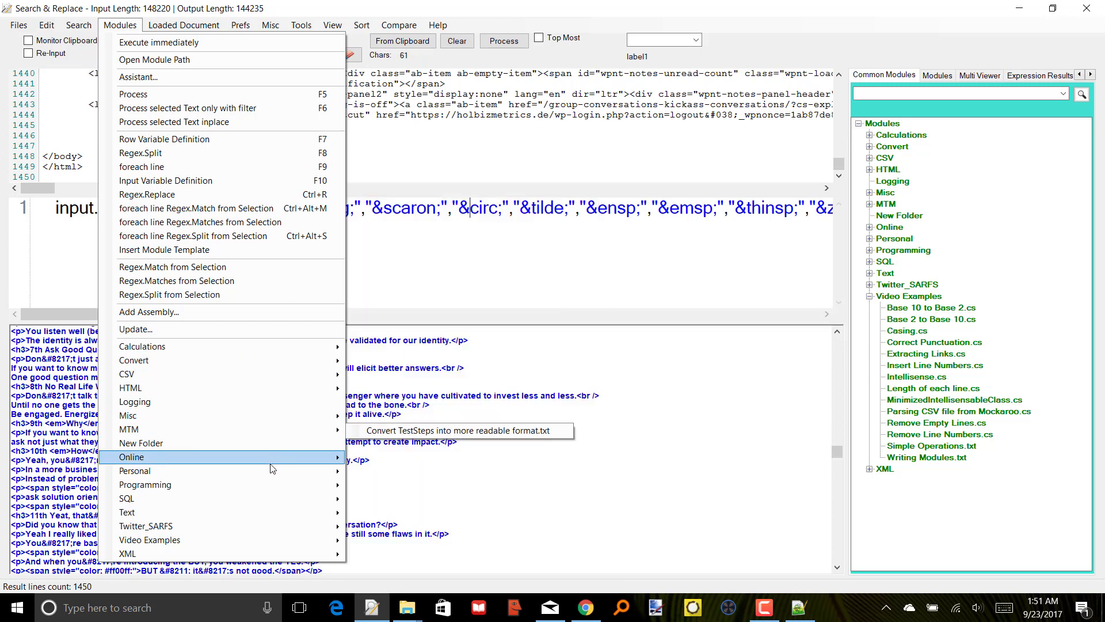
mouse_move(281, 507)
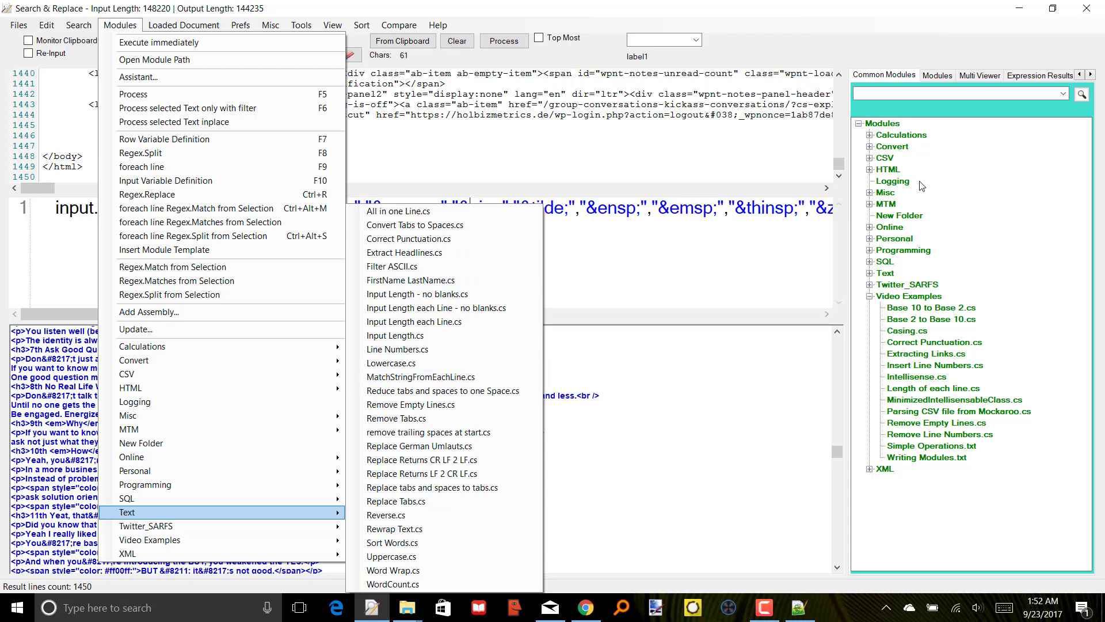
- Search the common modules for Extract Links.cs and load it from the Misc category as the expression
left_click(919, 92)
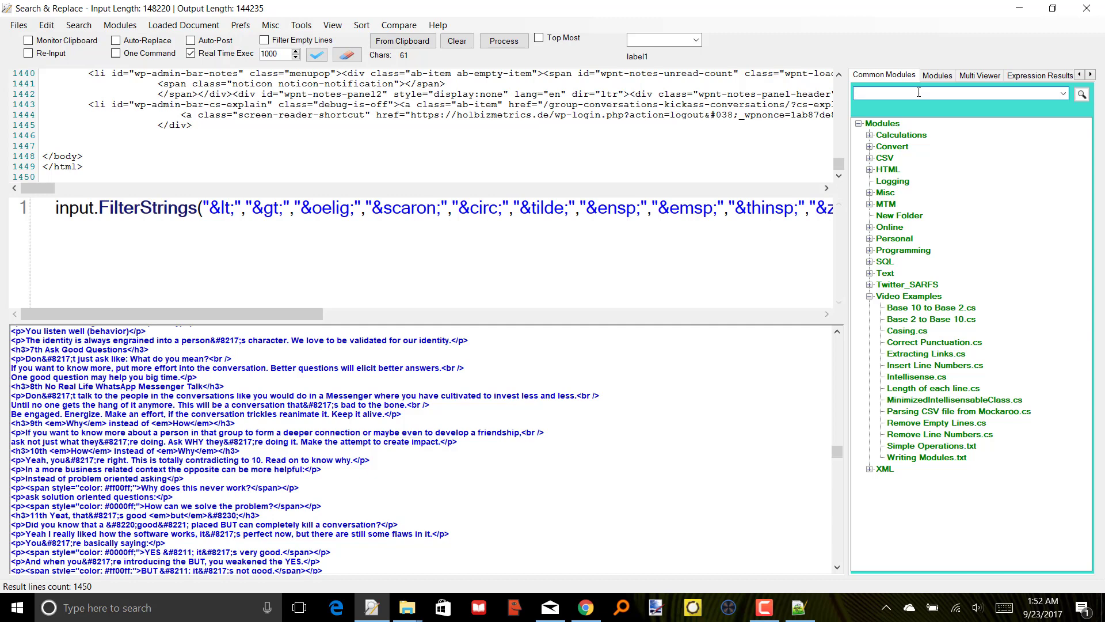
type("extract Headlines.cs")
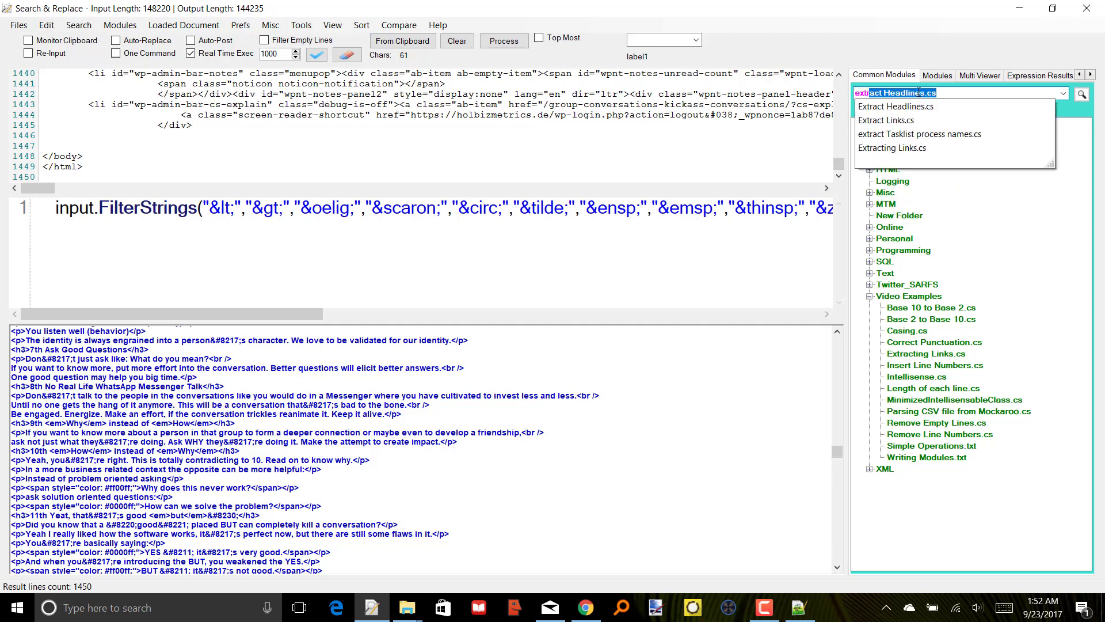
left_click(920, 122)
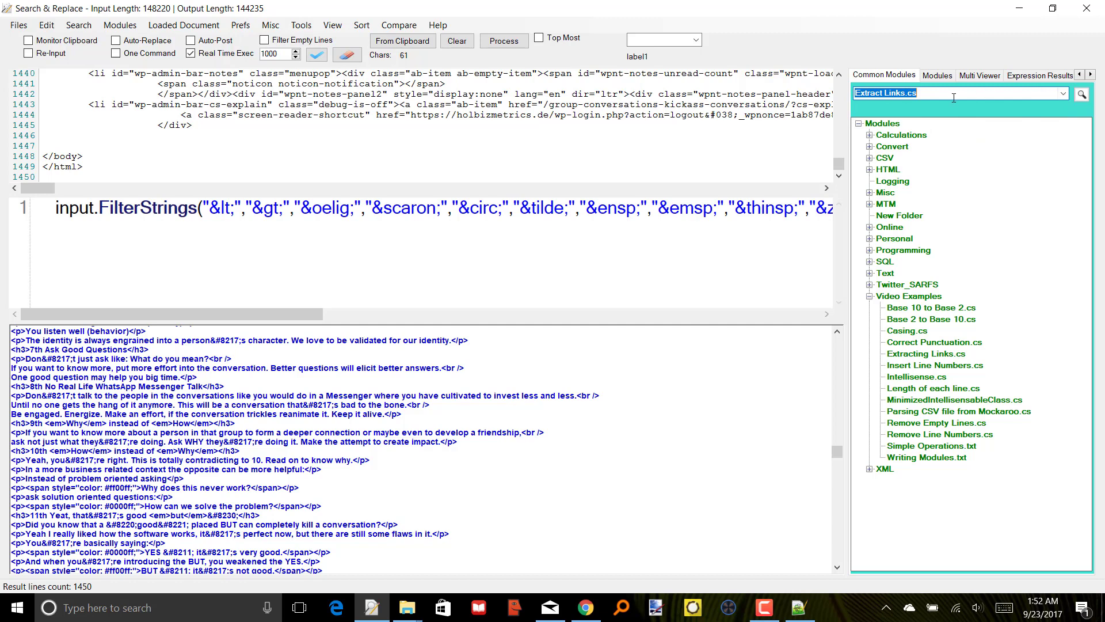
left_click(1082, 94)
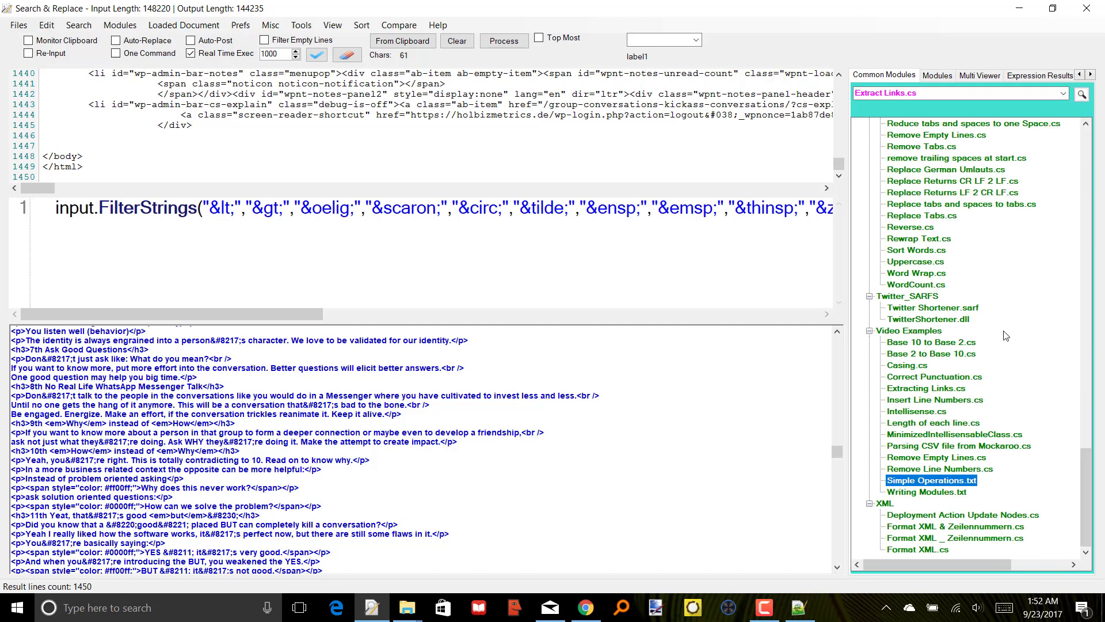
scroll(999, 449, "up", 10)
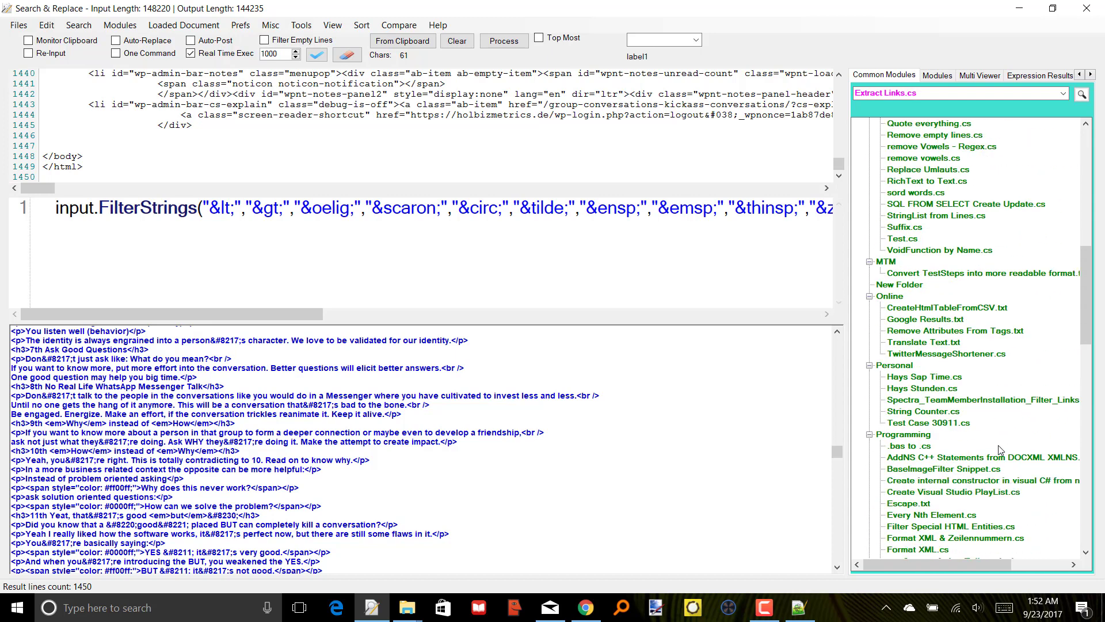
scroll(999, 449, "up", 12)
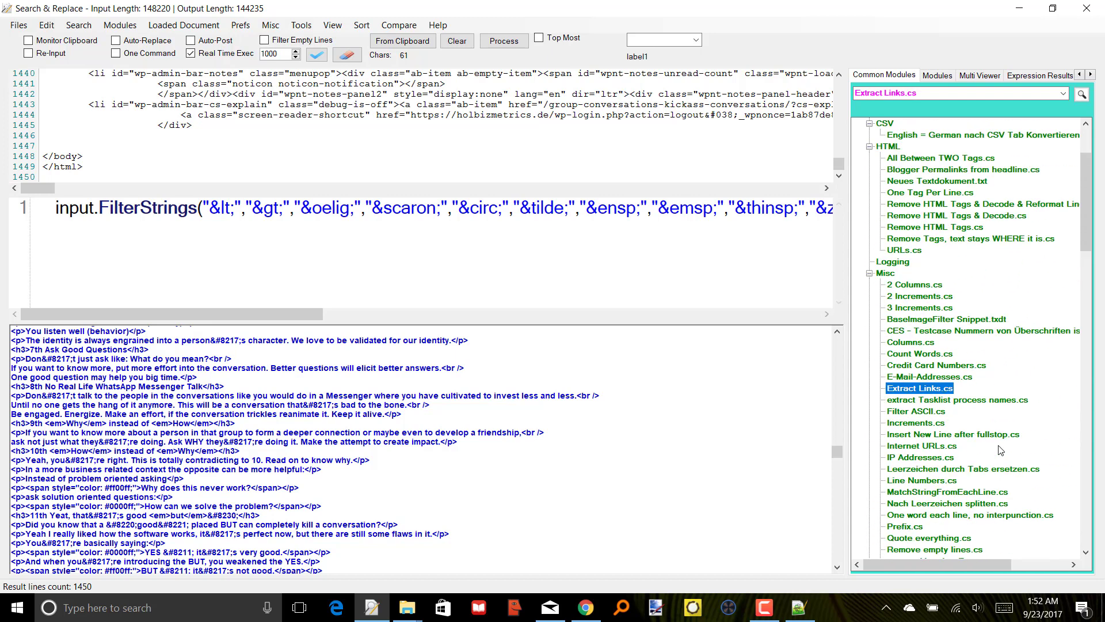
double_click(921, 389)
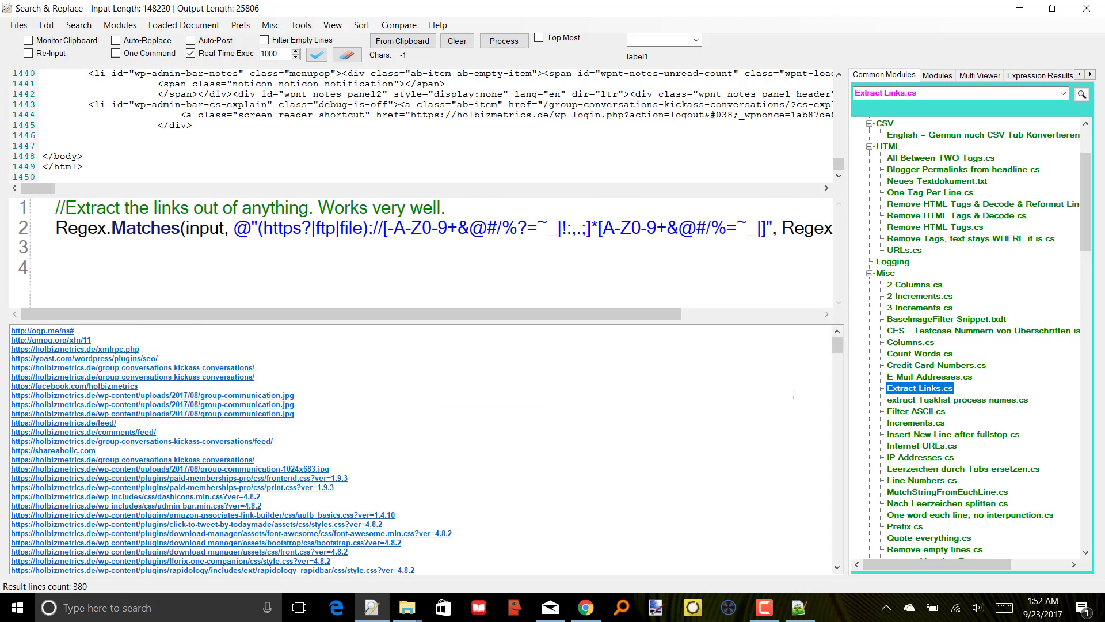
- Look through the extracted links, the further available modules and the HTML source they were taken from
left_click(567, 413)
scroll(612, 456, "down", 16)
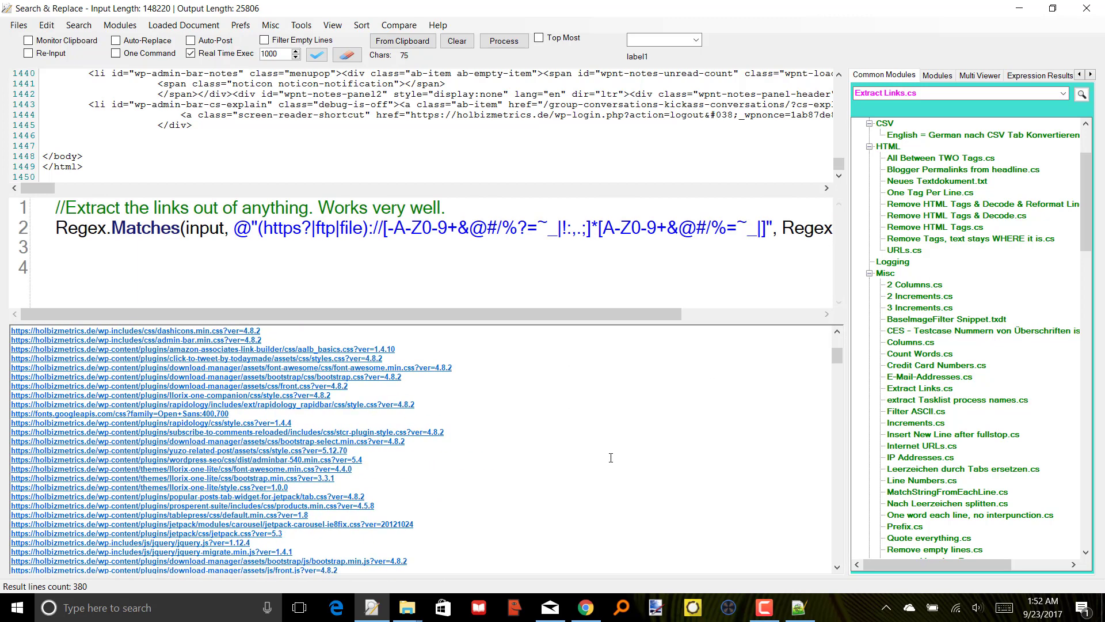
scroll(637, 427, "down", 10)
left_click(853, 90)
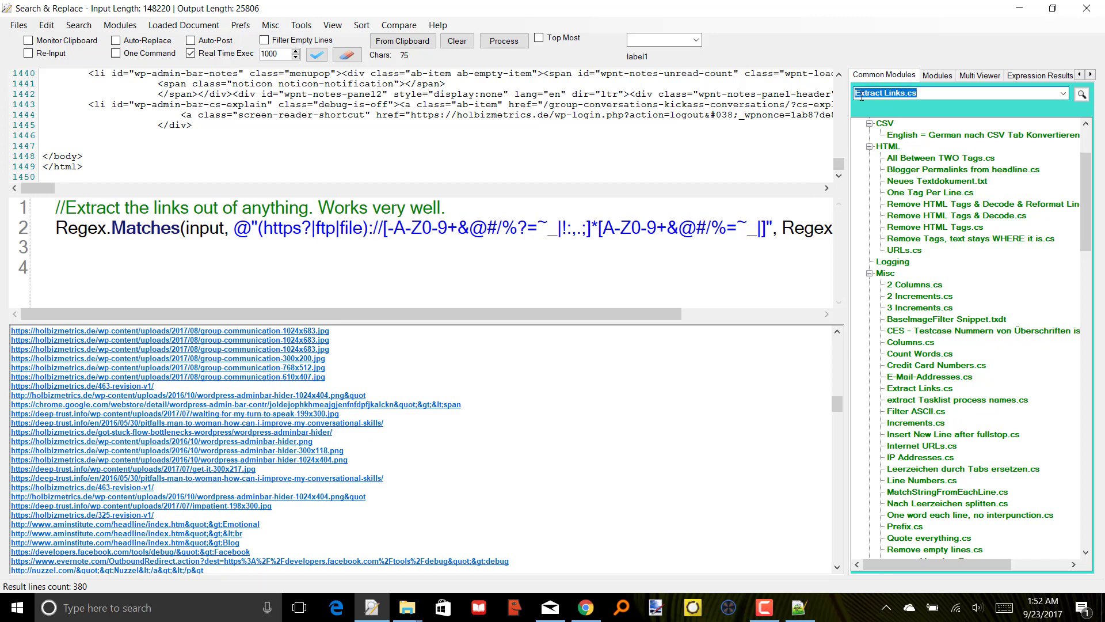
left_click(914, 92)
scroll(944, 363, "down", 13)
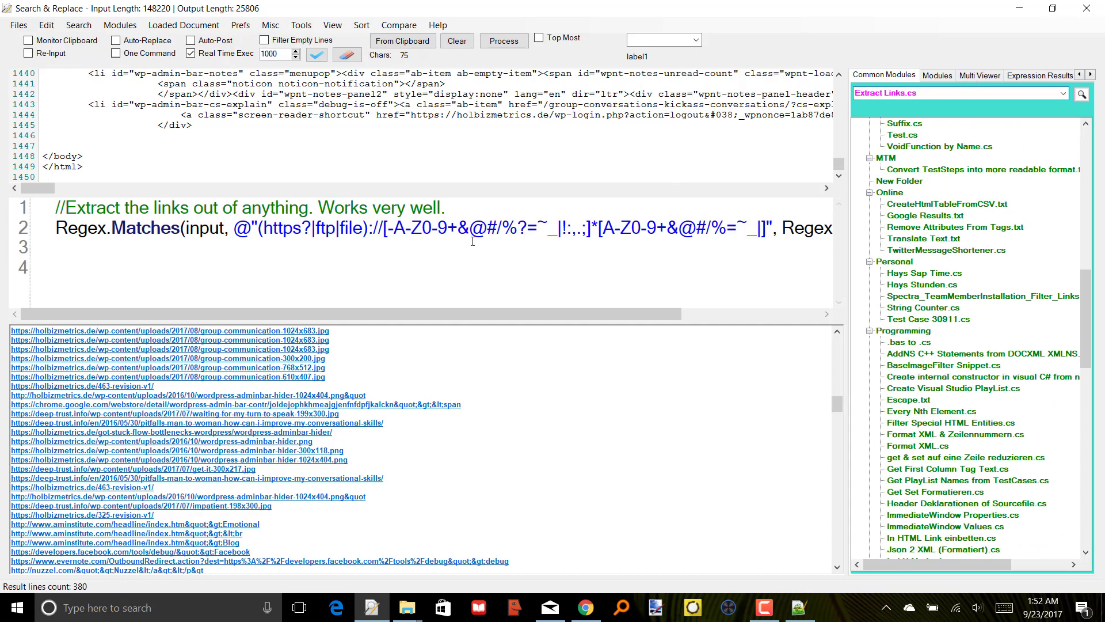
scroll(337, 142, "up", 10)
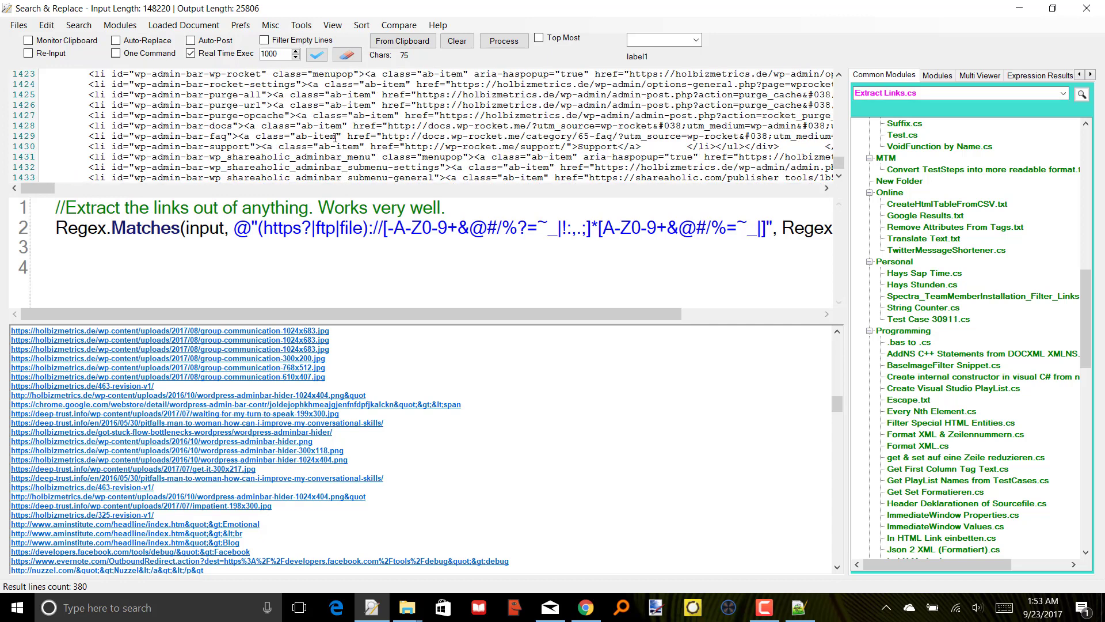
scroll(336, 138, "up", 6)
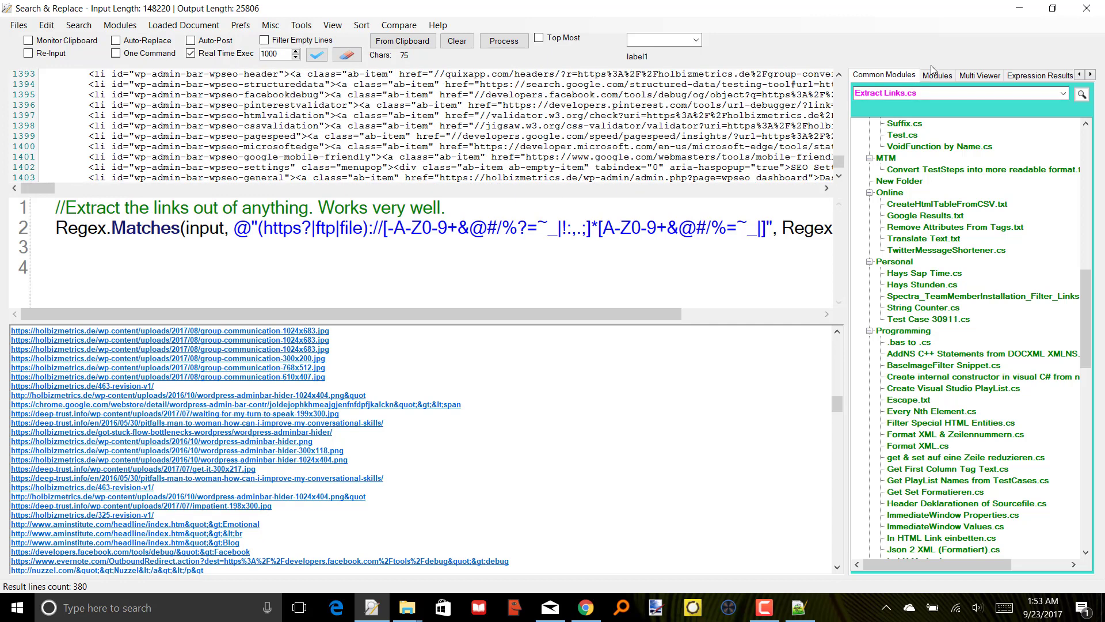
- Try to show the HTML source in the Multi Viewer and continue past the exception dialog
left_click(970, 76)
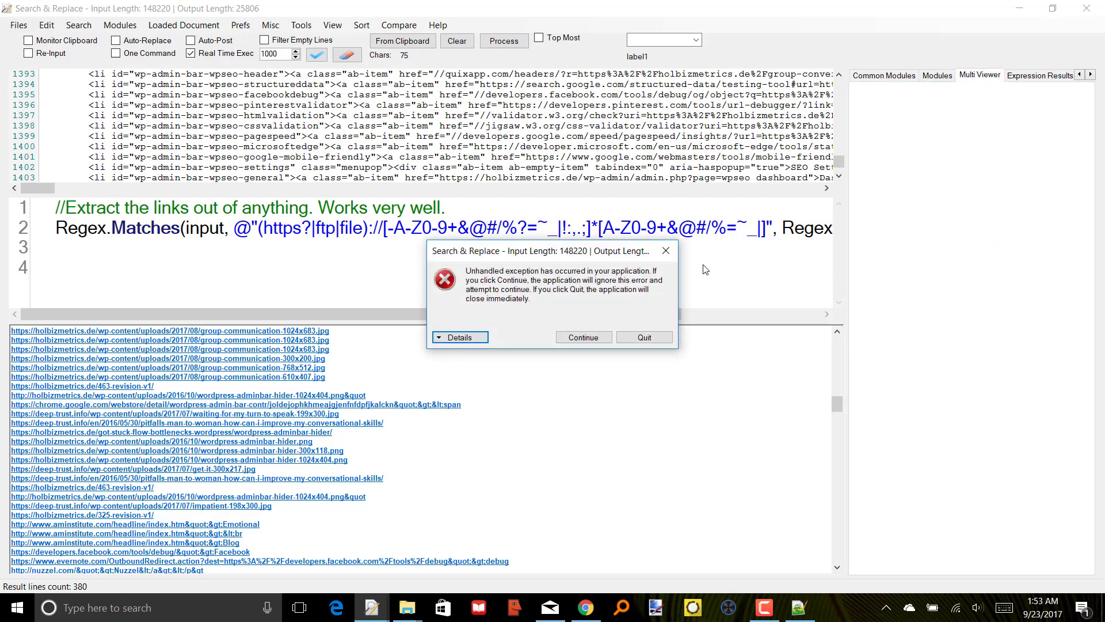
left_click(593, 338)
left_click(593, 338)
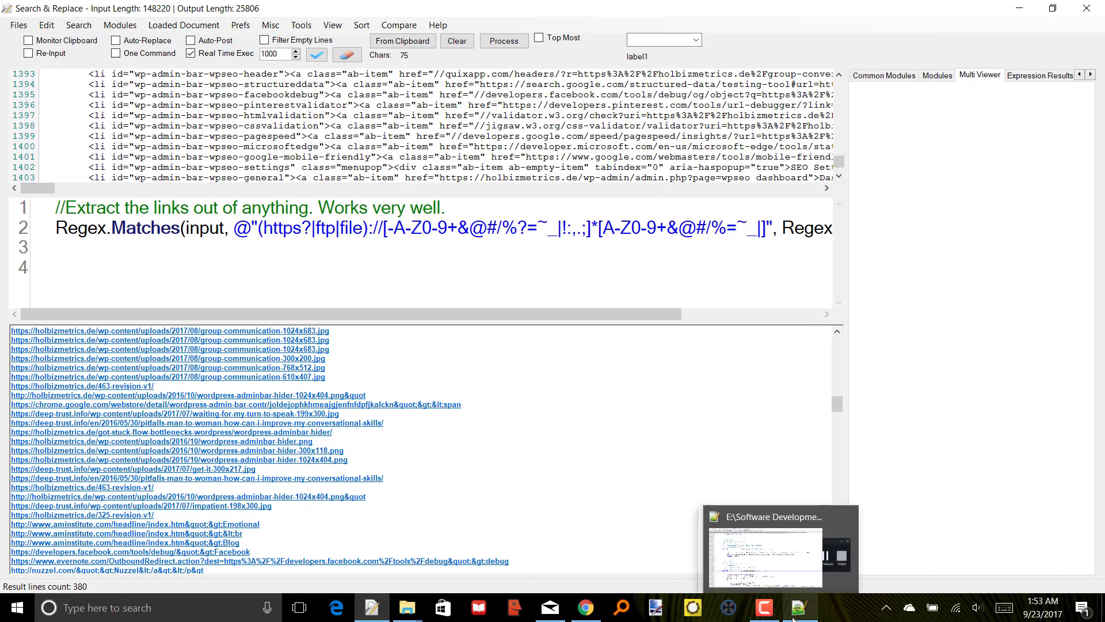
mouse_move(761, 615)
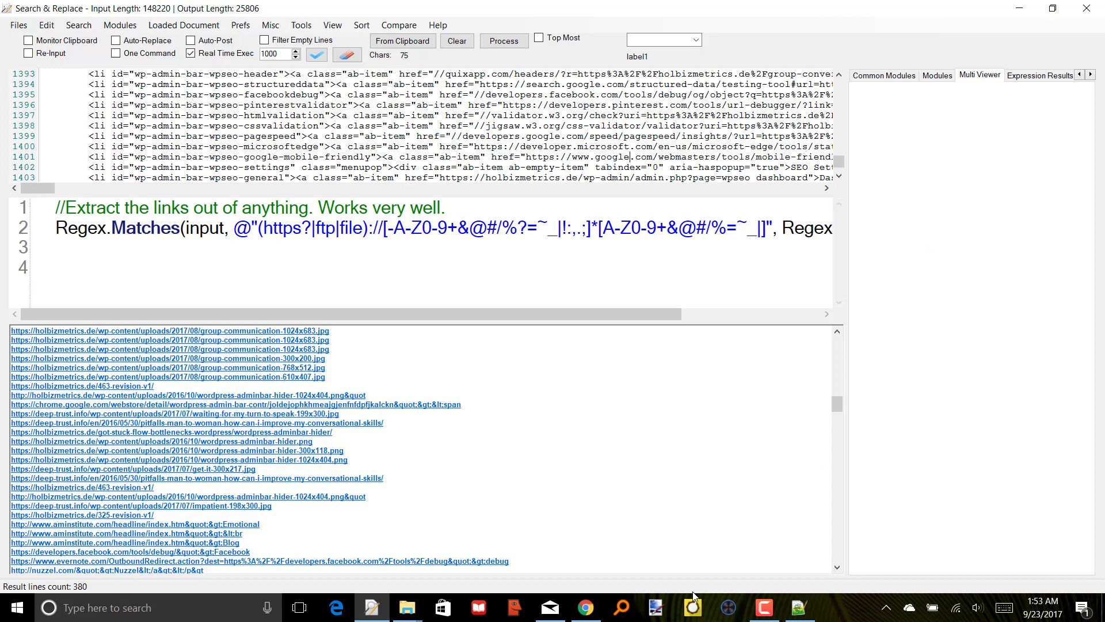
left_click(767, 618)
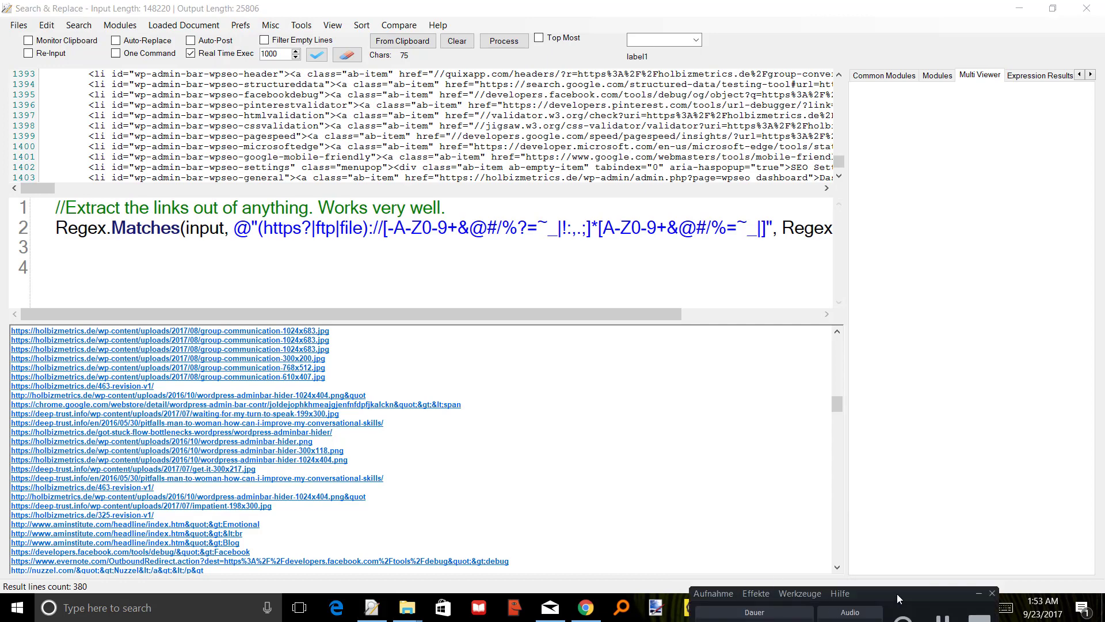
left_click(916, 463)
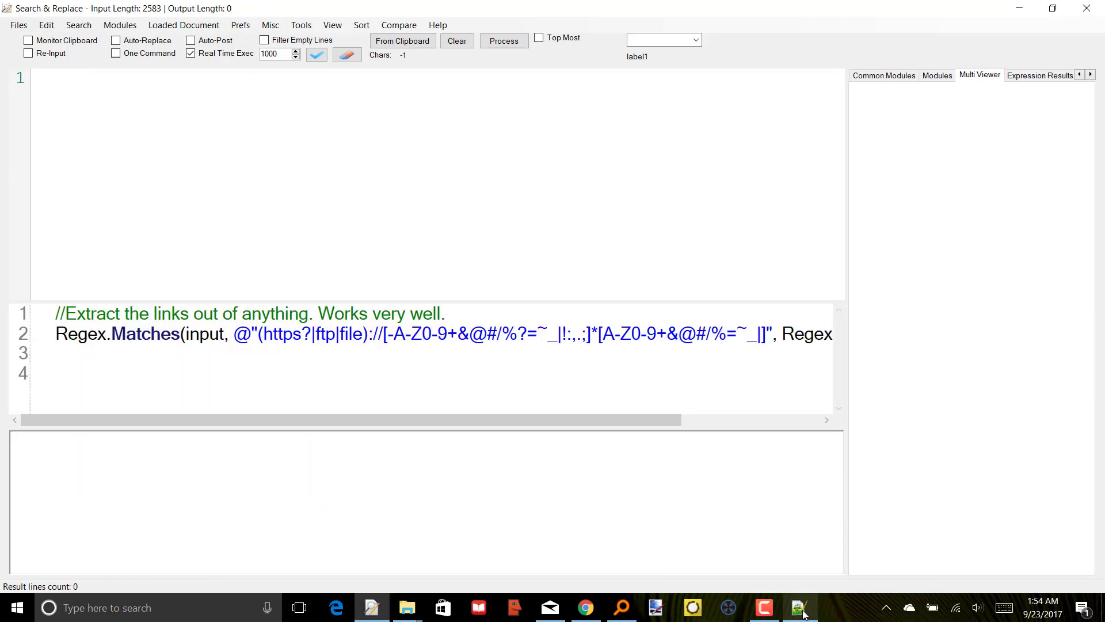
- Switch to Notepad++ to view ICSharpCode.CodeCompletion.xml, return to Search & Replace and paste the XML content as input
mouse_move(799, 617)
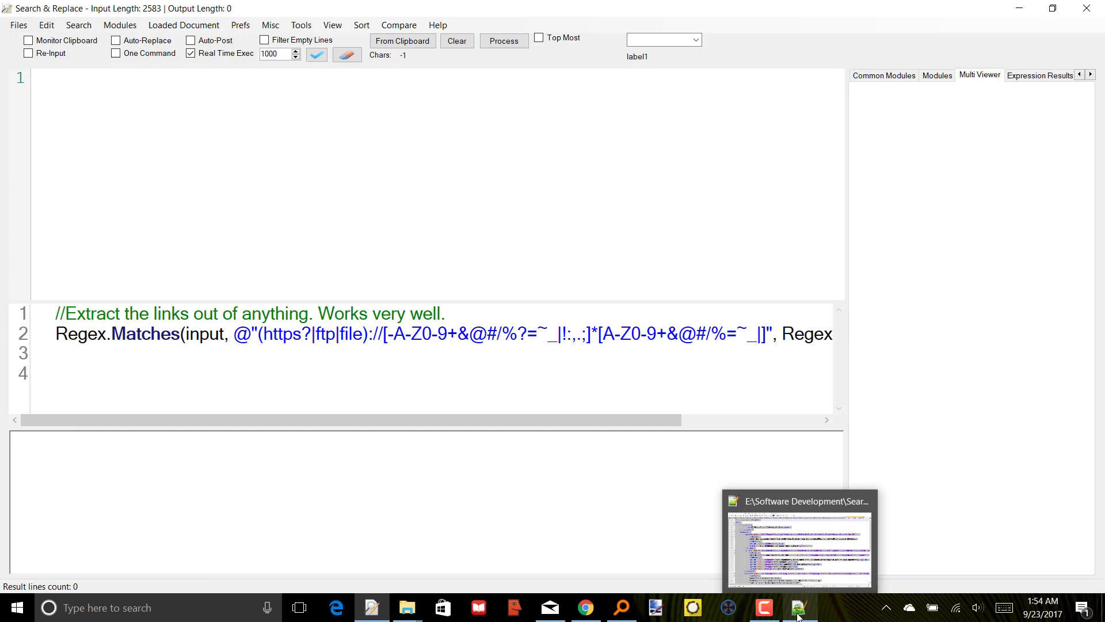
left_click(799, 617)
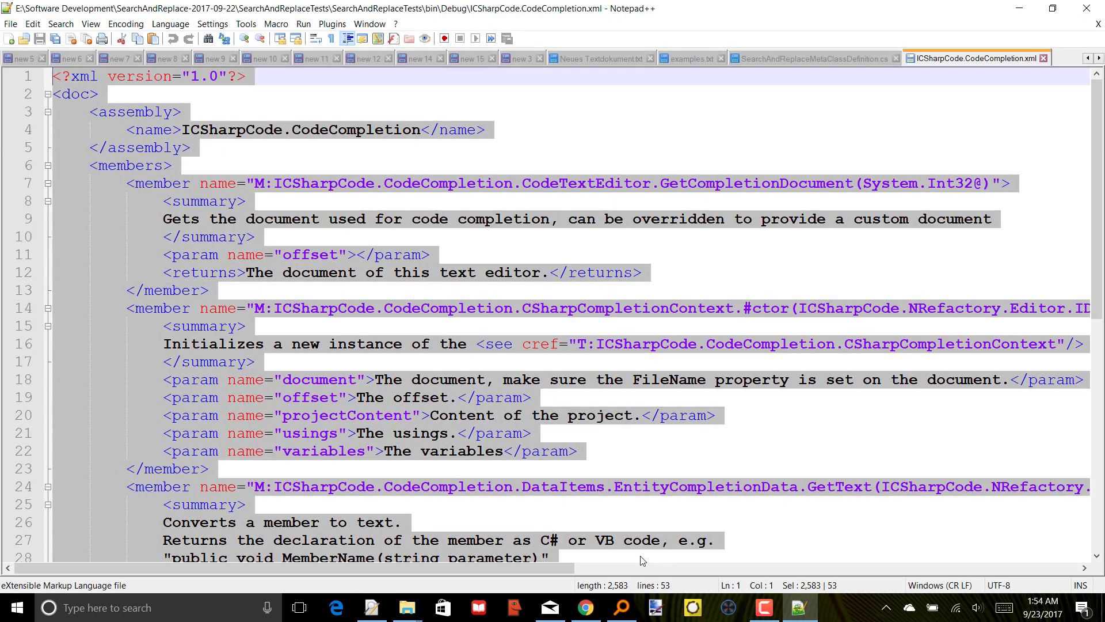
left_click(378, 614)
key("ctrl+v")
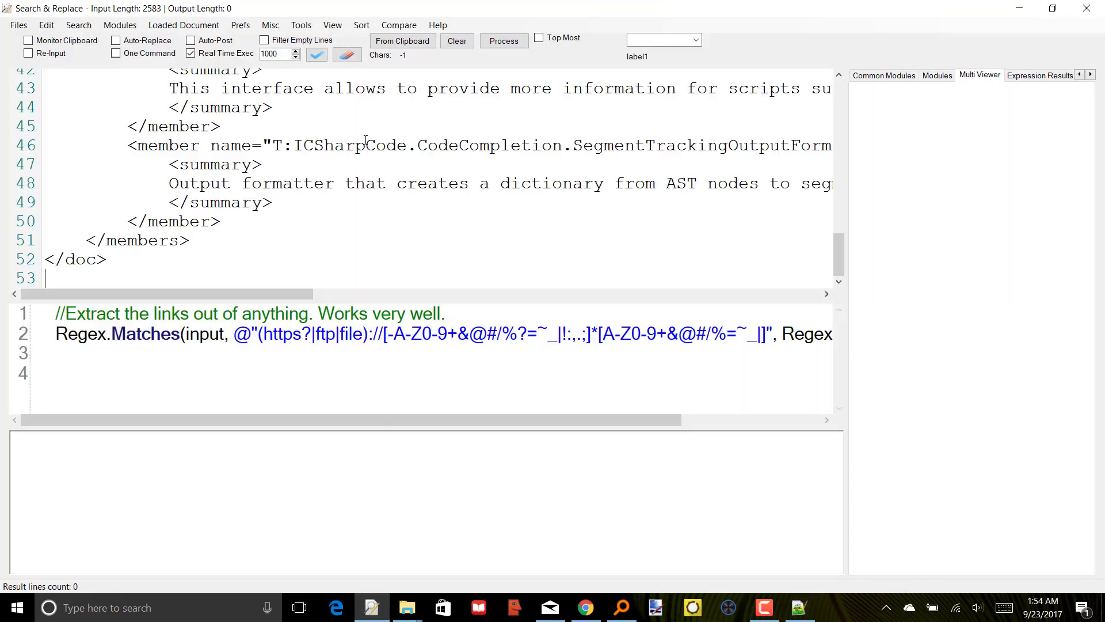
- Reload the Multi Viewer for the pasted XML and widen its pane until the document tree is readable
scroll(366, 140, "up", 1)
scroll(667, 261, "up", 1)
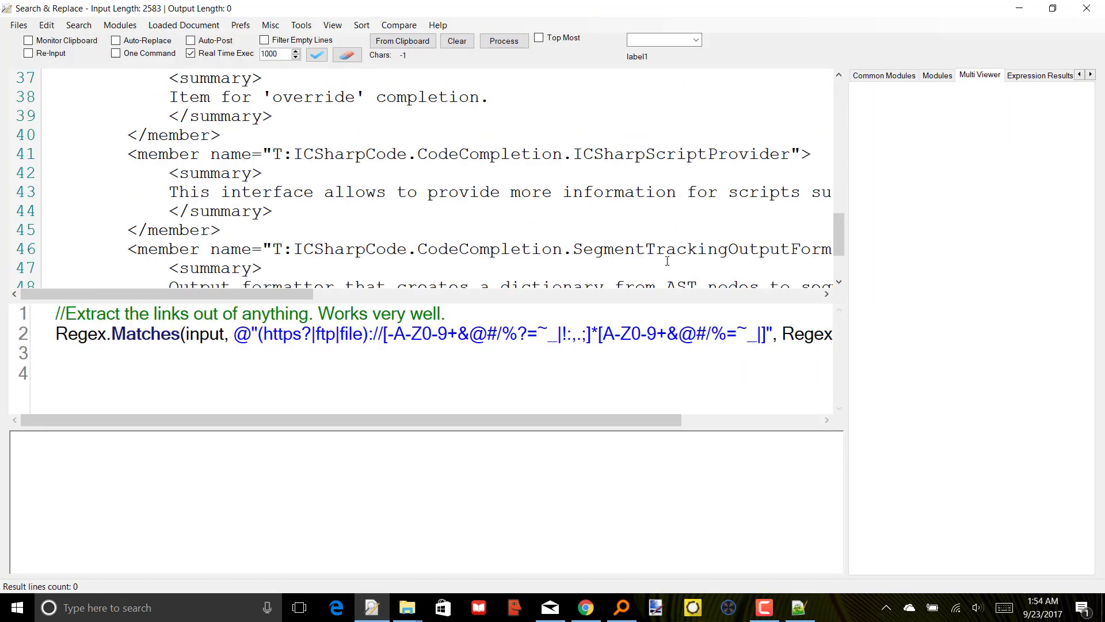
scroll(818, 249, "up", 12)
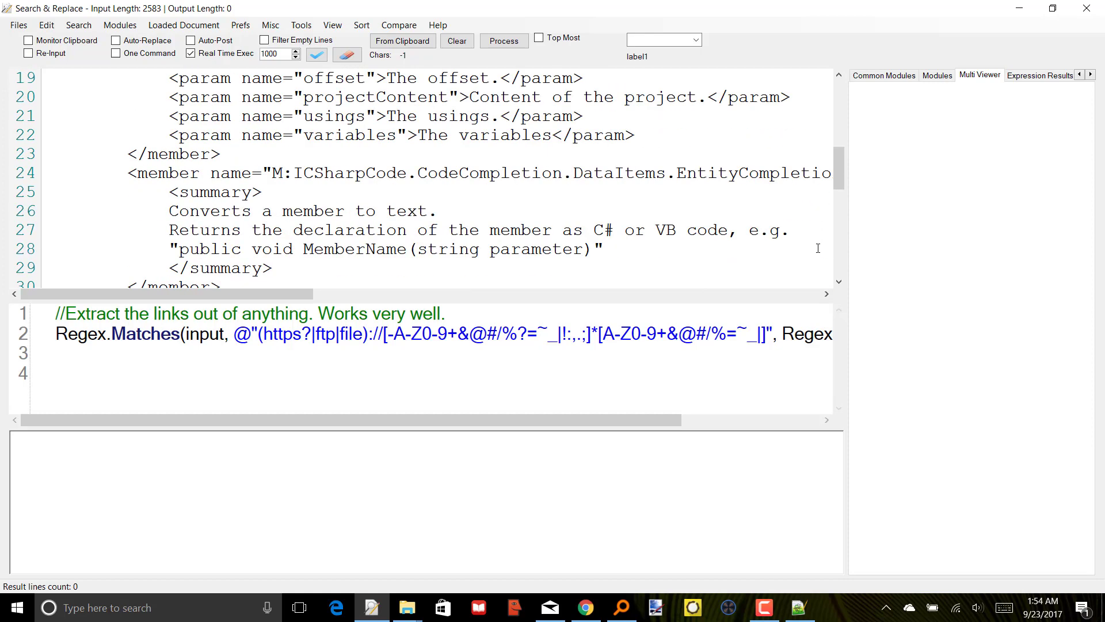
left_click(936, 76)
left_click(964, 77)
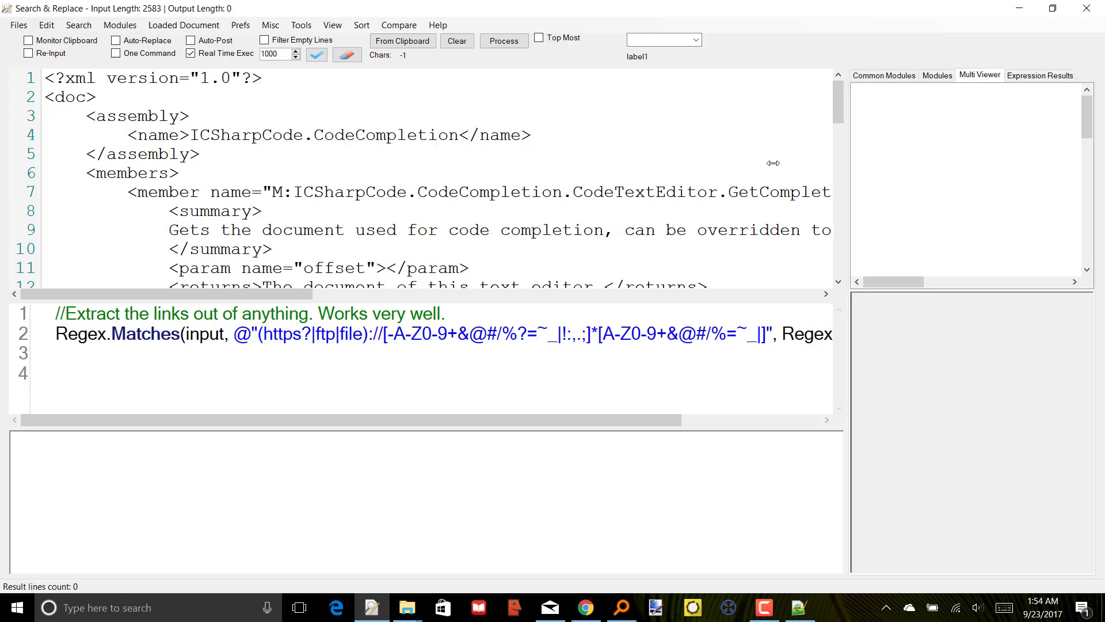
left_click_drag(848, 150, 678, 178)
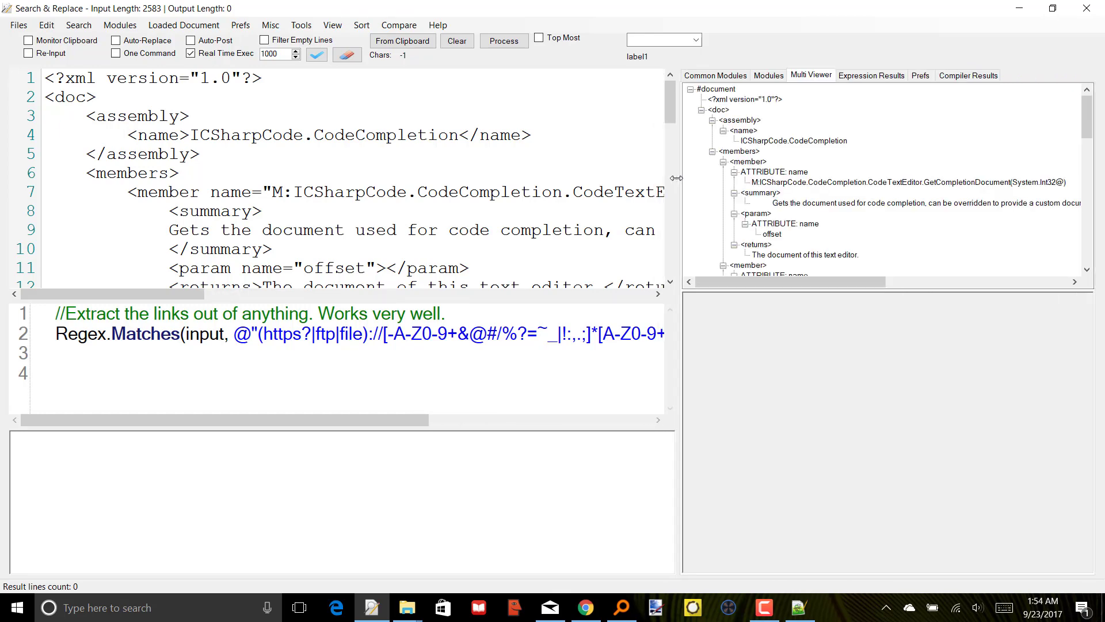
- Check the context option for the first member's name attribute and select the assembly name and doc nodes
left_click(769, 174)
right_click(762, 171)
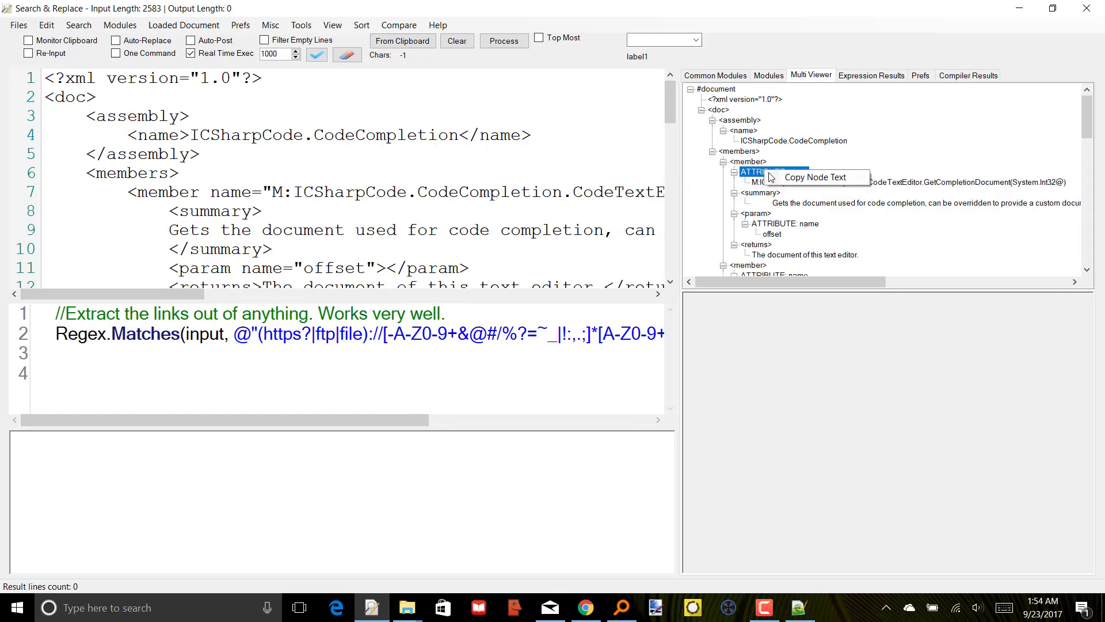
left_click(765, 142)
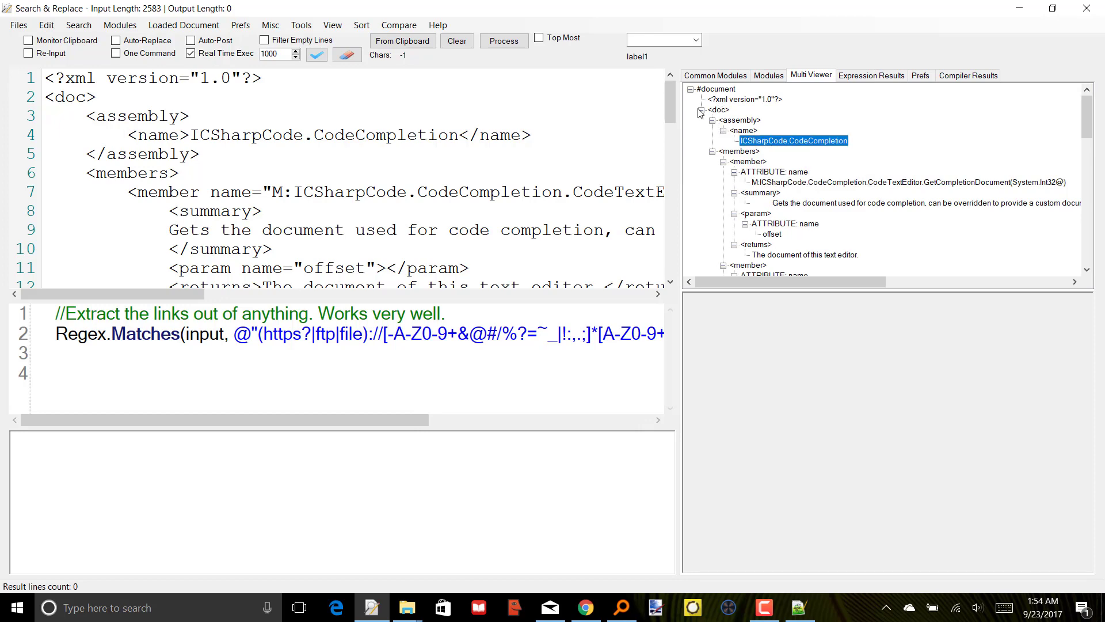
double_click(701, 109)
- Collapse the document, offset and projectContent param nodes of the second member, and the second member itself
scroll(749, 258, "down", 6)
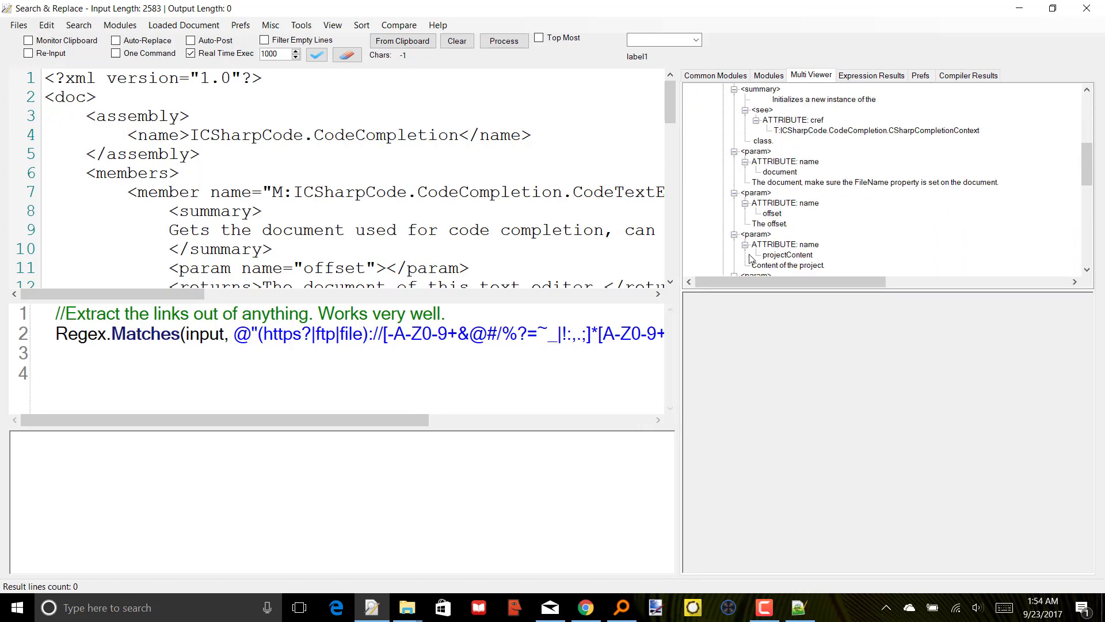
left_click(735, 234)
left_click(735, 193)
left_click(735, 151)
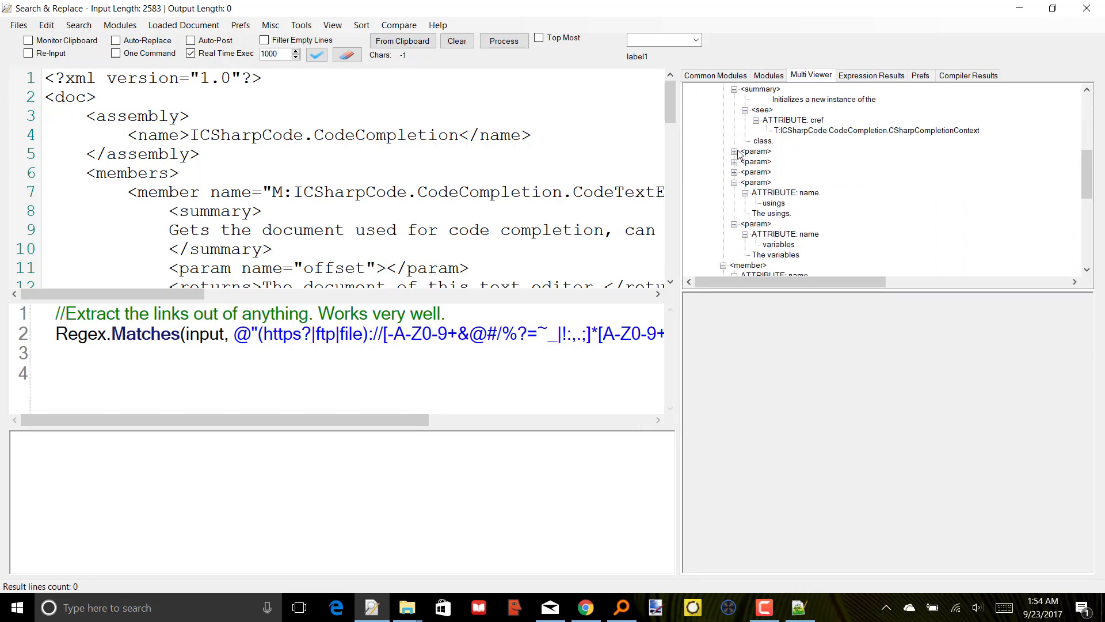
scroll(738, 159, "up", 4)
left_click(723, 183)
scroll(722, 183, "up", 3)
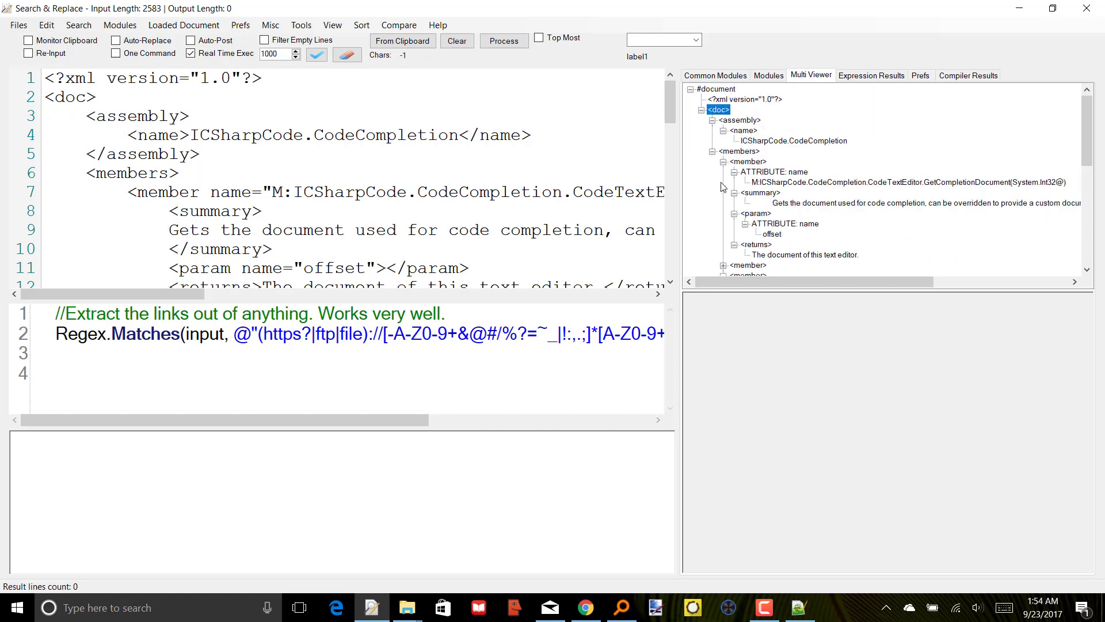
- Collapse all remaining member nodes under members in the XML tree
left_click(723, 162)
left_click(723, 183)
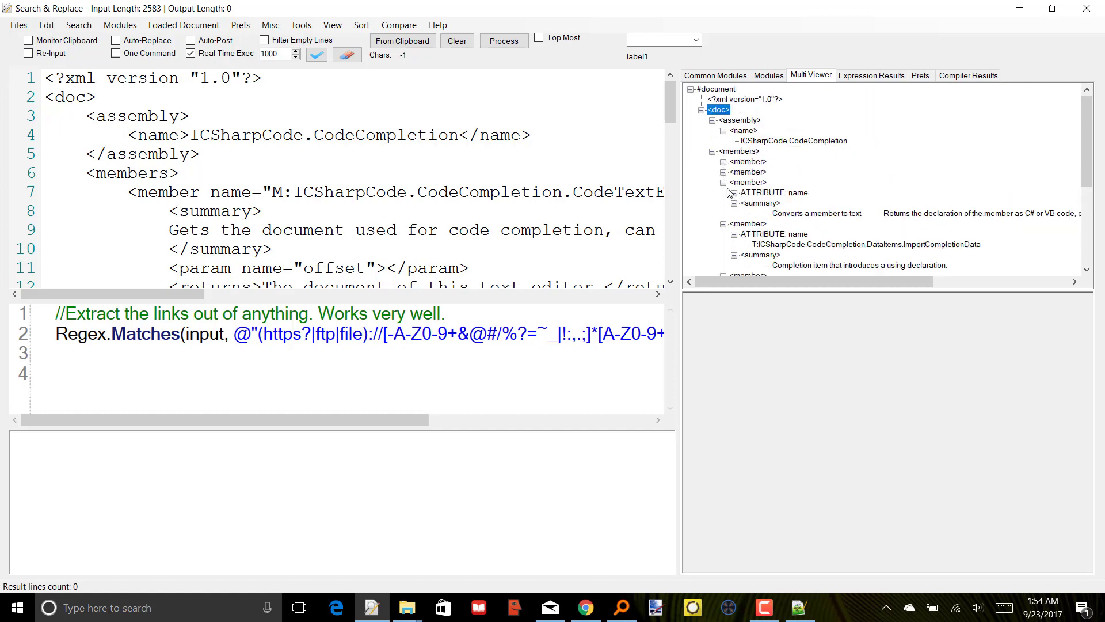
left_click(724, 193)
left_click(723, 203)
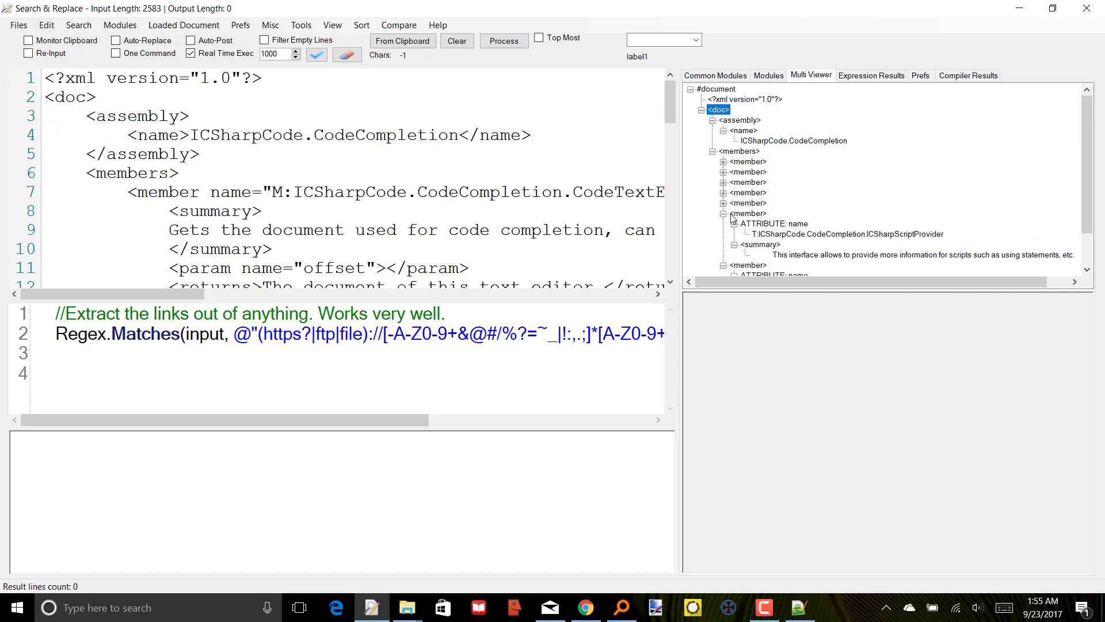
left_click(723, 213)
left_click(723, 224)
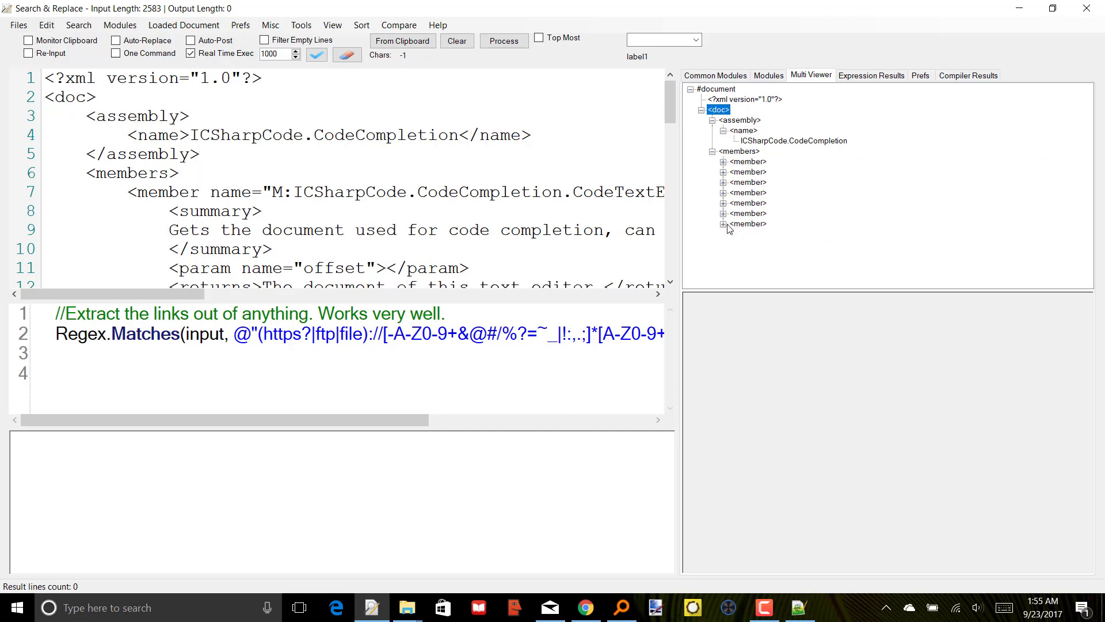
- Expand the first member node again and collapse its summary and name attribute nodes
left_click(724, 162)
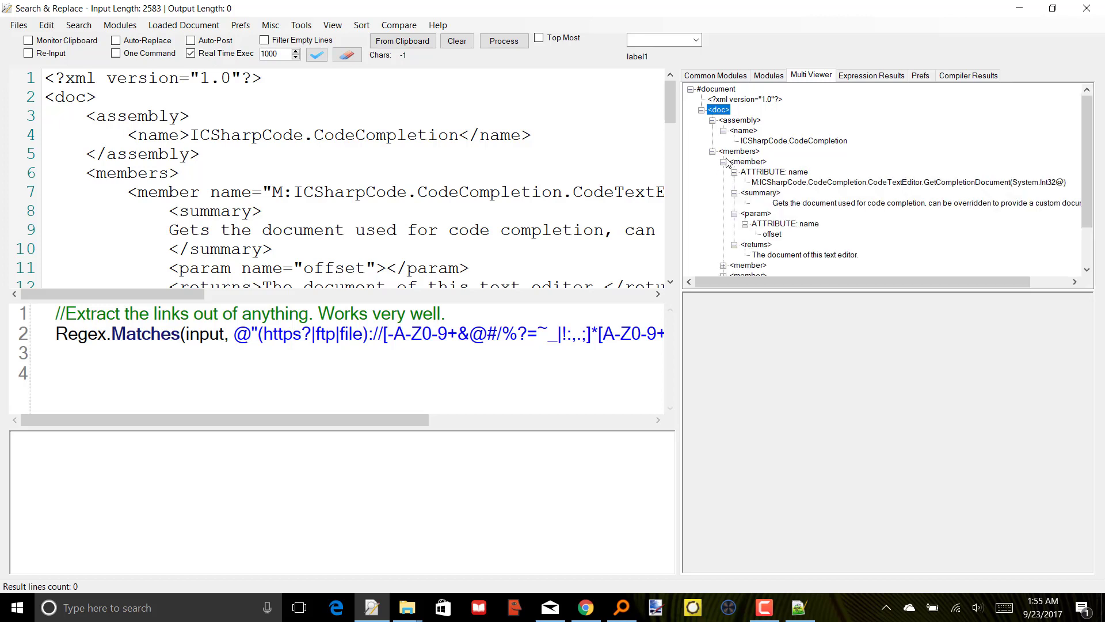
scroll(810, 248, "down", 2)
scroll(809, 248, "up", 2)
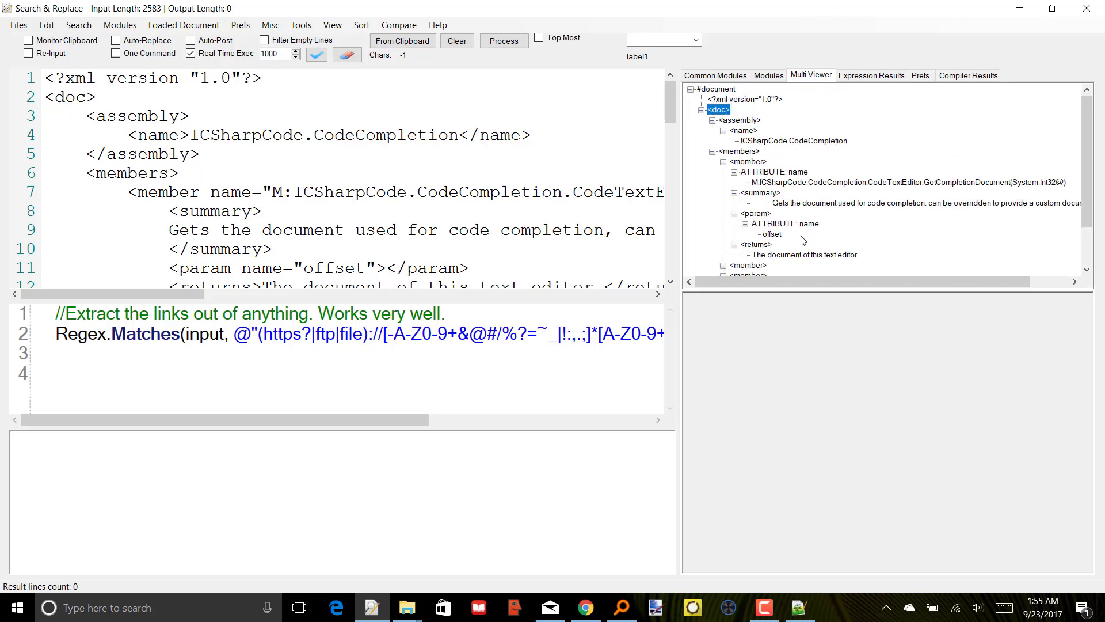
left_click(734, 192)
left_click(735, 171)
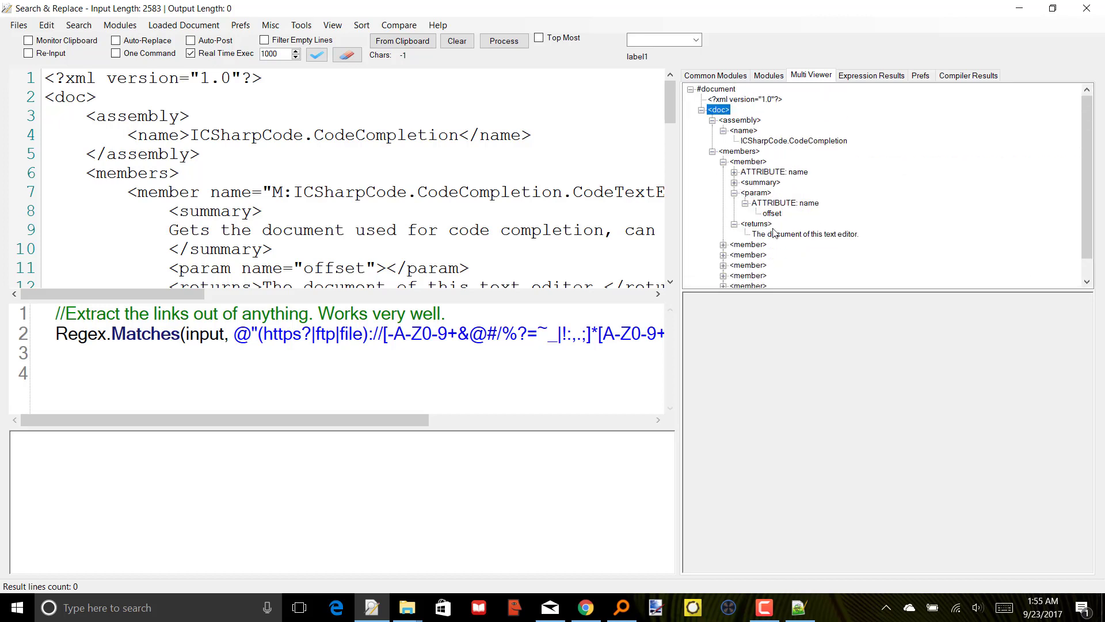
- Replace the link-extraction expression with input.Replace("summary", "bubble") and check the resulting XML output to its end
left_click(573, 334)
key("ctrl+a")
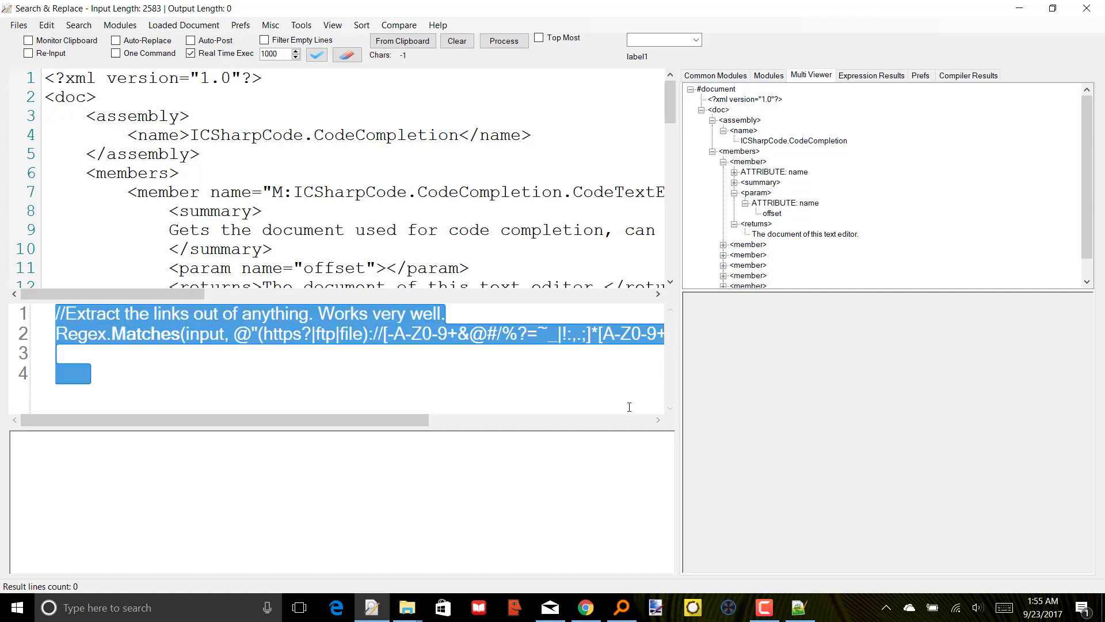
type("input.")
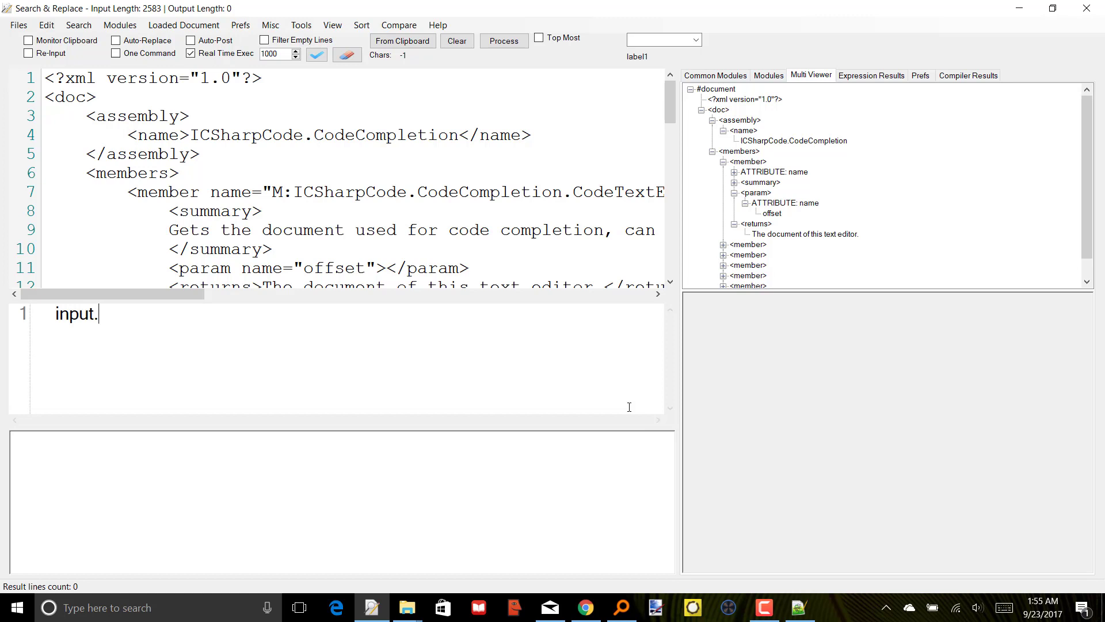
type("Replac")
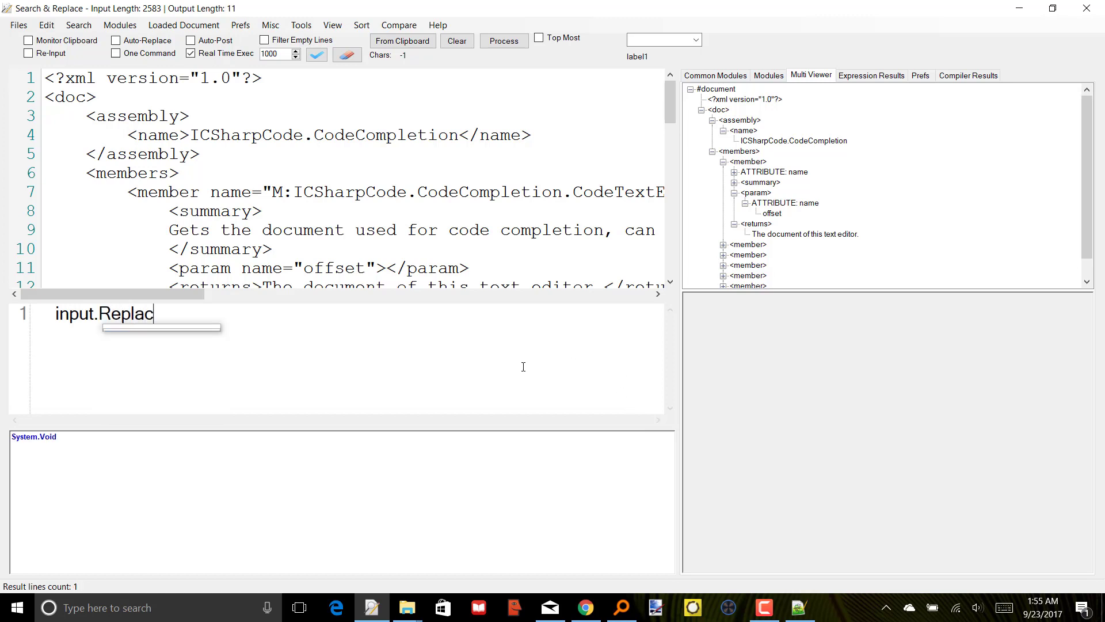
type("e(\"")
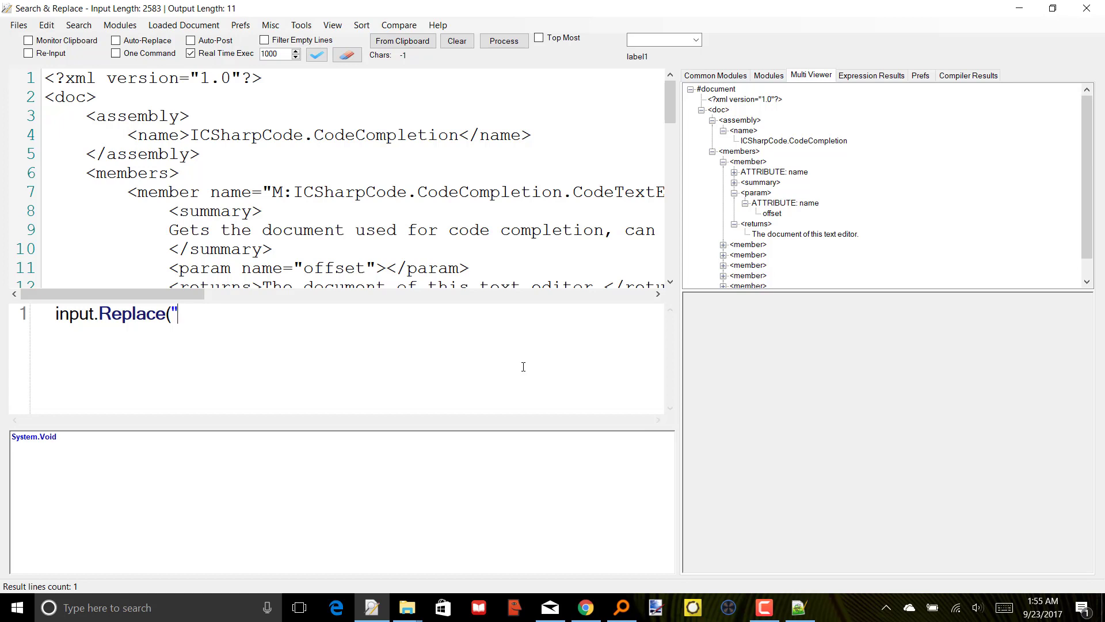
type("summary")
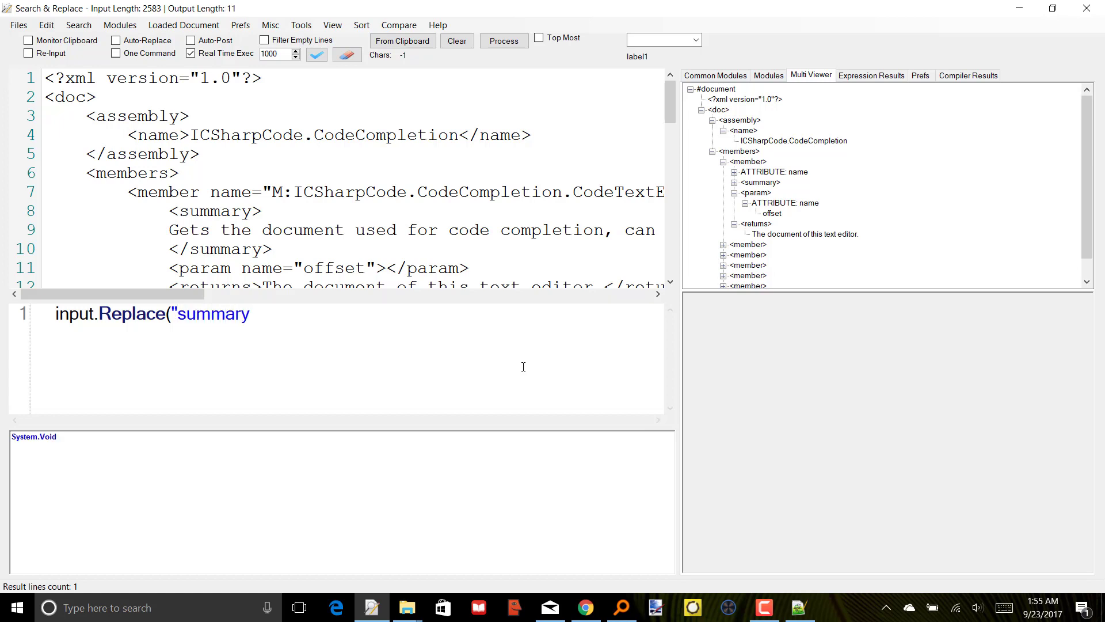
type("\", \"bubble\")")
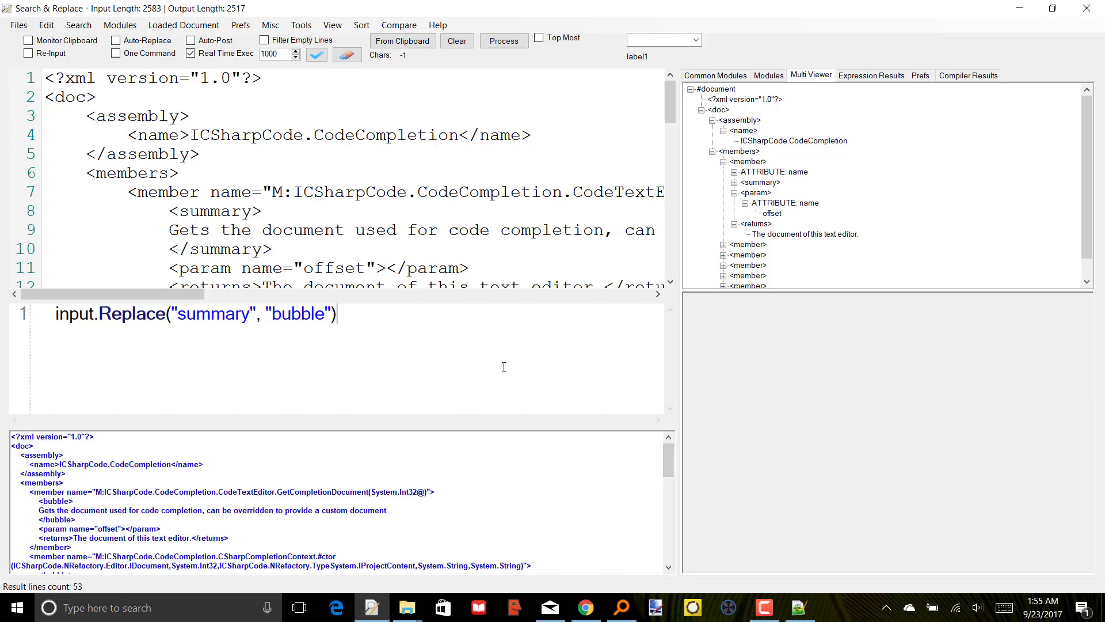
scroll(478, 486, "down", 10)
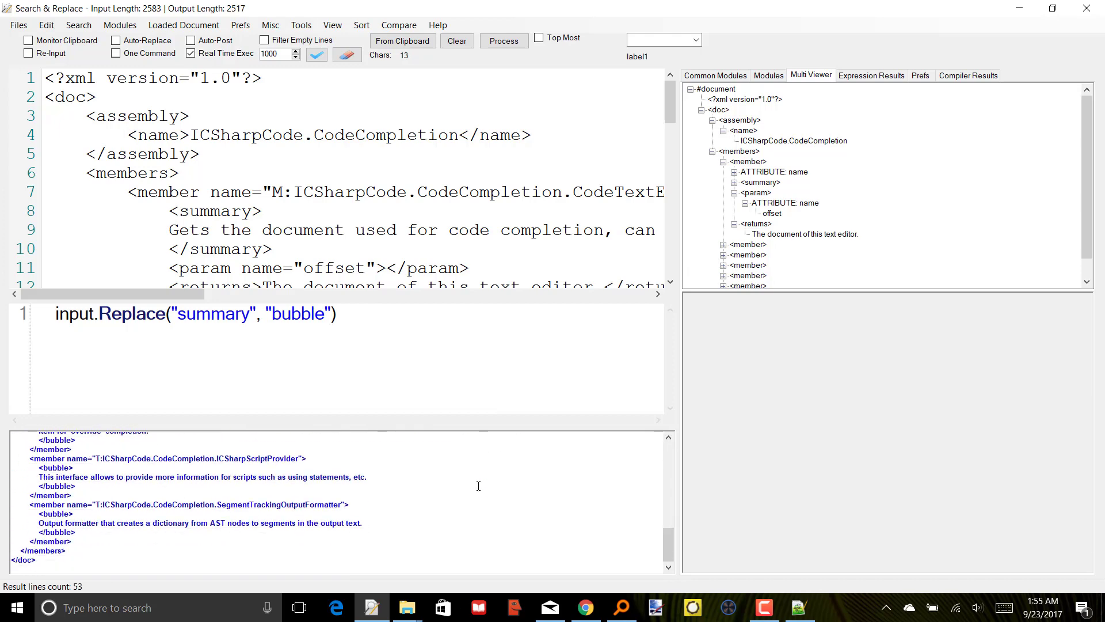
- Refresh the Multi Viewer to load the input and output XML trees, and look through the output tree's nodes
left_click(769, 80)
left_click(797, 78)
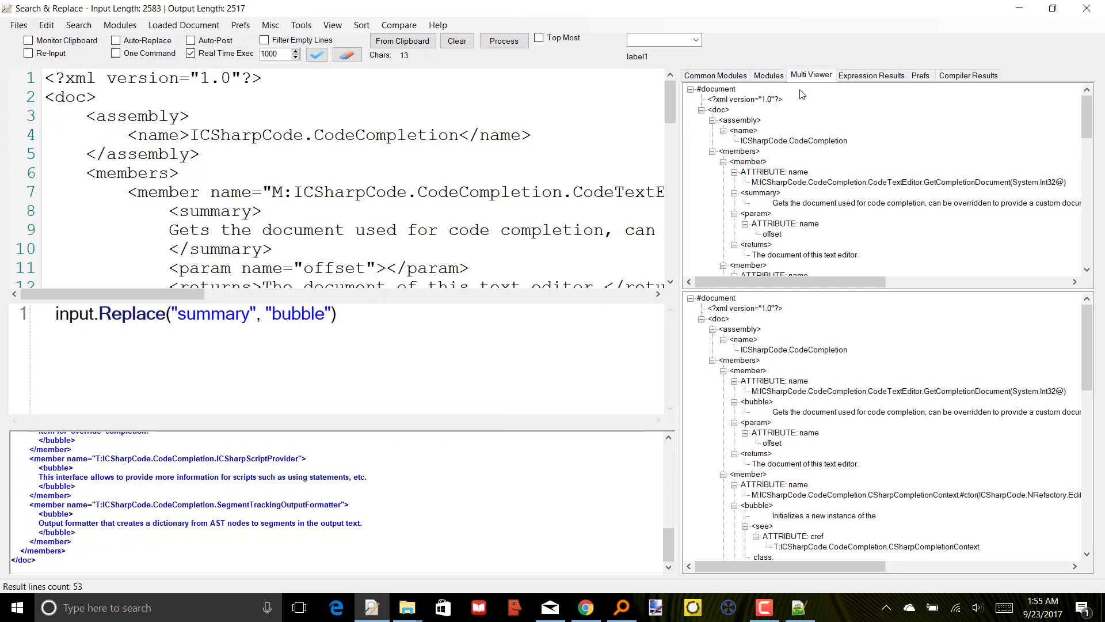
scroll(921, 425, "down", 7)
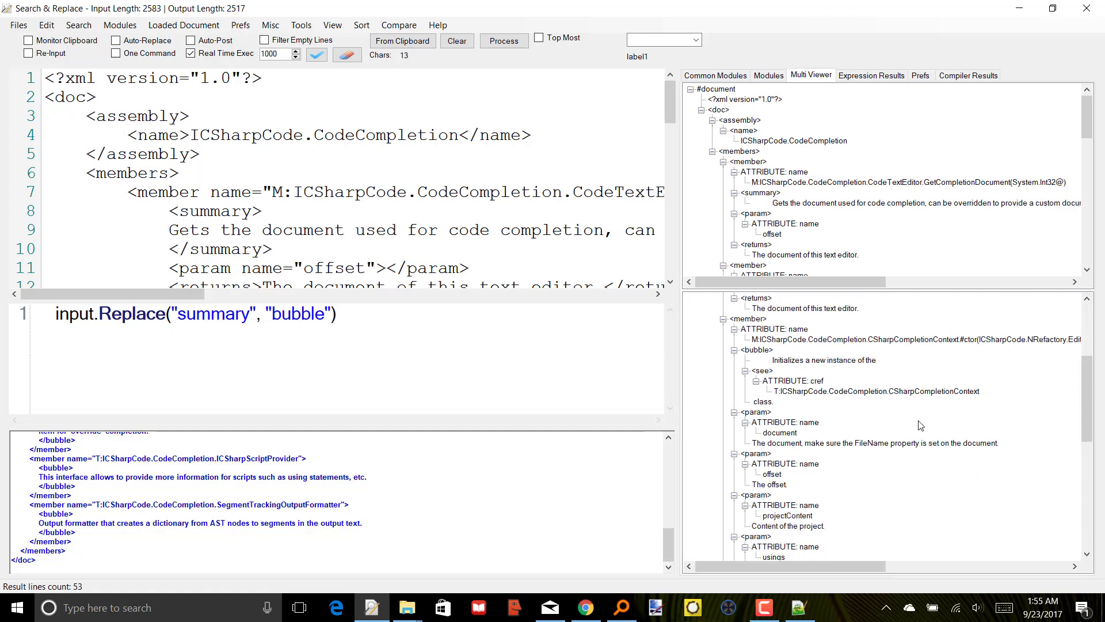
scroll(921, 425, "down", 4)
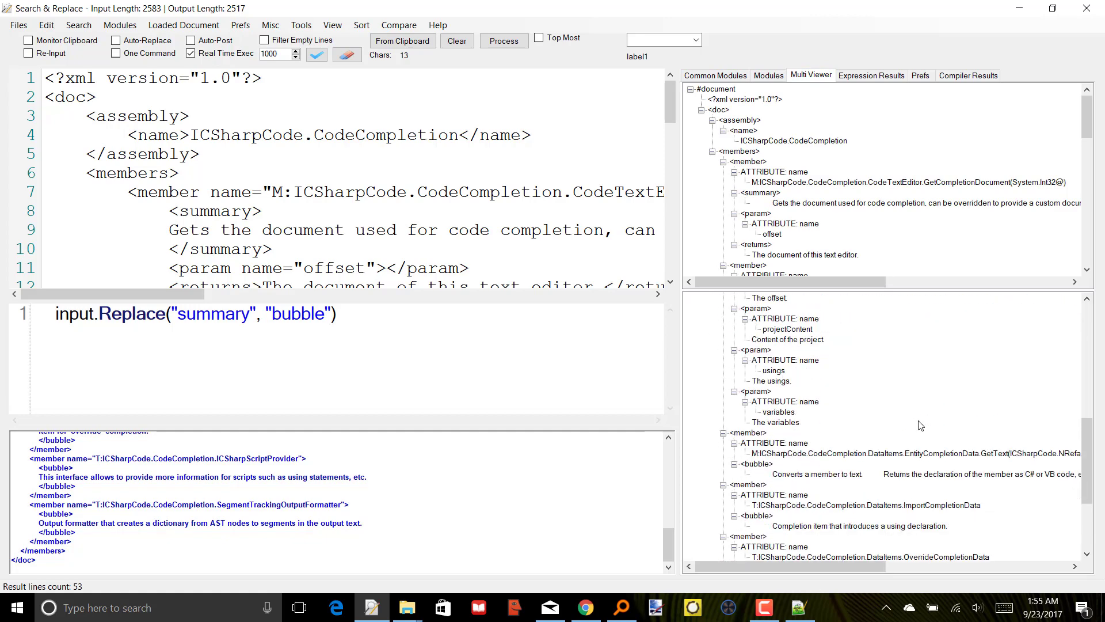
scroll(921, 425, "down", 3)
scroll(925, 421, "up", 7)
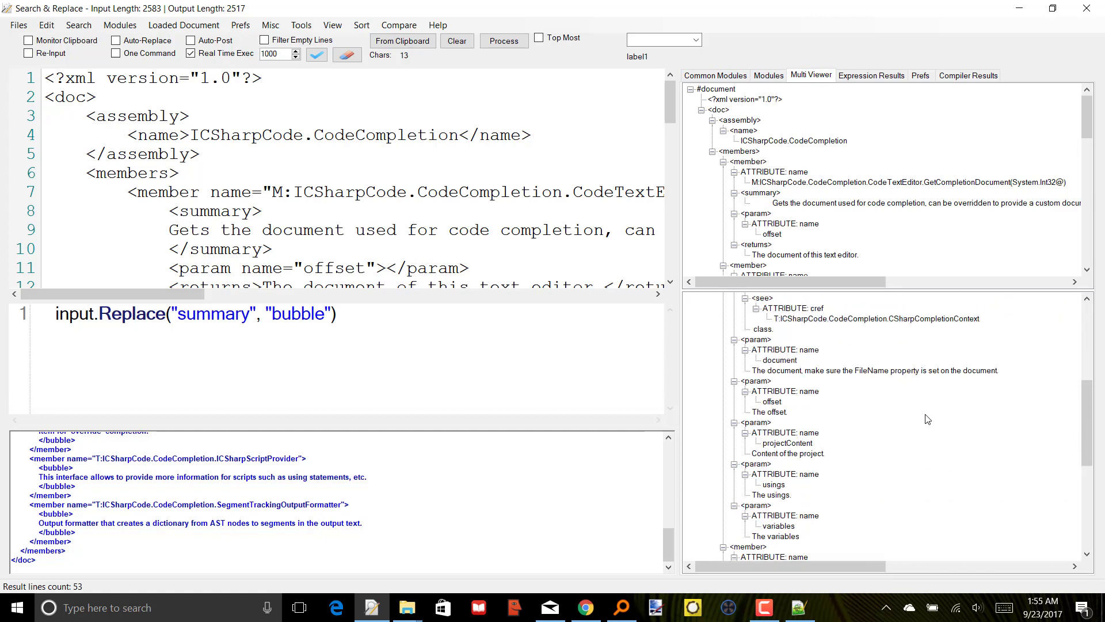
scroll(926, 419, "up", 10)
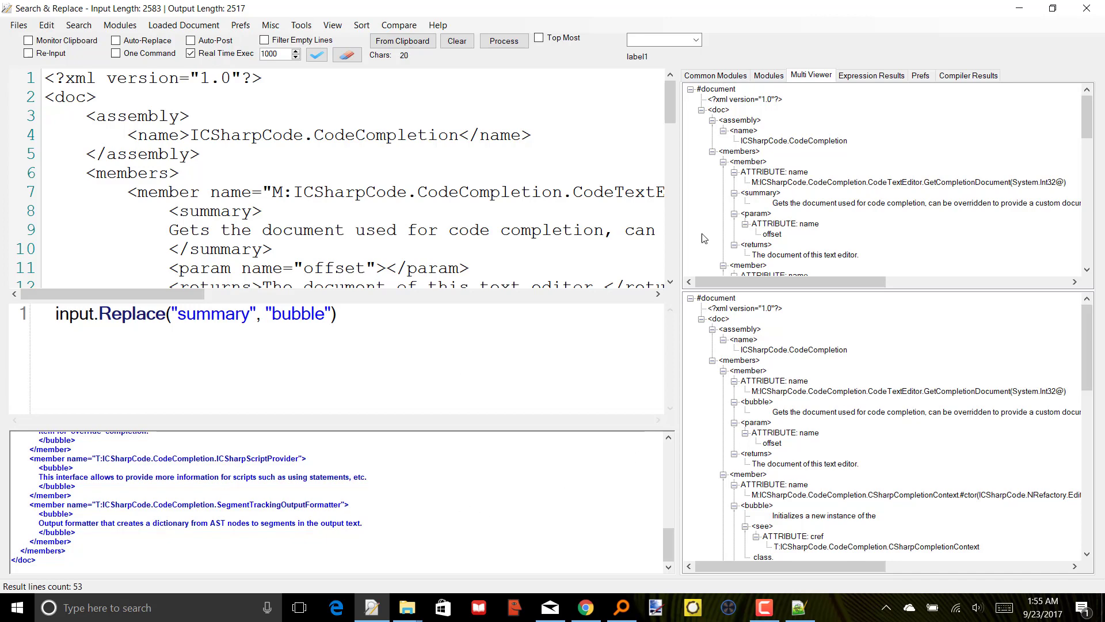
- Compare the summary nodes in the input tree with the corresponding bubble nodes in the output tree
left_click(822, 184)
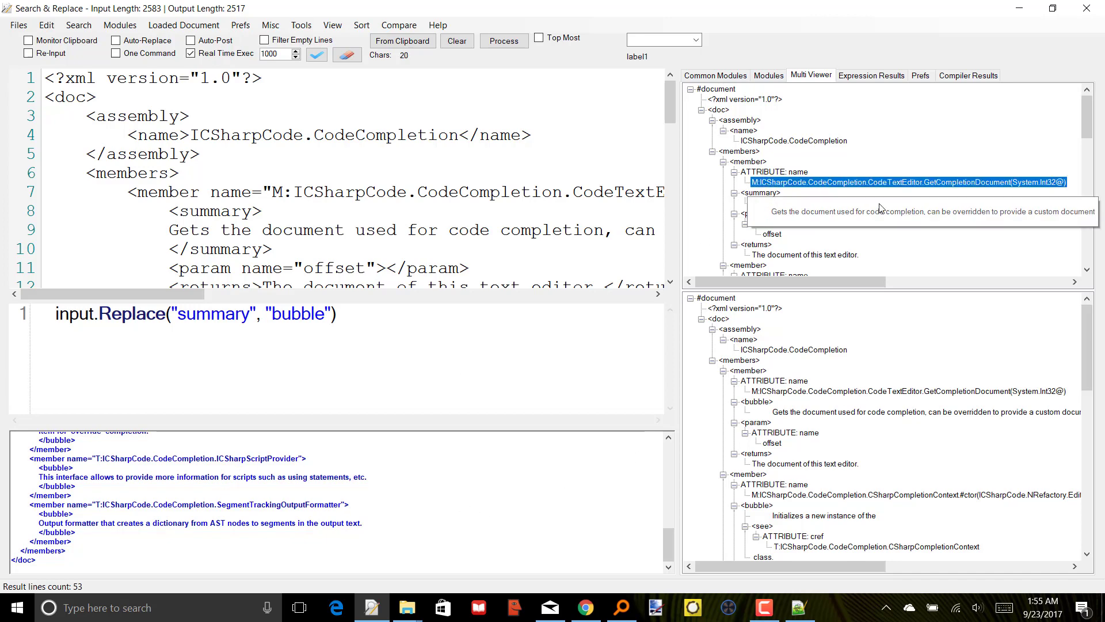
scroll(878, 207, "down", 3)
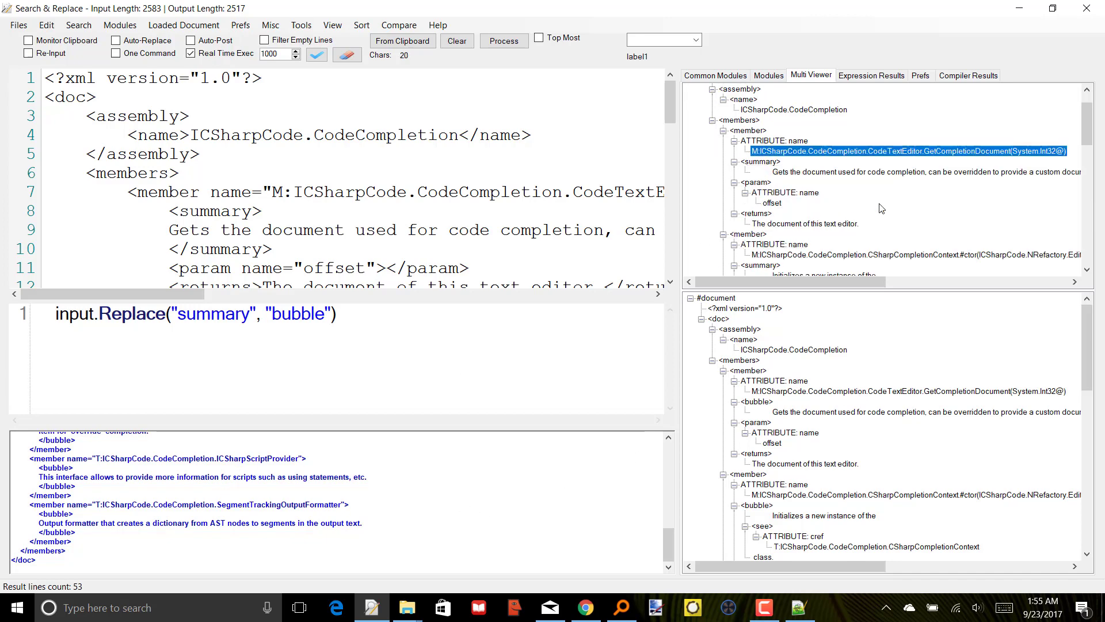
left_click(748, 403)
scroll(753, 177, "up", 2)
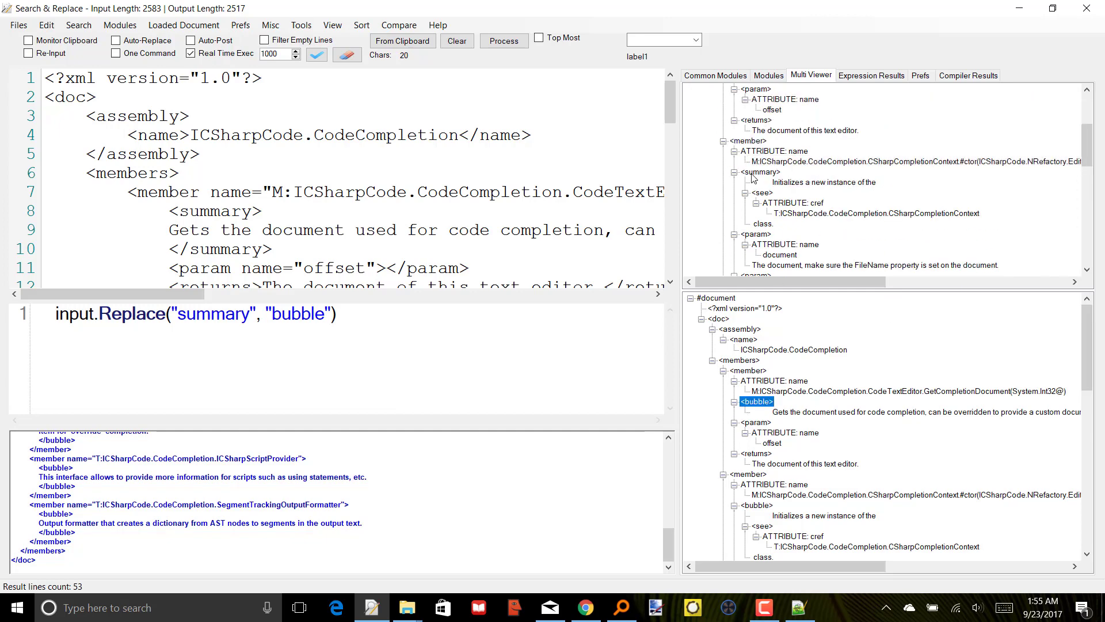
left_click(754, 172)
left_click(445, 209)
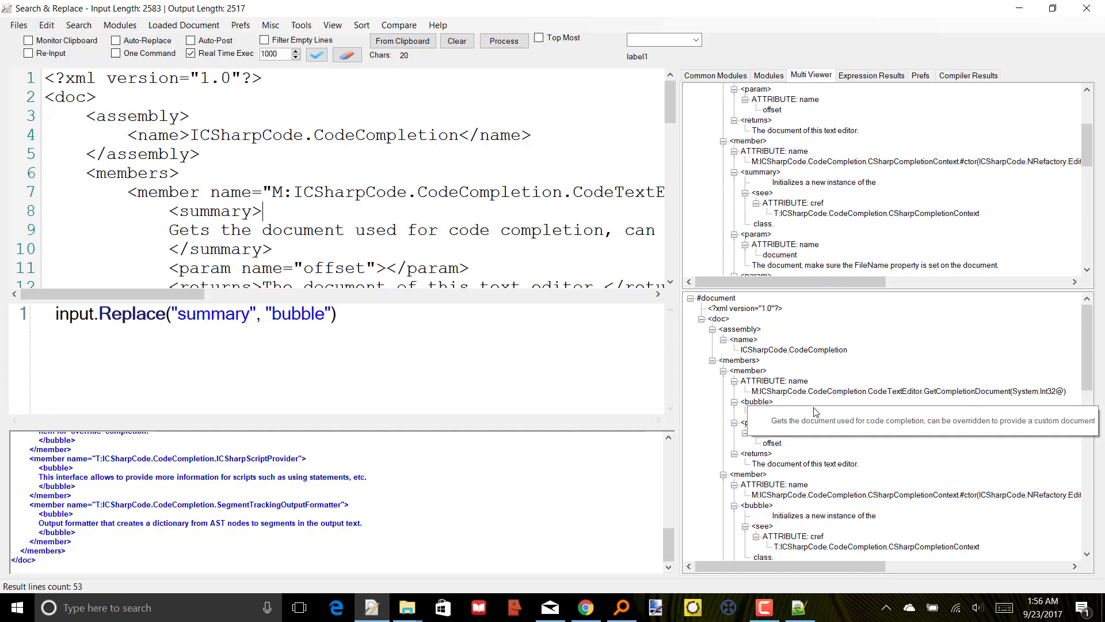
scroll(844, 423, "down", 10)
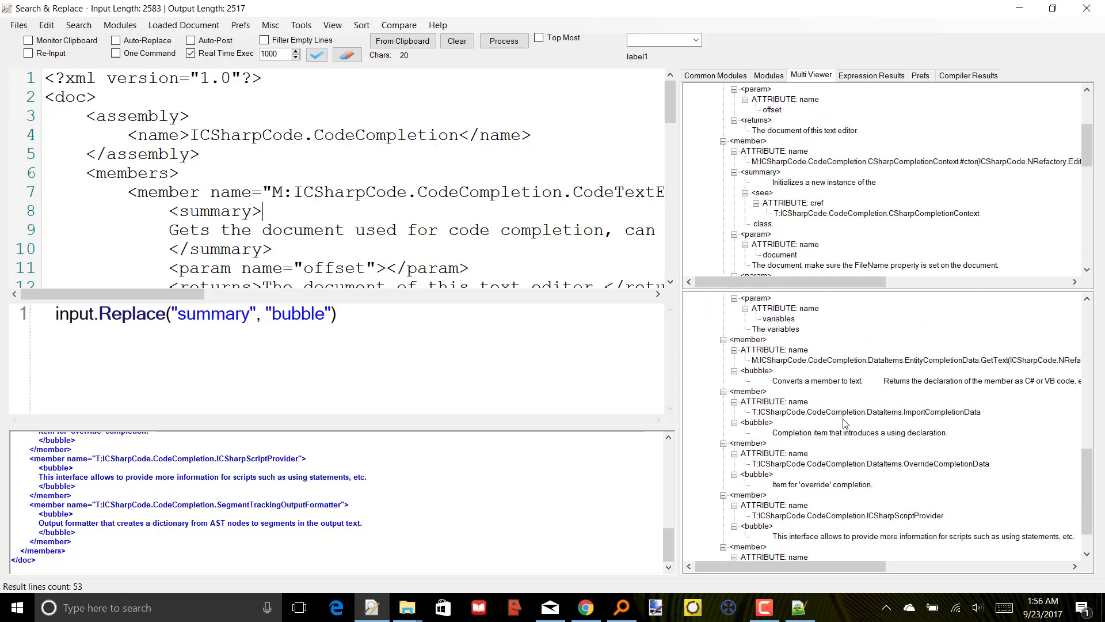
scroll(867, 413, "up", 10)
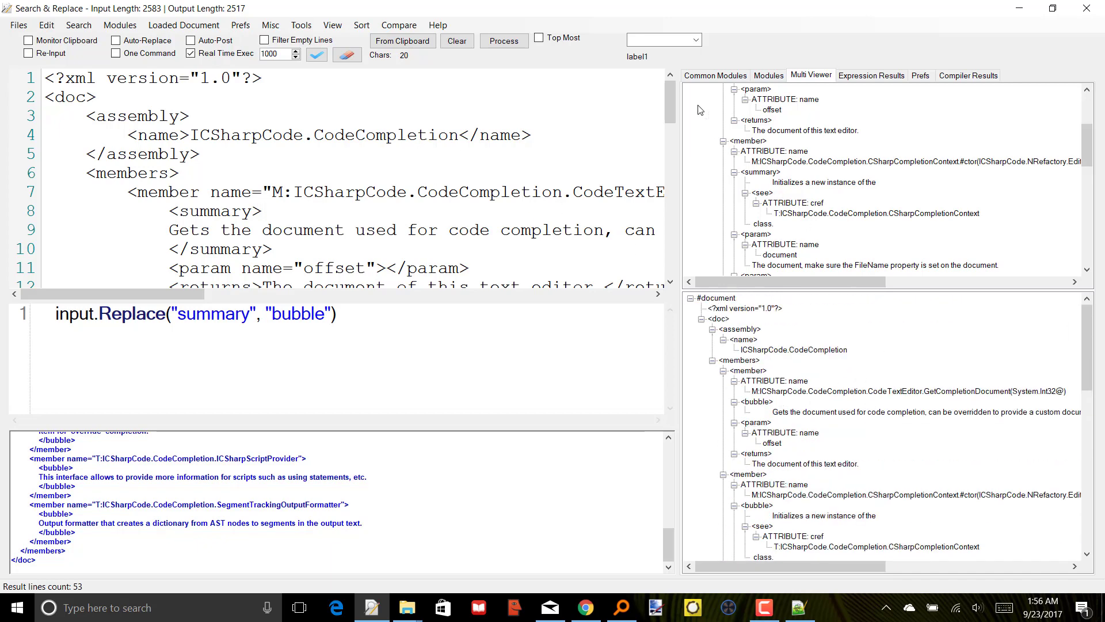
left_click(766, 172)
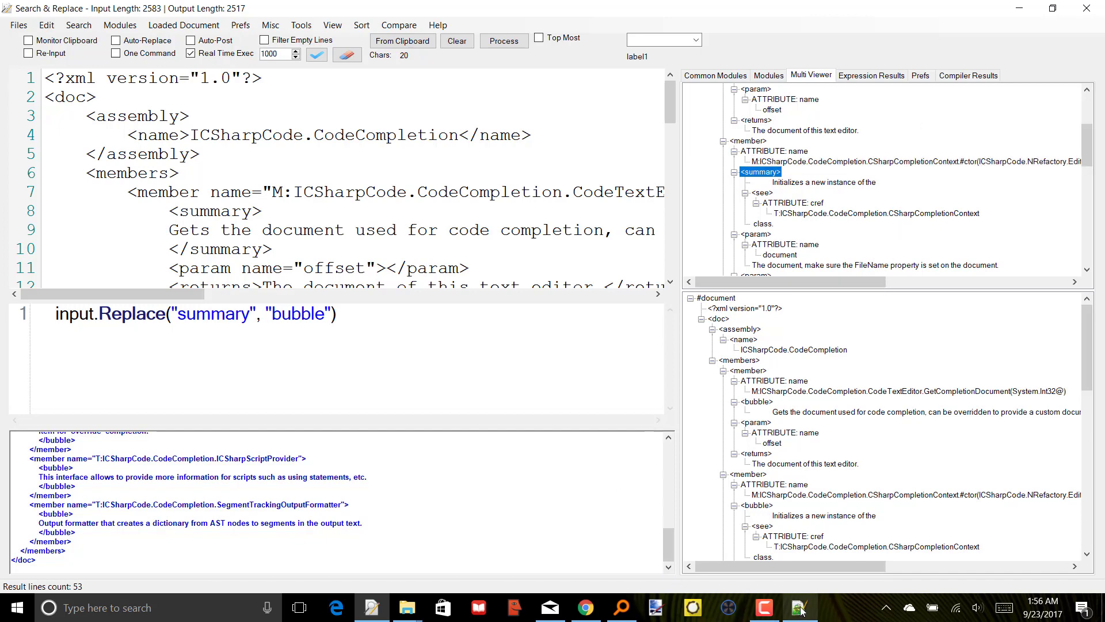
mouse_move(800, 608)
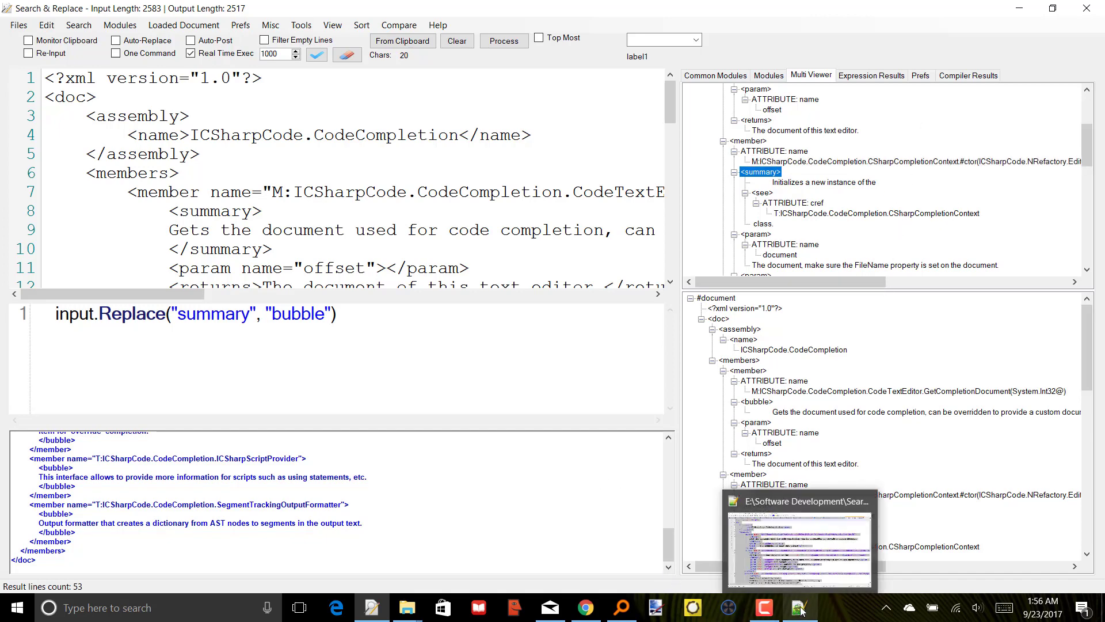
- Replace the whole input document with "Normal Text" and refresh the Multi Viewer to display it
left_click(421, 209)
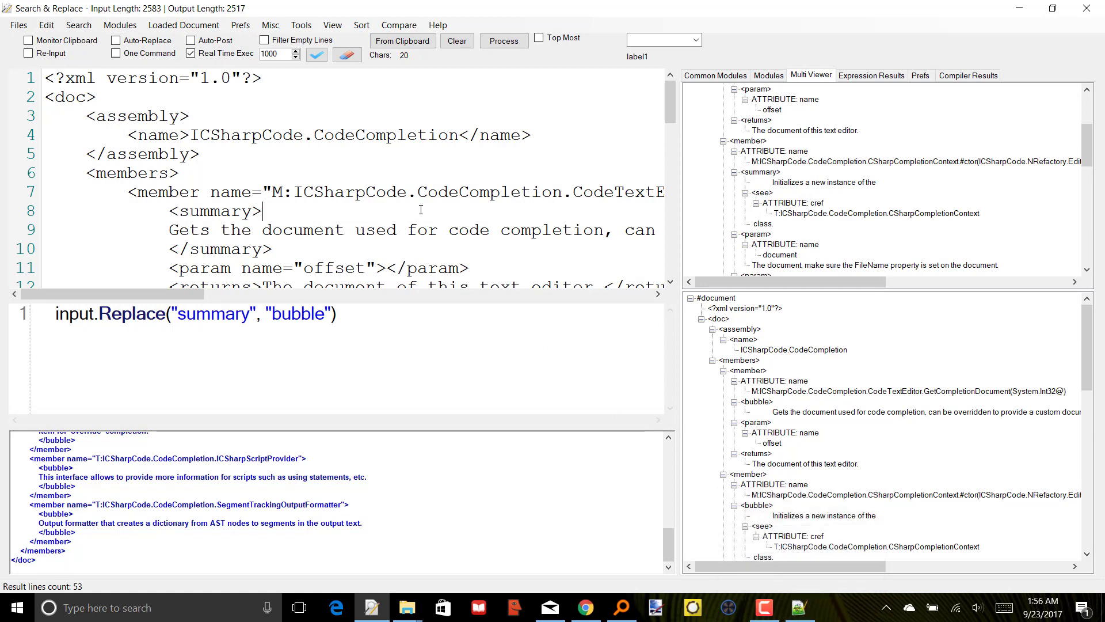
key("ctrl+a")
type("Normal T")
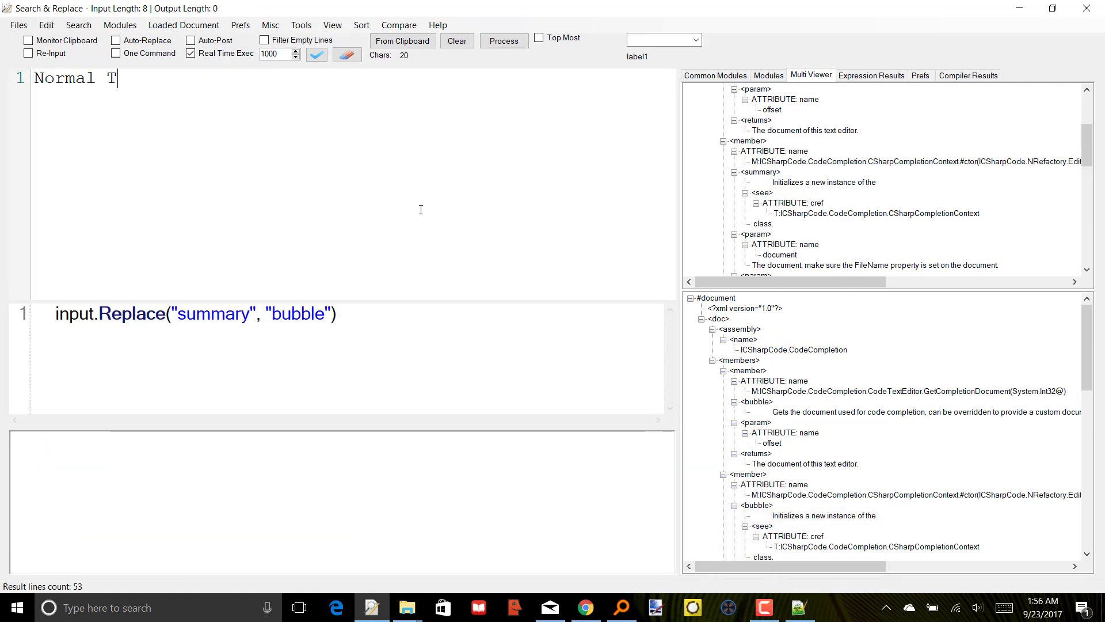
type("ext")
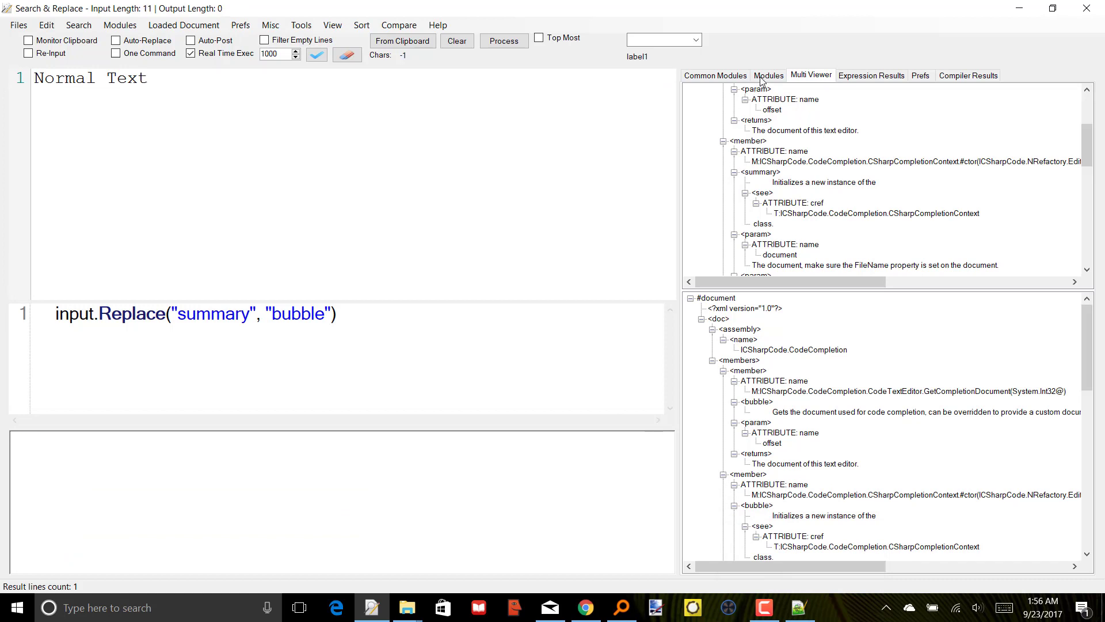
left_click(770, 75)
left_click(808, 77)
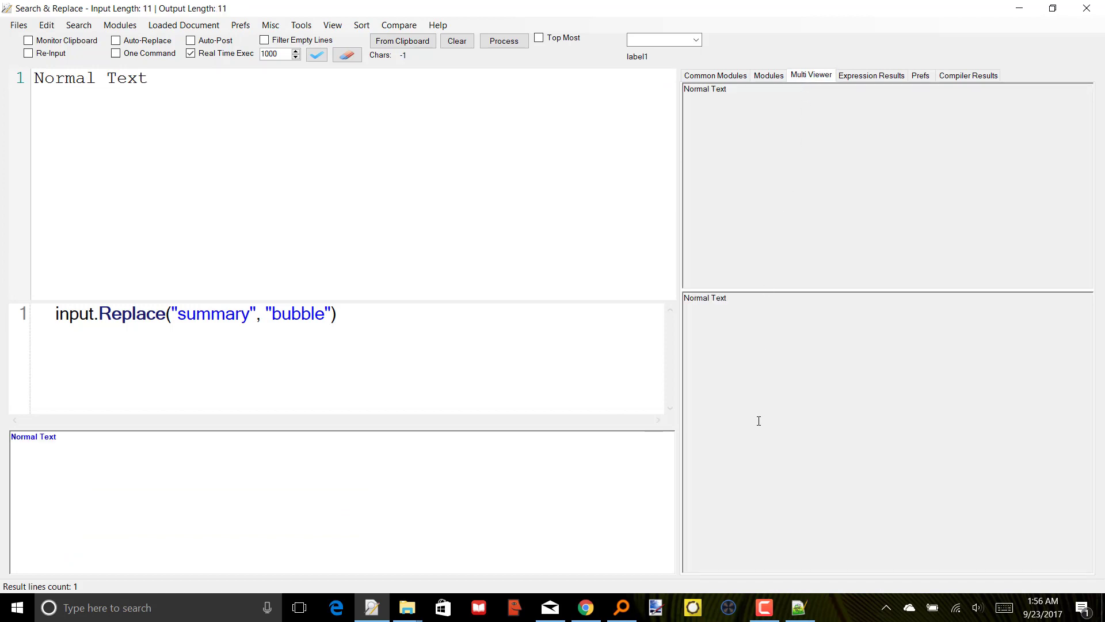
left_click(768, 616)
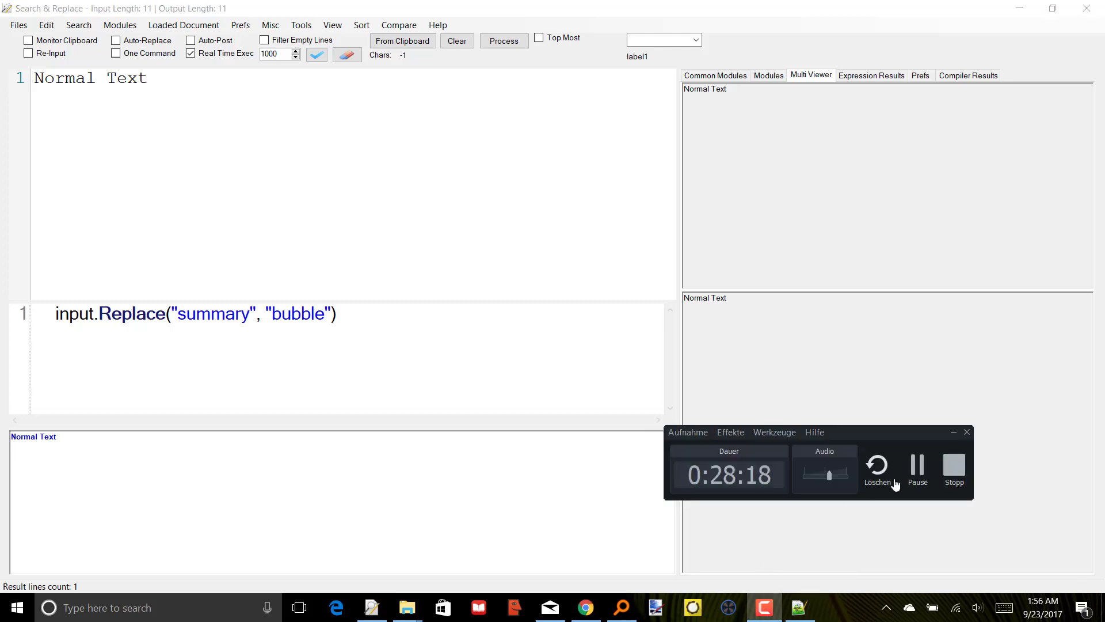
left_click(917, 468)
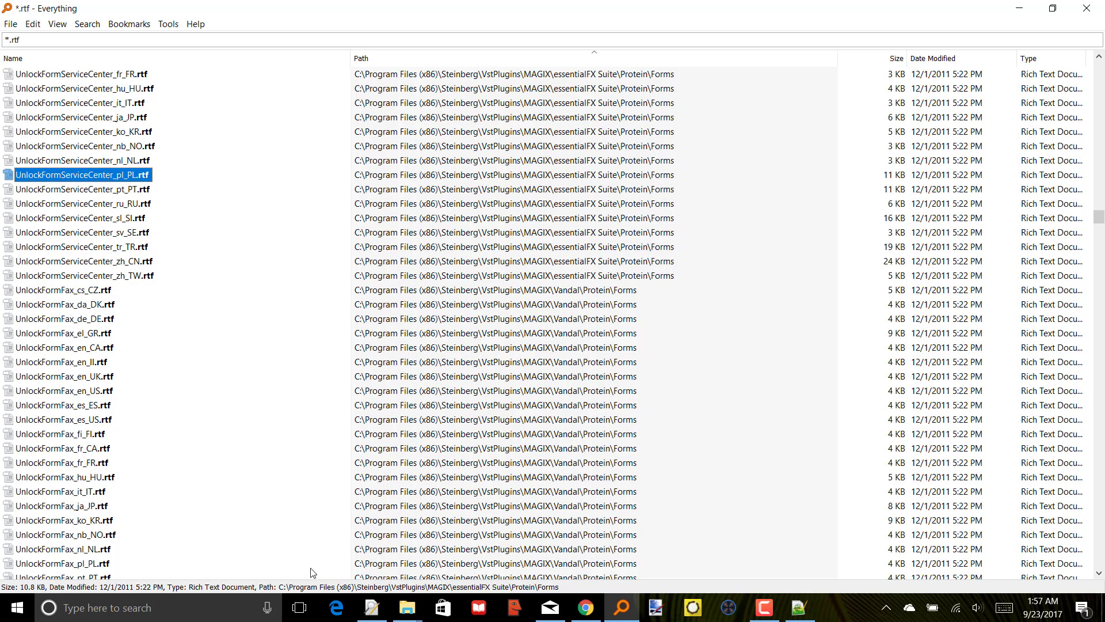
- Switch from Everything back to Search & Replace and paste the path of UnlockFormServiceCenter_pl_PL.rtf as the input
left_click(380, 615)
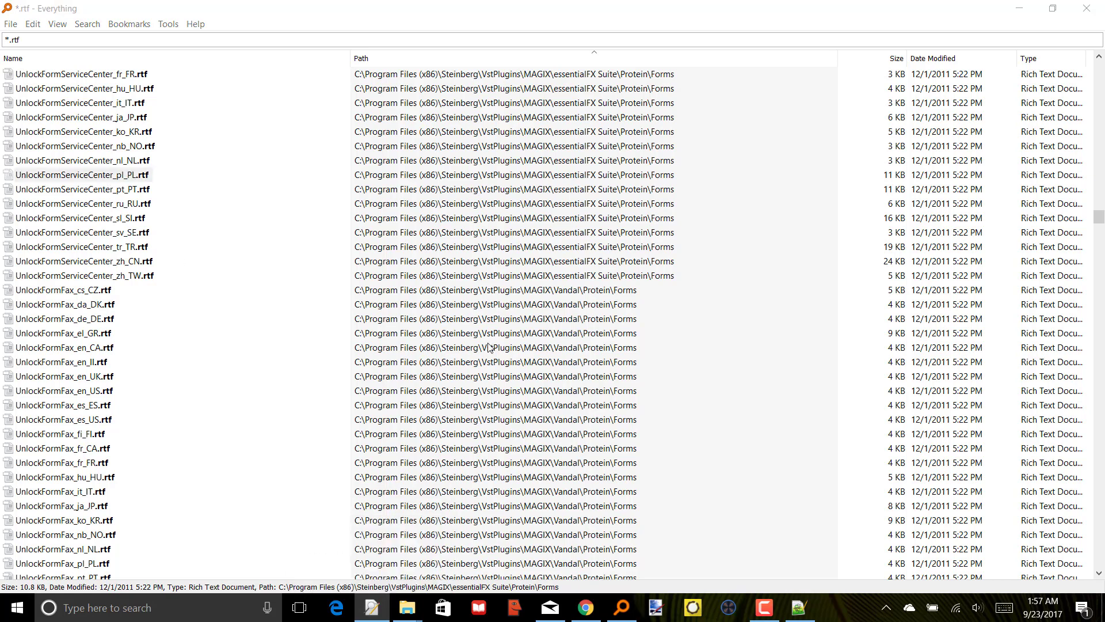
left_click(1013, 13)
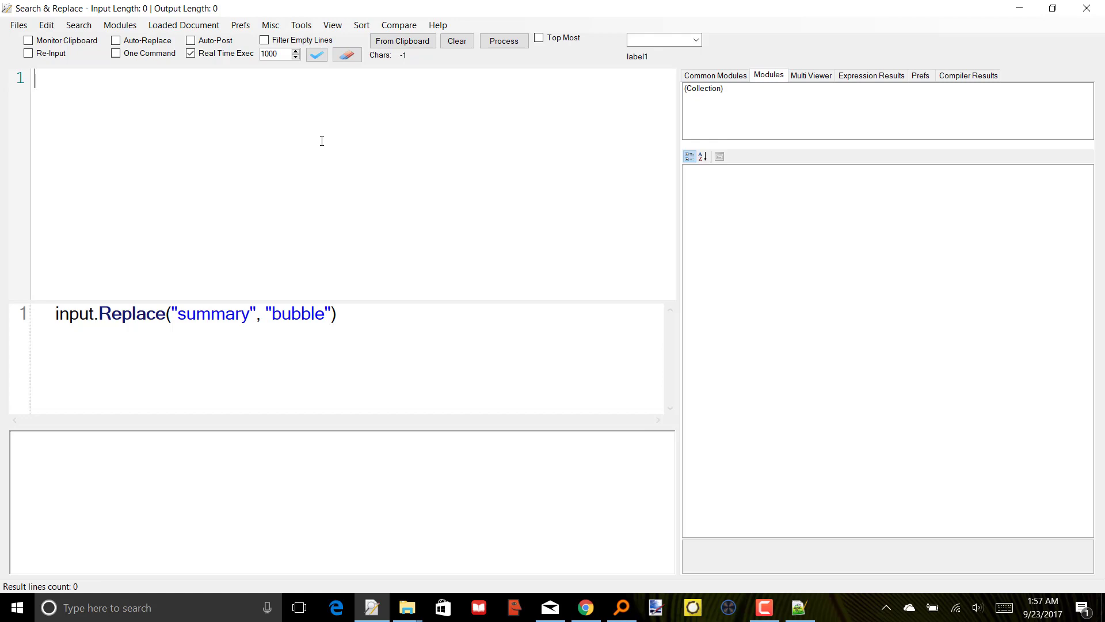
key("ctrl+v")
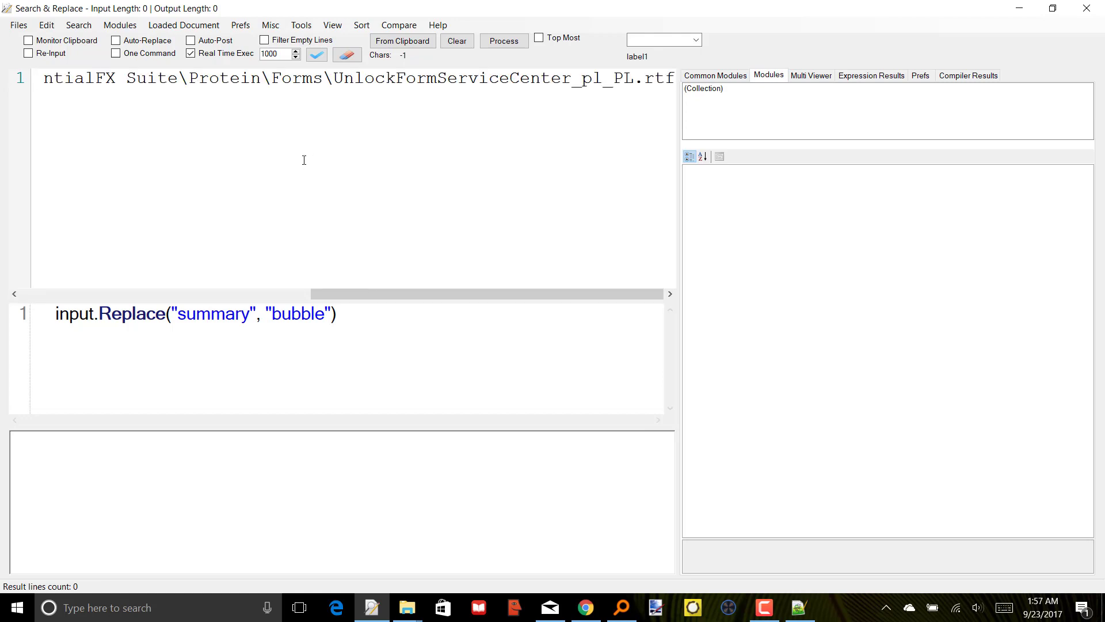
- Copy the RTF source of UnlockFormServiceCenter_pl_PL.rtf from Notepad++ and paste it over the file path in the Search & Replace input
left_click(803, 611)
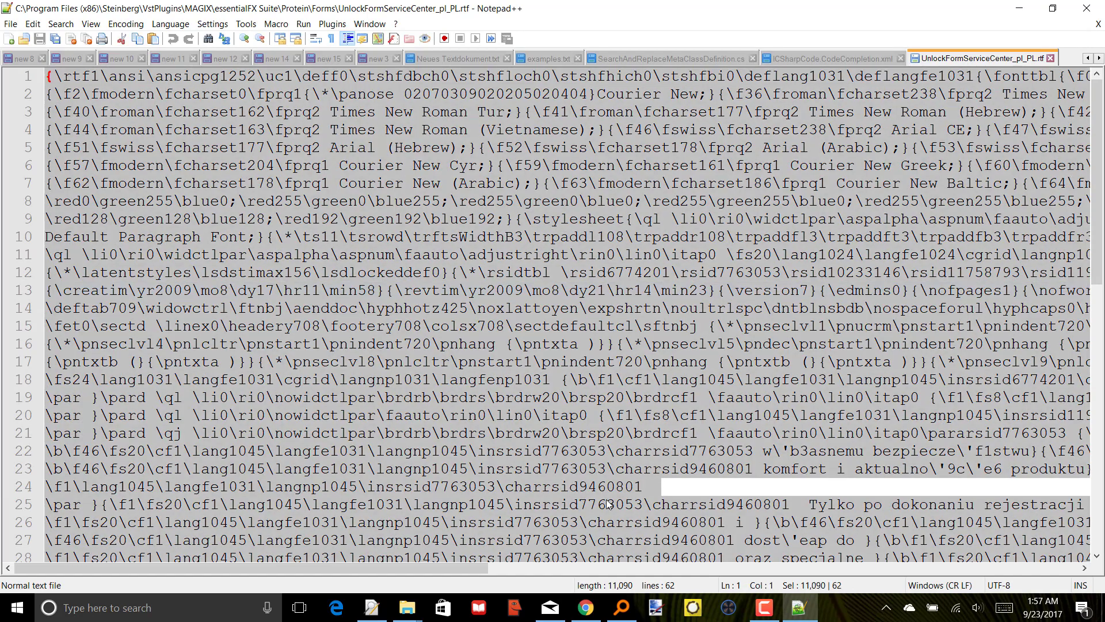
left_click(586, 610)
left_click(799, 607)
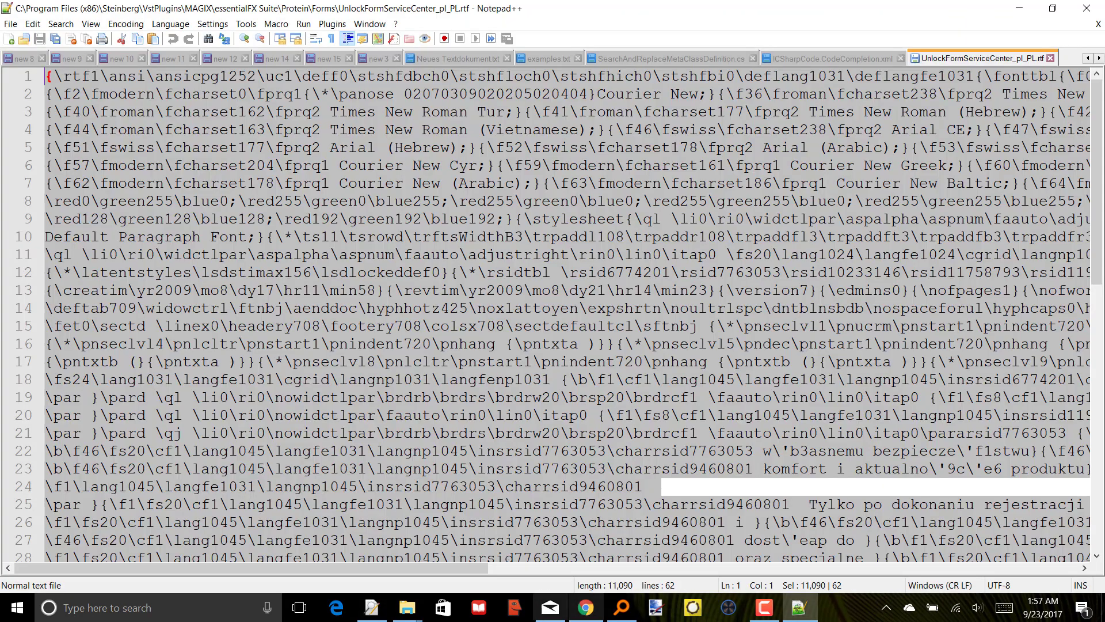
left_click(372, 607)
key("ctrl+a")
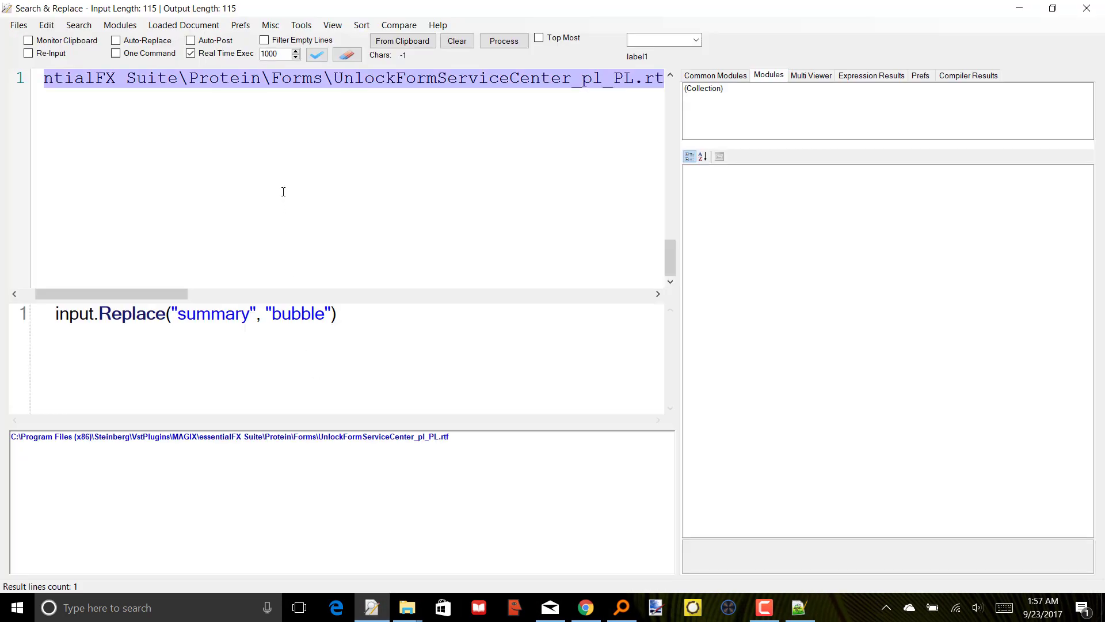
key("ctrl+v")
scroll(284, 191, "up", 3)
scroll(284, 192, "up", 13)
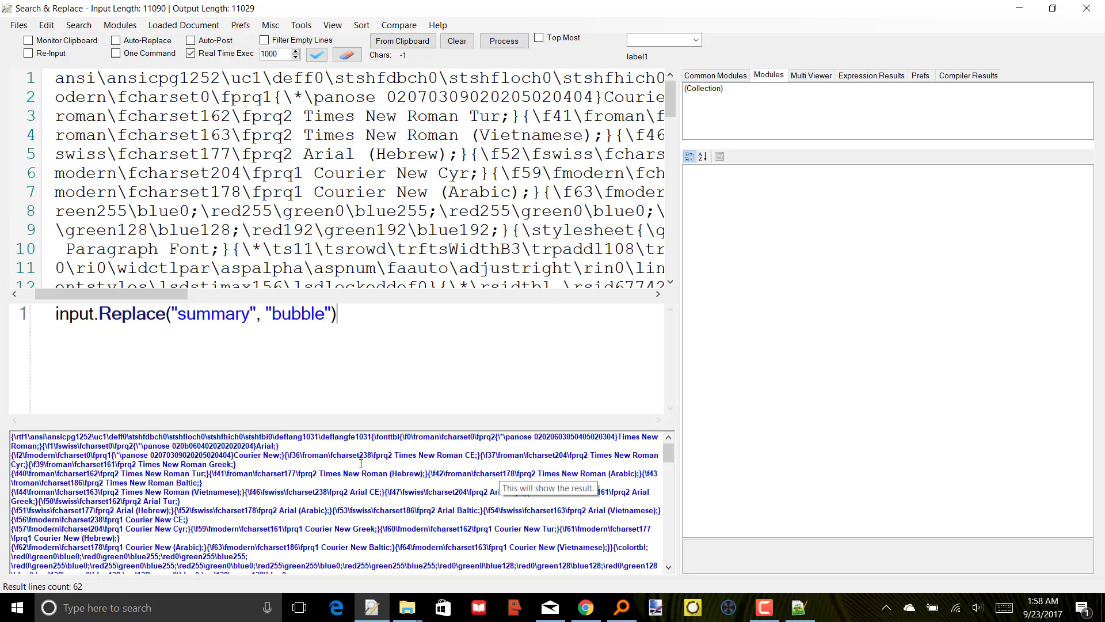
- Display the RTF input and output as formatted documents in the Multi Viewer and look over the input rendering
left_click(801, 79)
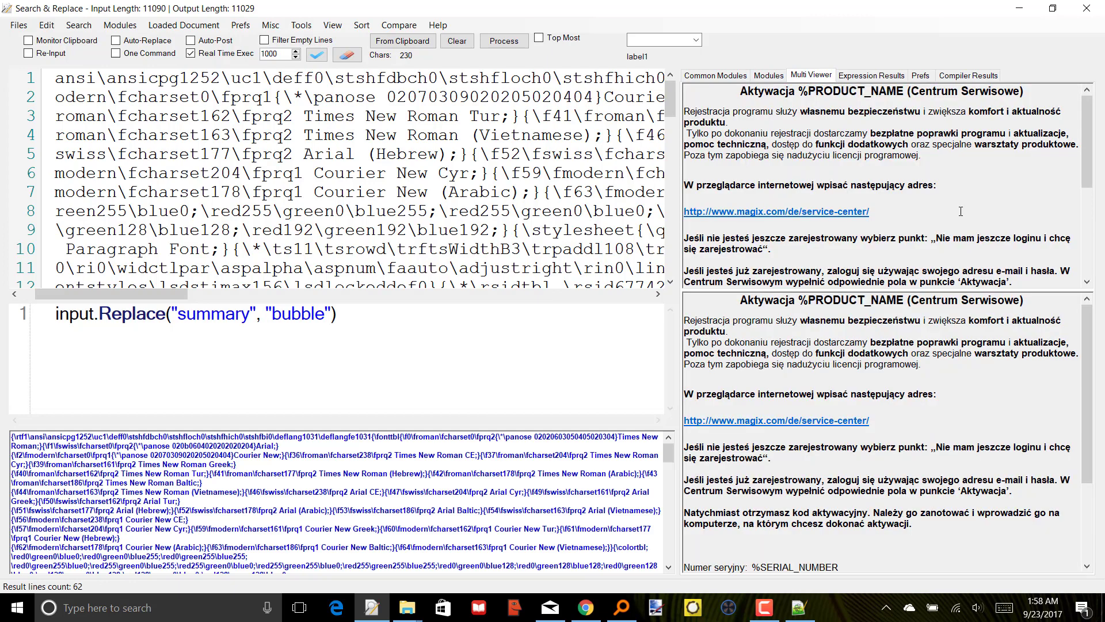
scroll(961, 212, "down", 1)
scroll(961, 211, "up", 1)
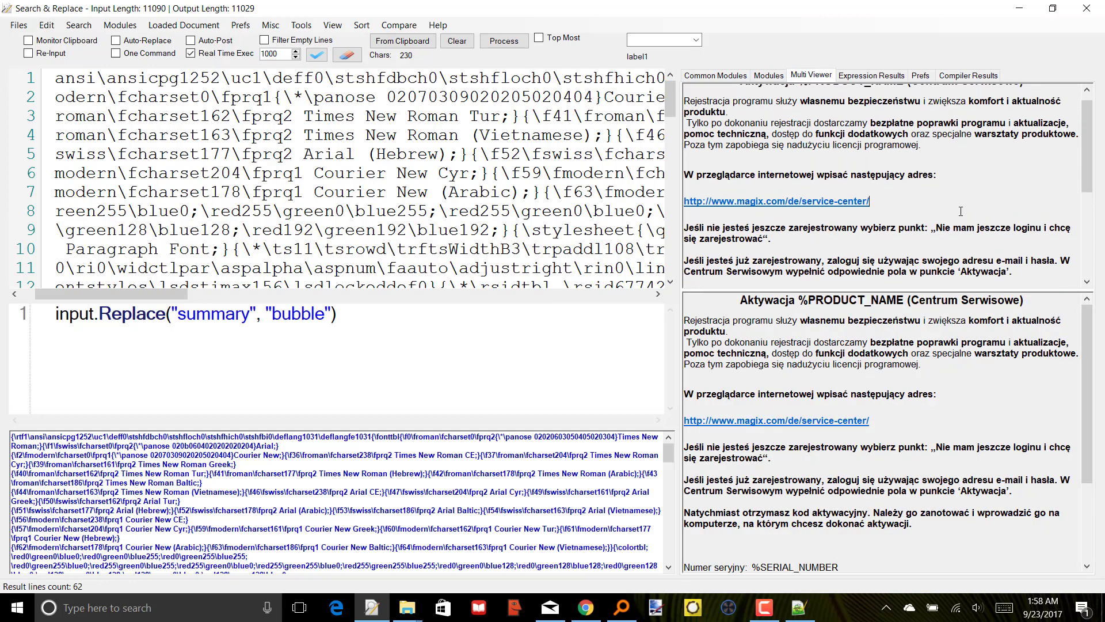
- Change the expression to input.Replace("%", "") so that every percent sign is removed from the input
double_click(894, 146)
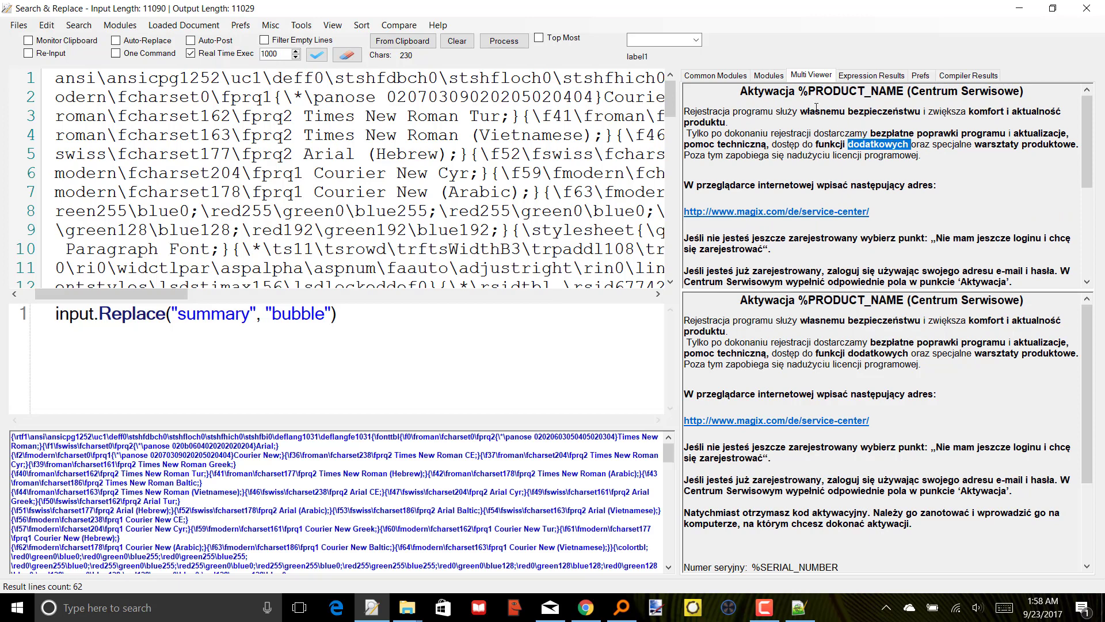
left_click(440, 377)
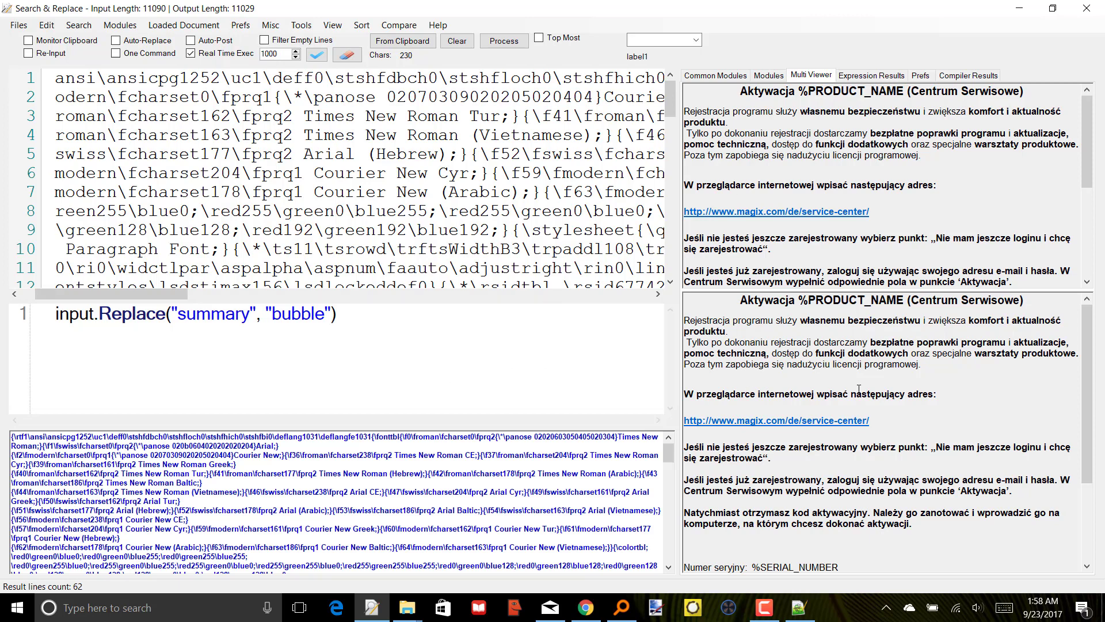
double_click(225, 314)
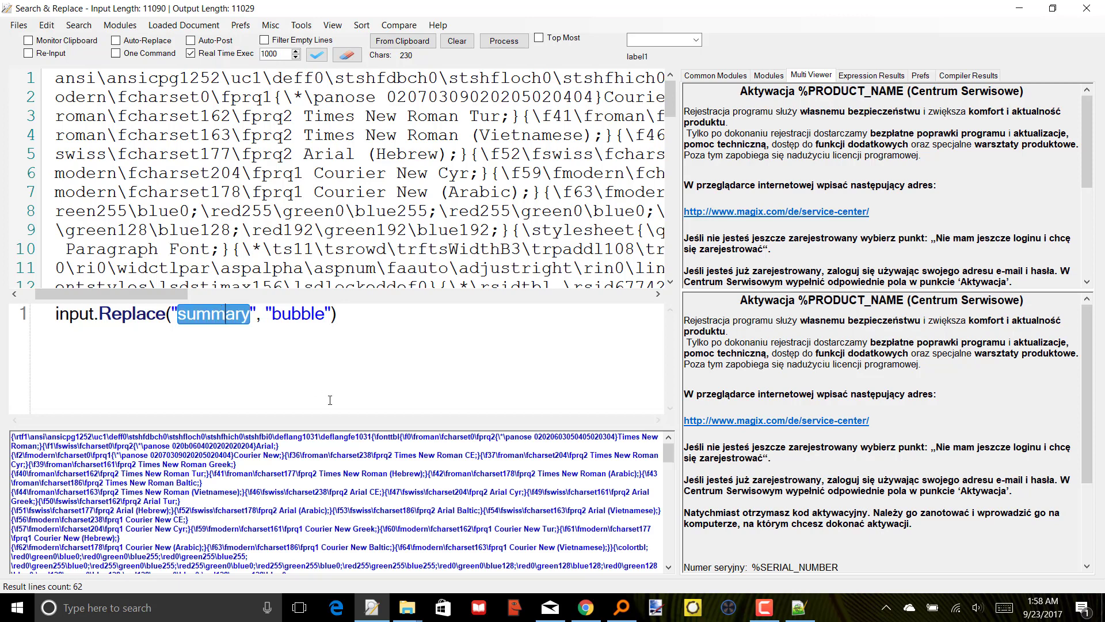
key("BackSpace")
type("%")
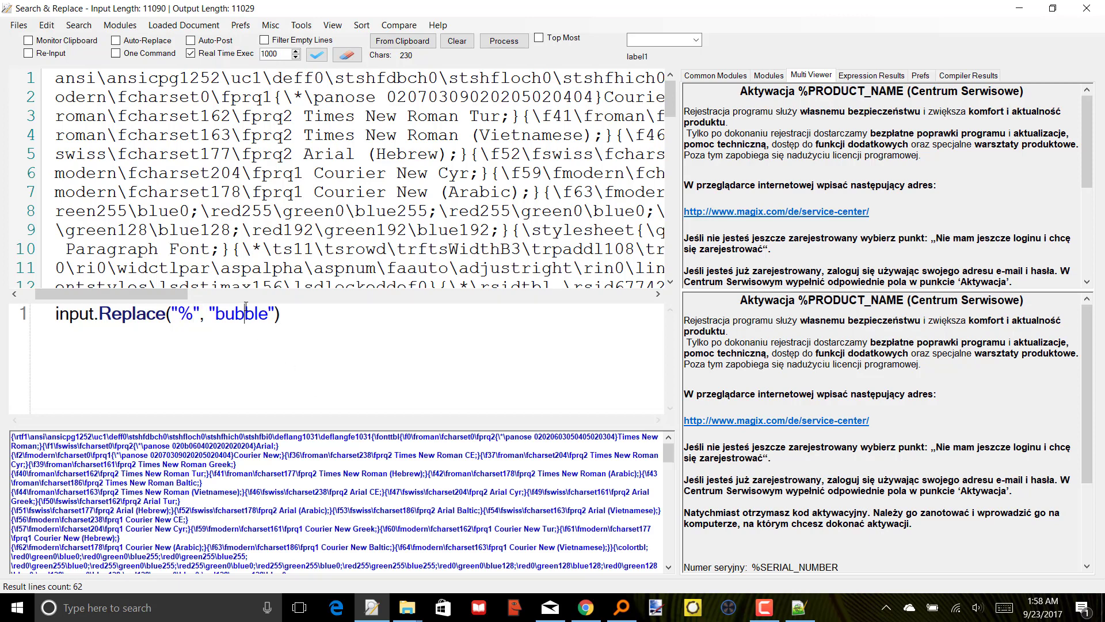
double_click(246, 308)
key("BackSpace")
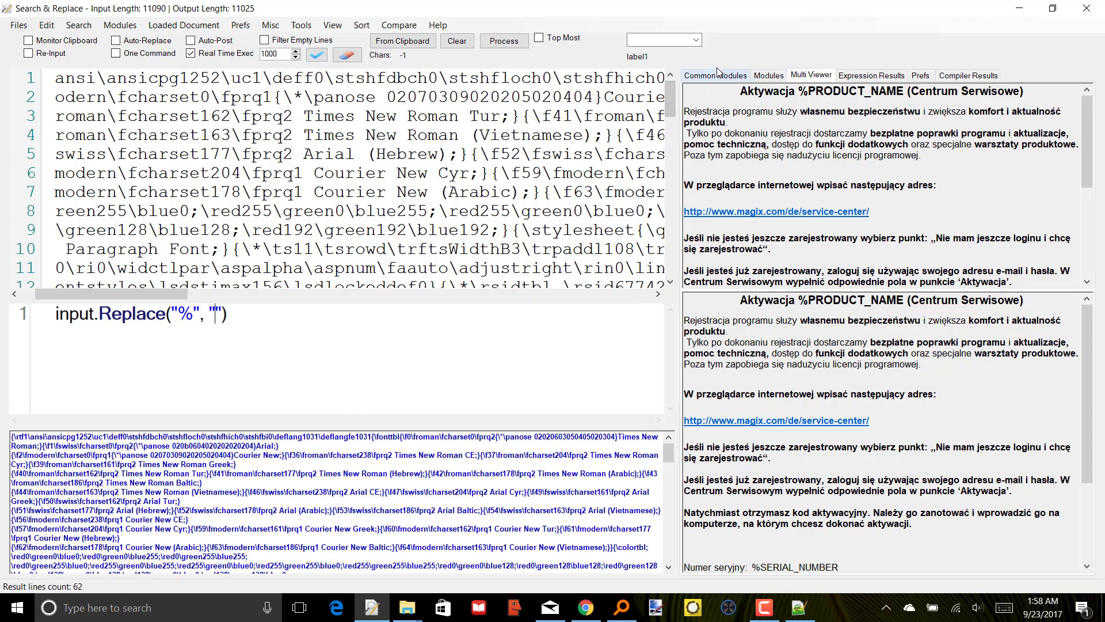
- Refresh the Multi Viewer for the changed expression and look through the RTF source in the input
left_click(774, 76)
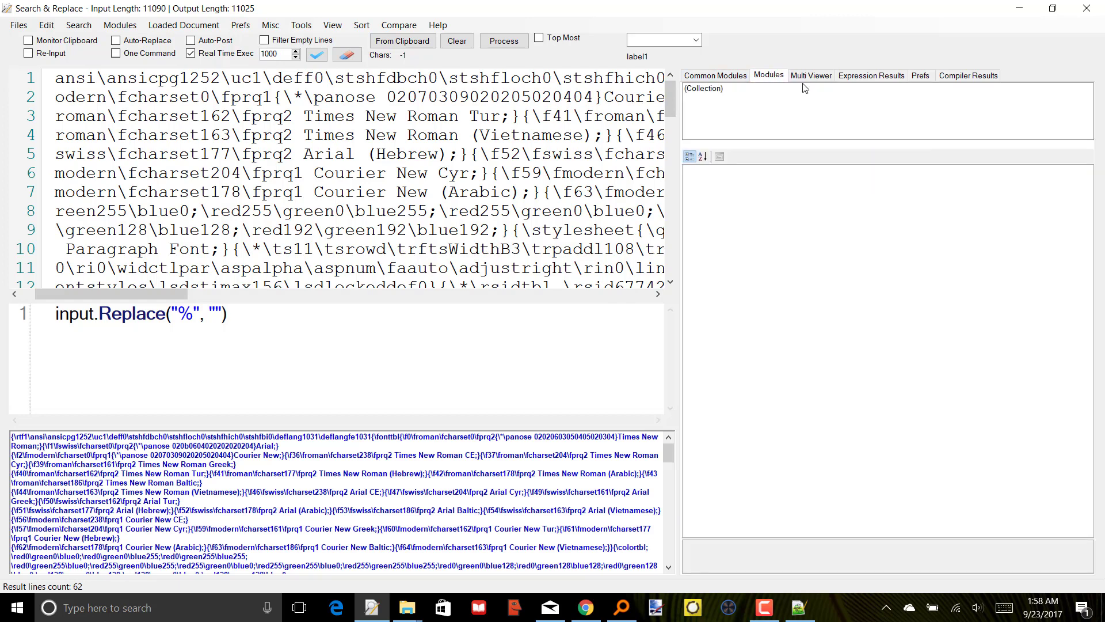
left_click(811, 78)
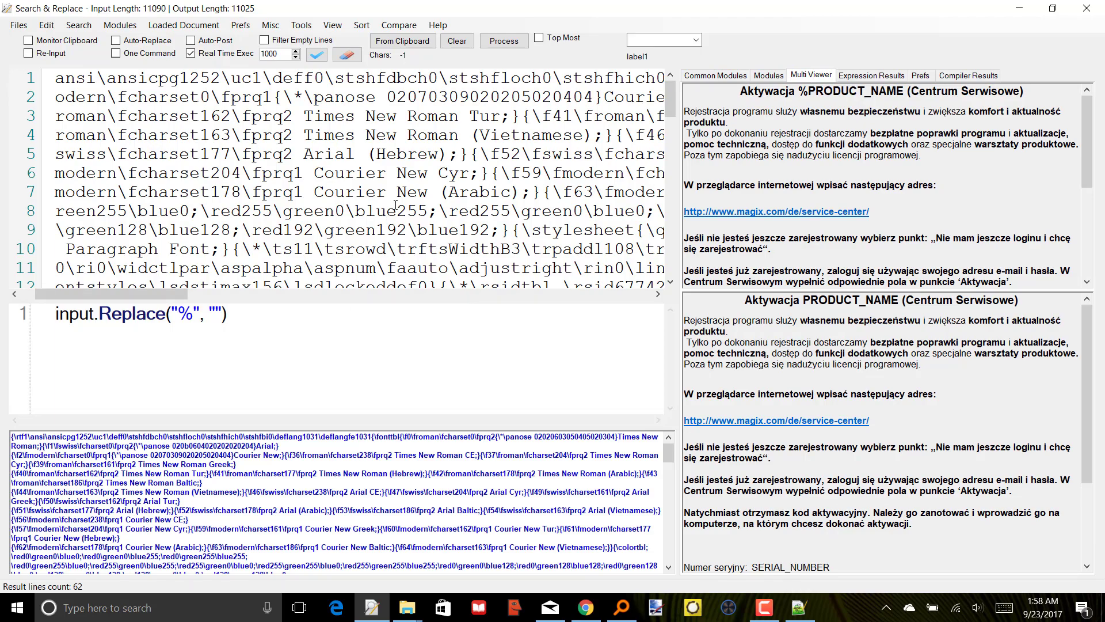
scroll(409, 181, "down", 11)
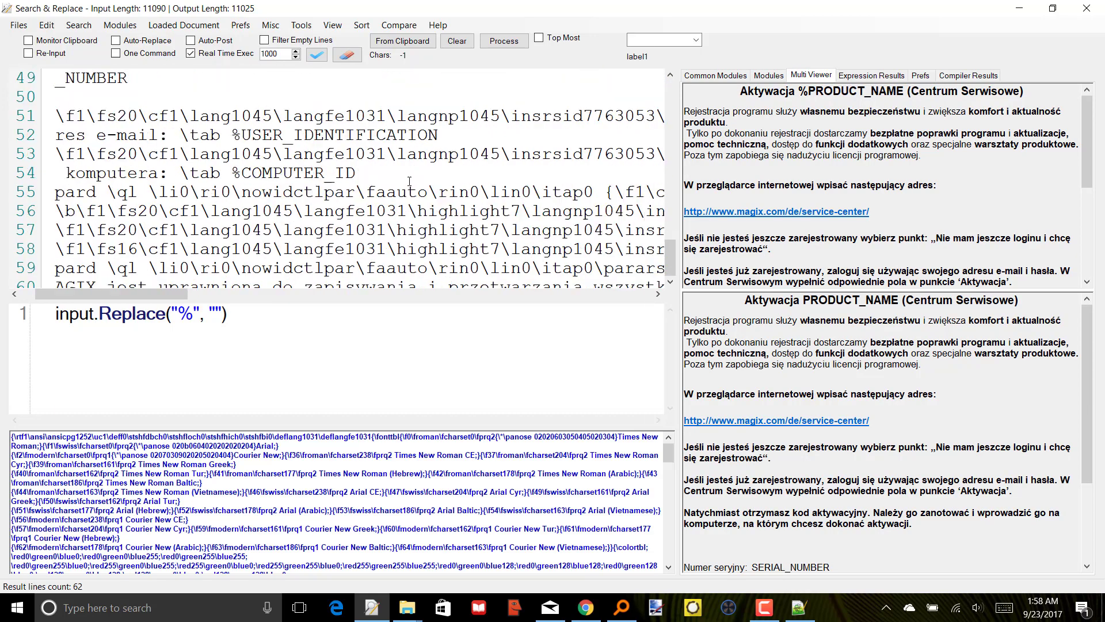
scroll(409, 181, "up", 11)
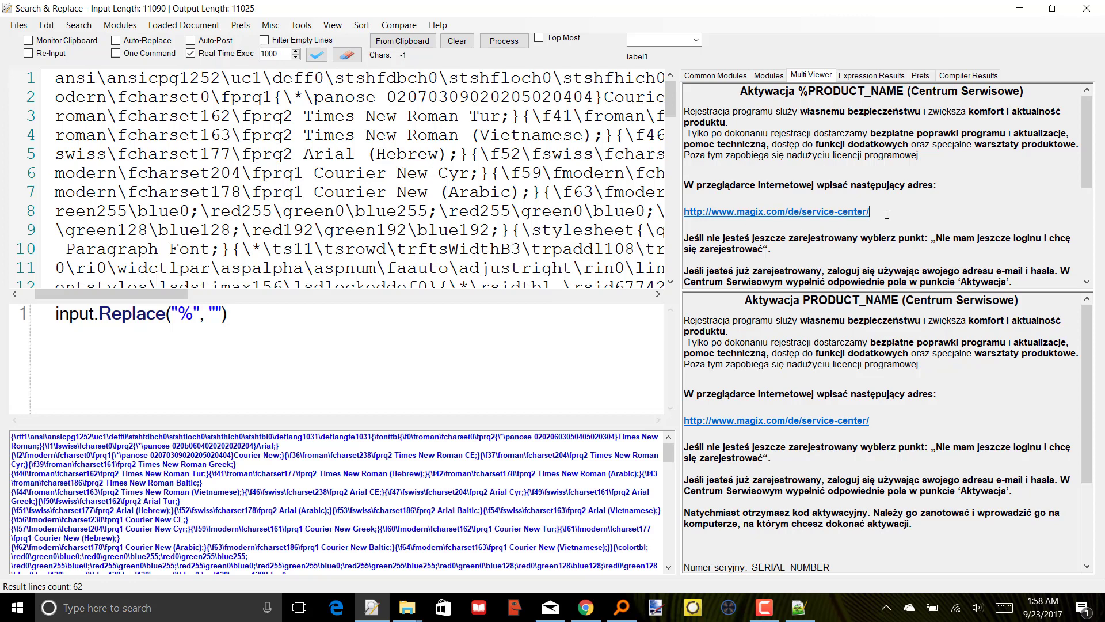
- Copy the whole rendered document from the Multi Viewer's input view and paste it over the RTF source in the input
key("ctrl+a")
key("ctrl+c")
left_click(438, 200)
key("ctrl+a")
key("ctrl+v")
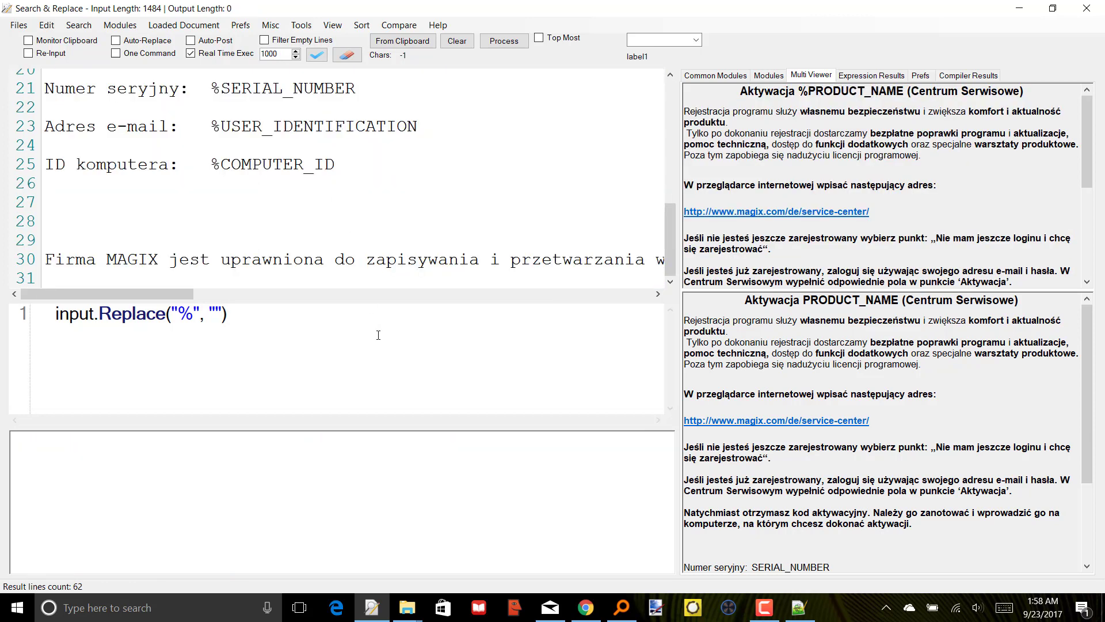
left_click(426, 489)
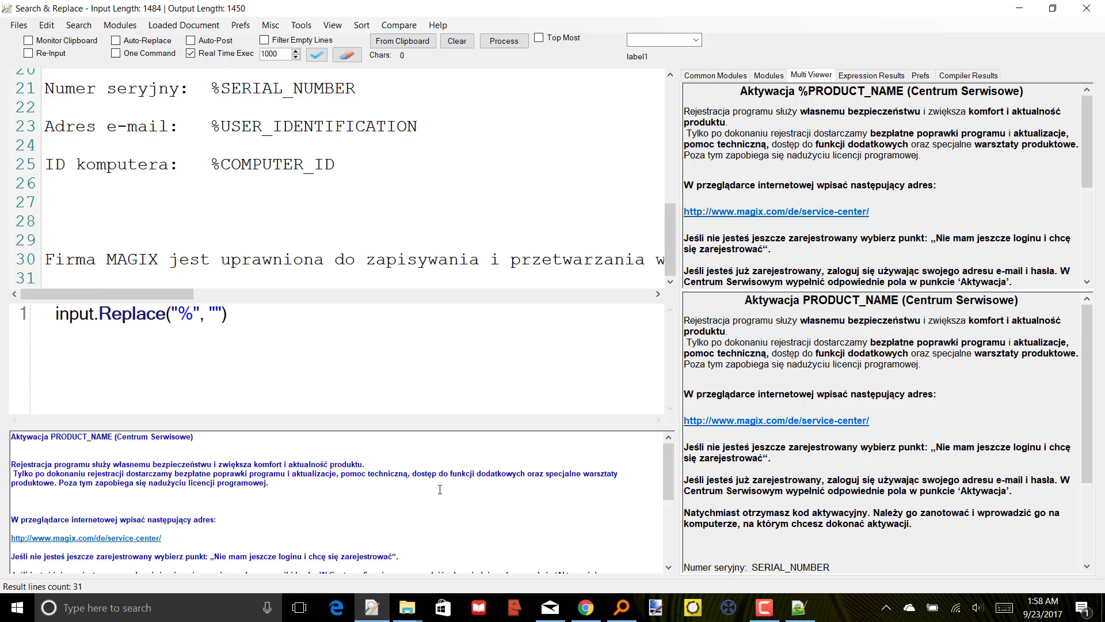
- Enlarge the text of the result output and look through it
scroll(440, 489, "up", 3)
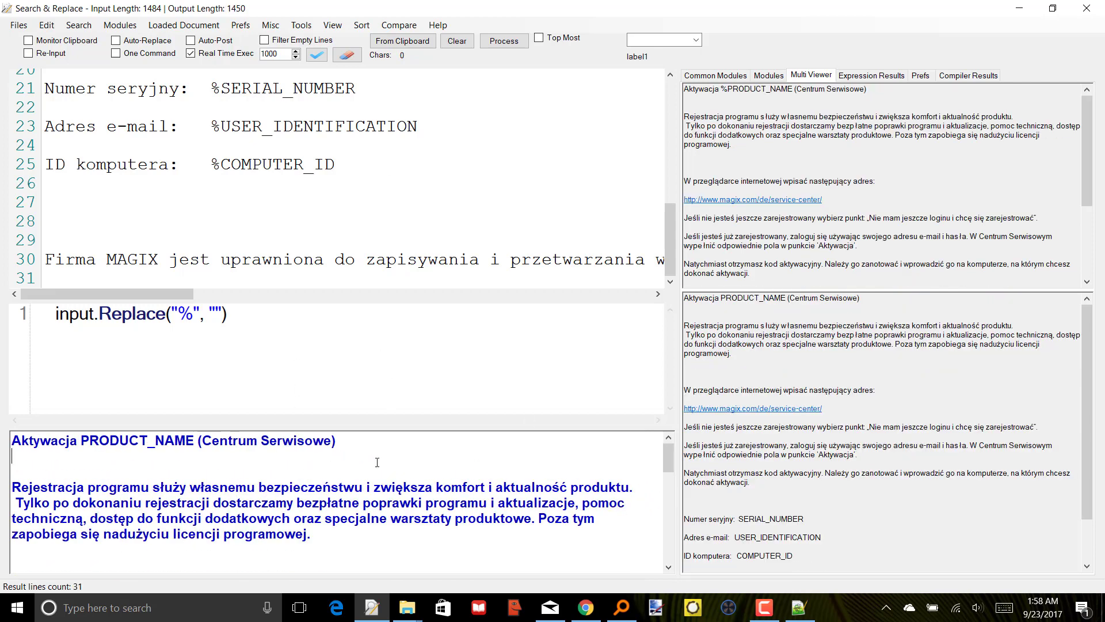
scroll(377, 460, "down", 5)
scroll(379, 461, "up", 10)
scroll(380, 462, "down", 10)
scroll(380, 461, "up", 10)
key("ctrl+a")
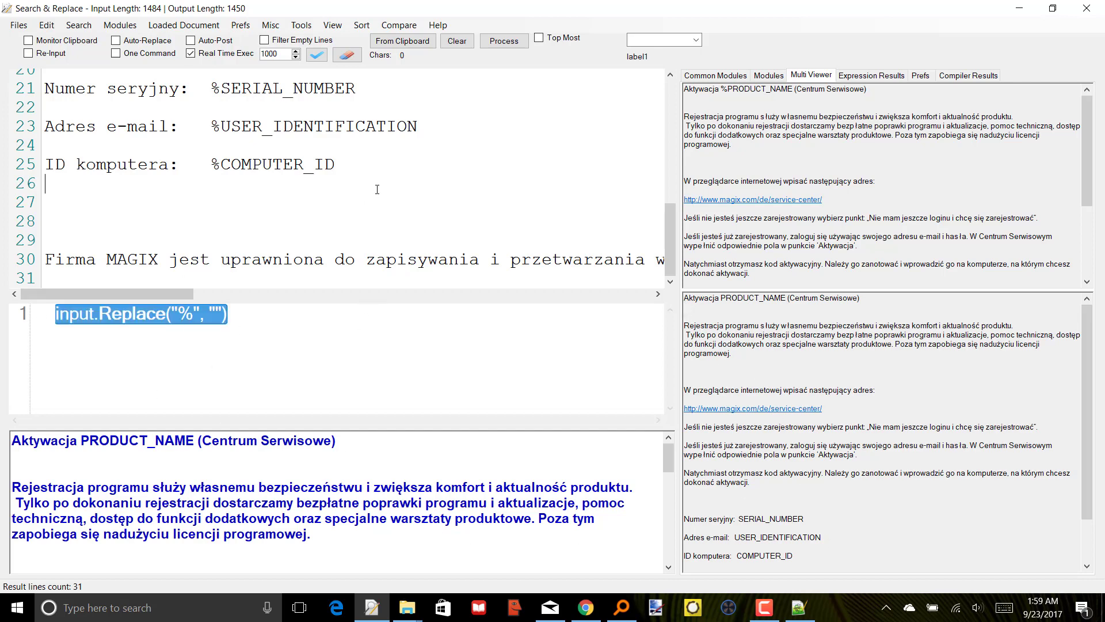
- Compare the heading and the serial number, e-mail and computer ID lines between the Multi Viewer's input and output
left_click(908, 141)
scroll(923, 181, "down", 5)
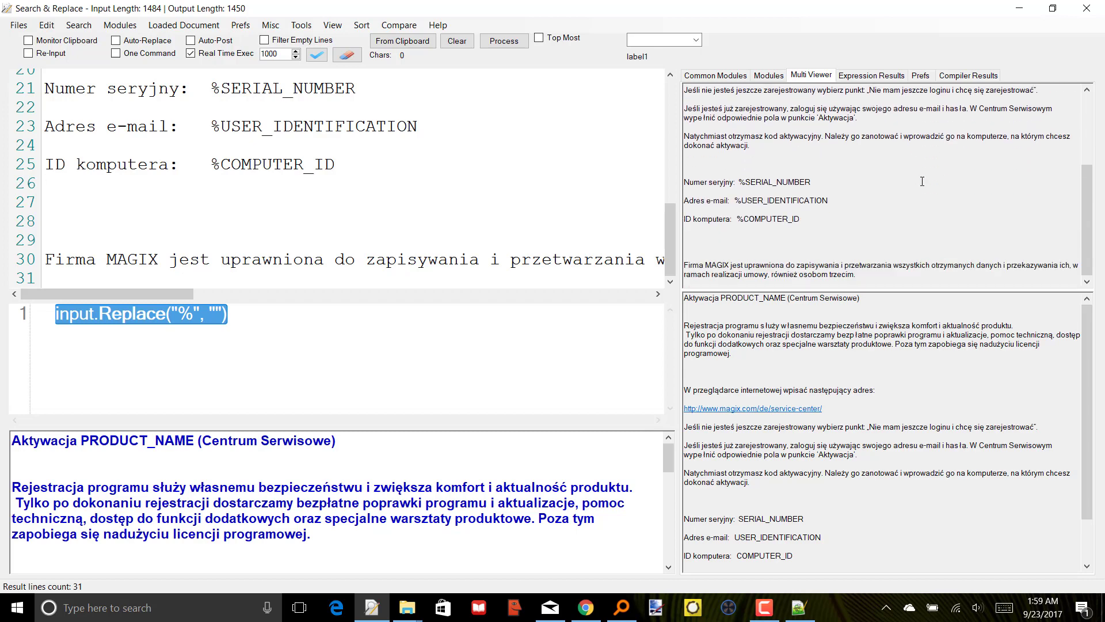
scroll(922, 182, "up", 5)
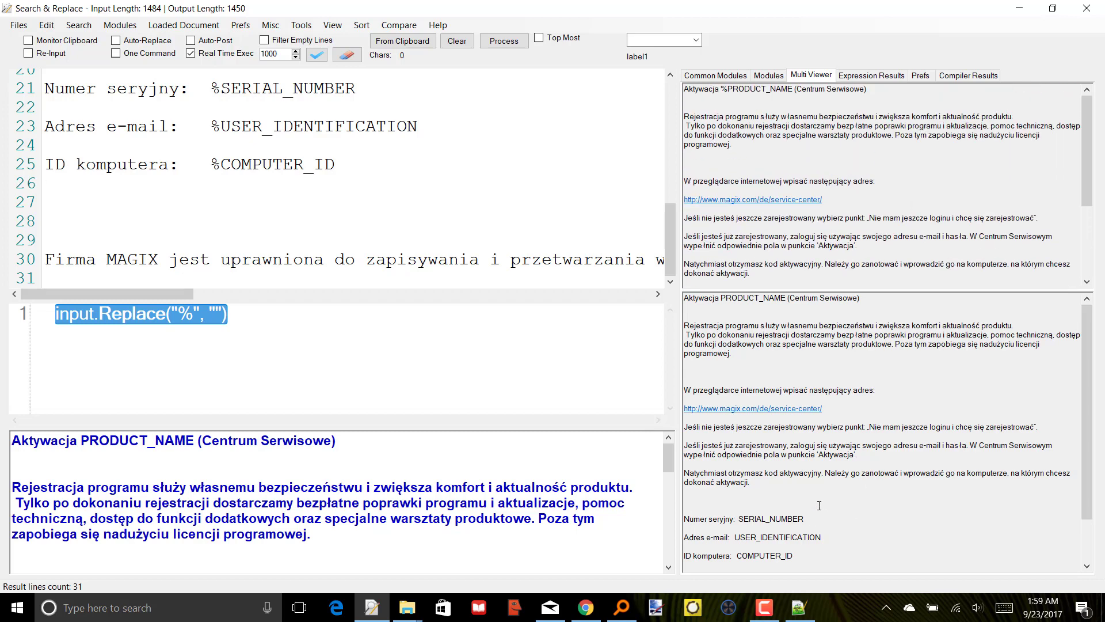
left_click(729, 90)
key("shift+Home")
left_click(721, 299)
key("shift+Home")
left_click_drag(786, 510, 813, 555)
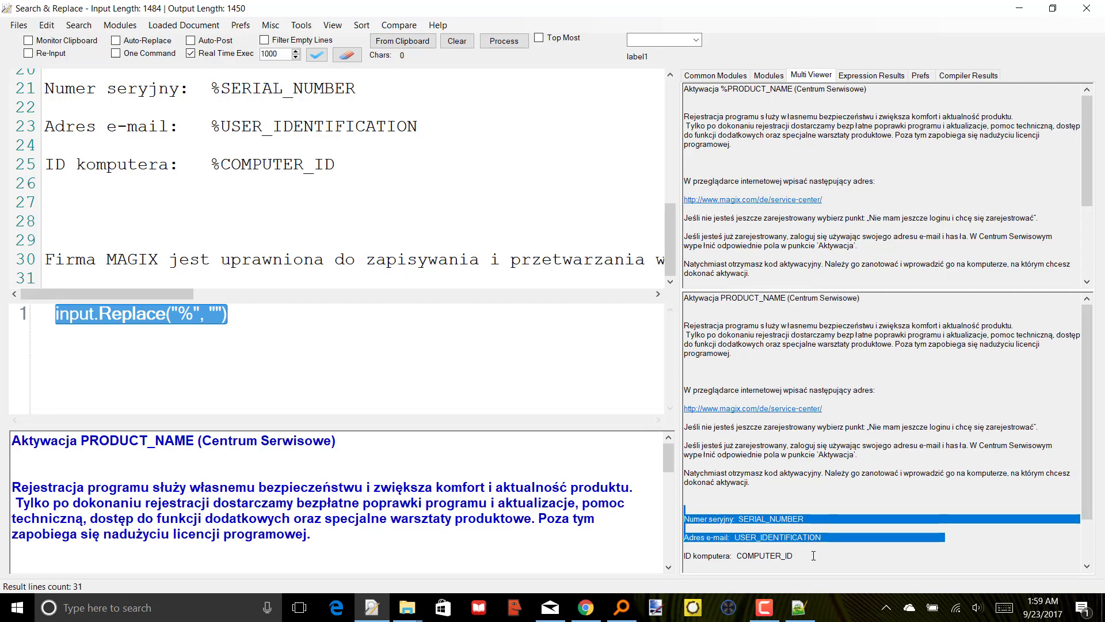
left_click(811, 555)
- Change the expression to input.Filter("aeiou") to strip the vowels from the input
left_click(286, 343)
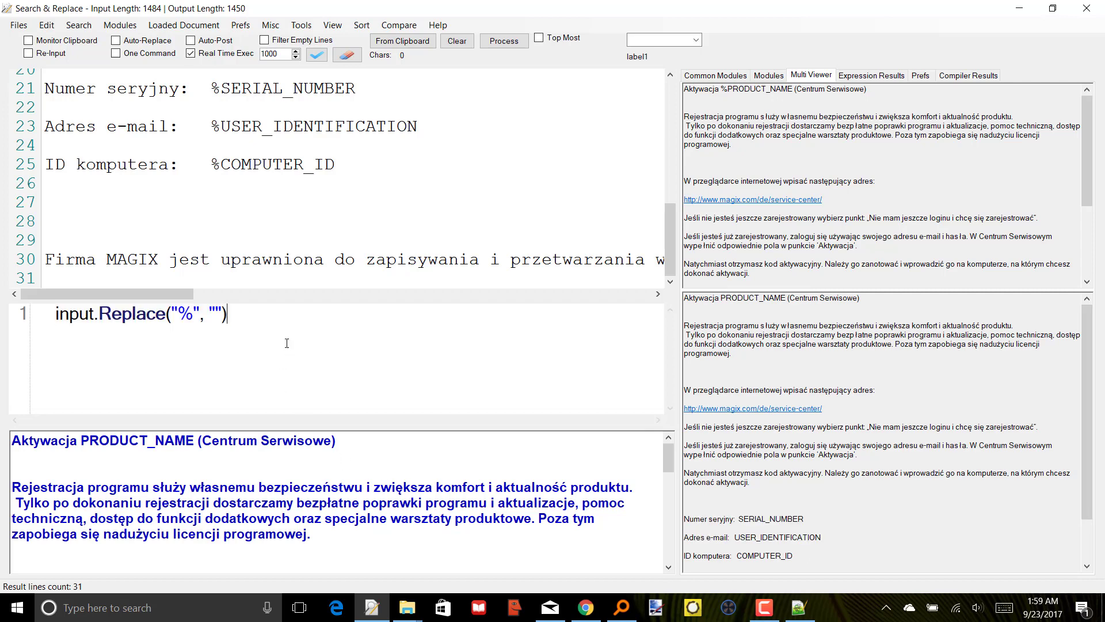
key("ctrl+Left")
key("ctrl+Left")
key("ctrl+Left")
key("ctrl+shift+Left")
key("BackSpace")
type("Filter")
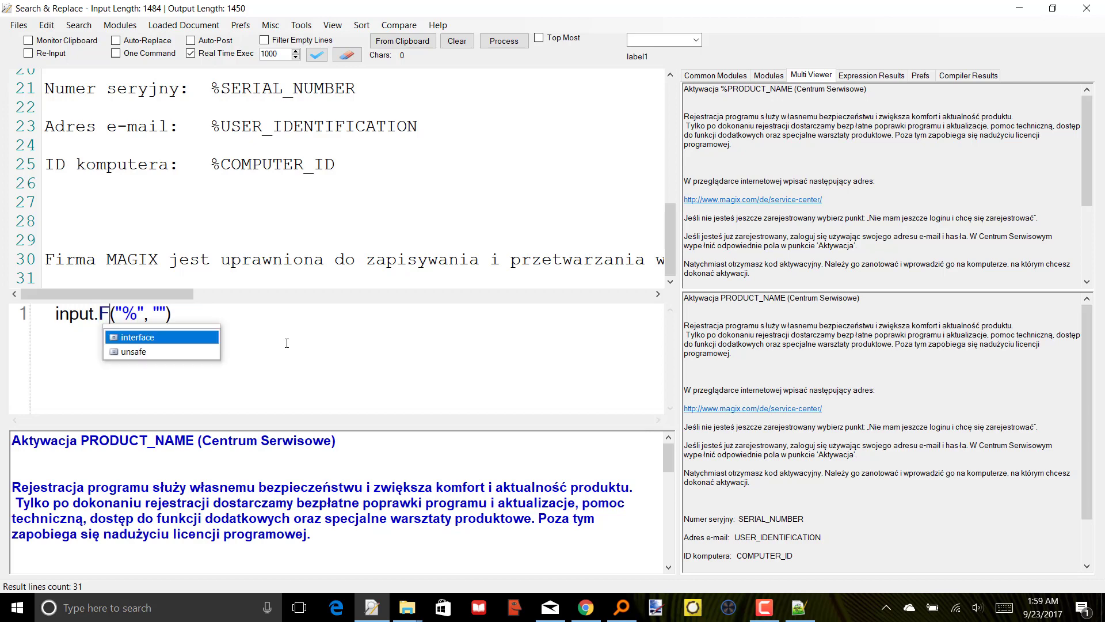
key("Right")
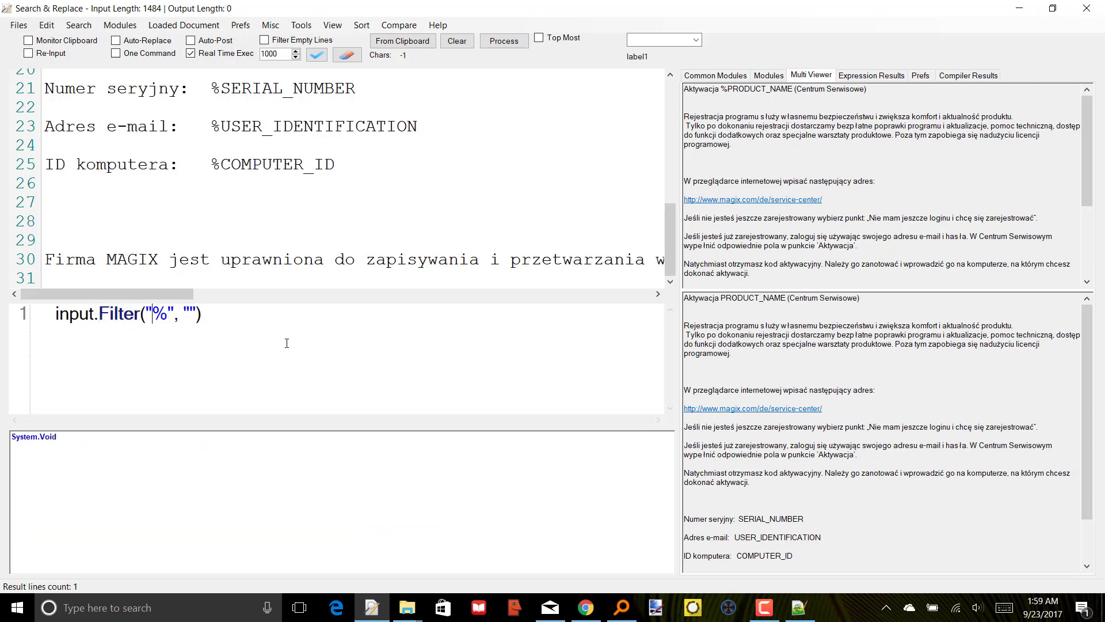
key("shift+End")
type("\"aeiou\"")
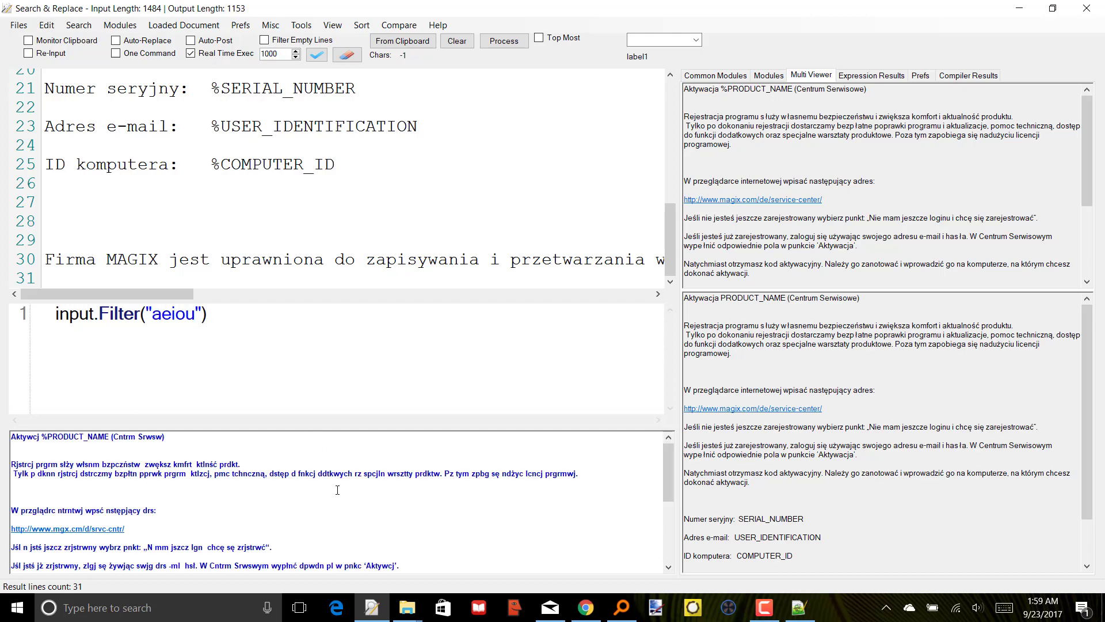
- Refresh the Multi Viewer for the vowel filter and enlarge the filtered text in the result output and the viewer
scroll(338, 489, "up", 3)
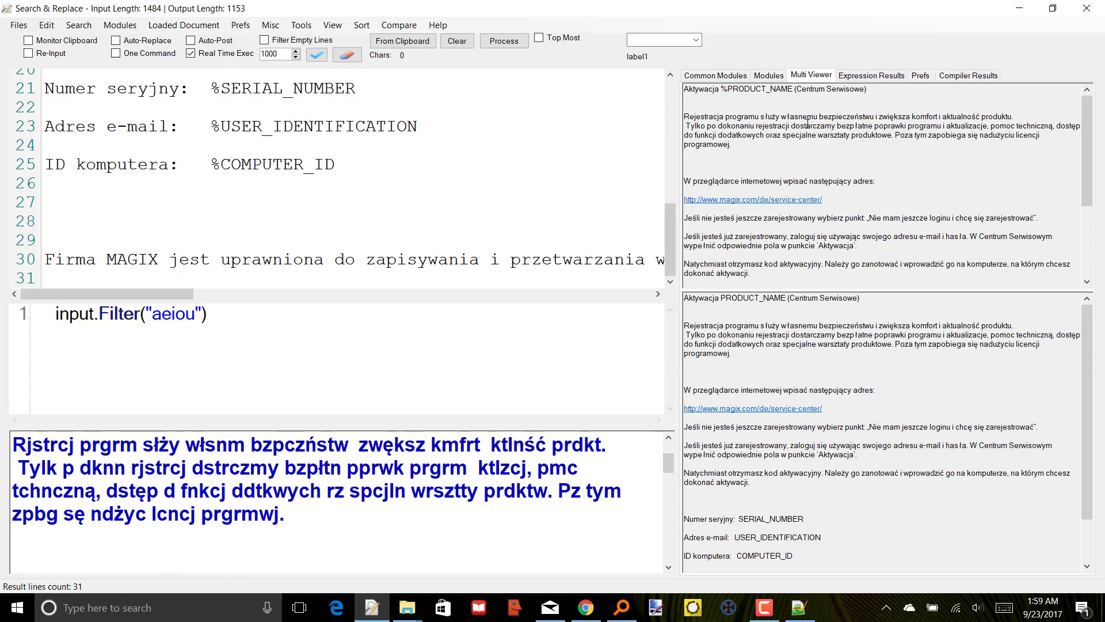
left_click(761, 78)
left_click(817, 76)
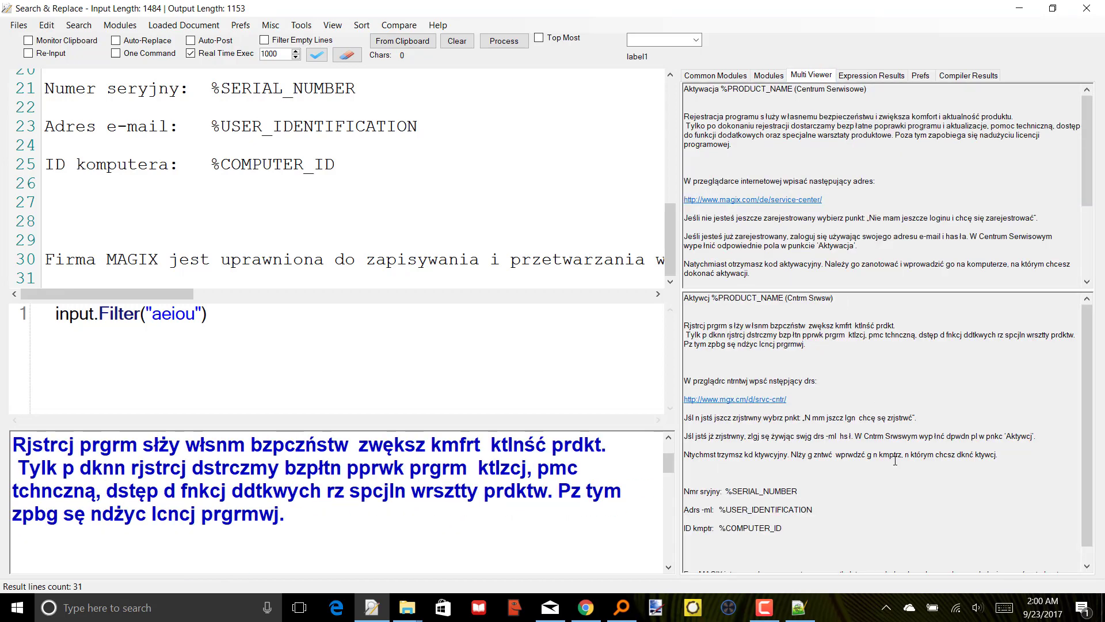
scroll(896, 461, "up", 4)
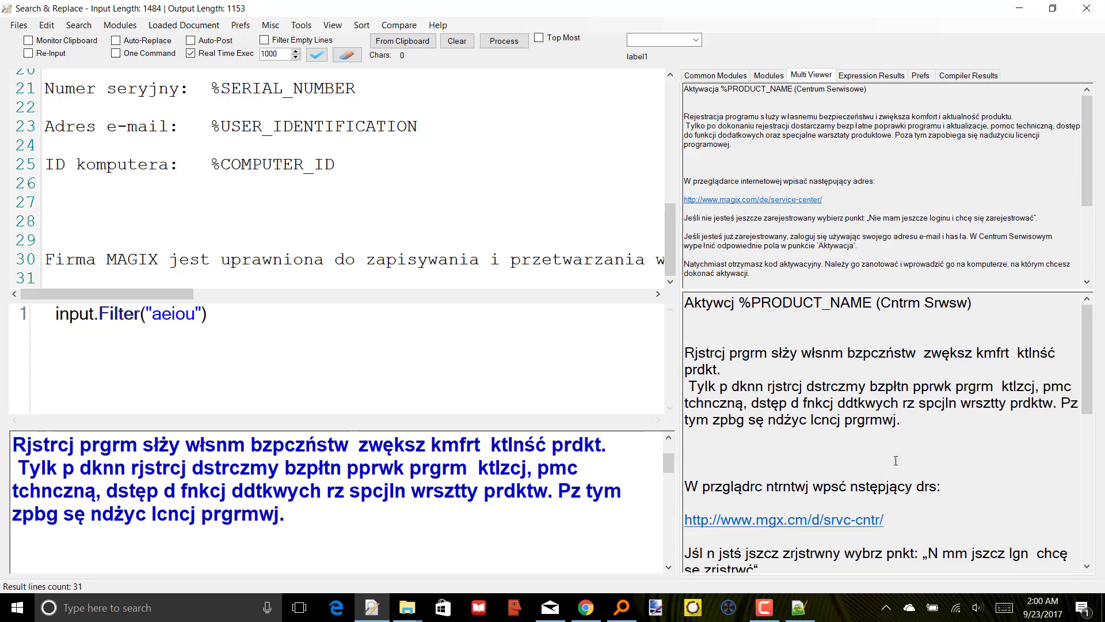
left_click(340, 390)
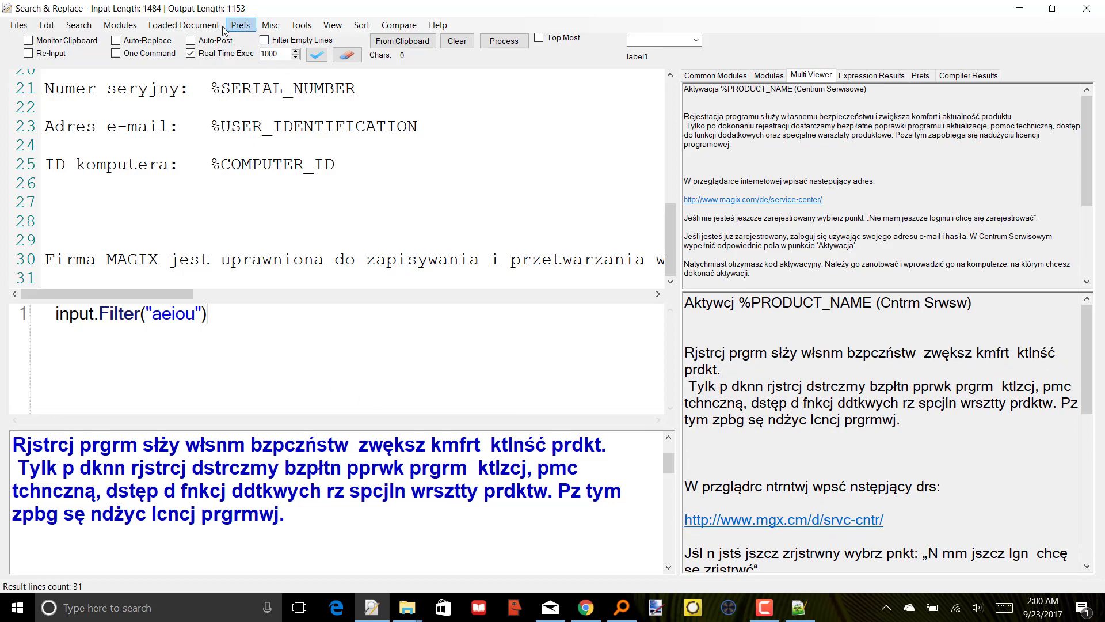
left_click(192, 26)
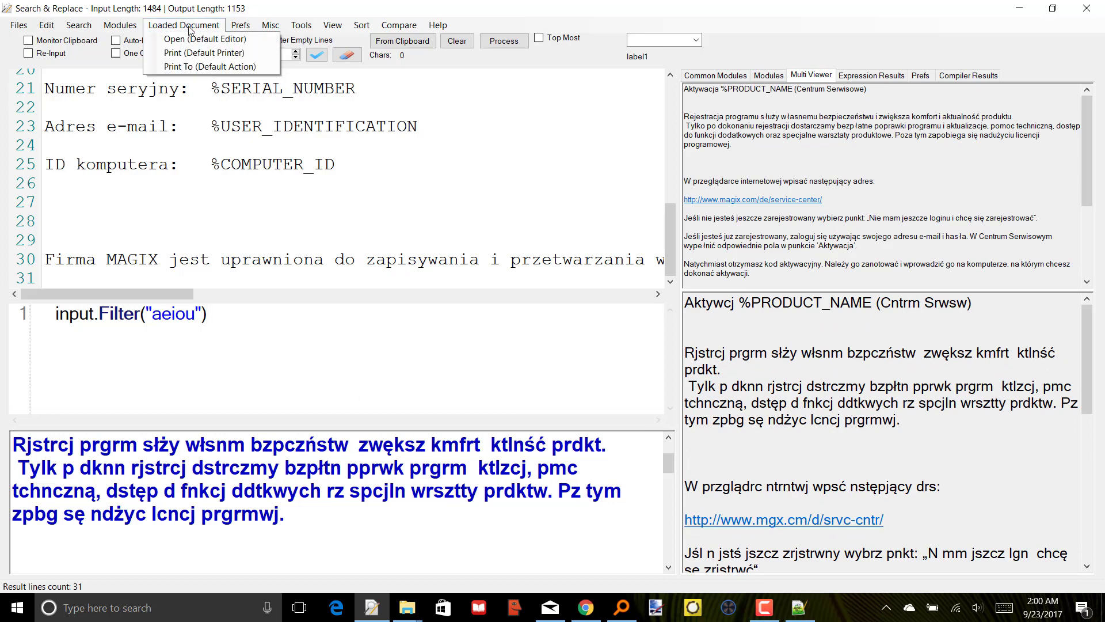
left_click(46, 26)
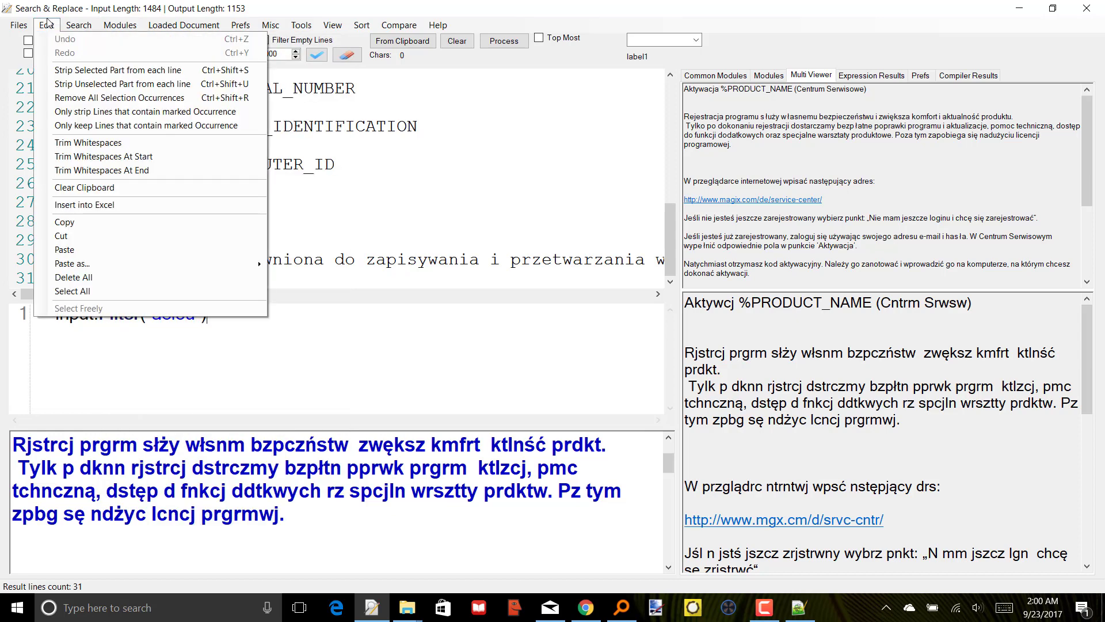
left_click(47, 25)
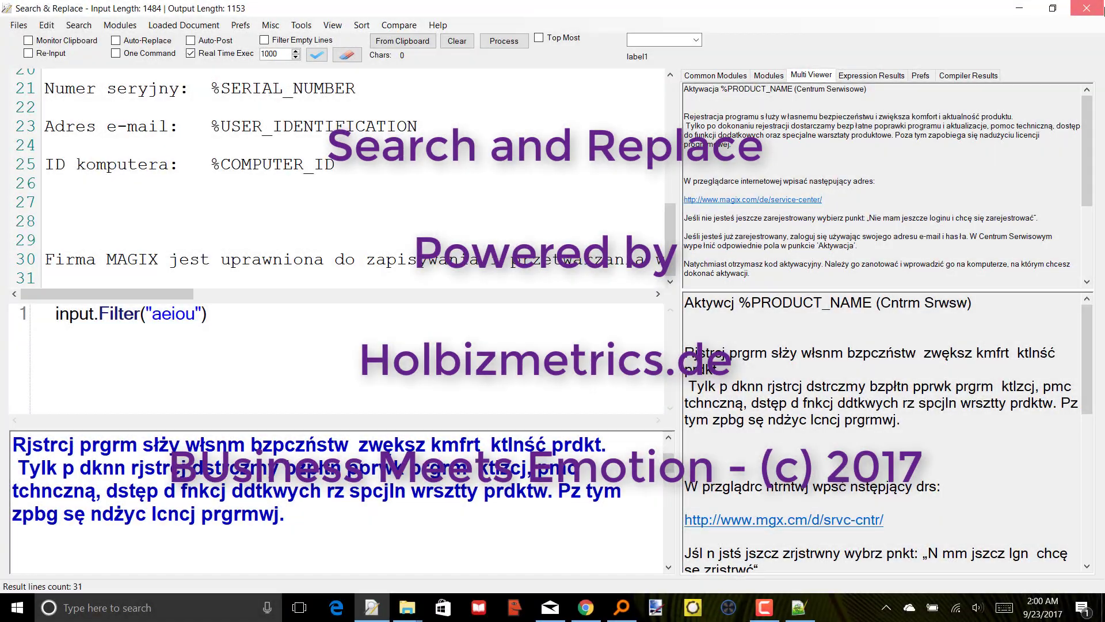
- Close the Search & Replace program
left_click(1086, 8)
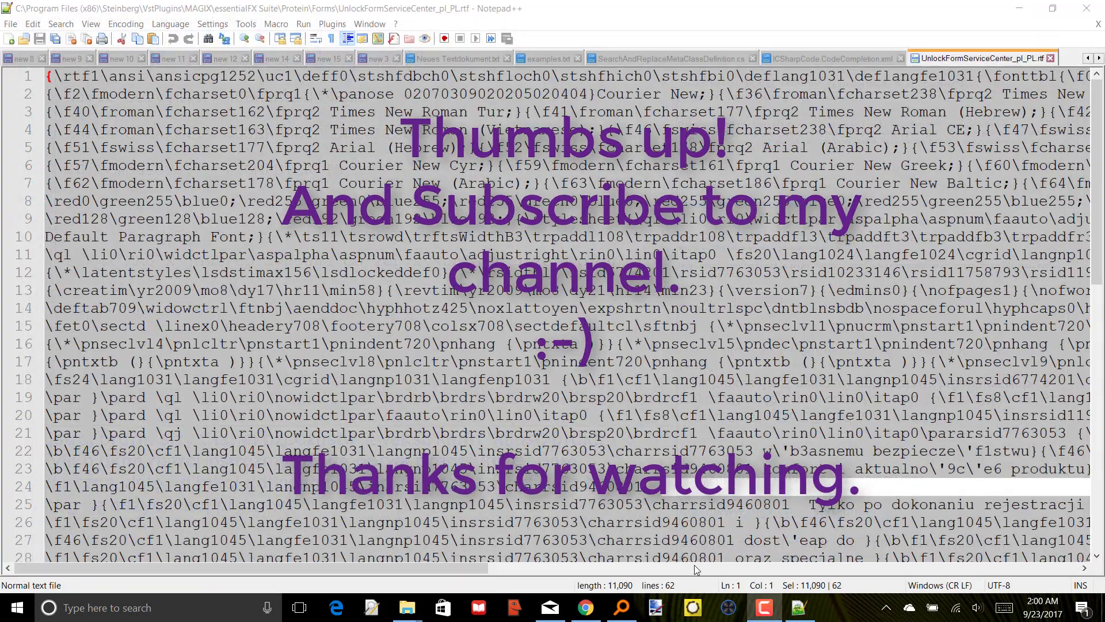
left_click(730, 607)
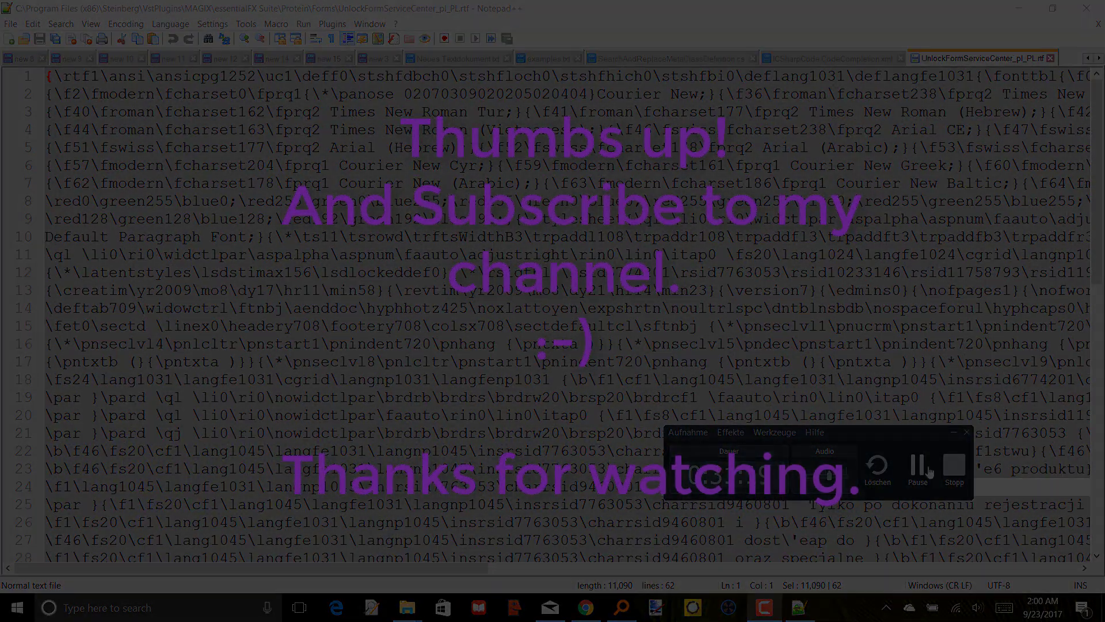